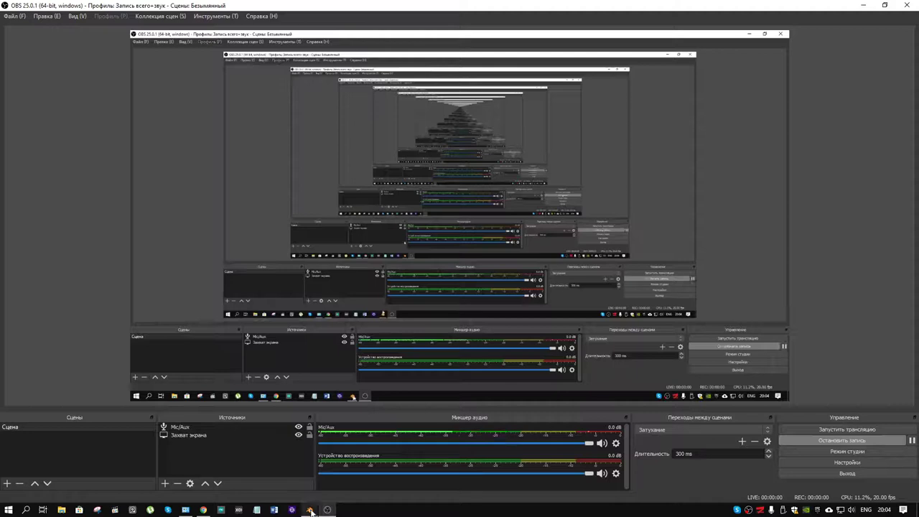
Review the paused 'Modelling practice #20' revolver-cylinder tutorial at 2:08 on YouTube.
{"action": "left_click", "coordinate": [310, 510]}
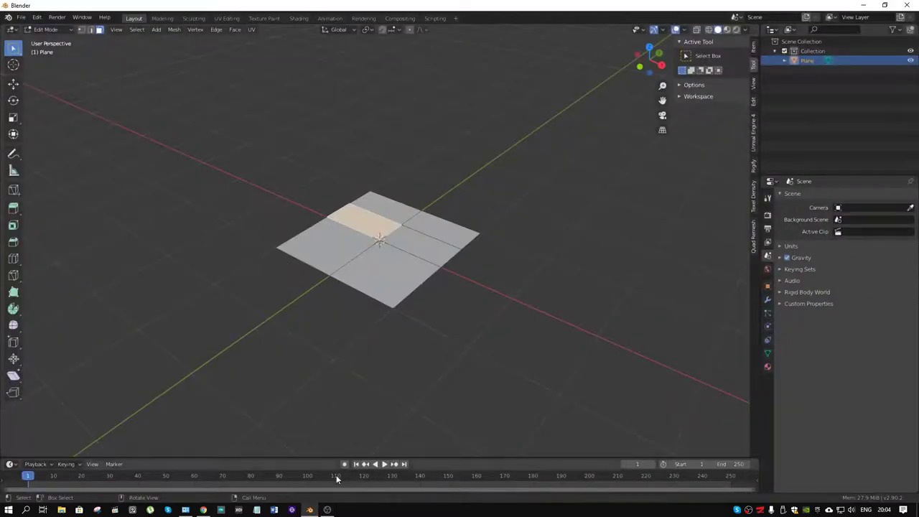
{"action": "left_click", "coordinate": [204, 510]}
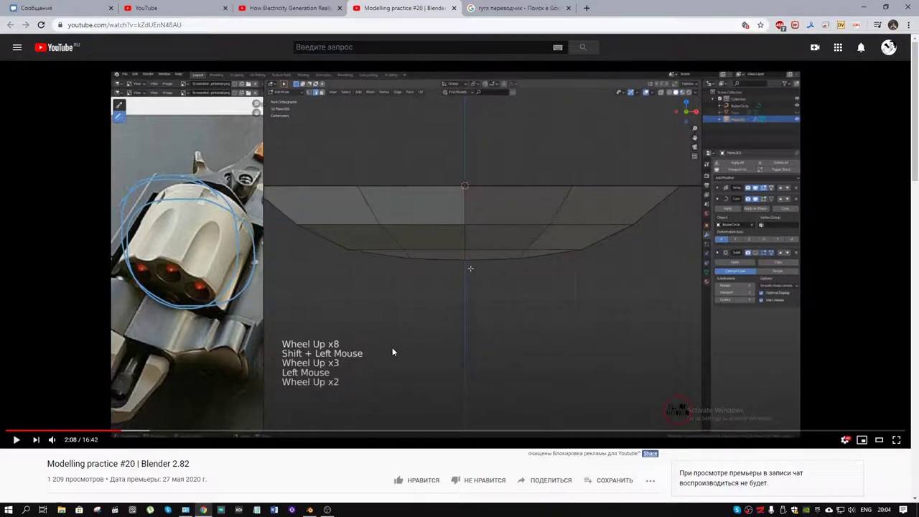
{"action": "scroll", "coordinate": [392, 350], "scroll_direction": "down", "scroll_amount": 2}
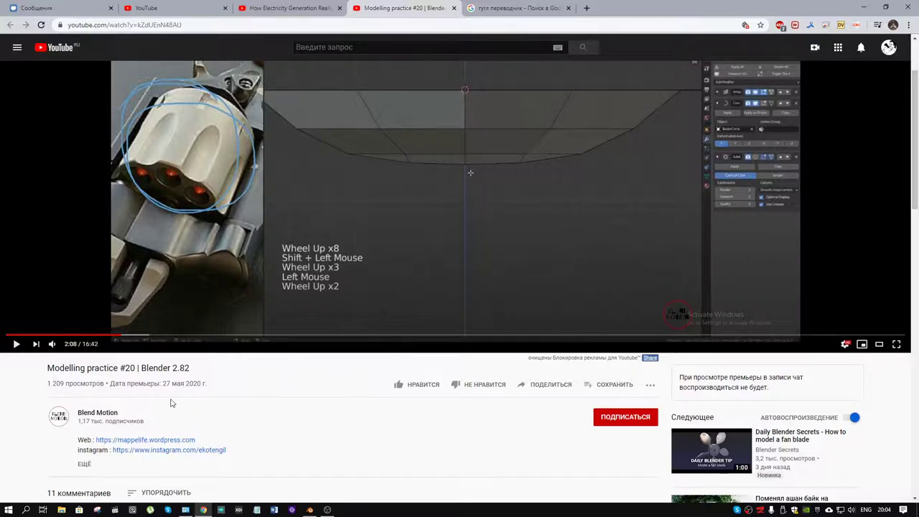
{"action": "scroll", "coordinate": [161, 405], "scroll_direction": "up", "scroll_amount": 1}
{"action": "scroll", "coordinate": [161, 406], "scroll_direction": "up", "scroll_amount": 2}
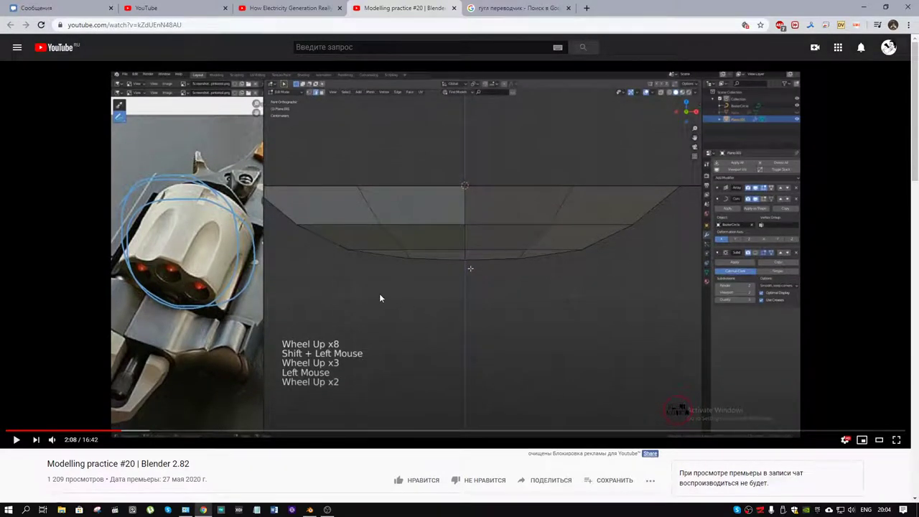
Return to Blender and take the plane out of Edit Mode.
{"action": "left_click", "coordinate": [310, 510]}
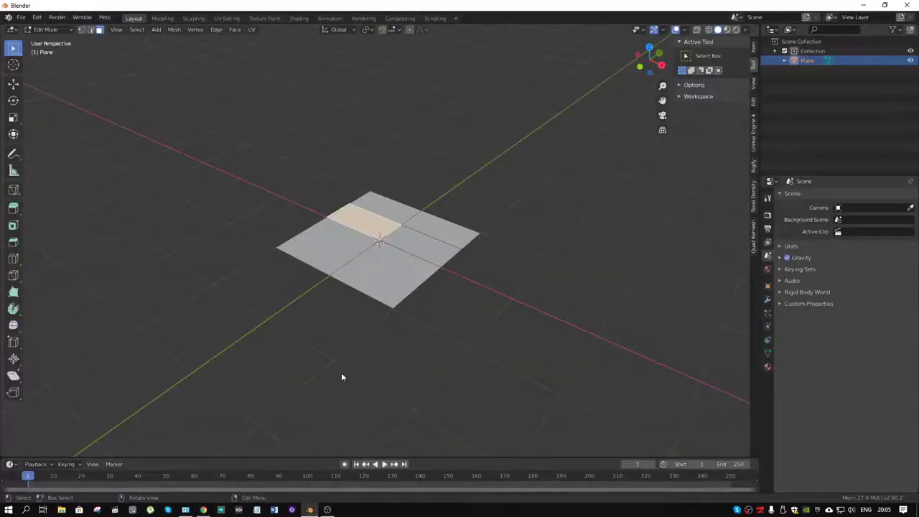
{"action": "left_click", "coordinate": [309, 510]}
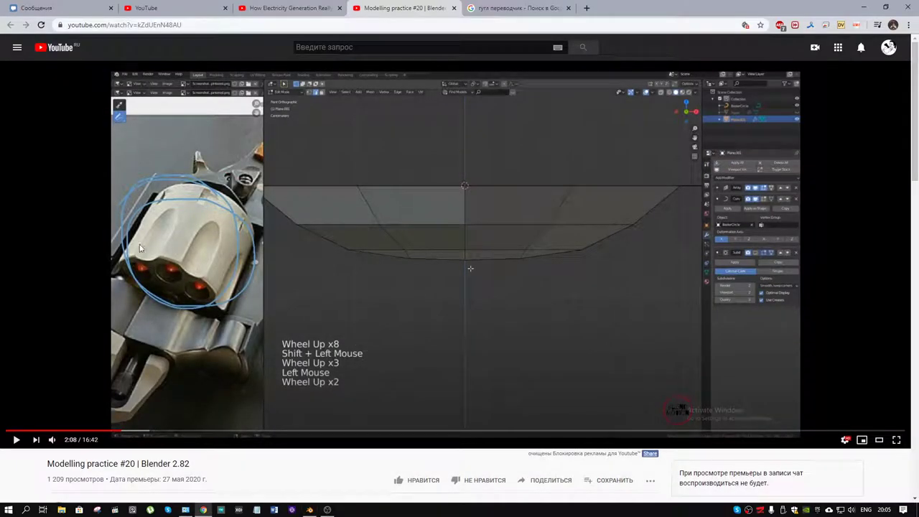
{"action": "left_click", "coordinate": [309, 510]}
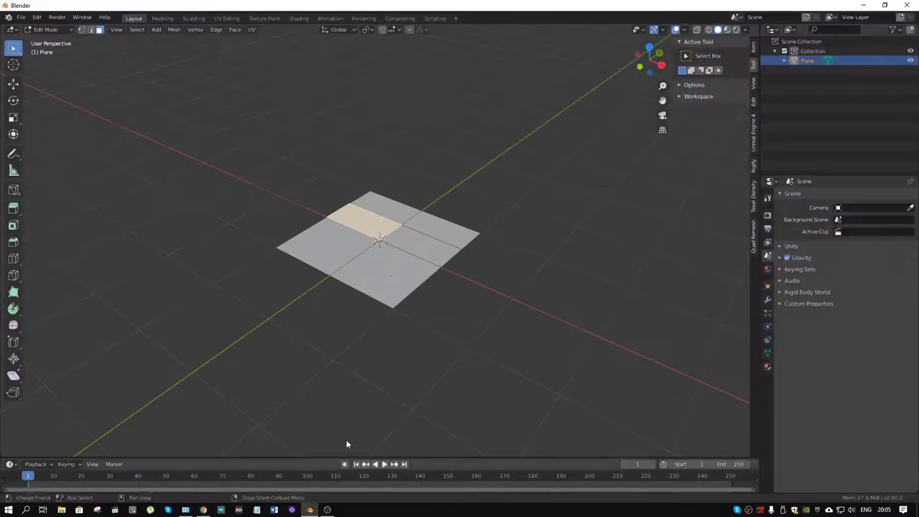
{"action": "key", "text": "ctrl+Tab"}
Delete the plane and add a new mesh cylinder.
{"action": "left_click", "coordinate": [315, 273]}
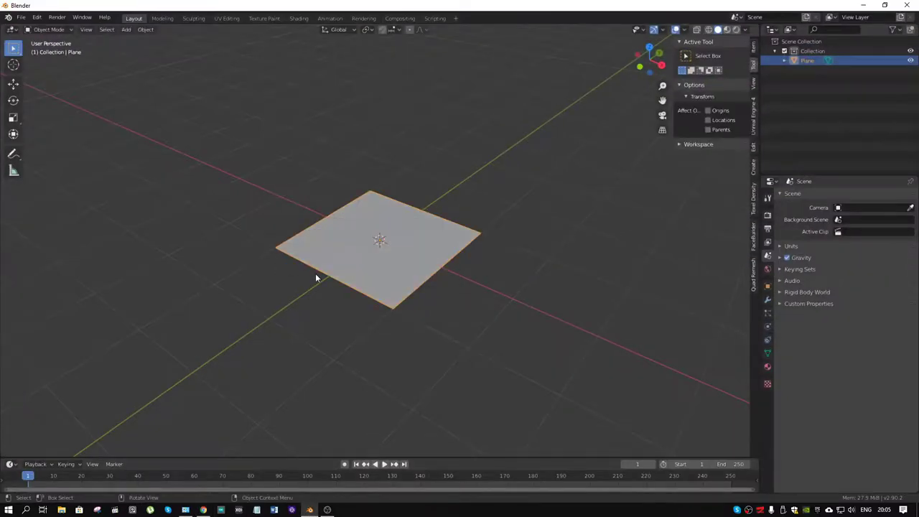
{"action": "key", "text": "x"}
{"action": "left_click", "coordinate": [319, 275]}
{"action": "key", "text": "shift+a"}
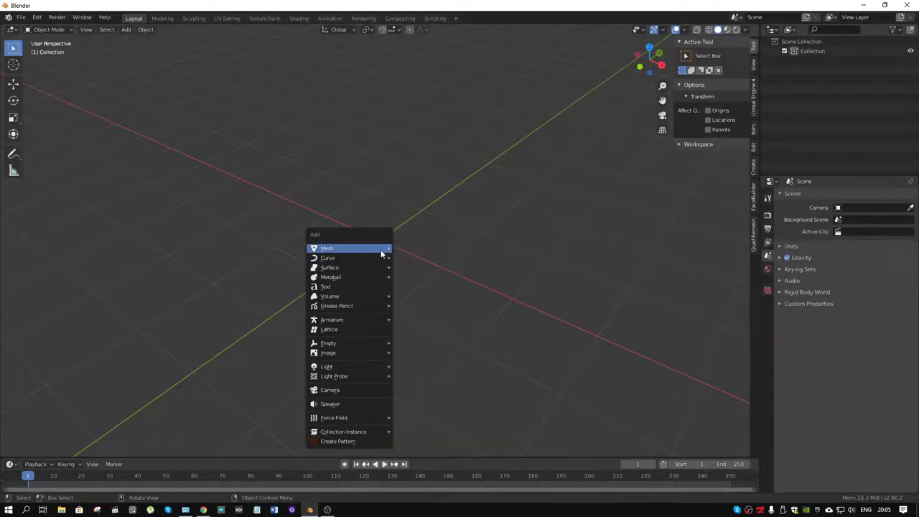
{"action": "mouse_move", "coordinate": [350, 248]}
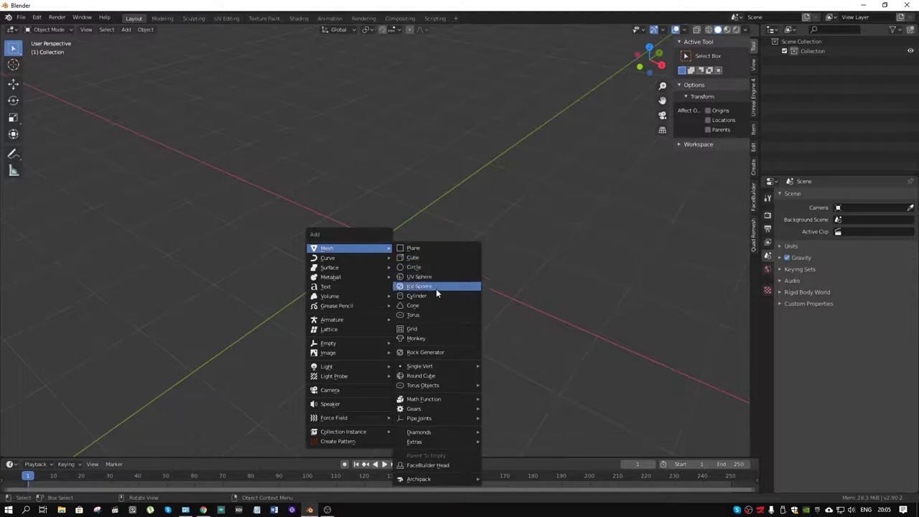
{"action": "left_click", "coordinate": [436, 295]}
Set the new cylinder's X rotation to 90° and its vertex count to 8.
{"action": "left_click", "coordinate": [84, 452]}
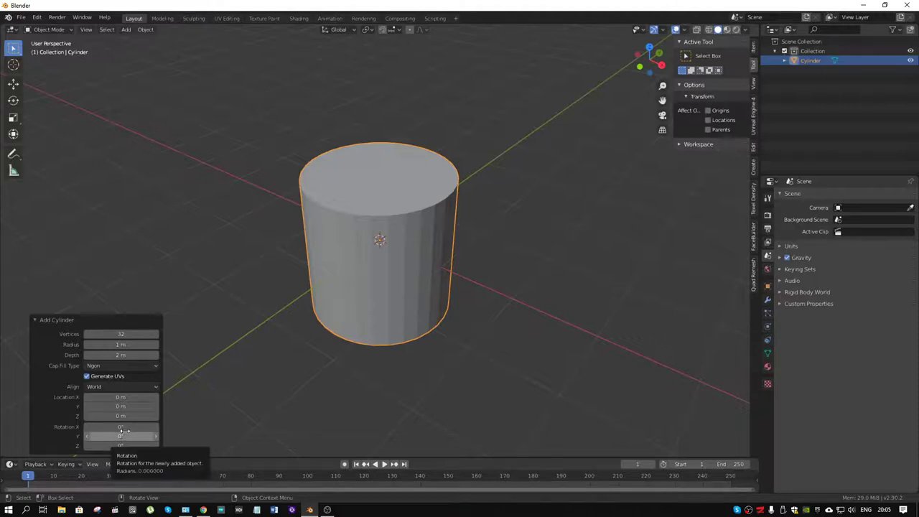
{"action": "left_click", "coordinate": [123, 427]}
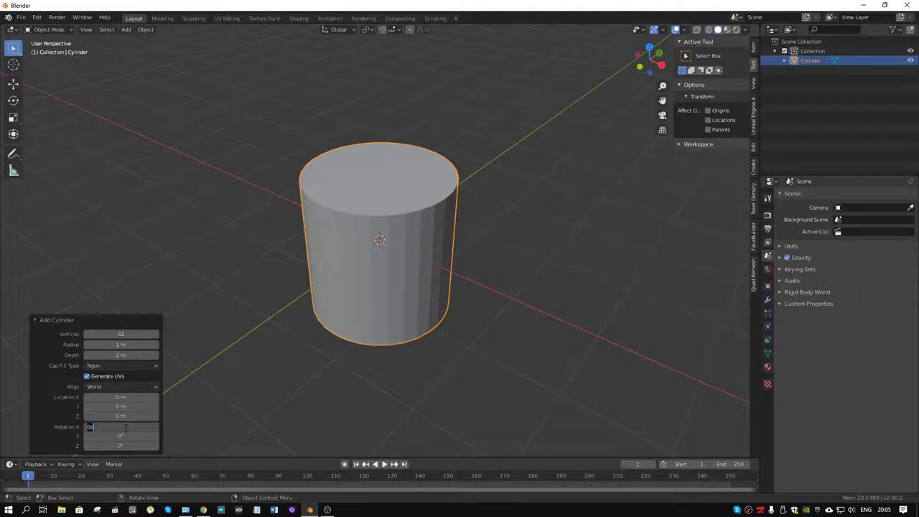
{"action": "type", "text": "90"}
{"action": "key", "text": "Return"}
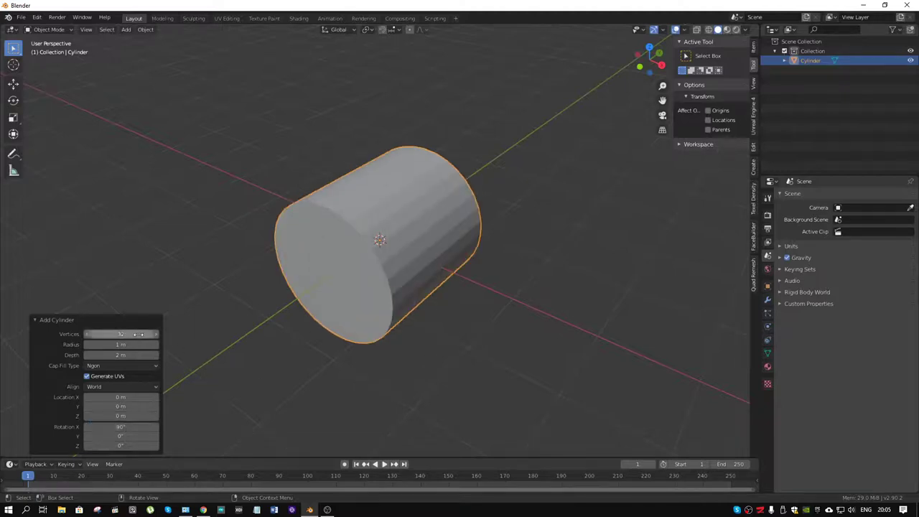
{"action": "left_click", "coordinate": [122, 334]}
{"action": "type", "text": "8"}
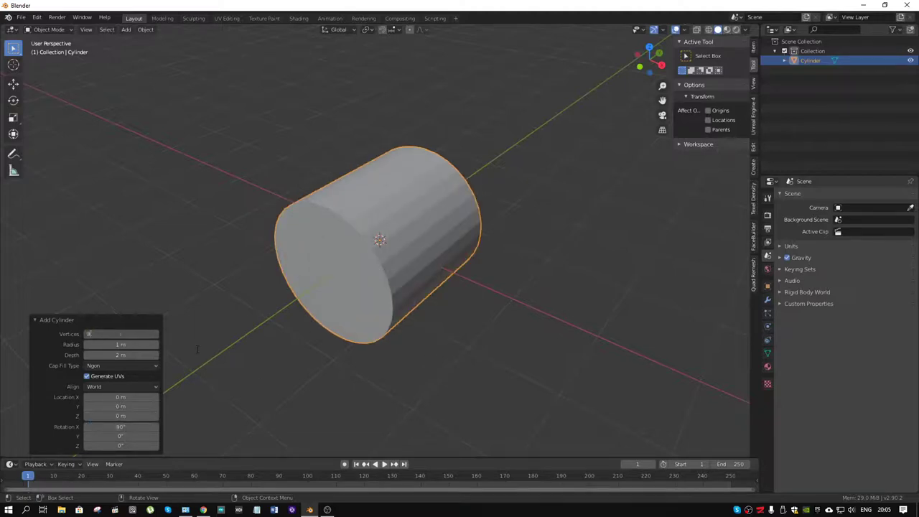
{"action": "key", "text": "Return"}
{"action": "mouse_move", "coordinate": [336, 240]}
{"action": "middle_mouse_down"}
{"action": "mouse_move", "coordinate": [378, 203]}
{"action": "mouse_move", "coordinate": [348, 219]}
{"action": "middle_mouse_up"}
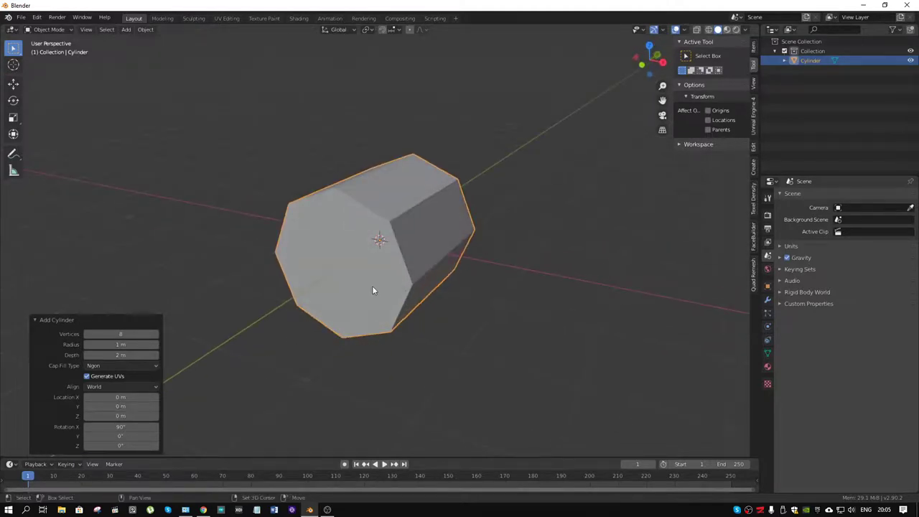
{"action": "middle_click_drag", "start_coordinate": [372, 290], "coordinate": [163, 452]}
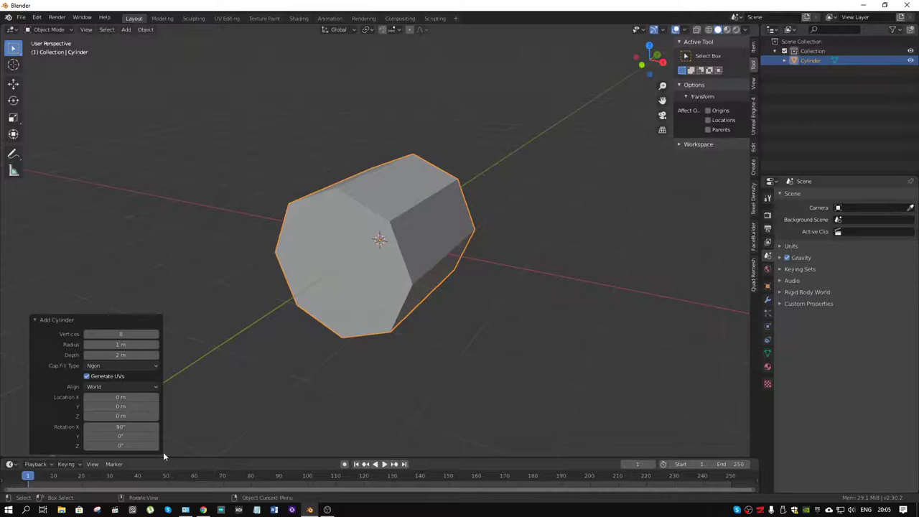
{"action": "left_click", "coordinate": [203, 510]}
Search Google for 'диаметр револьвера'.
{"action": "left_click", "coordinate": [561, 8]}
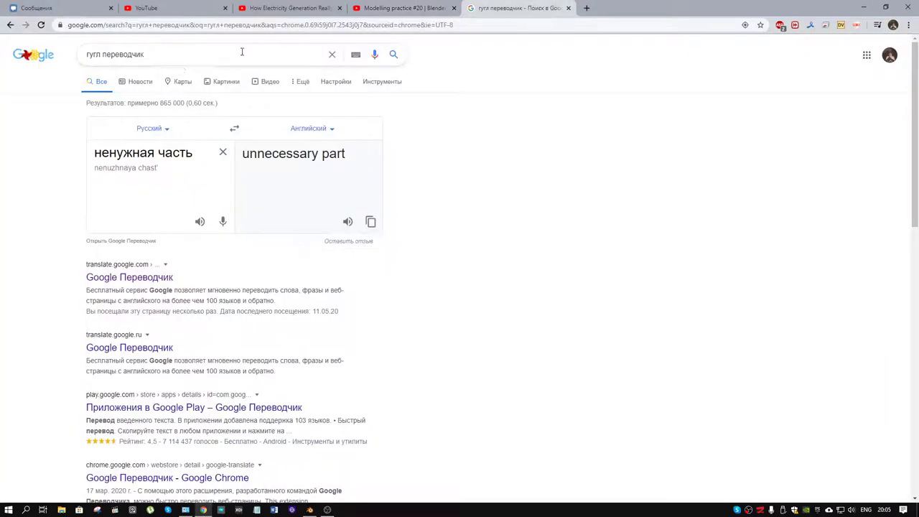
{"action": "left_click", "coordinate": [153, 26]}
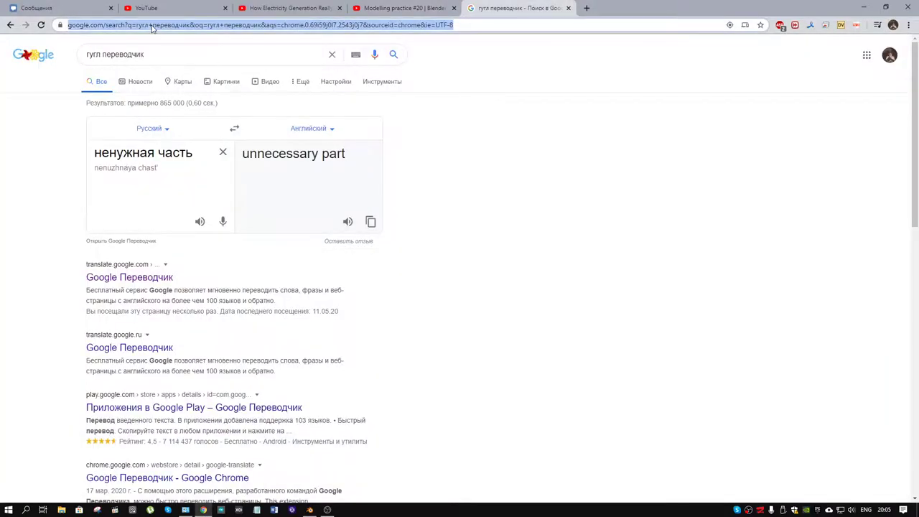
{"action": "type", "text": "lb"}
{"action": "key", "text": "Escape"}
{"action": "key", "text": "alt+shift"}
{"action": "type", "text": "ди"}
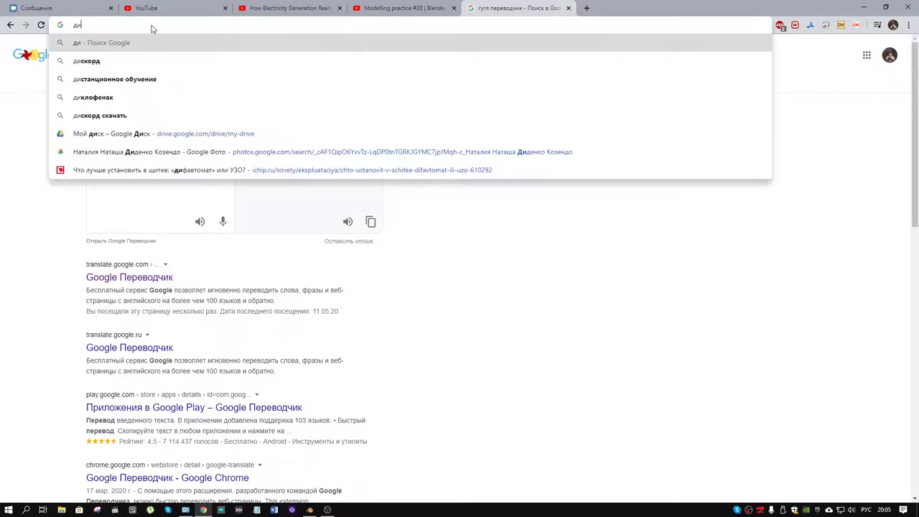
{"action": "type", "text": "амет"}
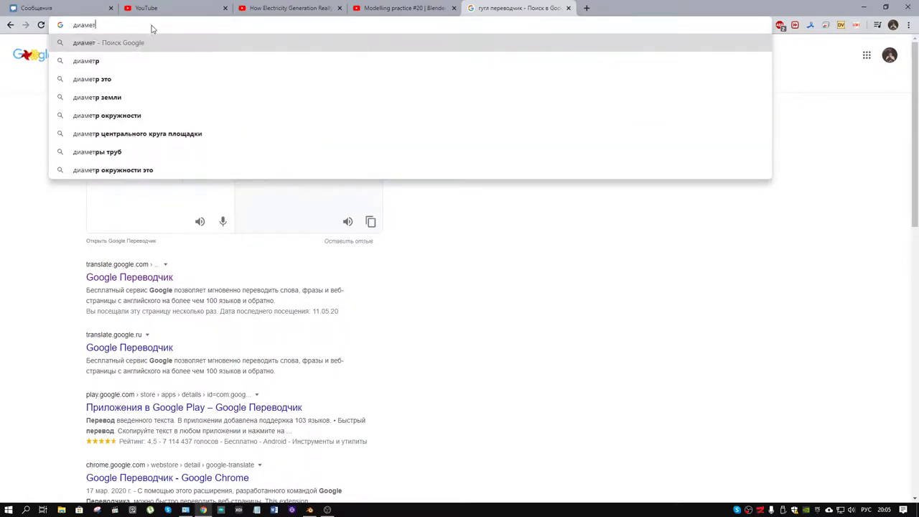
{"action": "type", "text": "р револьв"}
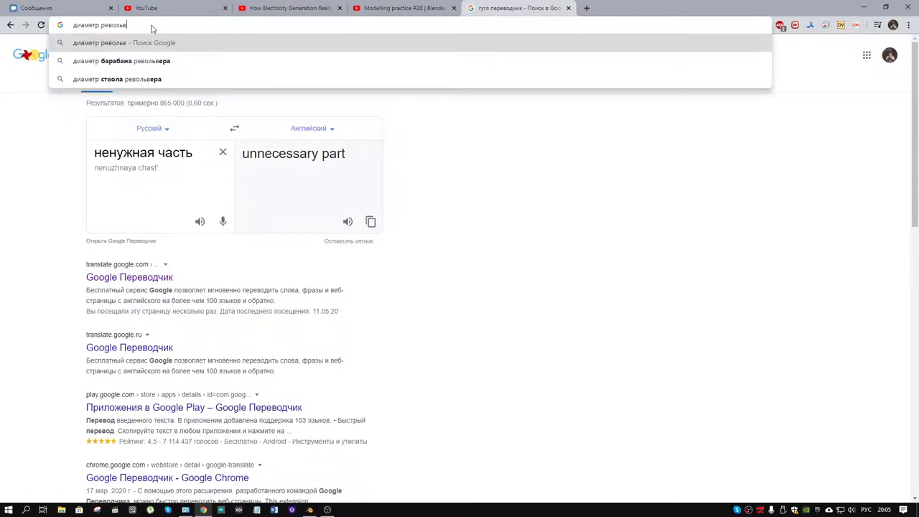
{"action": "type", "text": "ера"}
{"action": "key", "text": "Return"}
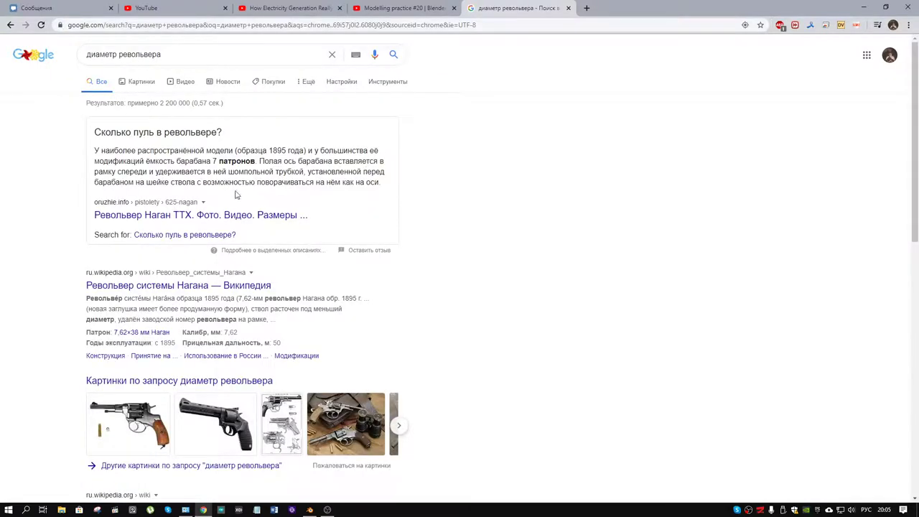
Refine the search to 'диаметр барабана револьвера'.
{"action": "left_click", "coordinate": [184, 54]}
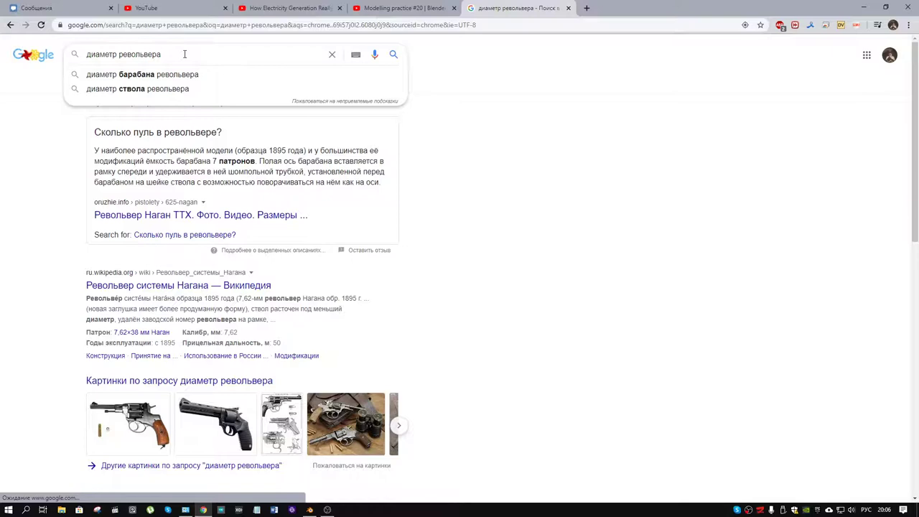
{"action": "key", "text": "BackSpace"}
{"action": "key", "text": "BackSpace"}
{"action": "key", "text": "BackSpace"}
{"action": "key", "text": "BackSpace"}
{"action": "type", "text": "бар"}
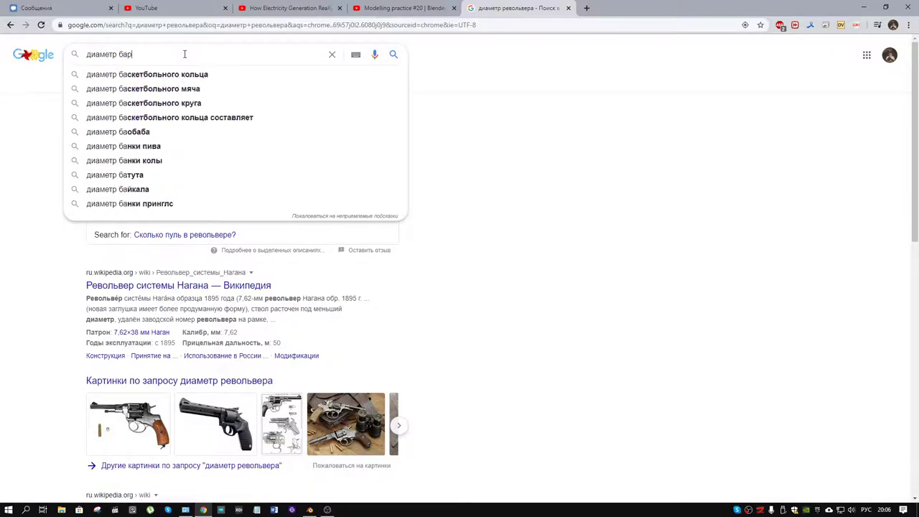
{"action": "type", "text": "абана рев"}
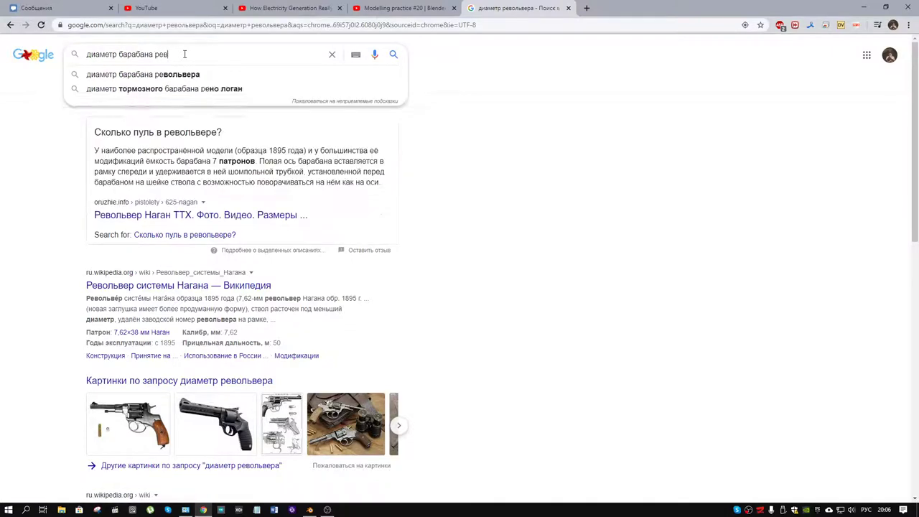
{"action": "type", "text": "ольвера"}
{"action": "key", "text": "Return"}
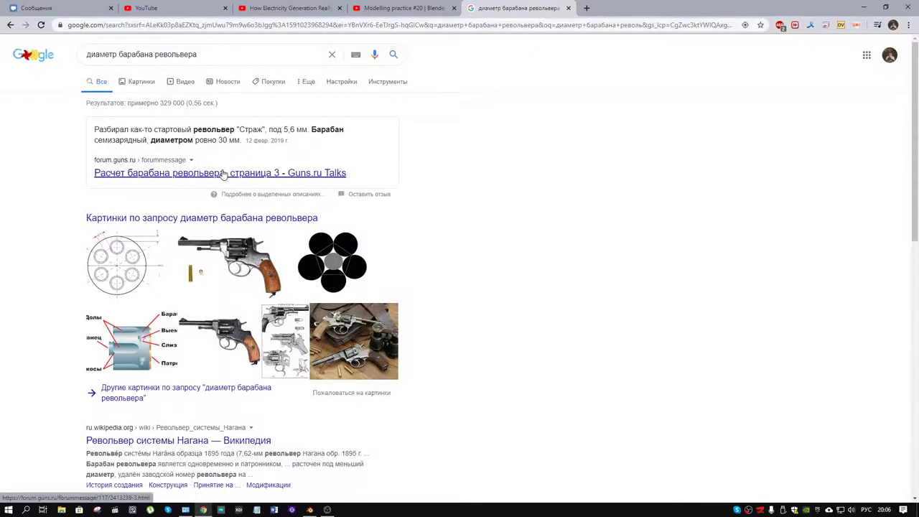
Open the guns.ru cylinder-calculation thread in a new tab, then view image results.
{"action": "middle_click", "coordinate": [223, 175]}
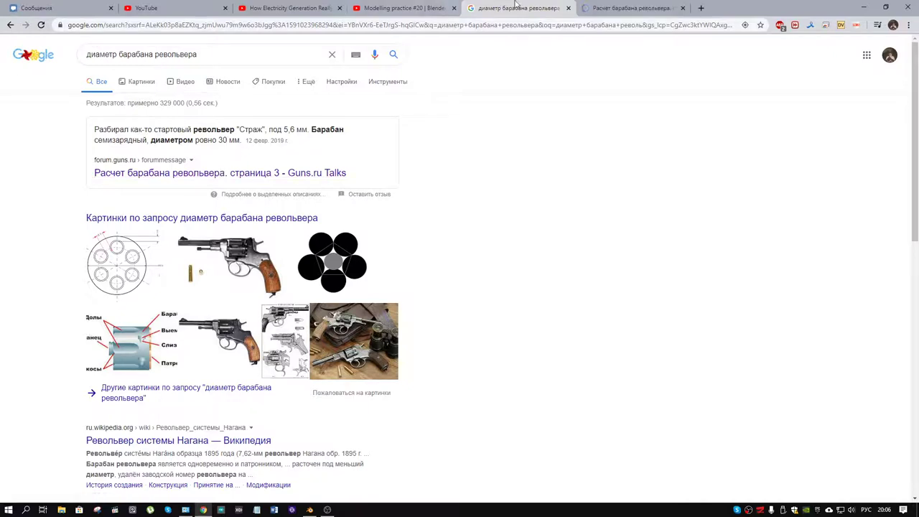
{"action": "left_click", "coordinate": [604, 7]}
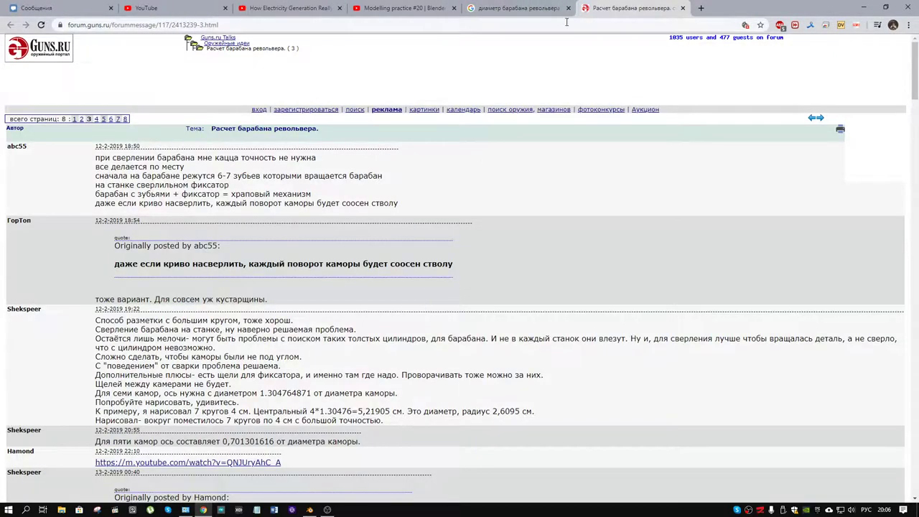
{"action": "left_click", "coordinate": [546, 8]}
{"action": "scroll", "coordinate": [307, 288], "scroll_direction": "down", "scroll_amount": 4}
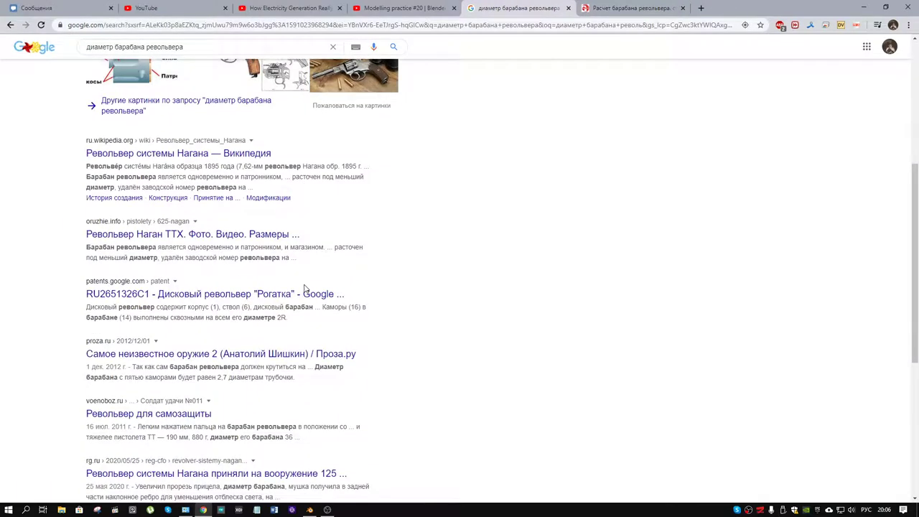
{"action": "scroll", "coordinate": [305, 289], "scroll_direction": "up", "scroll_amount": 4}
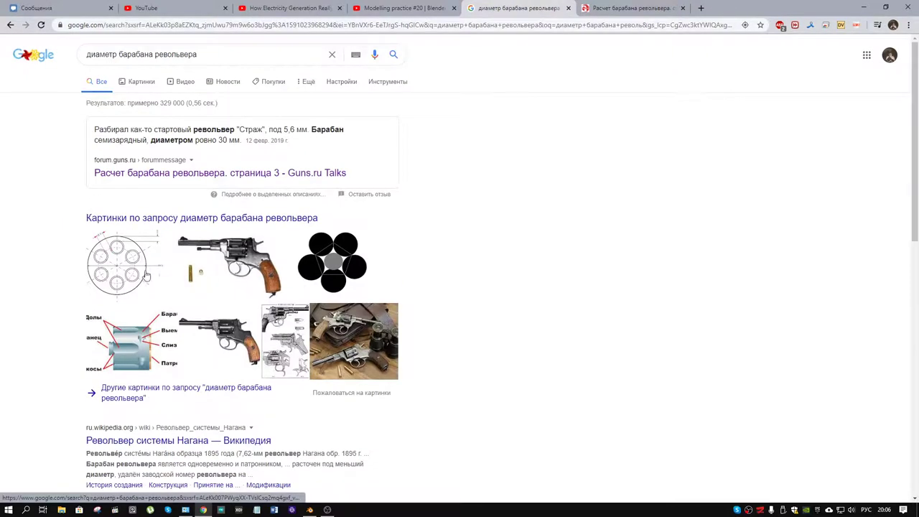
{"action": "left_click", "coordinate": [119, 266]}
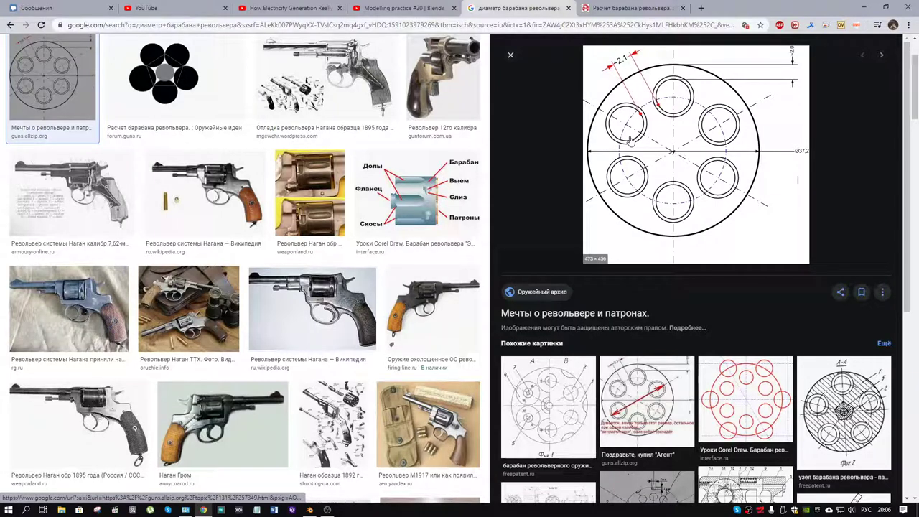
Preview the red-circle drum drawing and search images for an 8-shot drum diameter.
{"action": "scroll", "coordinate": [371, 179], "scroll_direction": "up", "scroll_amount": 3}
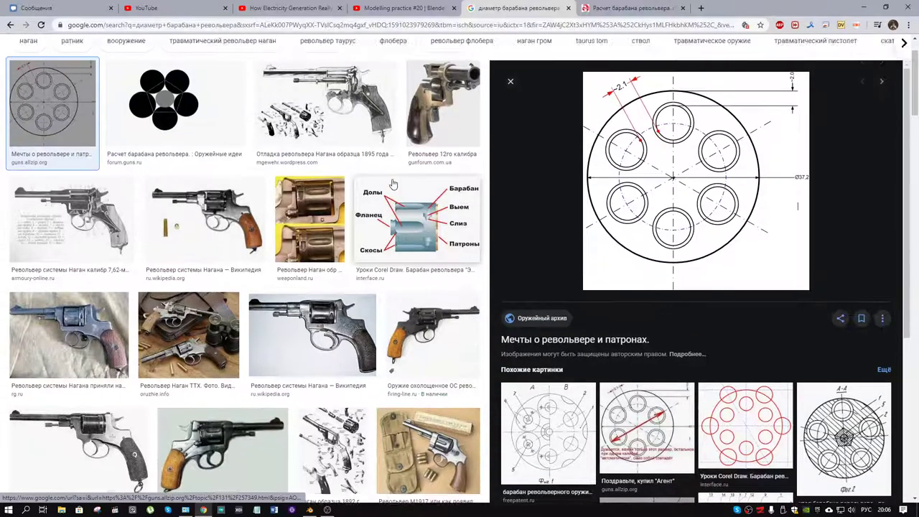
{"action": "scroll", "coordinate": [780, 359], "scroll_direction": "down", "scroll_amount": 2}
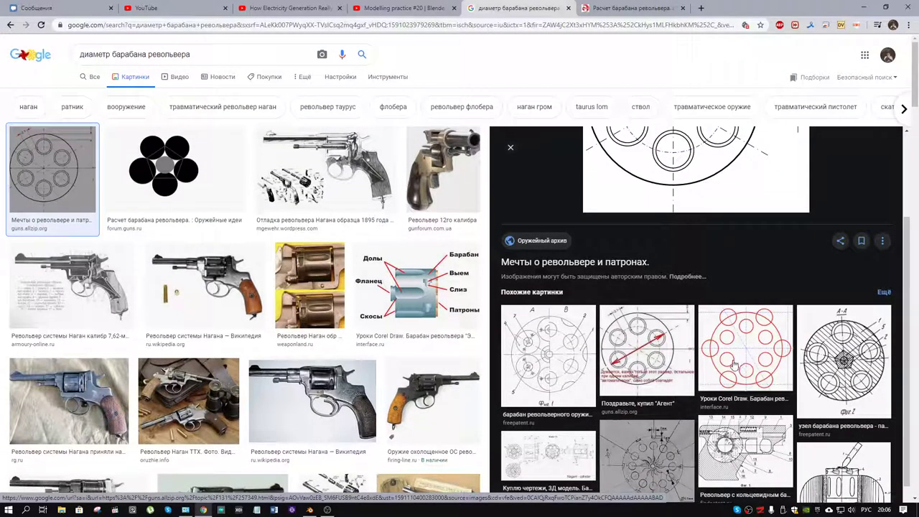
{"action": "left_click", "coordinate": [734, 364]}
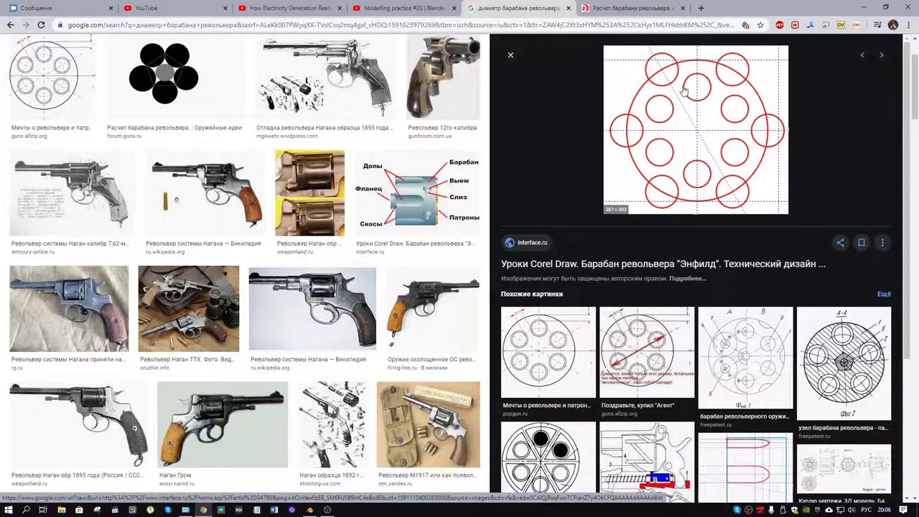
{"action": "scroll", "coordinate": [692, 214], "scroll_direction": "down", "scroll_amount": 3}
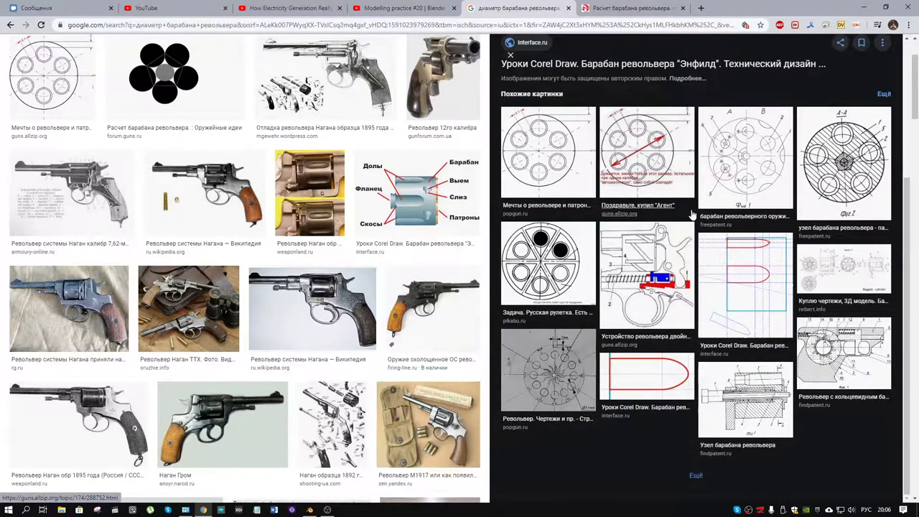
{"action": "scroll", "coordinate": [692, 214], "scroll_direction": "up", "scroll_amount": 4}
{"action": "scroll", "coordinate": [208, 79], "scroll_direction": "up", "scroll_amount": 2}
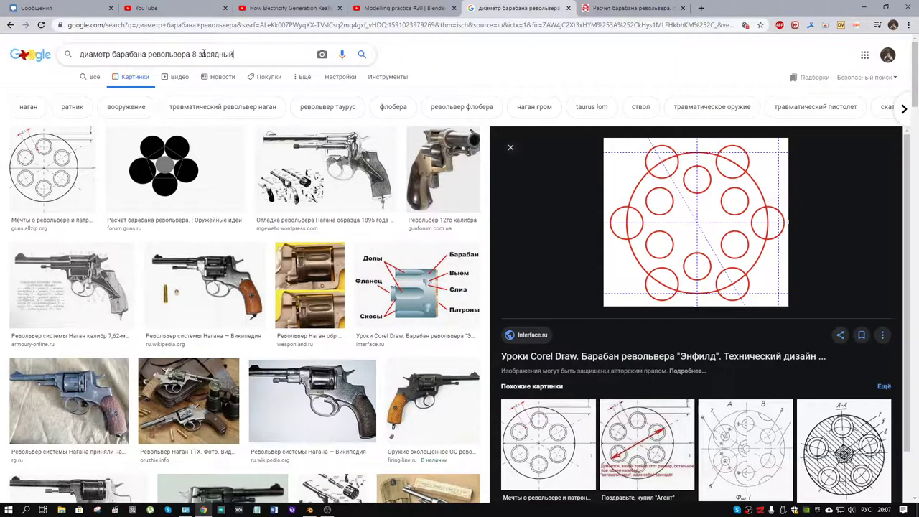
{"action": "key", "text": "Return"}
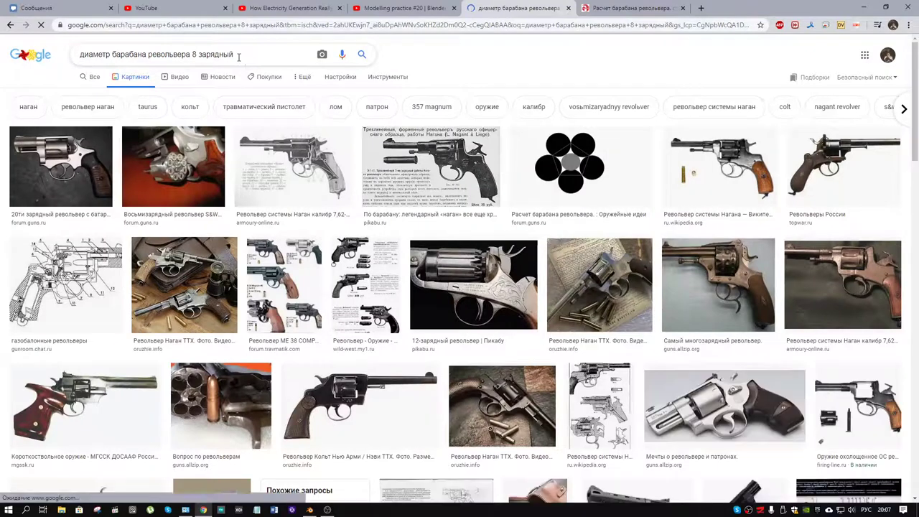
Replace 'зарядный' with 'патронов' in the query and search again.
{"action": "scroll", "coordinate": [422, 191], "scroll_direction": "down", "scroll_amount": 1}
{"action": "scroll", "coordinate": [422, 191], "scroll_direction": "down", "scroll_amount": 3}
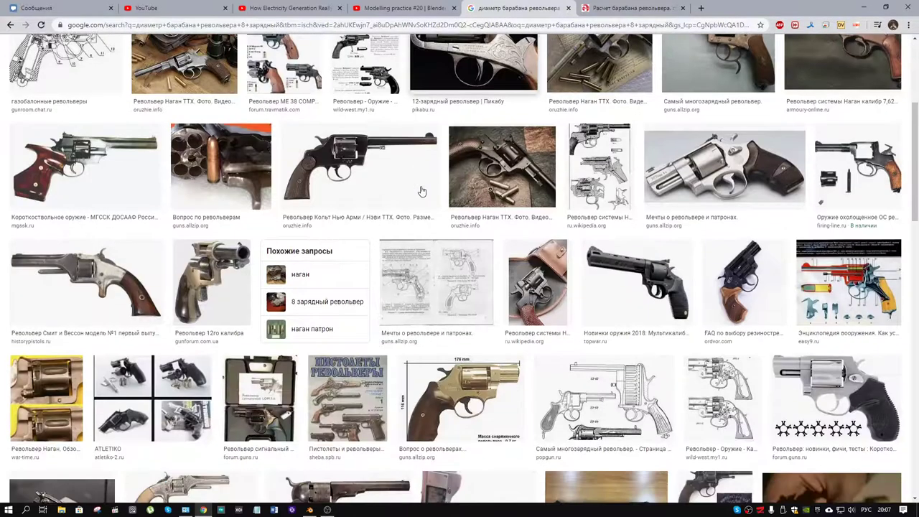
{"action": "scroll", "coordinate": [422, 191], "scroll_direction": "down", "scroll_amount": 1}
{"action": "scroll", "coordinate": [423, 191], "scroll_direction": "down", "scroll_amount": 2}
{"action": "scroll", "coordinate": [323, 144], "scroll_direction": "up", "scroll_amount": 4}
{"action": "scroll", "coordinate": [237, 86], "scroll_direction": "up", "scroll_amount": 2}
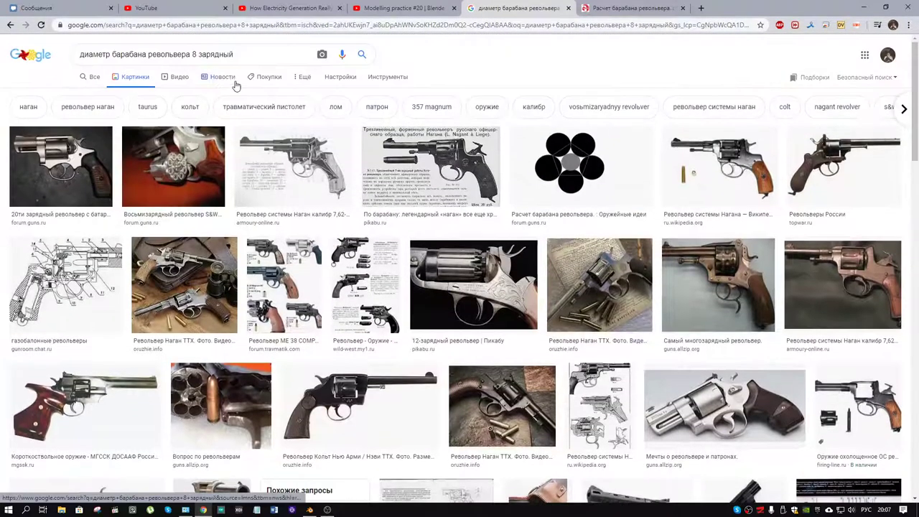
{"action": "left_click_drag", "start_coordinate": [233, 55], "coordinate": [199, 55]}
{"action": "type", "text": "пат"}
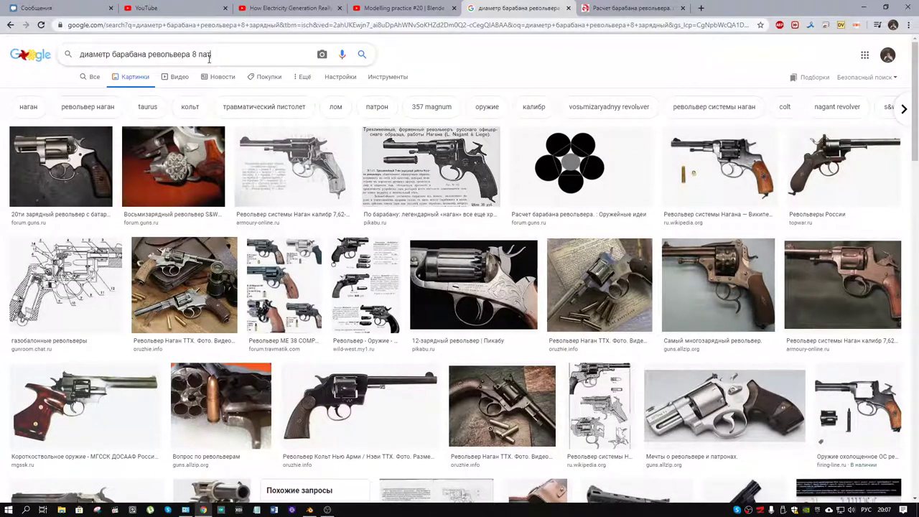
{"action": "type", "text": "ронов"}
{"action": "key", "text": "Return"}
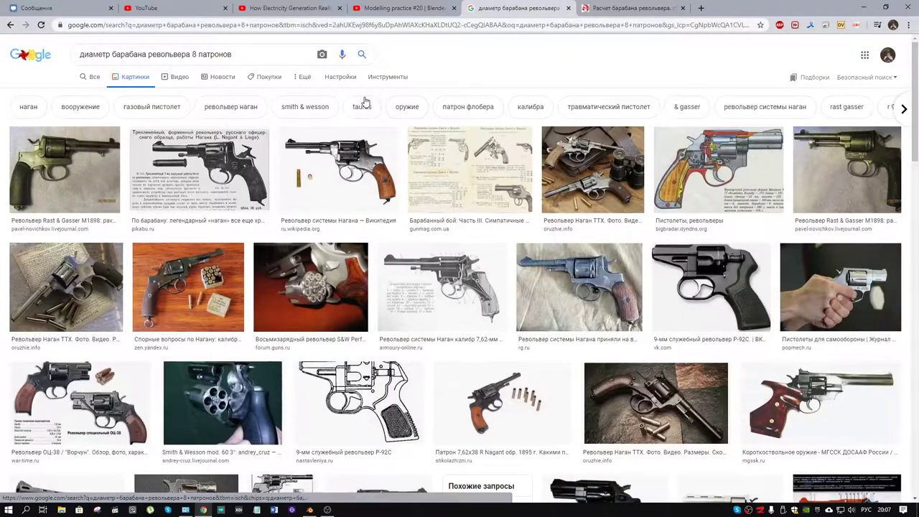
Change the query to 'барабан револьвера 8 патронов' and rerun the image search.
{"action": "scroll", "coordinate": [370, 180], "scroll_direction": "down", "scroll_amount": 3}
{"action": "scroll", "coordinate": [372, 199], "scroll_direction": "up", "scroll_amount": 3}
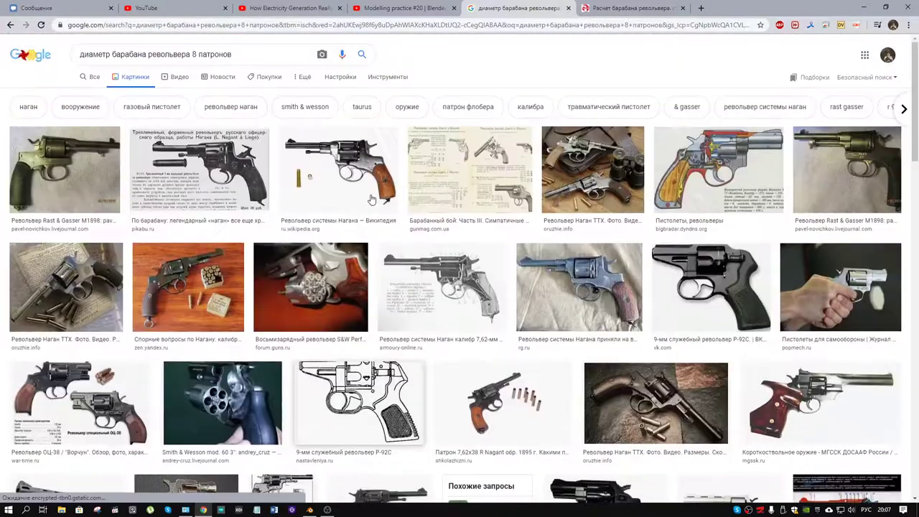
{"action": "double_click", "coordinate": [94, 55]}
{"action": "key", "text": "BackSpace"}
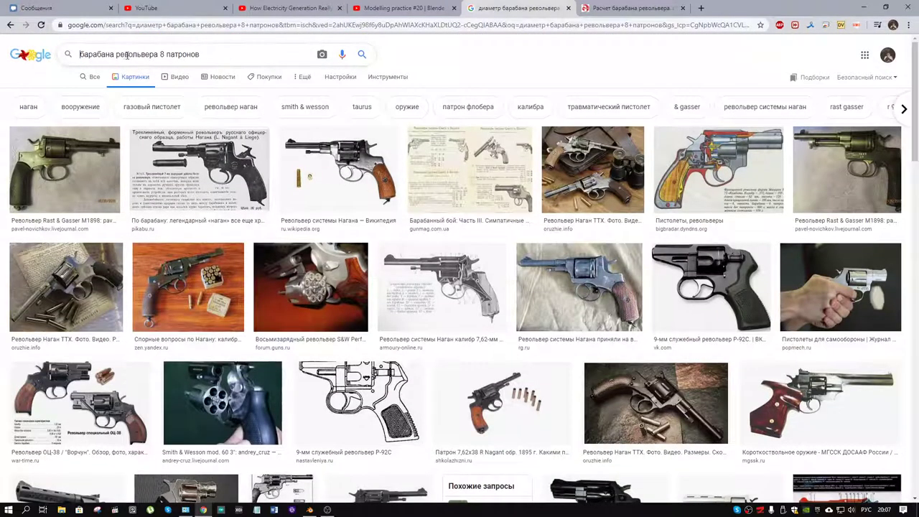
{"action": "key", "text": "BackSpace"}
{"action": "key", "text": "Return"}
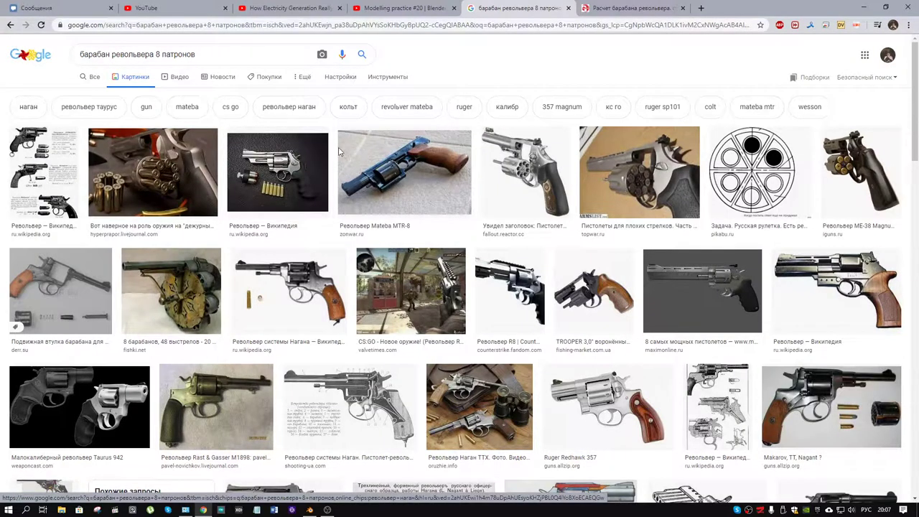
Browse the eight-shot drum images, then return to Blender.
{"action": "scroll", "coordinate": [422, 222], "scroll_direction": "down", "scroll_amount": 3}
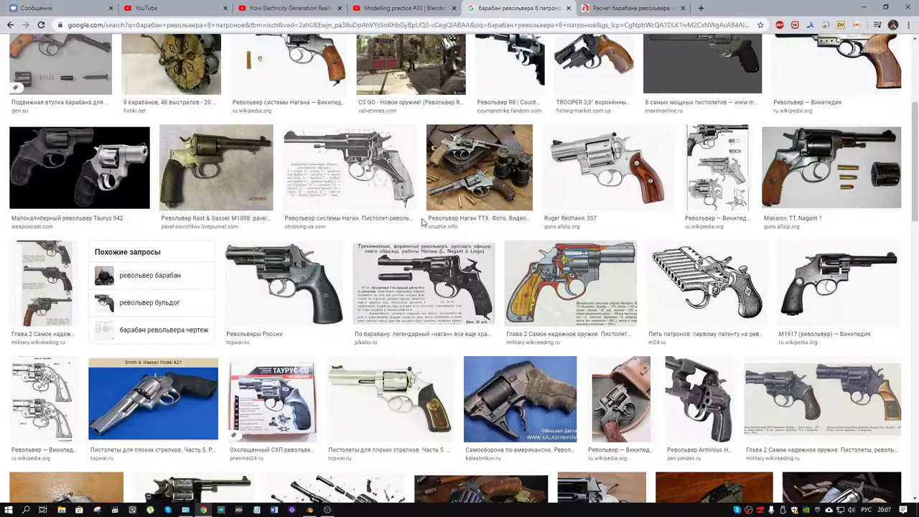
{"action": "scroll", "coordinate": [422, 222], "scroll_direction": "down", "scroll_amount": 3}
{"action": "scroll", "coordinate": [422, 222], "scroll_direction": "down", "scroll_amount": 3}
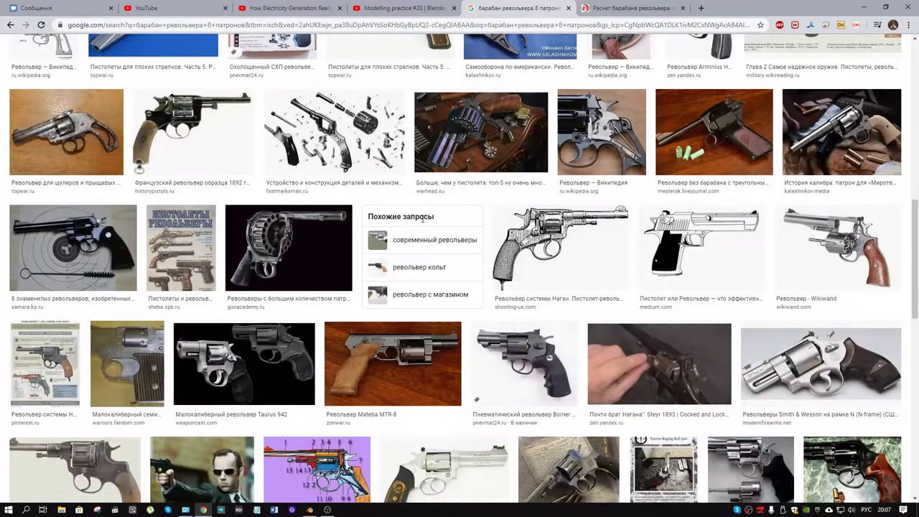
{"action": "scroll", "coordinate": [422, 223], "scroll_direction": "up", "scroll_amount": 5}
{"action": "scroll", "coordinate": [421, 222], "scroll_direction": "up", "scroll_amount": 3}
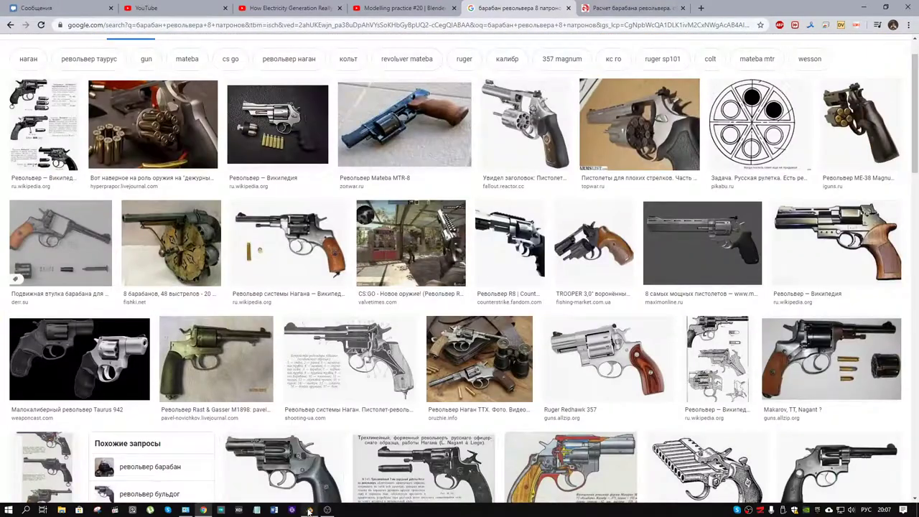
{"action": "left_click", "coordinate": [309, 509]}
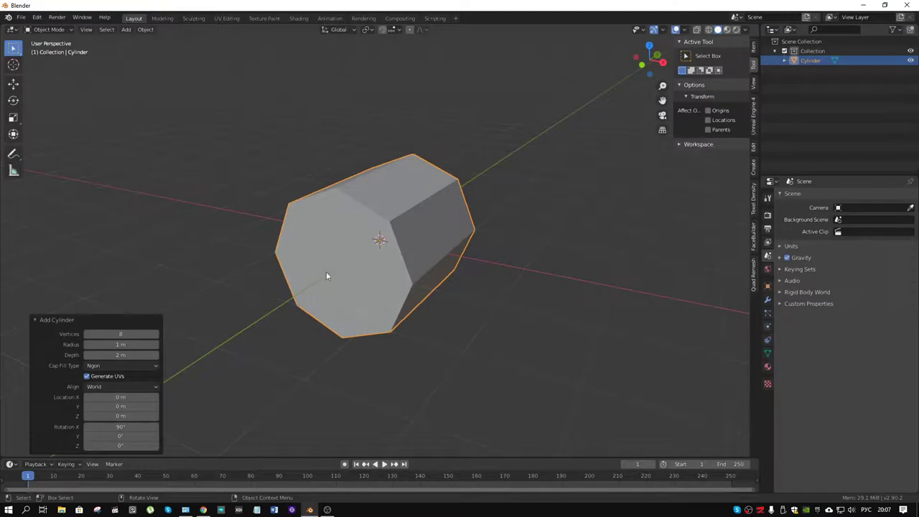
Add a second cylinder rotated 90° on X with a 0.009 m radius.
{"action": "key", "text": "shift+a"}
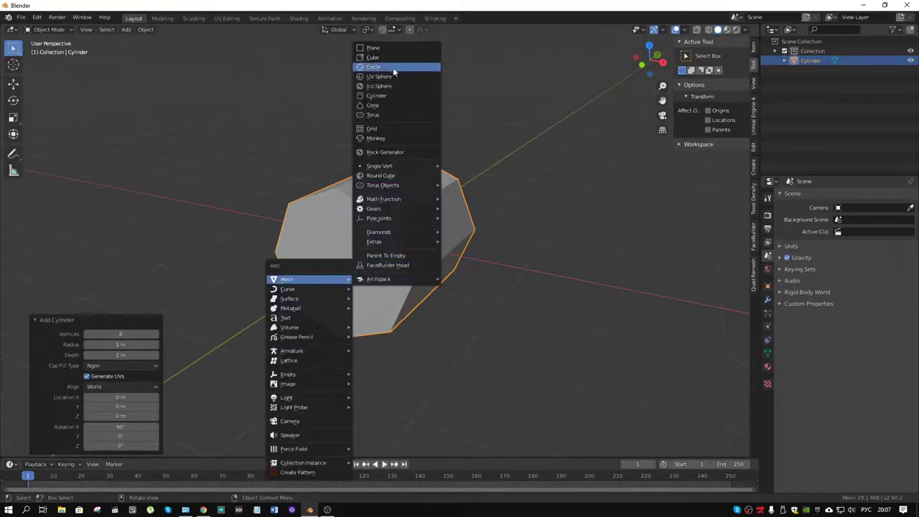
{"action": "left_click", "coordinate": [389, 93]}
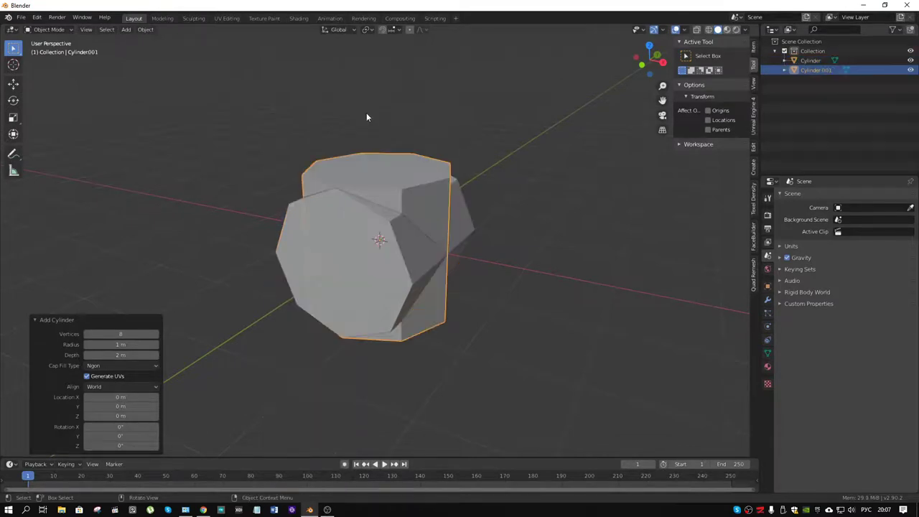
{"action": "left_click", "coordinate": [131, 427]}
{"action": "type", "text": "90"}
{"action": "key", "text": "Return"}
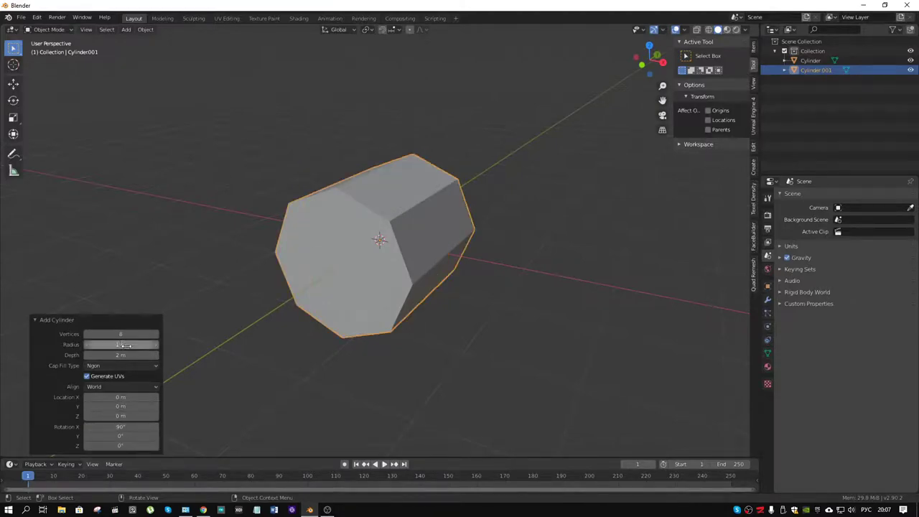
{"action": "left_click", "coordinate": [126, 346]}
{"action": "type", "text": "5"}
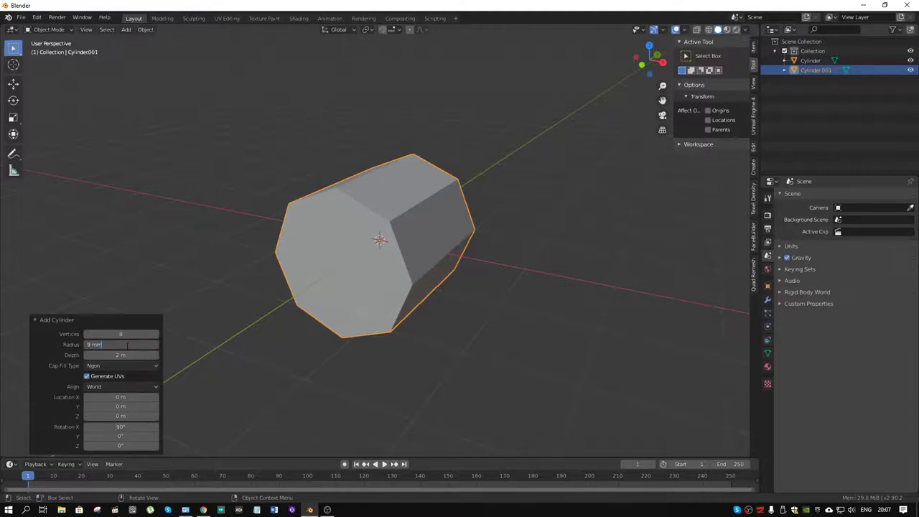
{"action": "key", "text": "Return"}
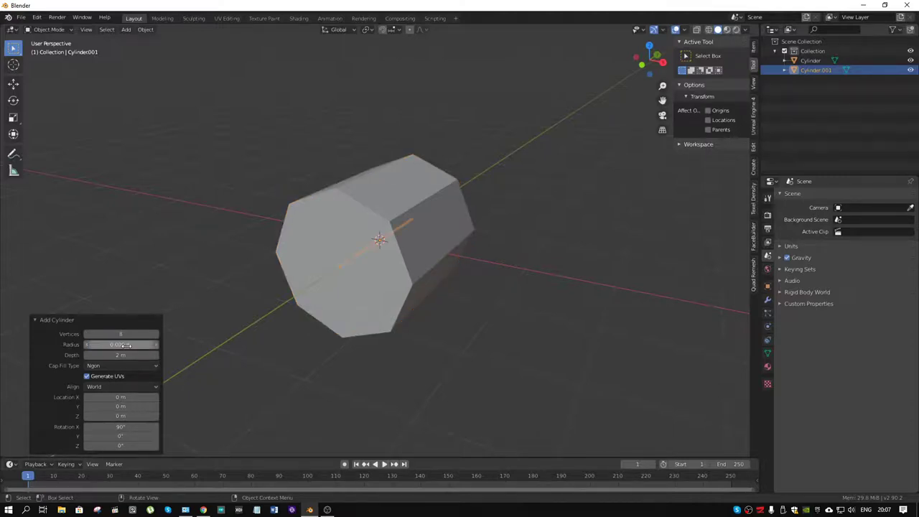
{"action": "left_click", "coordinate": [126, 354]}
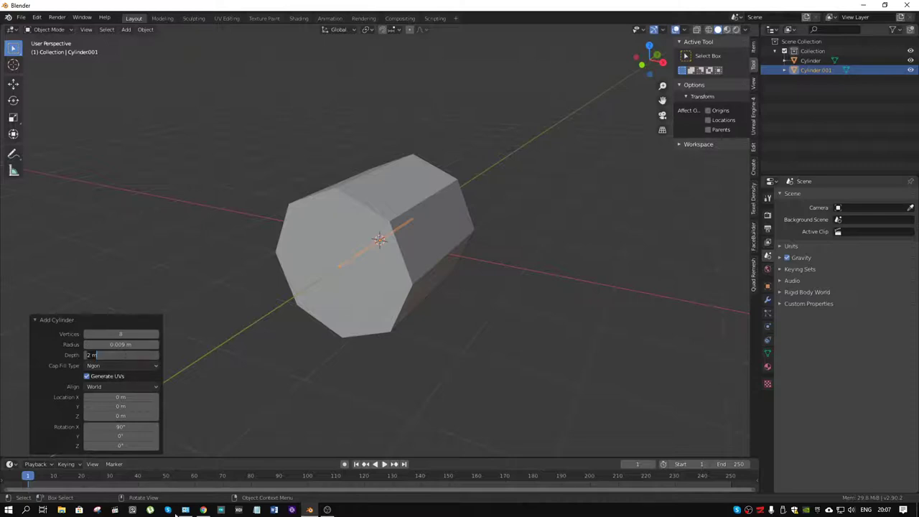
{"action": "left_click", "coordinate": [204, 510]}
Search the web for 'патрон 9 мм'.
{"action": "left_click", "coordinate": [666, 8]}
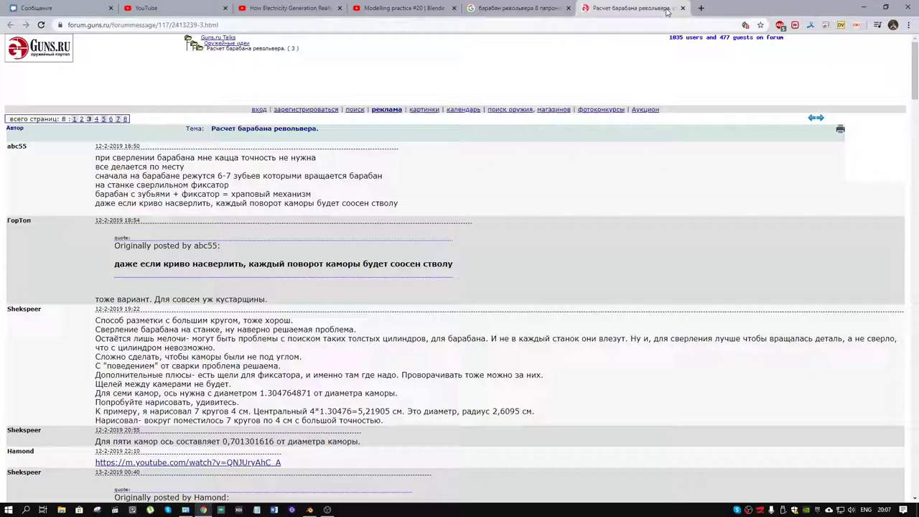
{"action": "left_click", "coordinate": [296, 28]}
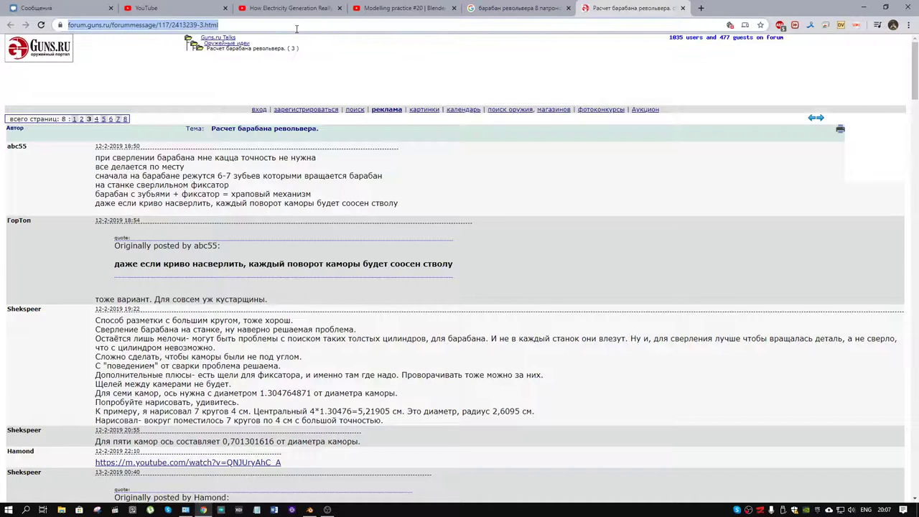
{"action": "type", "text": "gfnhj"}
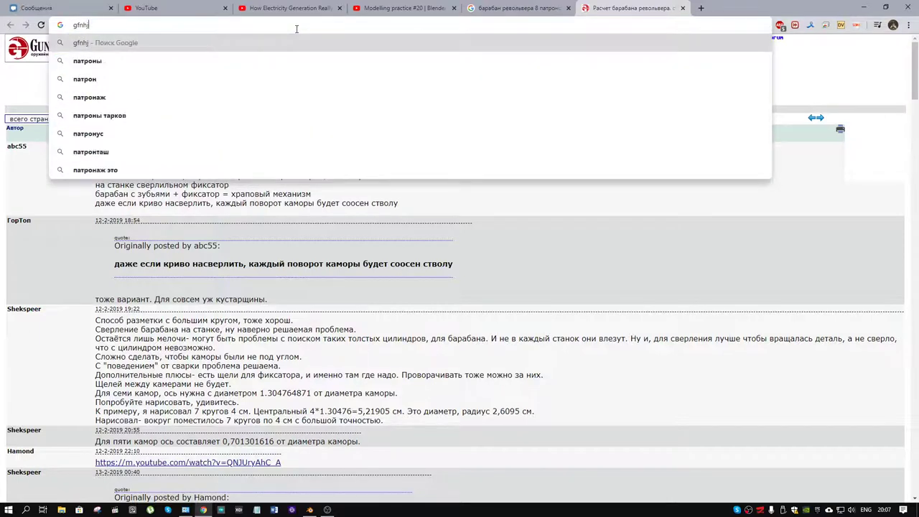
{"action": "key", "text": "BackSpace"}
{"action": "key", "text": "BackSpace"}
{"action": "key", "text": "alt+shift"}
{"action": "type", "text": "патро"}
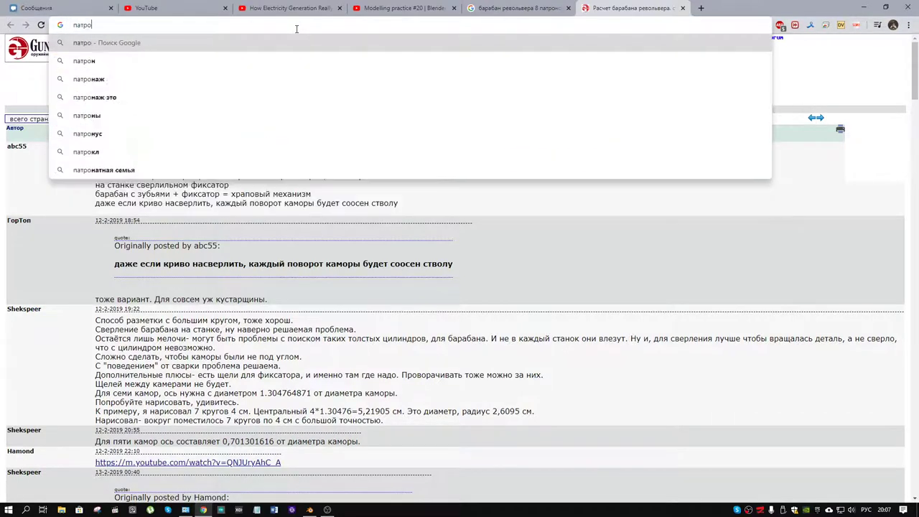
{"action": "type", "text": "н 9 мм"}
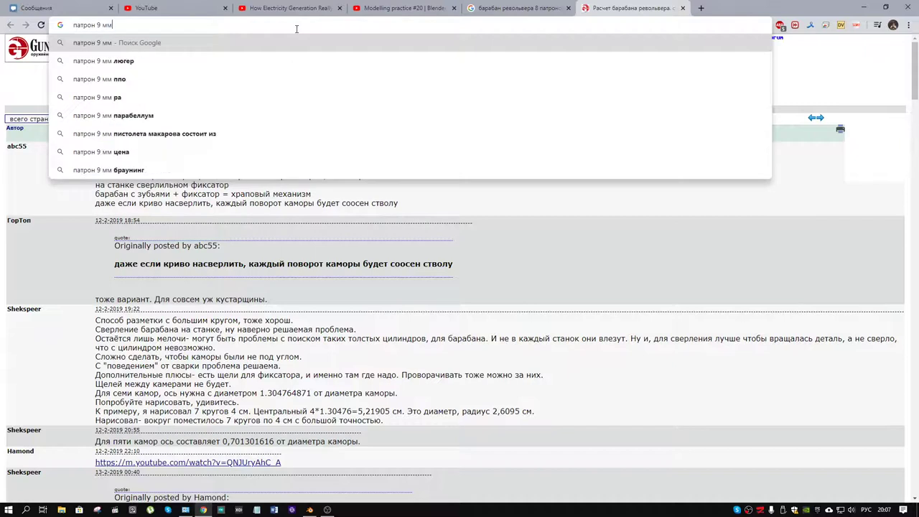
{"action": "key", "text": "Return"}
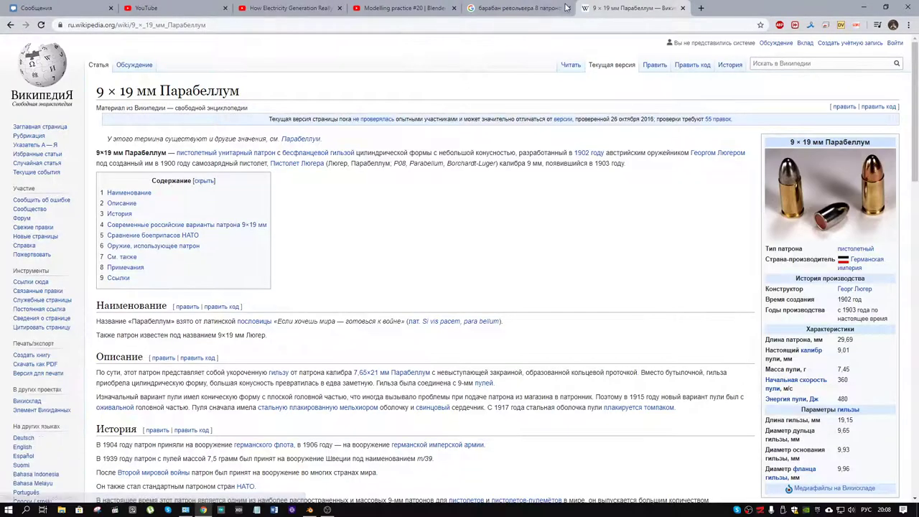
Check the enlarged cartridge dimension drawing in the 9×19 mm Parabellum article.
{"action": "left_click", "coordinate": [517, 8]}
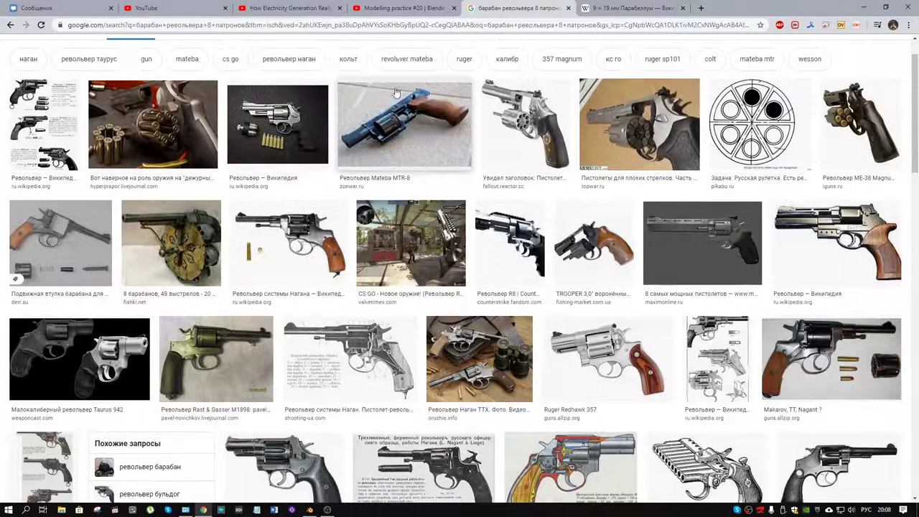
{"action": "left_click", "coordinate": [602, 9]}
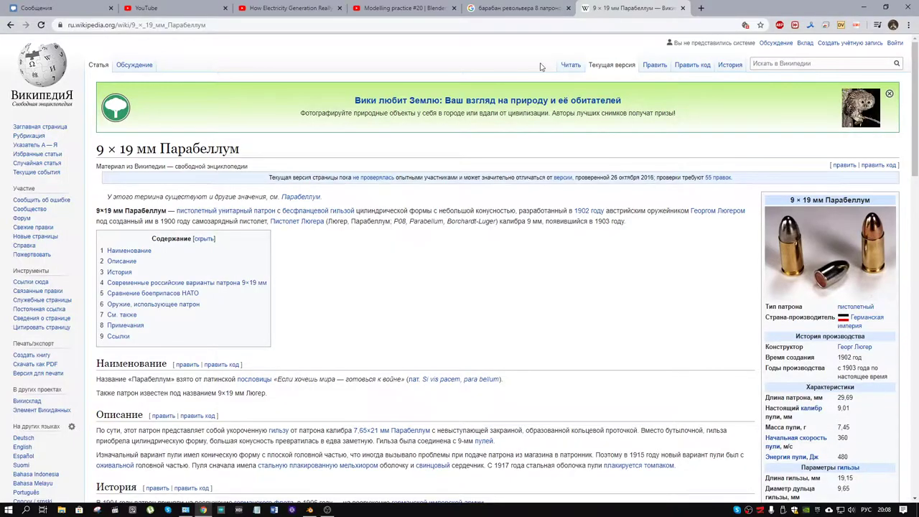
{"action": "scroll", "coordinate": [507, 219], "scroll_direction": "down", "scroll_amount": 4}
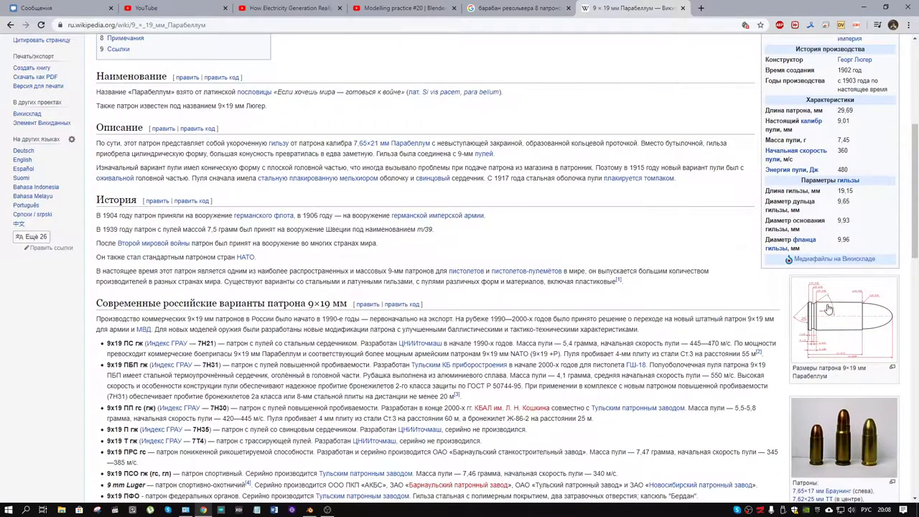
{"action": "left_click", "coordinate": [848, 313]}
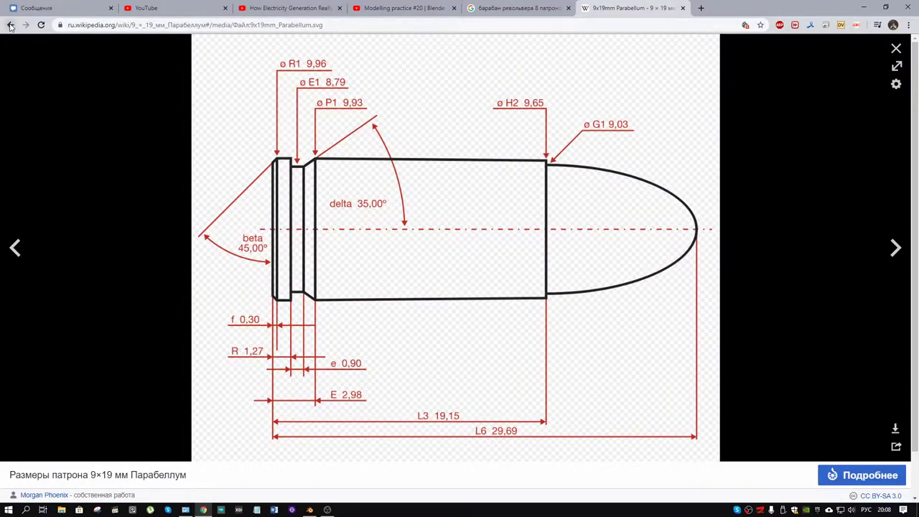
{"action": "left_click", "coordinate": [10, 27]}
{"action": "scroll", "coordinate": [751, 341], "scroll_direction": "down", "scroll_amount": 2}
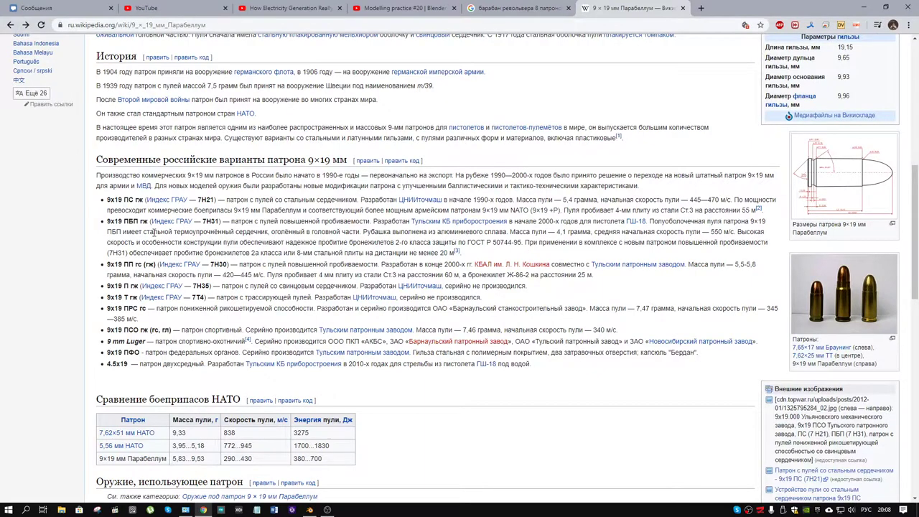
{"action": "scroll", "coordinate": [141, 296], "scroll_direction": "up", "scroll_amount": 15}
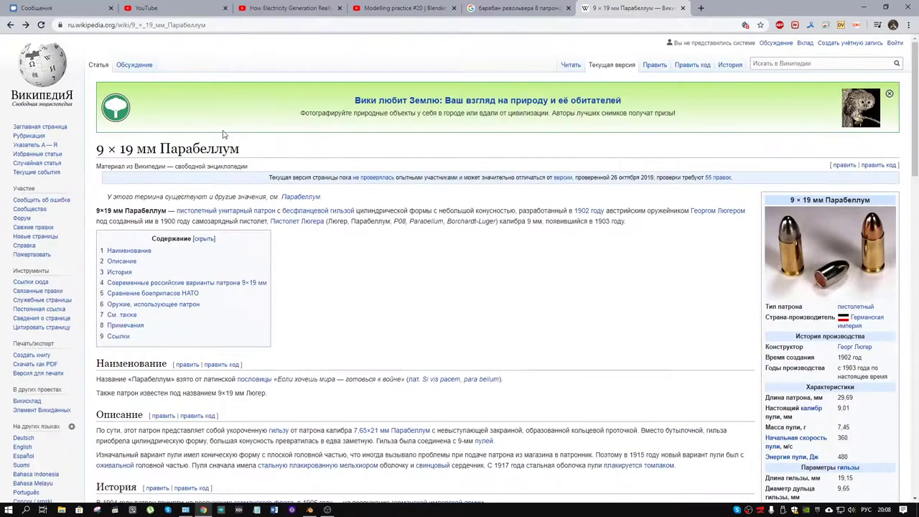
Open the 9×18 mm PM cartridge article in a new tab and review it.
{"action": "left_click", "coordinate": [517, 8]}
{"action": "left_click", "coordinate": [622, 8]}
{"action": "left_click", "coordinate": [10, 25]}
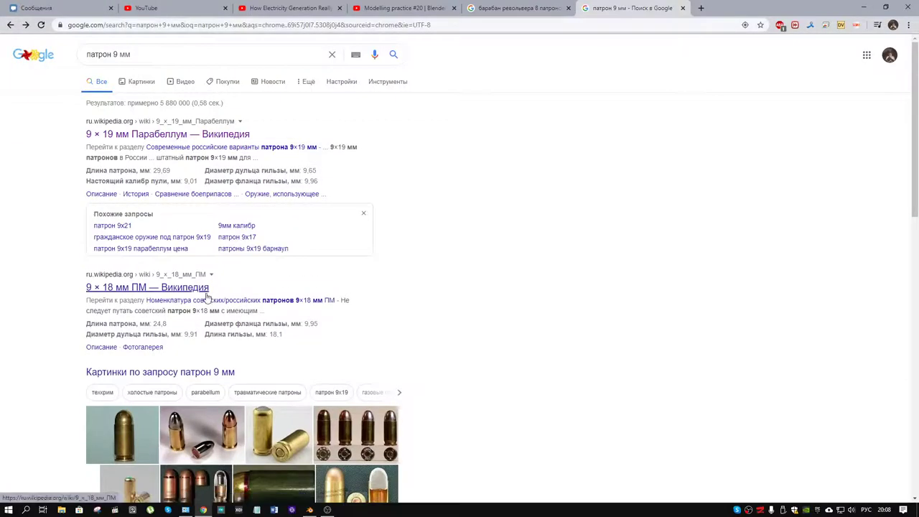
{"action": "middle_click", "coordinate": [197, 293]}
{"action": "left_click", "coordinate": [732, 8]}
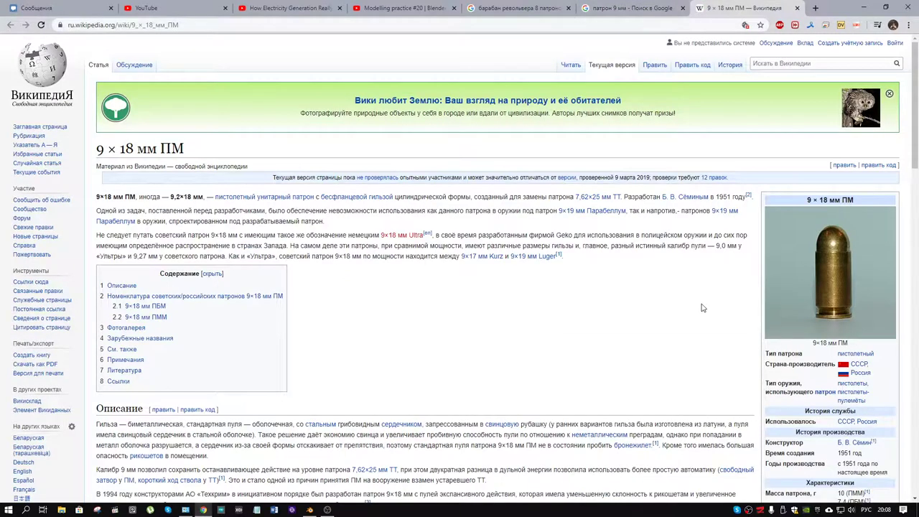
{"action": "scroll", "coordinate": [700, 300], "scroll_direction": "down", "scroll_amount": 2}
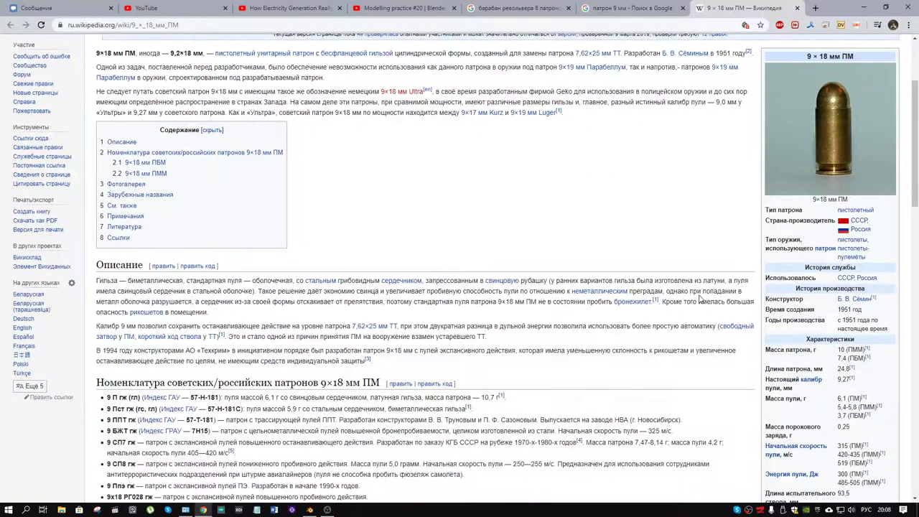
{"action": "scroll", "coordinate": [700, 299], "scroll_direction": "up", "scroll_amount": 2}
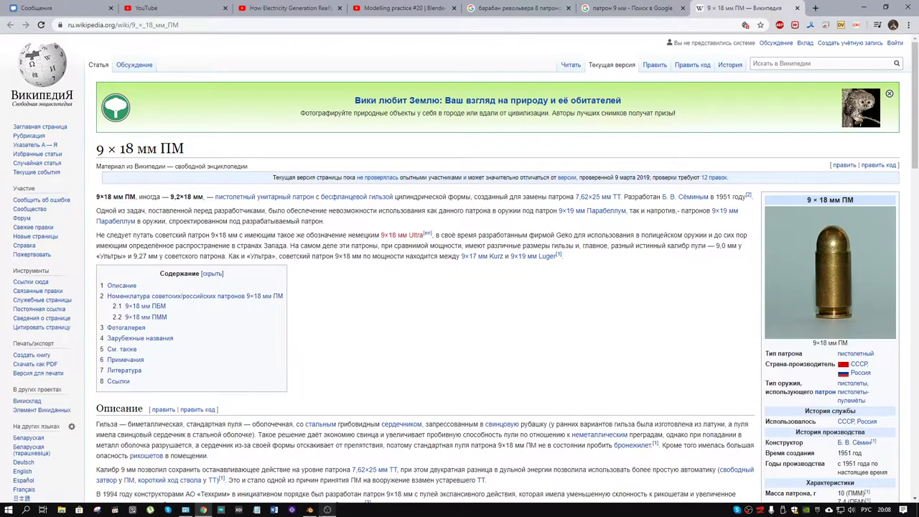
Switch back to the Blender scene.
{"action": "left_click", "coordinate": [310, 510]}
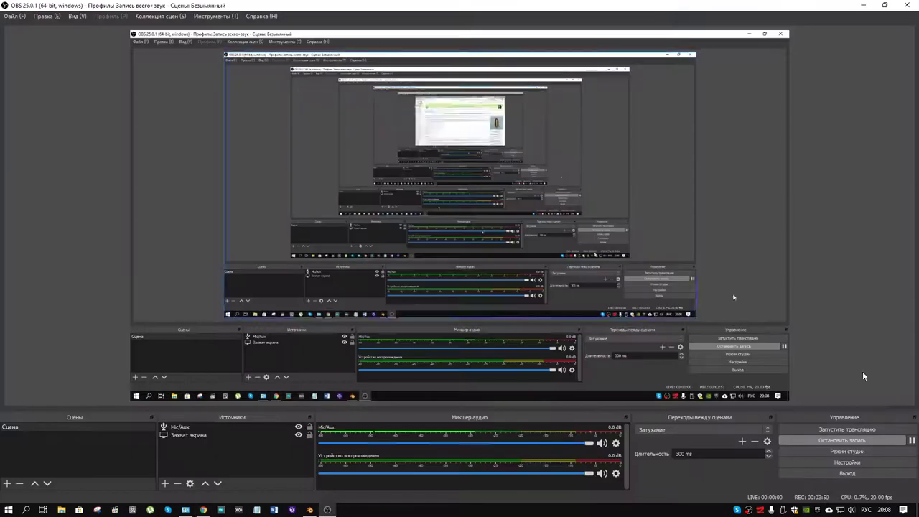
{"action": "left_click", "coordinate": [311, 510]}
{"action": "left_click", "coordinate": [204, 510]}
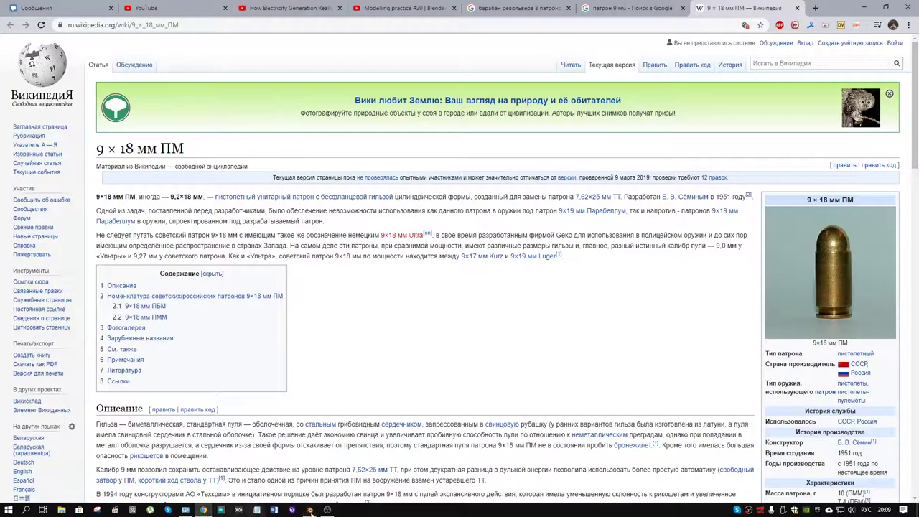
{"action": "left_click", "coordinate": [310, 510]}
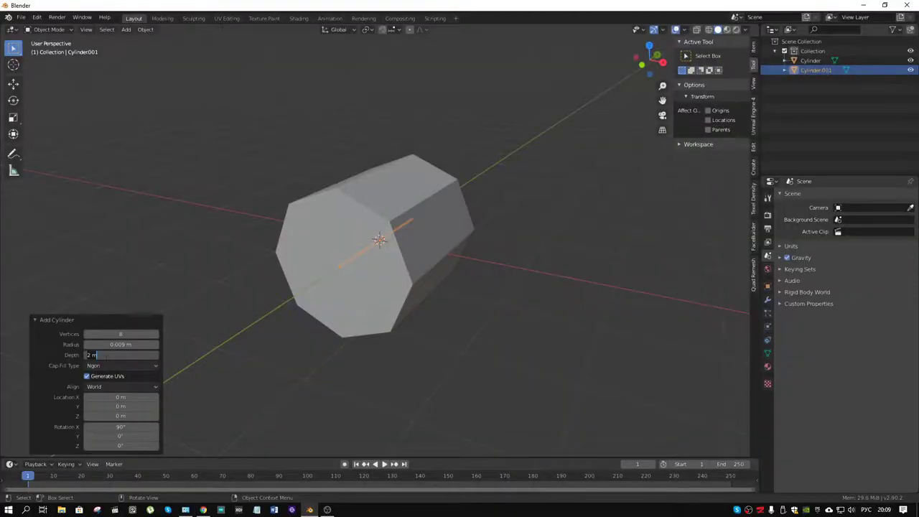
Set the small cylinder's depth to 0.018 m and delete the original cylinder.
{"action": "type", "text": "18"}
{"action": "key", "text": "Return"}
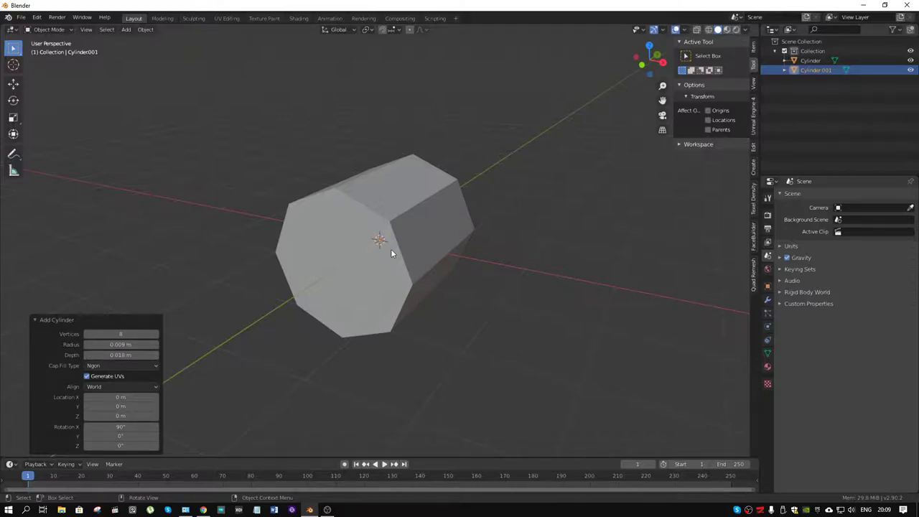
{"action": "left_click", "coordinate": [392, 264]}
{"action": "key", "text": "x"}
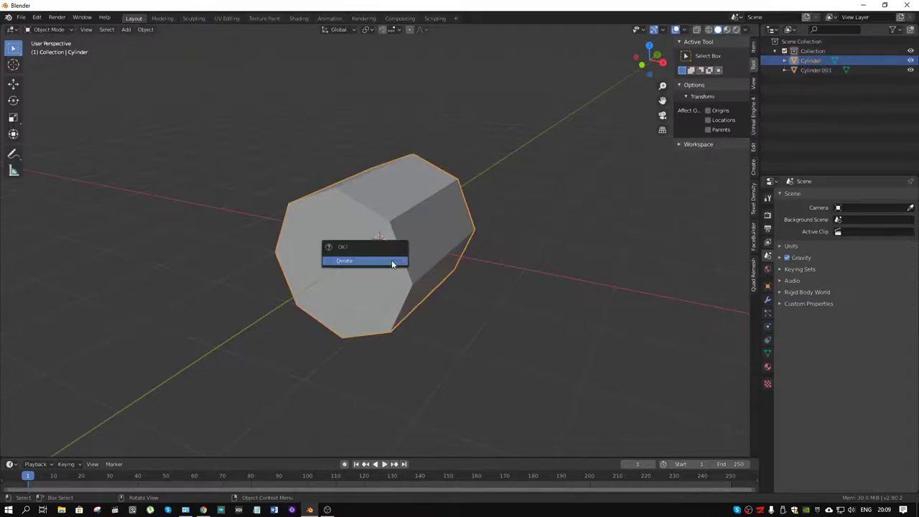
{"action": "left_click", "coordinate": [392, 264]}
Set the viewport Clip Start to 0.01 m.
{"action": "scroll", "coordinate": [391, 265], "scroll_direction": "up", "scroll_amount": 4}
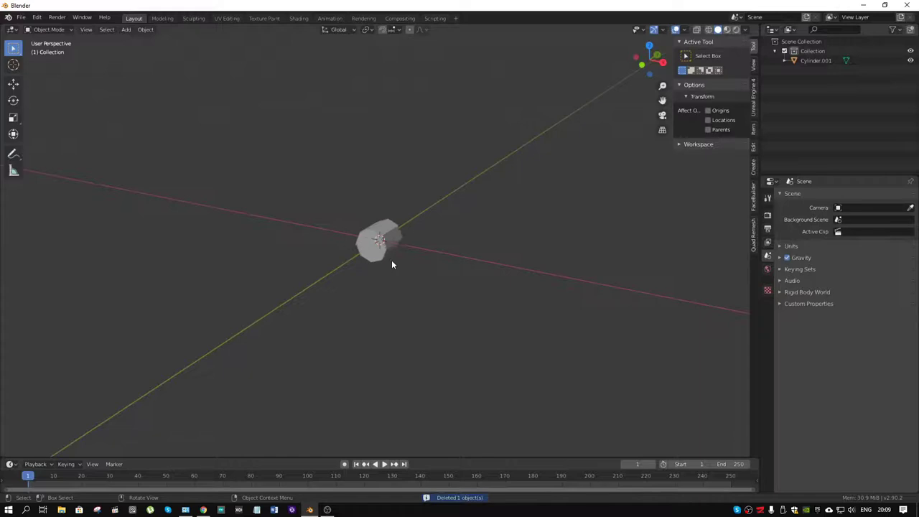
{"action": "scroll", "coordinate": [392, 262], "scroll_direction": "up", "scroll_amount": 5}
{"action": "left_click", "coordinate": [753, 71]}
{"action": "left_click", "coordinate": [721, 66]}
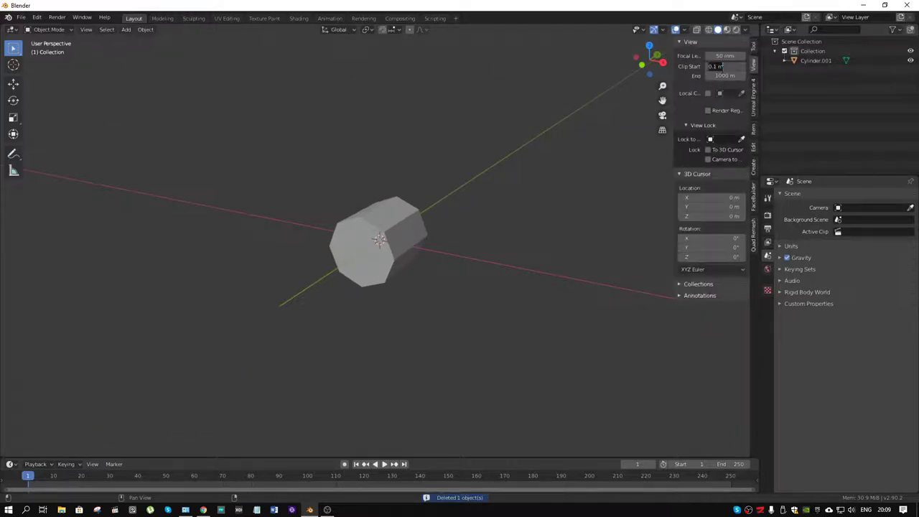
{"action": "type", "text": "0.01"}
{"action": "key", "text": "Return"}
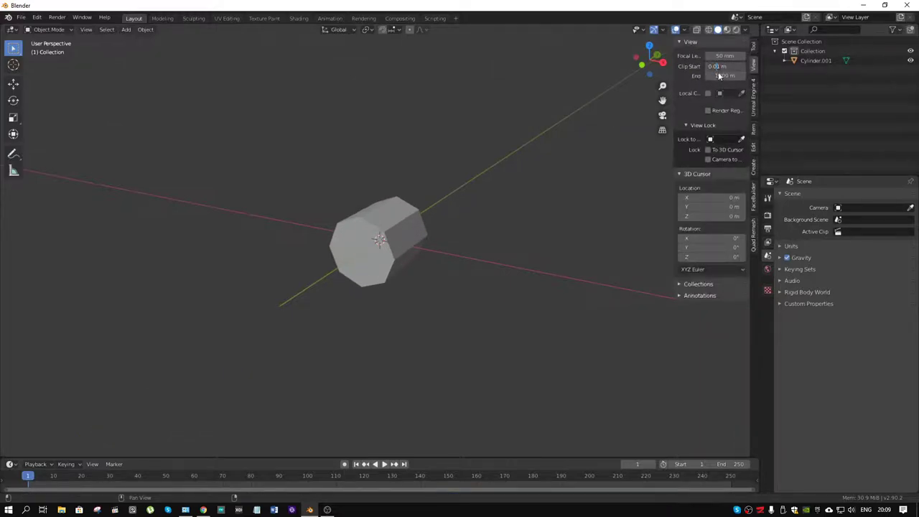
Delete the remaining small cylinder, leaving the scene empty.
{"action": "middle_click_drag", "start_coordinate": [316, 248], "coordinate": [378, 214]}
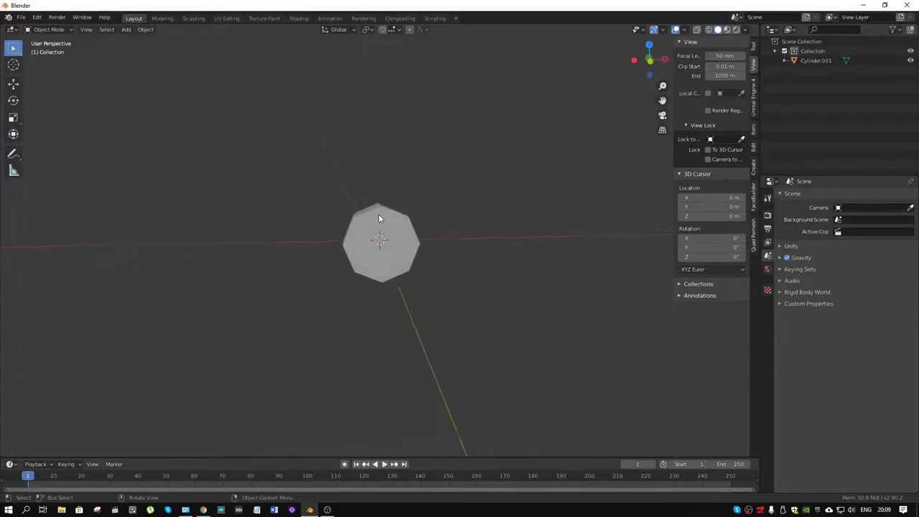
{"action": "scroll", "coordinate": [388, 225], "scroll_direction": "down", "scroll_amount": 2}
{"action": "mouse_move", "coordinate": [429, 252]}
{"action": "middle_mouse_down"}
{"action": "mouse_move", "coordinate": [399, 260]}
{"action": "mouse_move", "coordinate": [431, 252]}
{"action": "mouse_move", "coordinate": [328, 255]}
{"action": "mouse_move", "coordinate": [326, 246]}
{"action": "mouse_move", "coordinate": [337, 249]}
{"action": "middle_mouse_up"}
{"action": "left_click", "coordinate": [392, 252]}
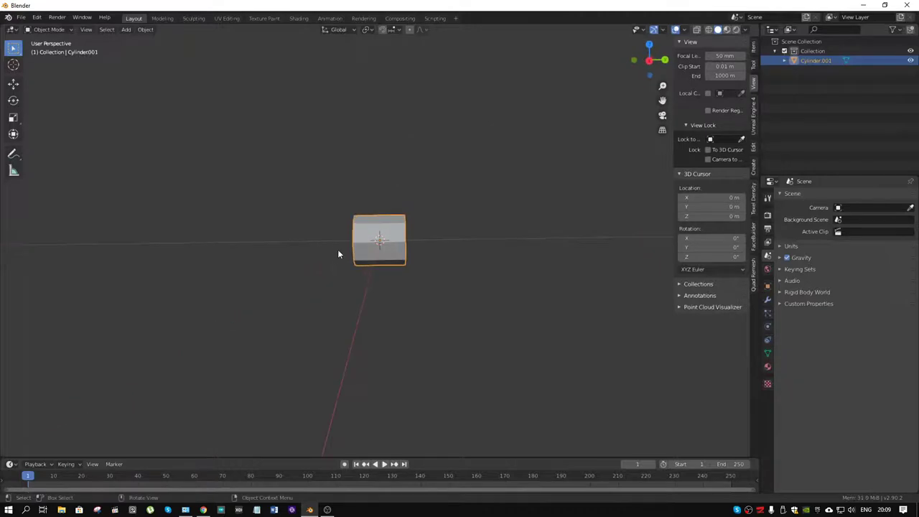
{"action": "scroll", "coordinate": [342, 256], "scroll_direction": "up", "scroll_amount": 2}
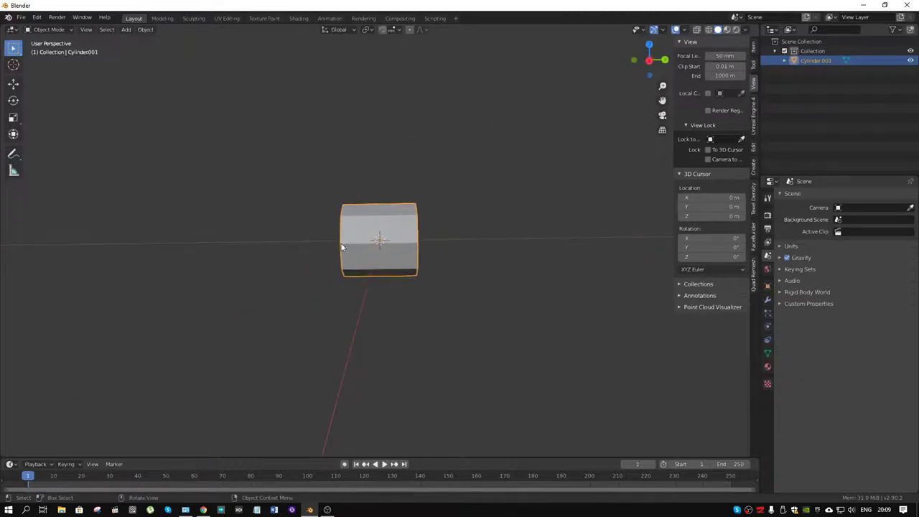
{"action": "middle_click_drag", "start_coordinate": [293, 218], "coordinate": [367, 227]}
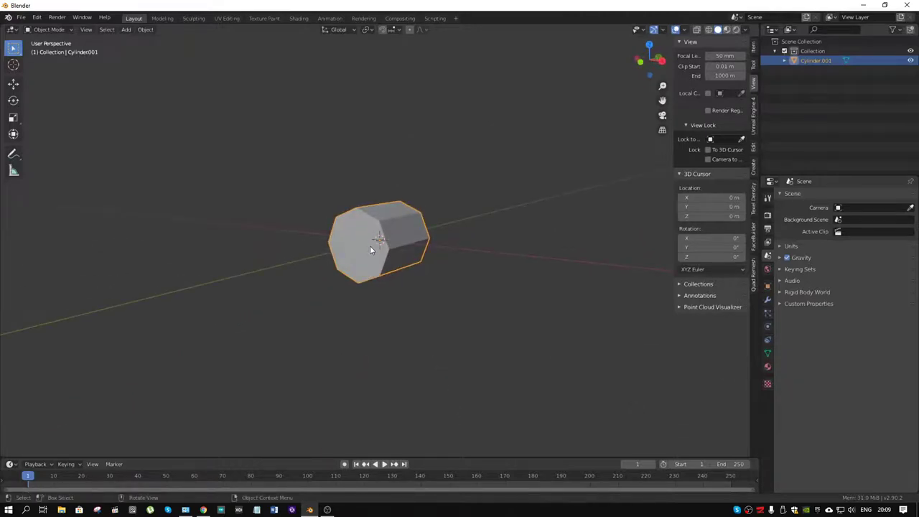
{"action": "key", "text": "x"}
{"action": "left_click", "coordinate": [370, 246]}
{"action": "key", "text": "shift+a"}
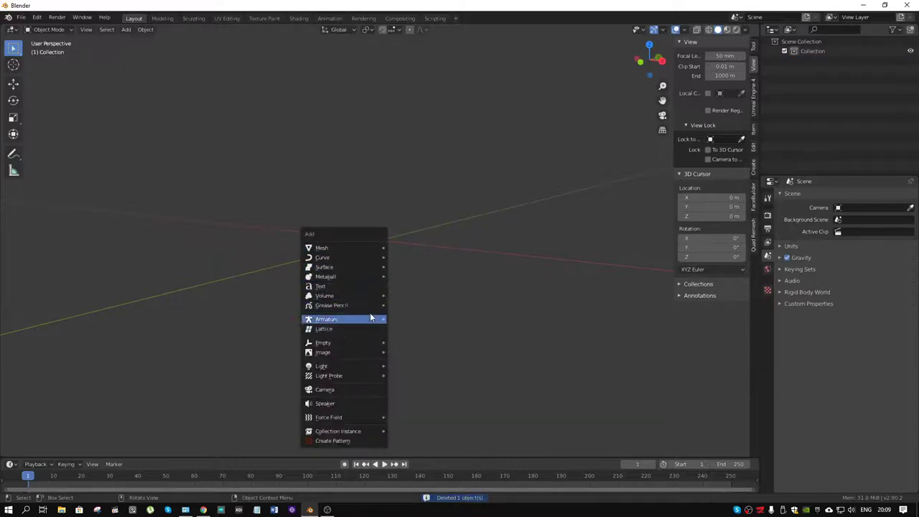
Add a cylinder with 0.0045 m radius, rotated 90° on X.
{"action": "left_click", "coordinate": [433, 294]}
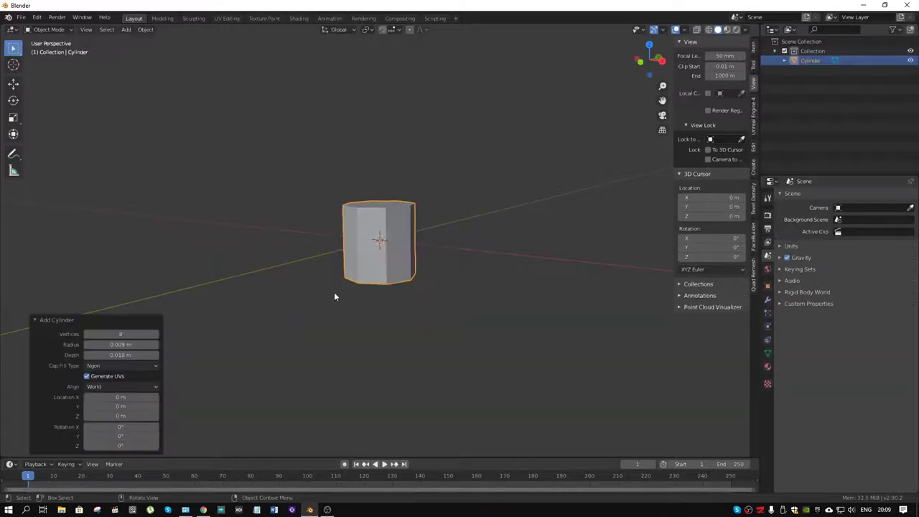
{"action": "left_click", "coordinate": [129, 345]}
{"action": "type", "text": "/2"}
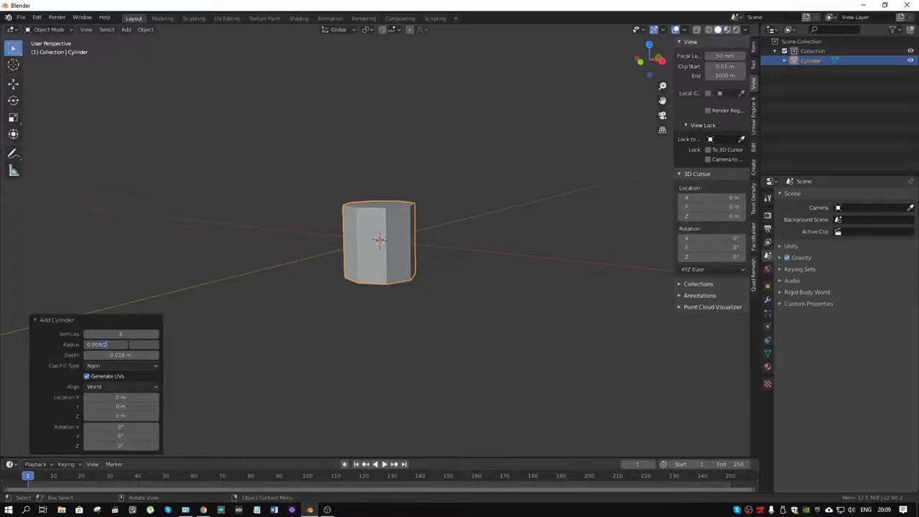
{"action": "key", "text": "Return"}
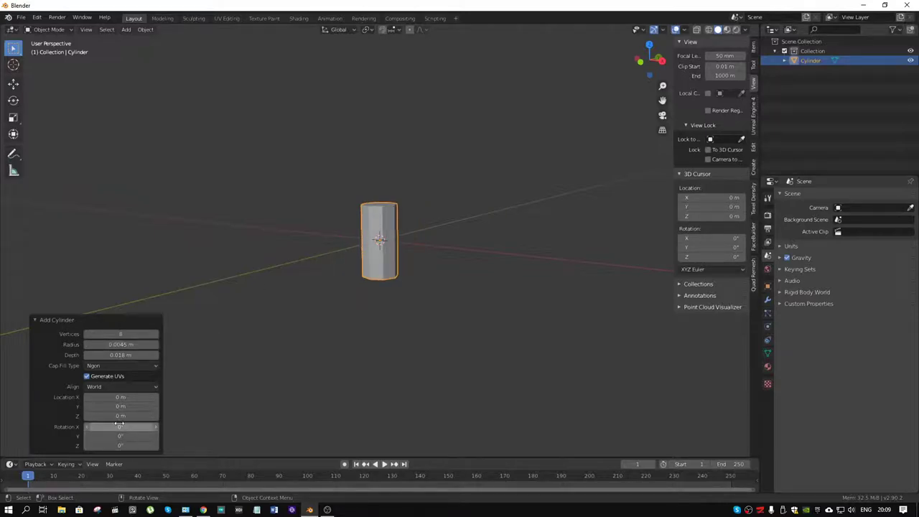
{"action": "left_click", "coordinate": [119, 427]}
{"action": "type", "text": "600"}
{"action": "key", "text": "Return"}
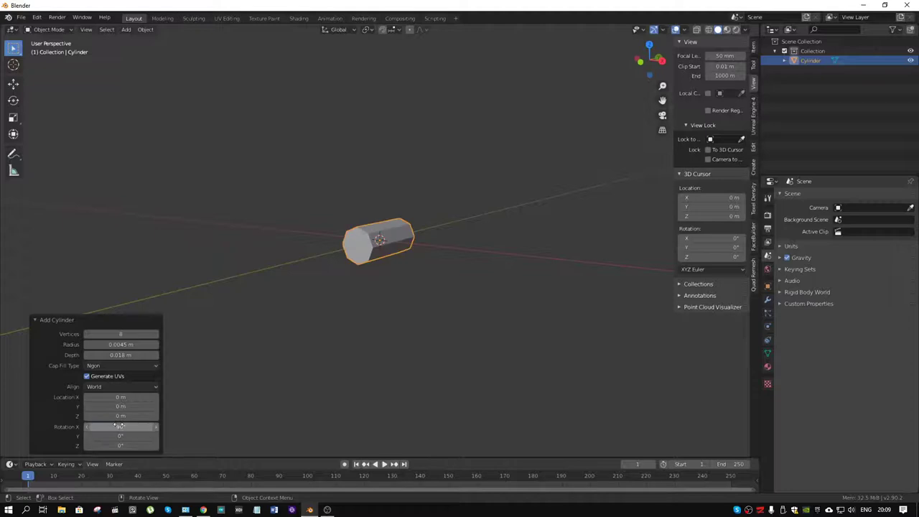
{"action": "mouse_move", "coordinate": [386, 274]}
{"action": "middle_mouse_down"}
{"action": "mouse_move", "coordinate": [455, 251]}
{"action": "mouse_move", "coordinate": [421, 252]}
{"action": "middle_mouse_up"}
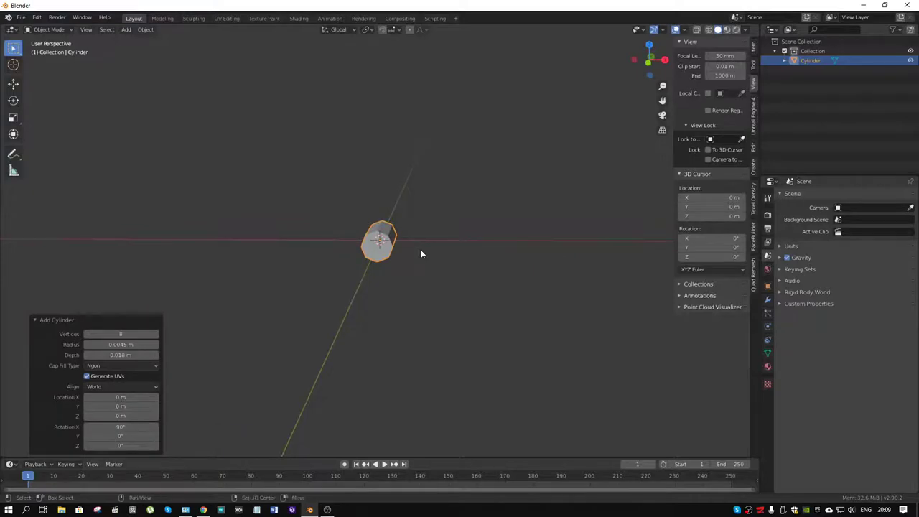
Increase the cylinder's vertex count to 36.
{"action": "key", "text": "shift+a"}
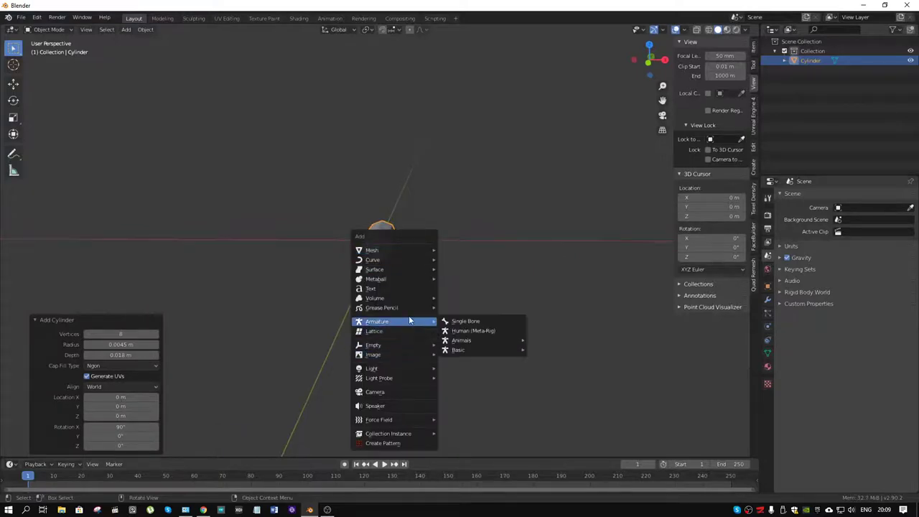
{"action": "left_click", "coordinate": [121, 334]}
{"action": "type", "text": "16"}
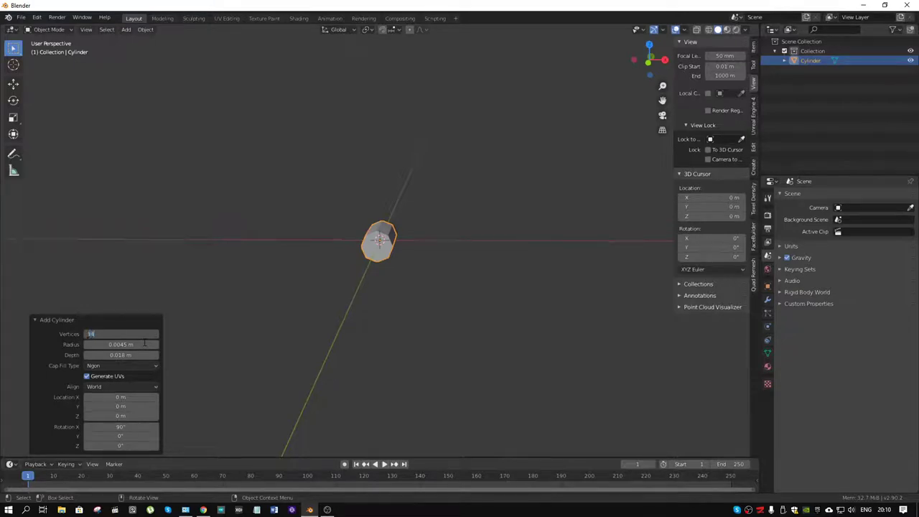
{"action": "type", "text": "36"}
{"action": "key", "text": "Return"}
{"action": "key", "text": "shift+a"}
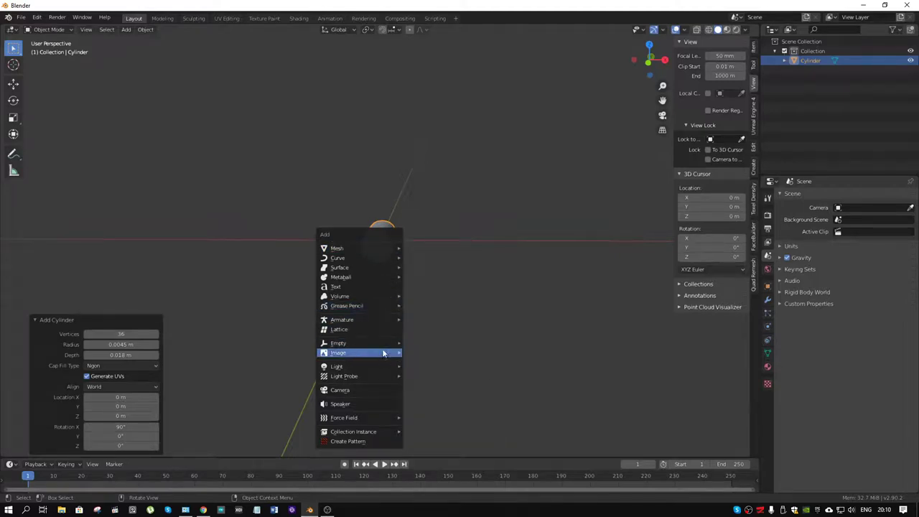
Add a Plain Axes empty at the origin and shrink its display size to about 0.02 m.
{"action": "mouse_move", "coordinate": [338, 343]}
{"action": "left_click", "coordinate": [424, 344]}
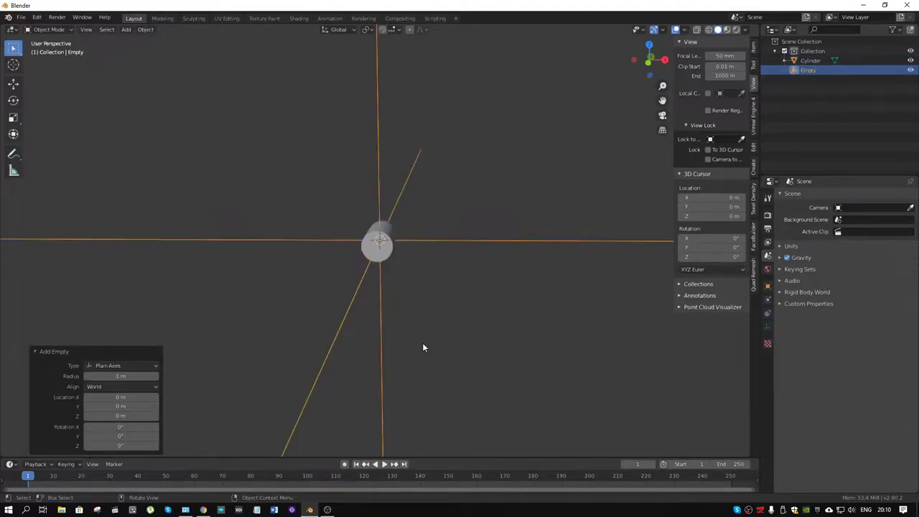
{"action": "left_click", "coordinate": [767, 327]}
{"action": "mouse_move", "coordinate": [867, 219]}
{"action": "left_mouse_down"}
{"action": "mouse_move", "coordinate": [847, 219]}
{"action": "mouse_move", "coordinate": [862, 219]}
{"action": "left_mouse_up"}
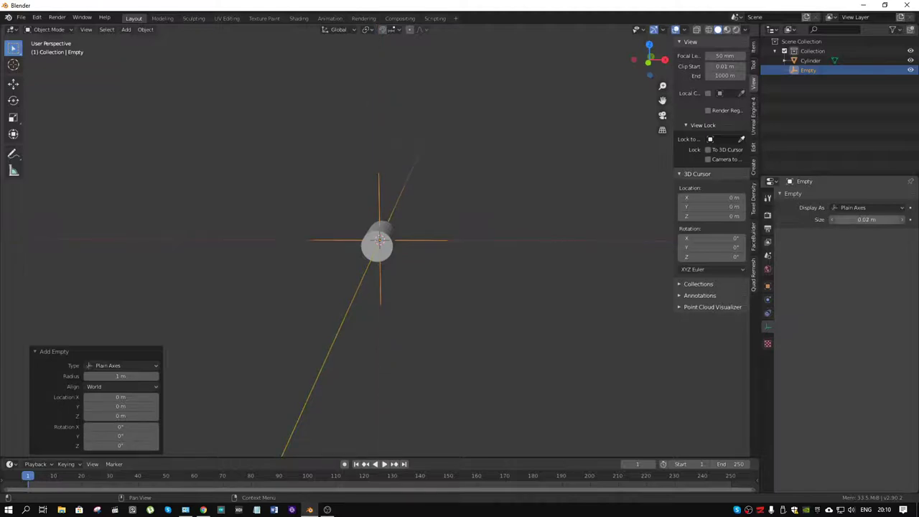
{"action": "left_click_drag", "start_coordinate": [862, 219], "coordinate": [833, 219]}
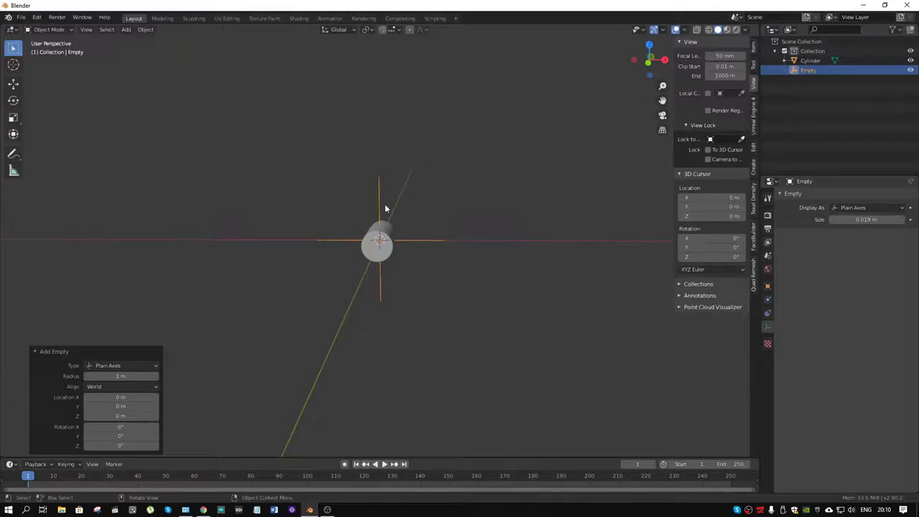
{"action": "left_click", "coordinate": [389, 250]}
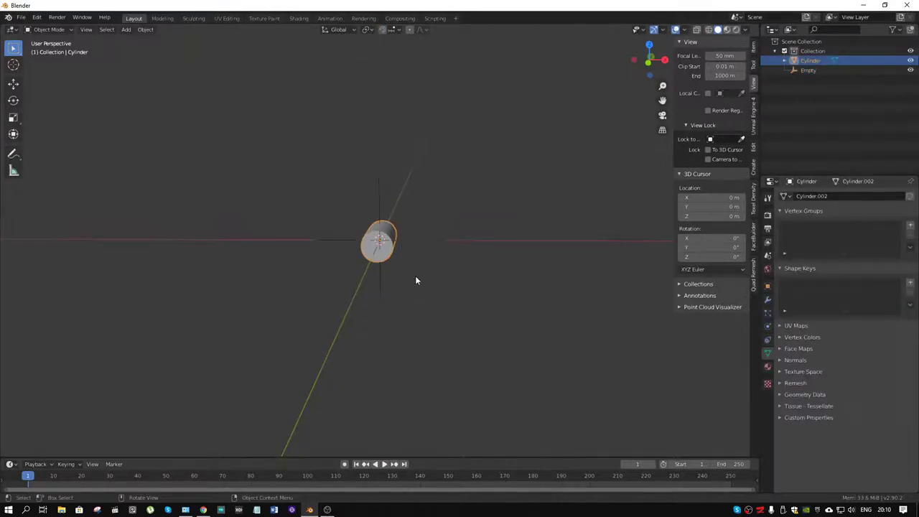
Move the cylinder slightly along the X axis.
{"action": "key", "text": "g"}
{"action": "key", "text": "x"}
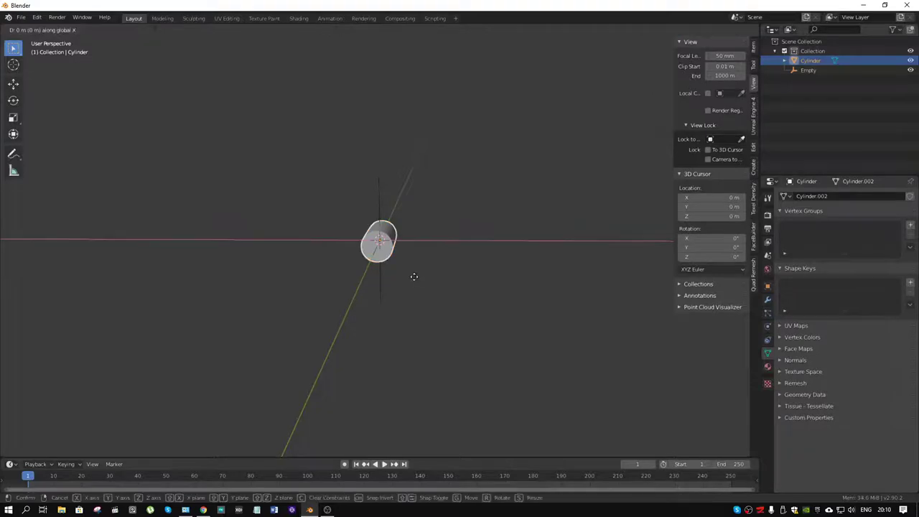
{"action": "left_click", "coordinate": [451, 275]}
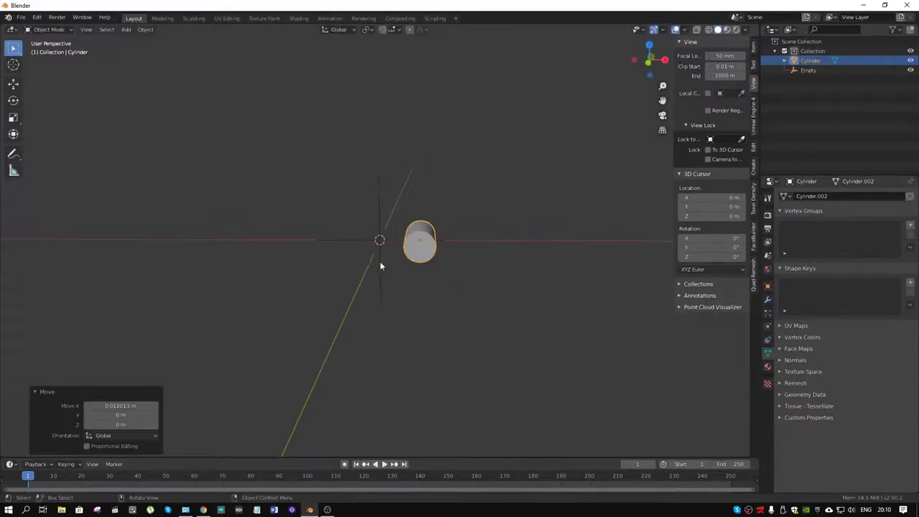
{"action": "left_click", "coordinate": [380, 262]}
{"action": "key", "text": "ctrl+z"}
Add an Array modifier to the cylinder and set its copy count.
{"action": "left_click", "coordinate": [767, 299]}
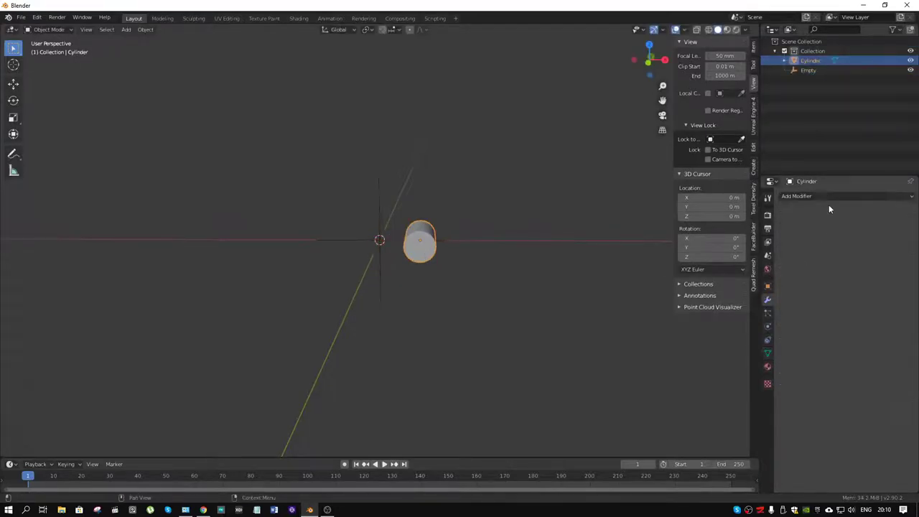
{"action": "left_click", "coordinate": [828, 198]}
{"action": "left_click", "coordinate": [735, 220]}
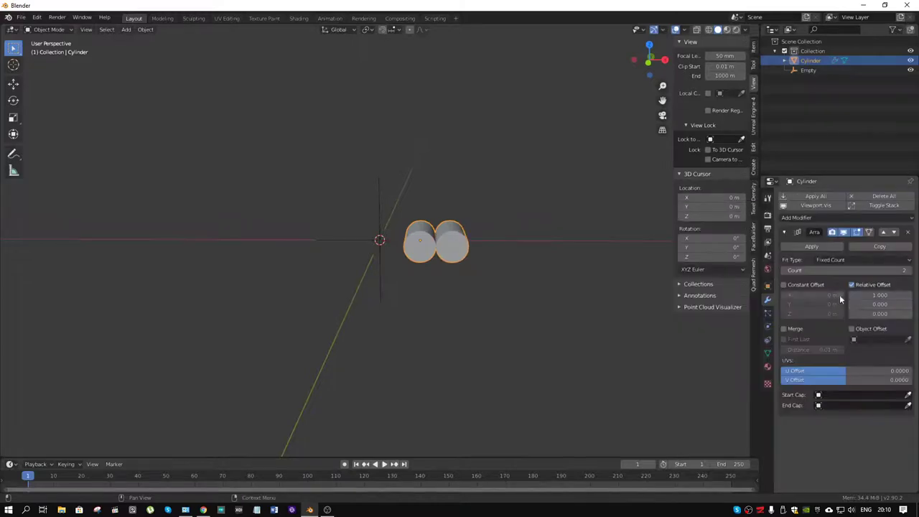
{"action": "left_click", "coordinate": [903, 271]}
{"action": "type", "text": "10"}
{"action": "key", "text": "Return"}
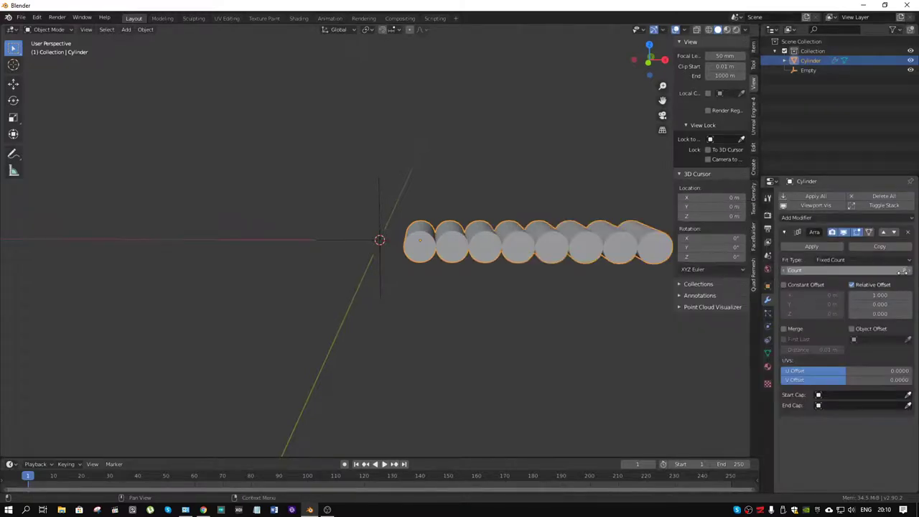
Switch the array to Object Offset using the Empty, with relative X spacing set to 0.
{"action": "left_click", "coordinate": [852, 286]}
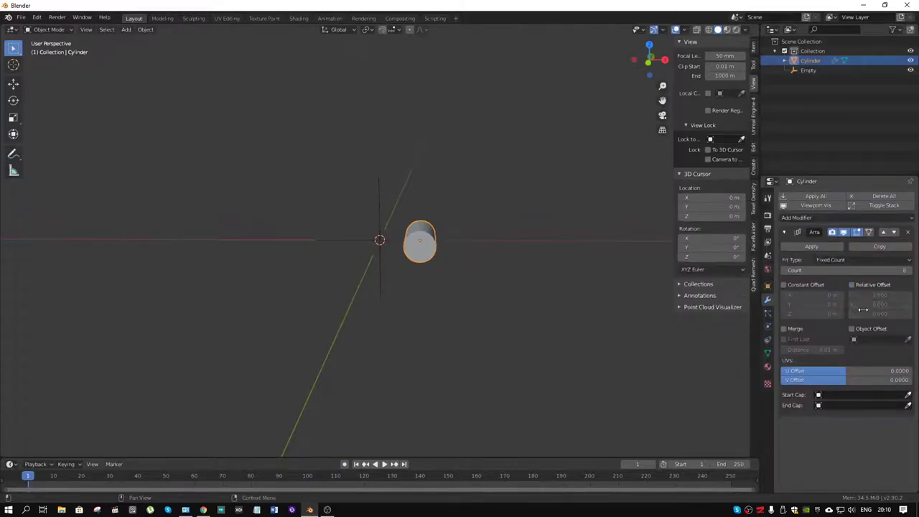
{"action": "left_click", "coordinate": [853, 329]}
{"action": "left_click", "coordinate": [908, 339]}
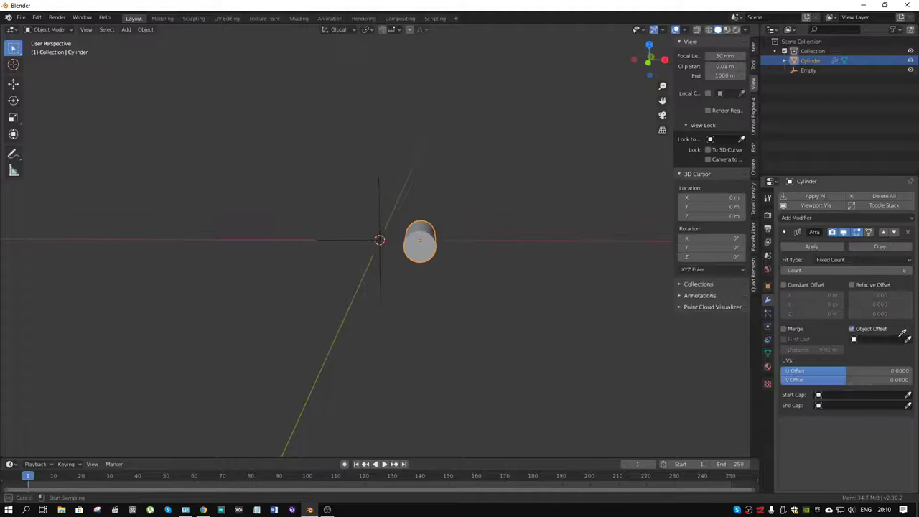
{"action": "left_click", "coordinate": [383, 222]}
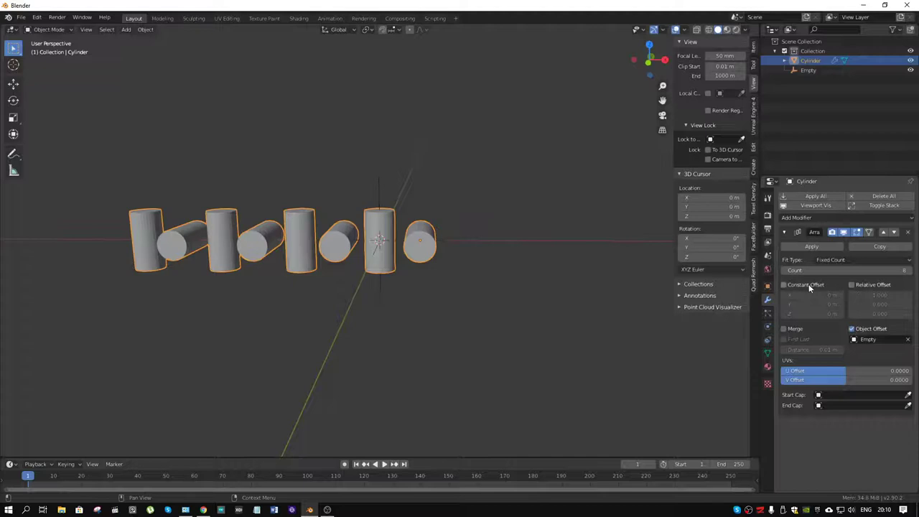
{"action": "left_click", "coordinate": [860, 285]}
{"action": "key", "text": "BackSpace"}
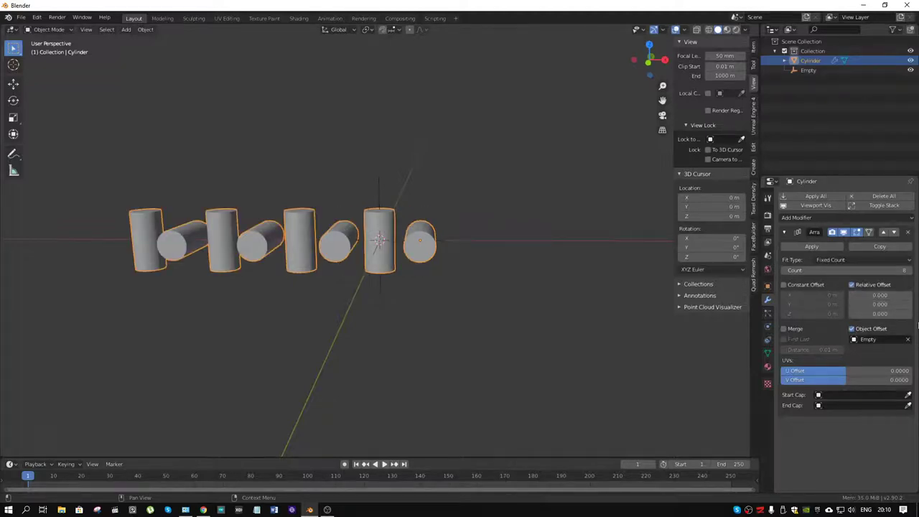
Set the arrayed cylinder's Location X to 0 m so its copies overlap at the Empty.
{"action": "left_click", "coordinate": [380, 198]}
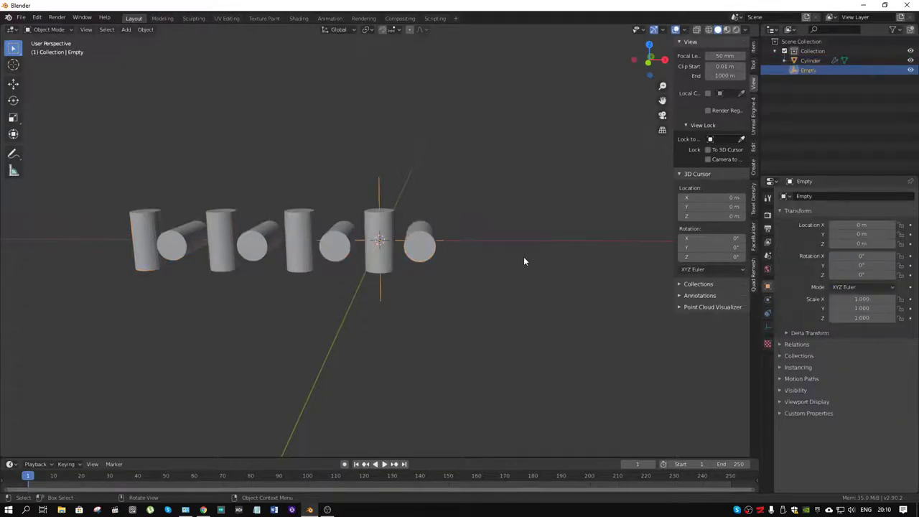
{"action": "left_click", "coordinate": [417, 248]}
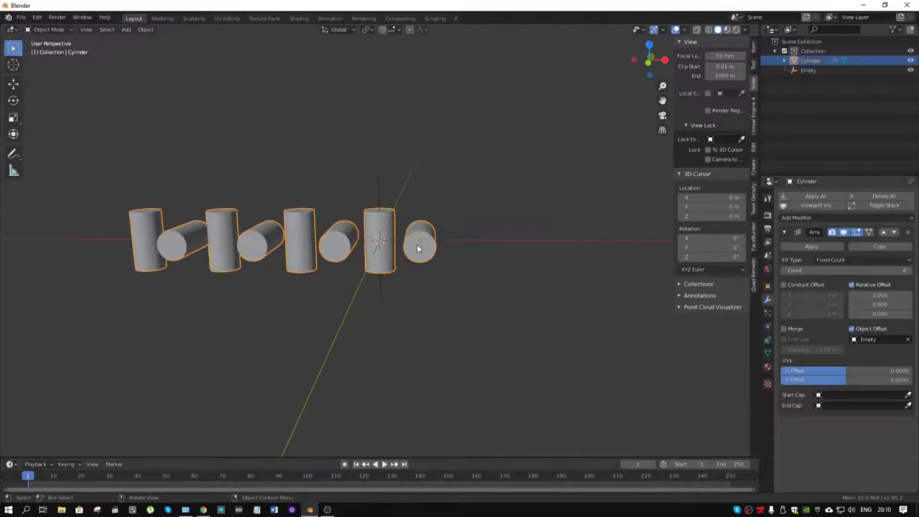
{"action": "key", "text": "shift+s"}
{"action": "key", "text": "Escape"}
{"action": "left_click", "coordinate": [754, 47]}
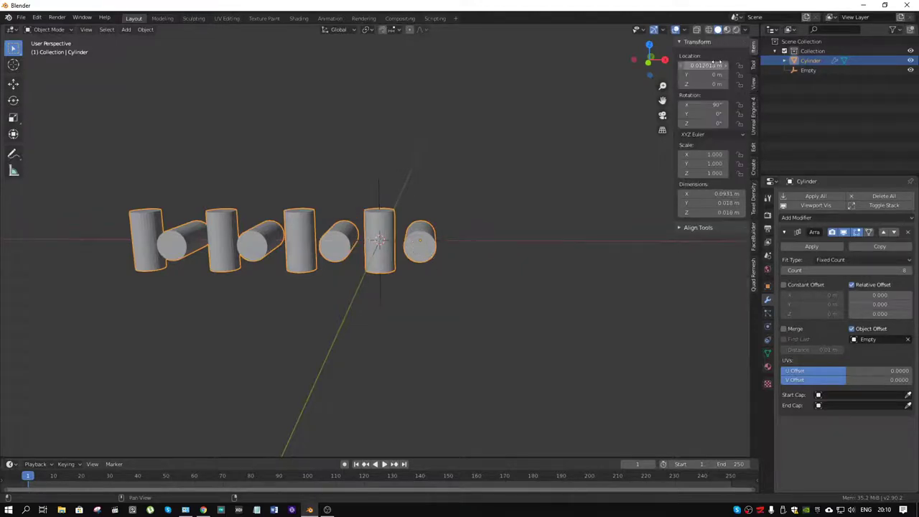
{"action": "left_click_drag", "start_coordinate": [707, 65], "coordinate": [710, 64]}
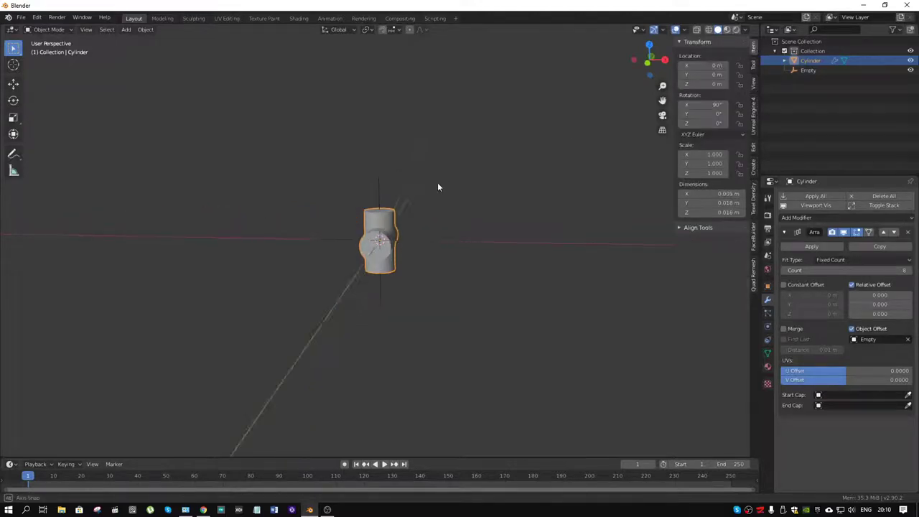
{"action": "middle_click_drag", "start_coordinate": [438, 183], "coordinate": [376, 250]}
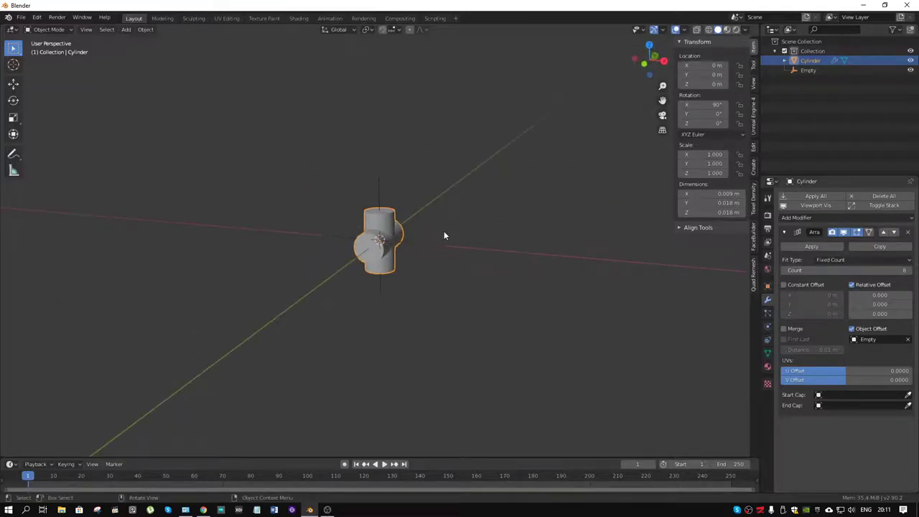
{"action": "middle_click_drag", "start_coordinate": [444, 235], "coordinate": [466, 226]}
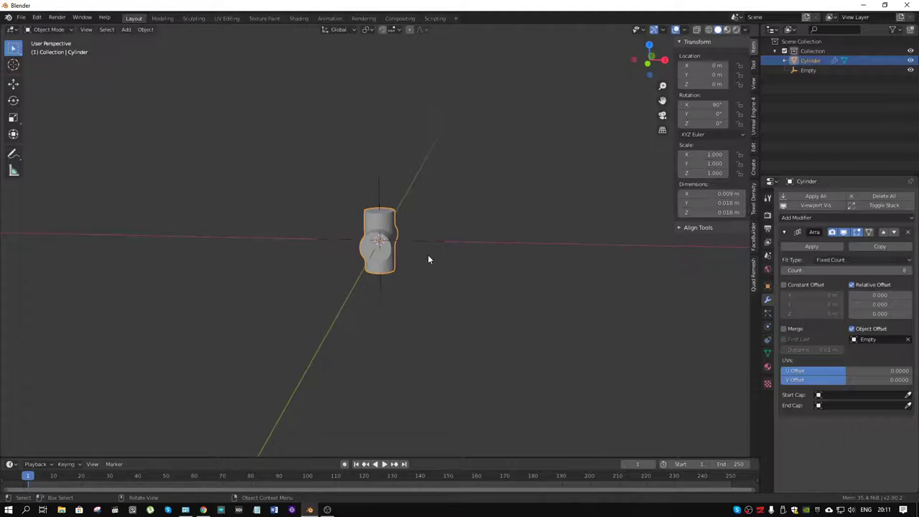
In Edit Mode, move the cylinder's geometry 0.0141 m along X, then return to Object Mode.
{"action": "key", "text": "ctrl+Tab"}
{"action": "left_click", "coordinate": [486, 255]}
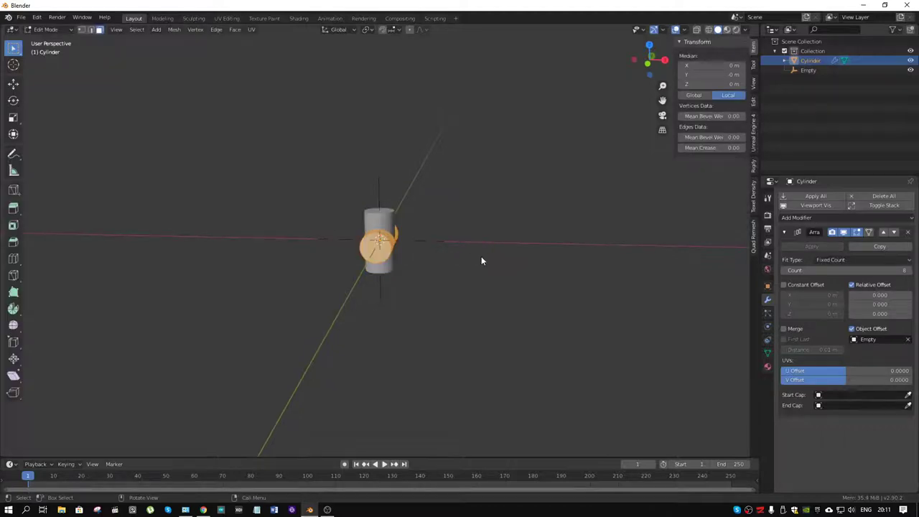
{"action": "key", "text": "g"}
{"action": "key", "text": "x"}
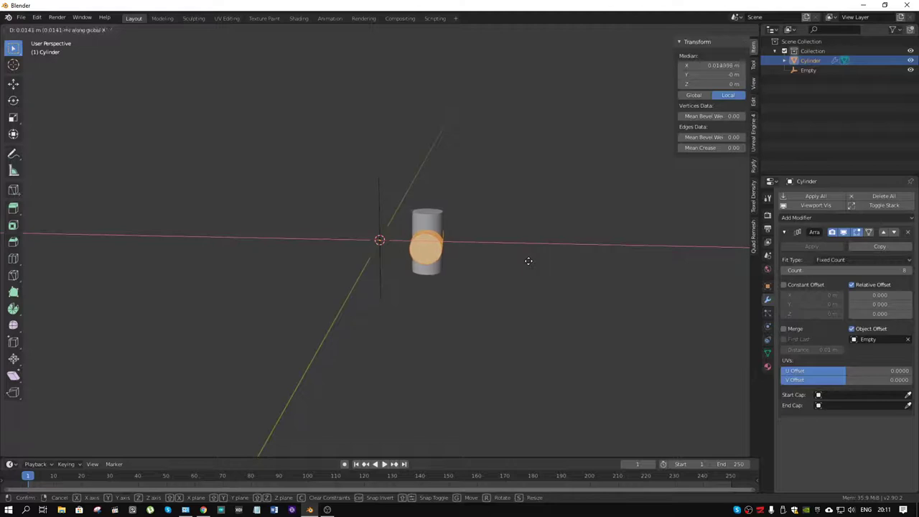
{"action": "left_click", "coordinate": [528, 261]}
{"action": "key", "text": "Tab"}
{"action": "left_click", "coordinate": [348, 274]}
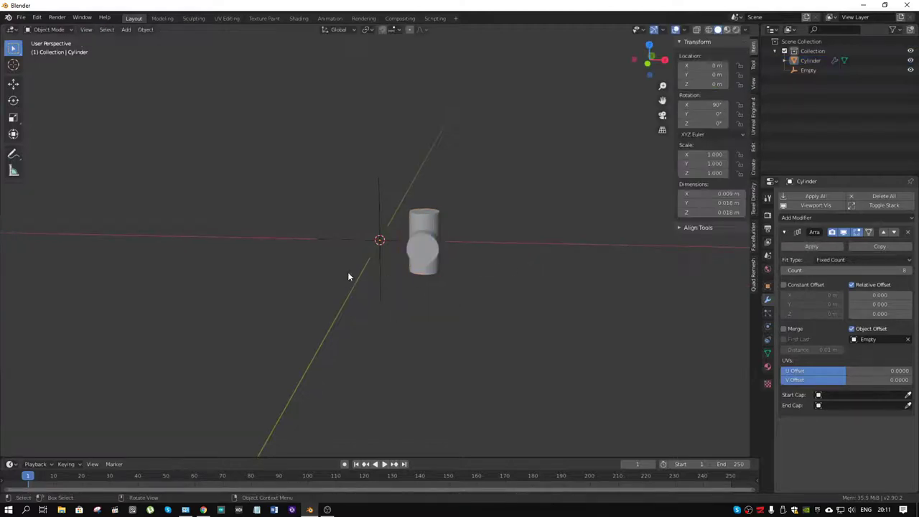
Try rotating the Empty about Y twice, cancelling both times, and reselect the cylinder.
{"action": "left_click", "coordinate": [382, 219]}
{"action": "key", "text": "r"}
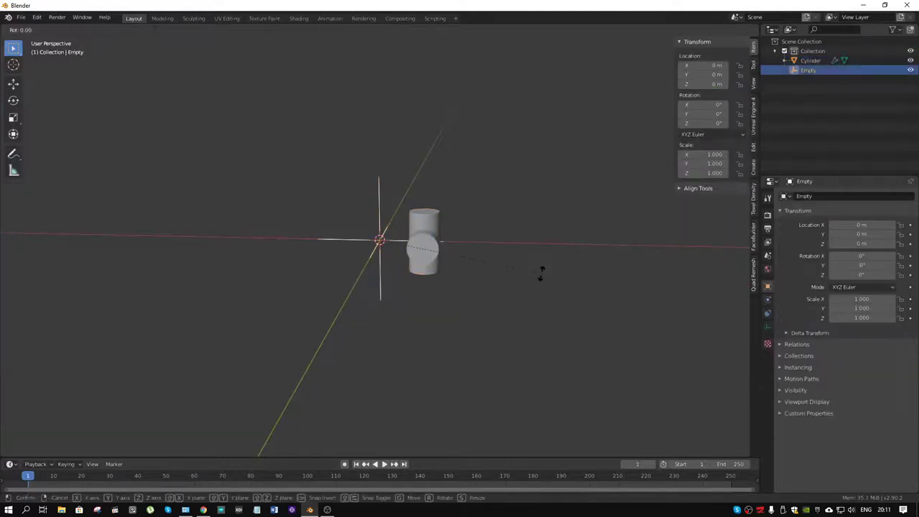
{"action": "key", "text": "y"}
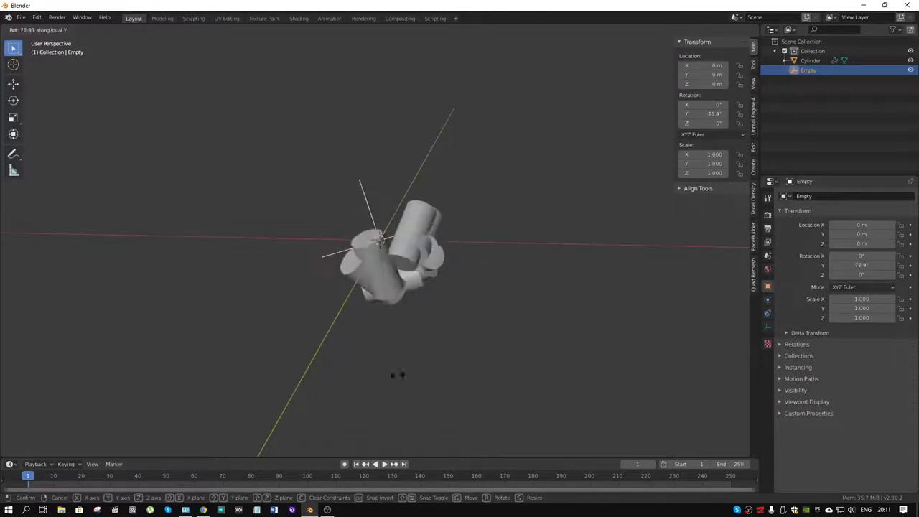
{"action": "key", "text": "Escape"}
{"action": "mouse_move", "coordinate": [469, 270]}
{"action": "middle_mouse_down"}
{"action": "mouse_move", "coordinate": [426, 270]}
{"action": "mouse_move", "coordinate": [471, 328]}
{"action": "middle_mouse_up"}
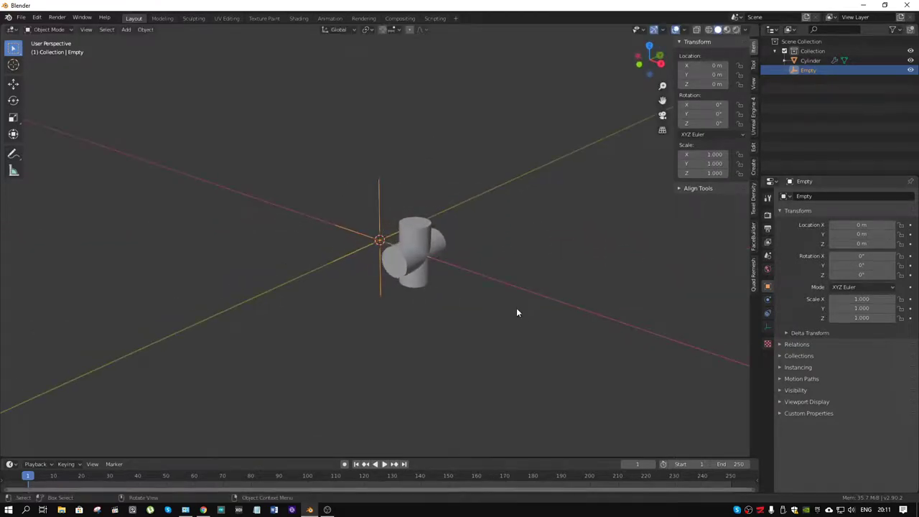
{"action": "key", "text": "r"}
{"action": "key", "text": "y"}
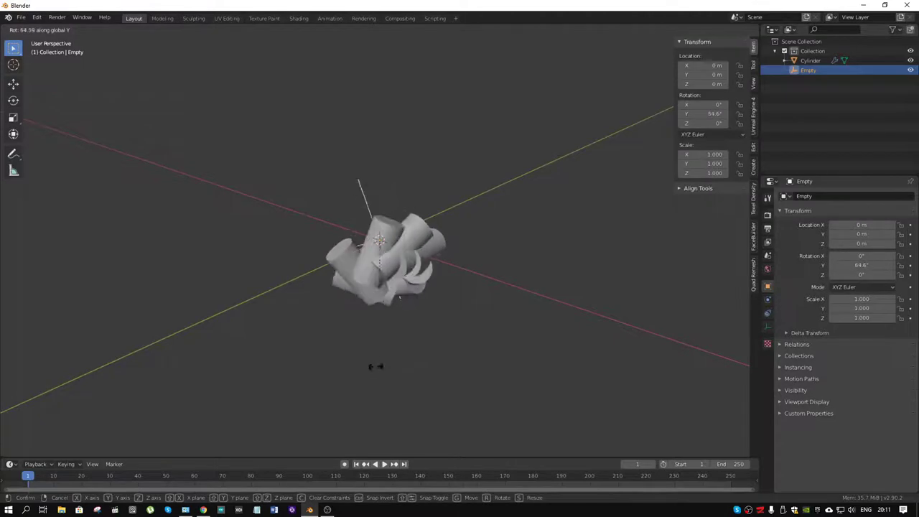
{"action": "key", "text": "Escape"}
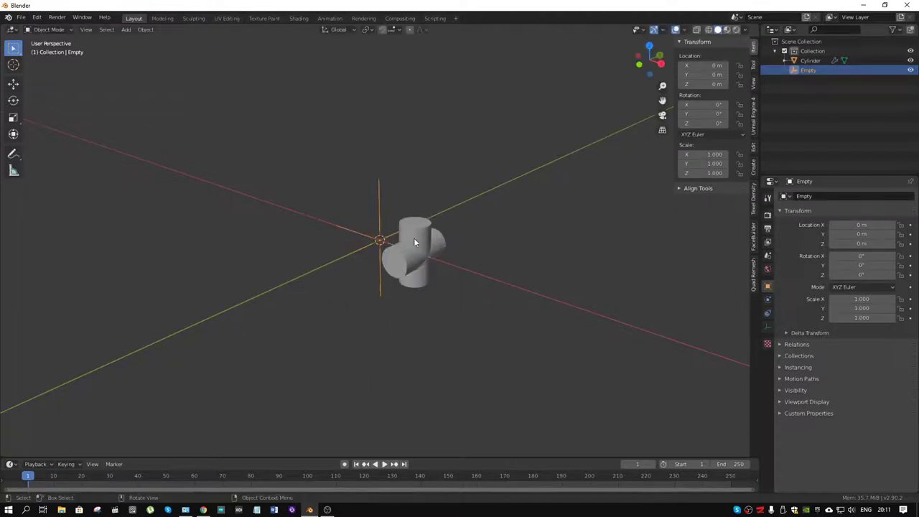
{"action": "left_click", "coordinate": [414, 242]}
{"action": "middle_click_drag", "start_coordinate": [453, 253], "coordinate": [504, 247]}
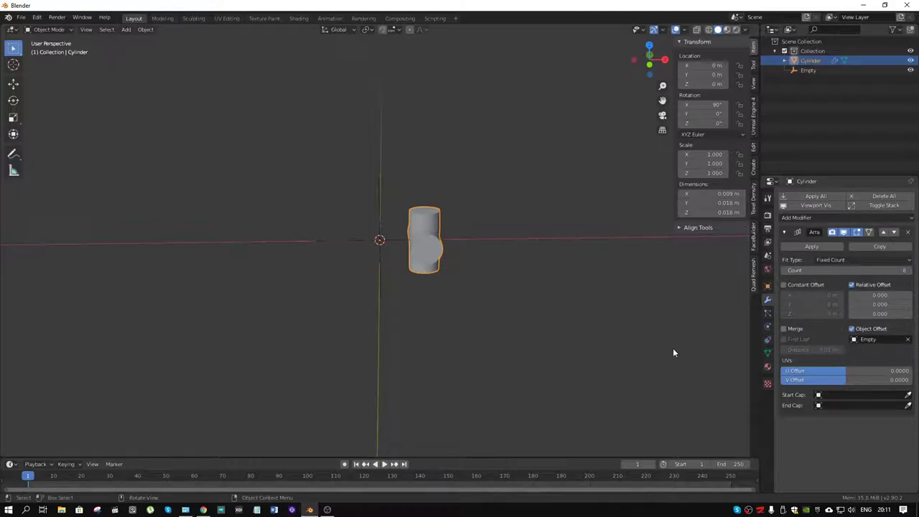
Clear the array's offset object, delete the Empty, and add a new Plain Axes empty.
{"action": "left_click", "coordinate": [909, 341]}
{"action": "middle_click_drag", "start_coordinate": [374, 238], "coordinate": [411, 253]}
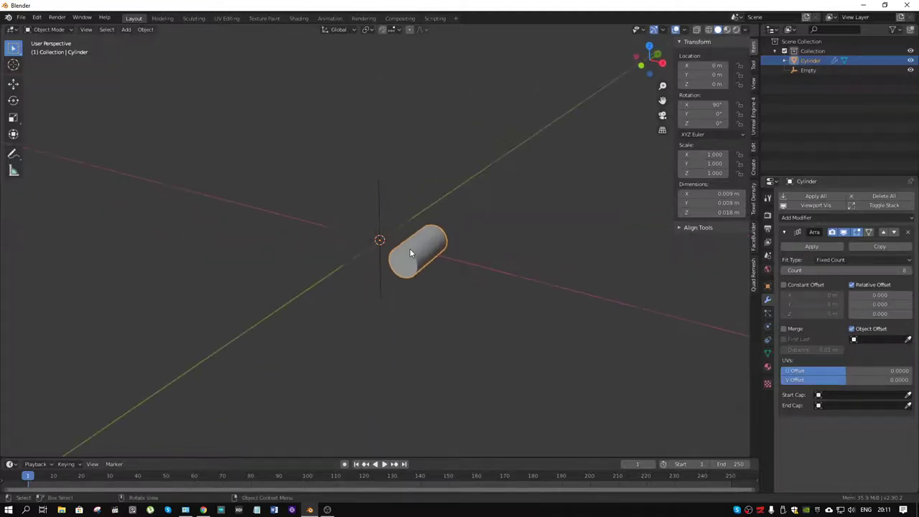
{"action": "left_click", "coordinate": [381, 242]}
{"action": "key", "text": "x"}
{"action": "left_click", "coordinate": [381, 242]}
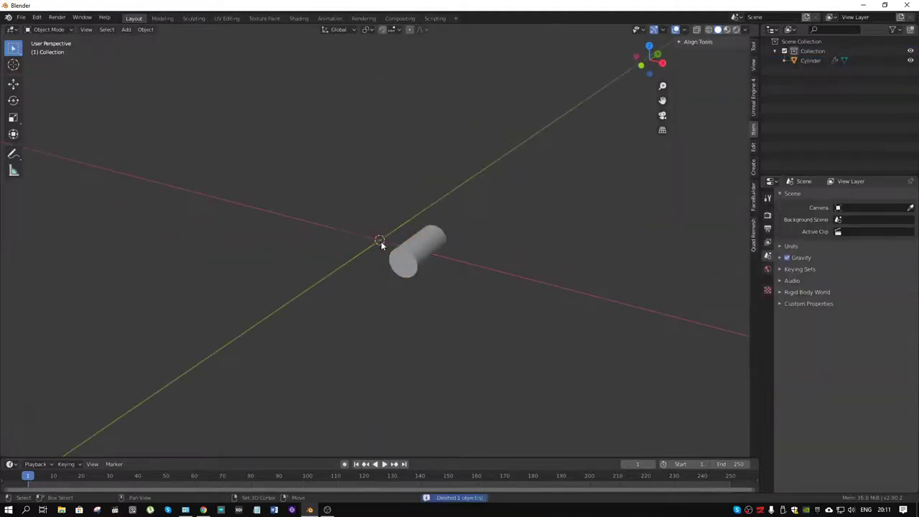
{"action": "key", "text": "shift+a"}
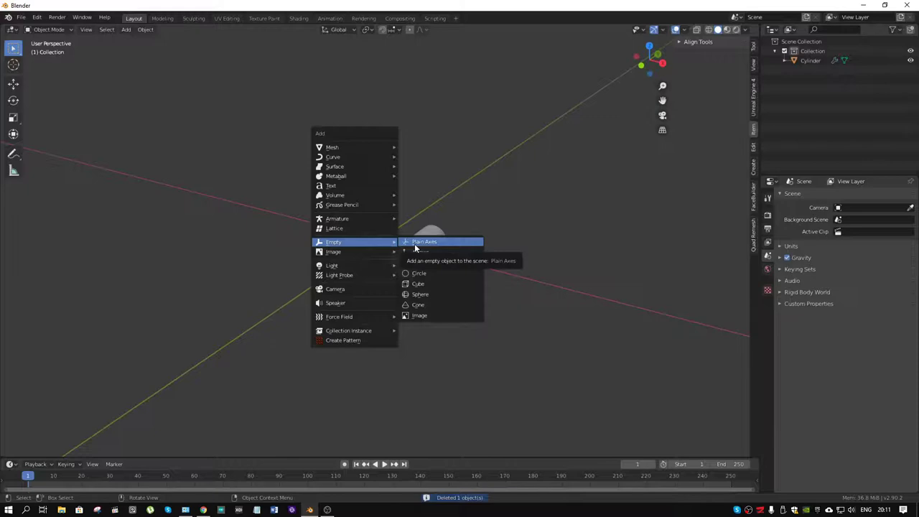
{"action": "left_click", "coordinate": [414, 243]}
Assign the new Plain Axes empty as the cylinder array's Object Offset.
{"action": "middle_click_drag", "start_coordinate": [362, 328], "coordinate": [411, 290]}
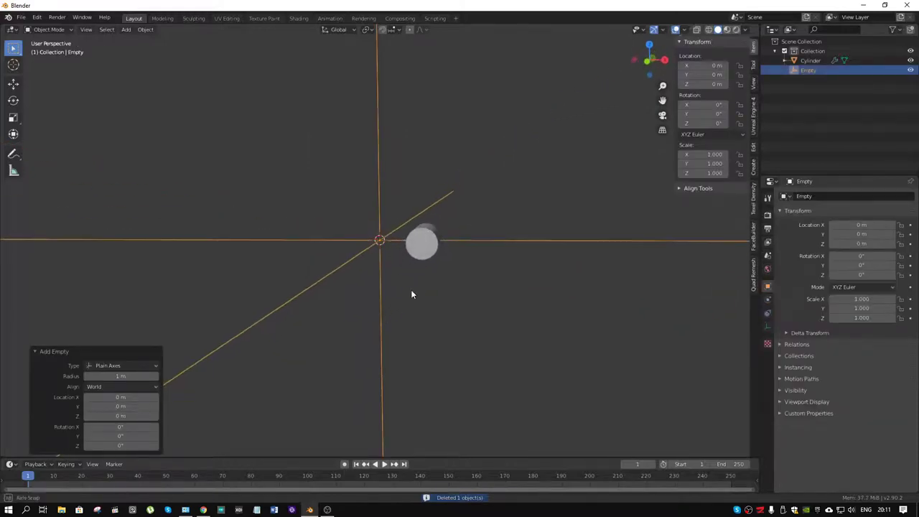
{"action": "left_click", "coordinate": [419, 243]}
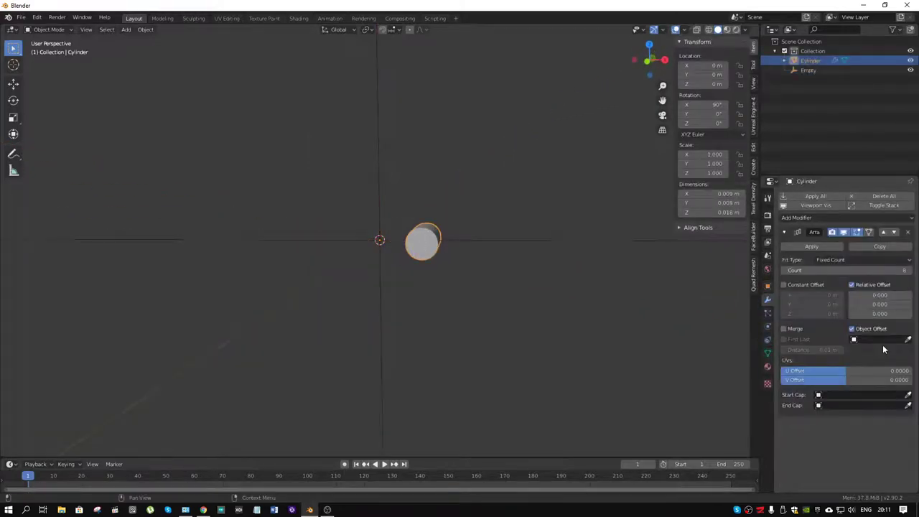
{"action": "left_click", "coordinate": [908, 339]}
{"action": "left_click", "coordinate": [381, 227]}
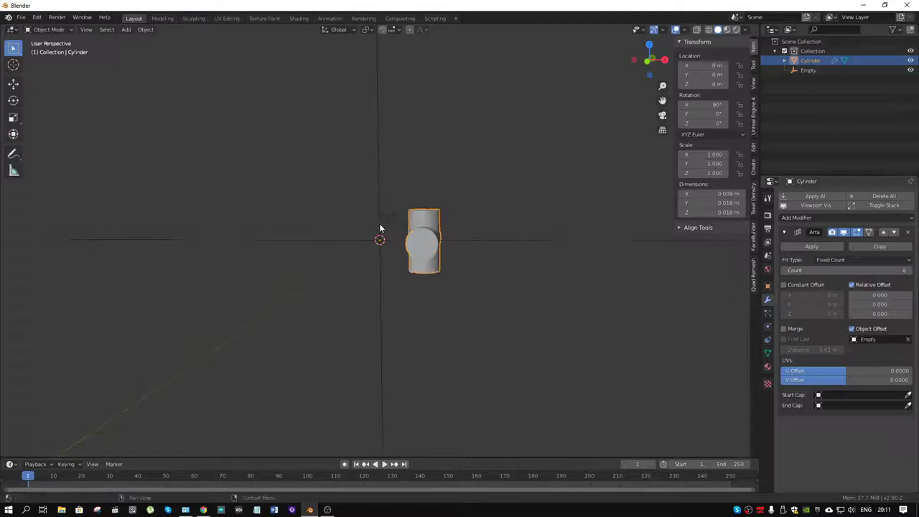
{"action": "middle_click_drag", "start_coordinate": [446, 242], "coordinate": [427, 252]}
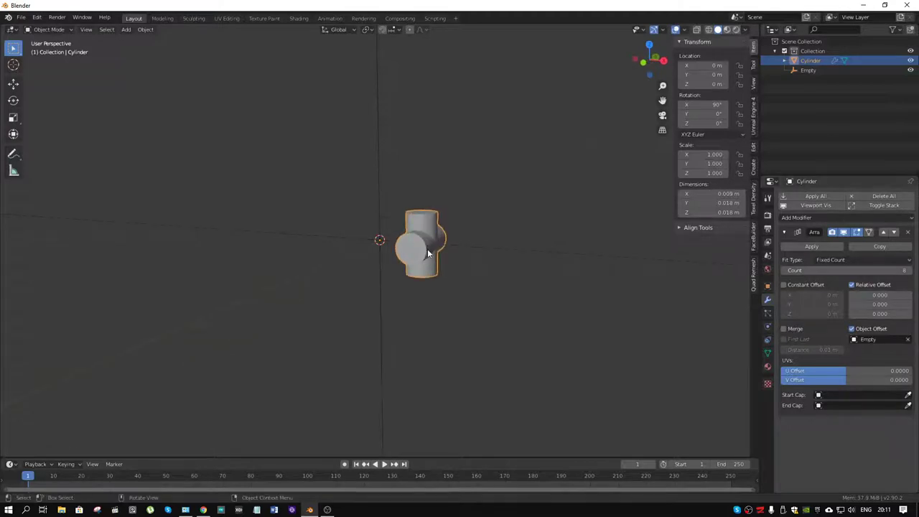
Apply all transforms to the cylinder and rotate the Empty 45° about Y.
{"action": "key", "text": "ctrl+a"}
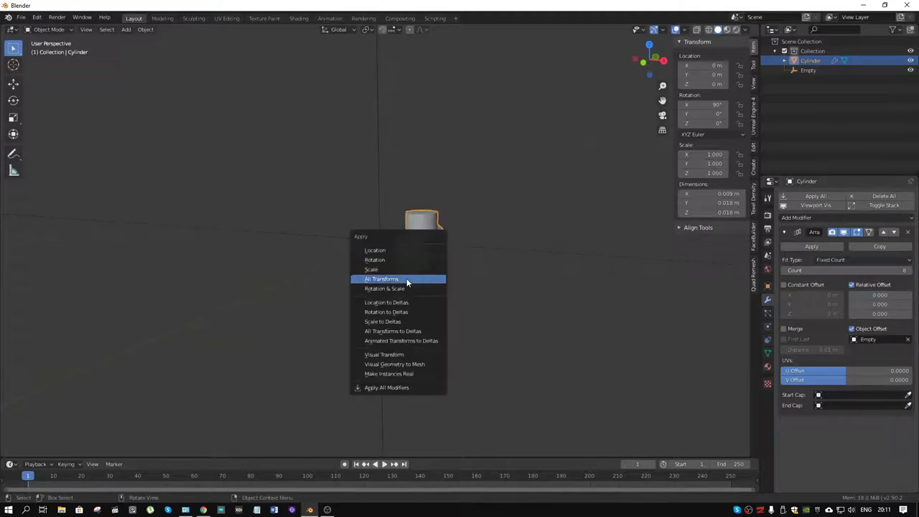
{"action": "left_click", "coordinate": [407, 280]}
{"action": "left_click", "coordinate": [391, 234]}
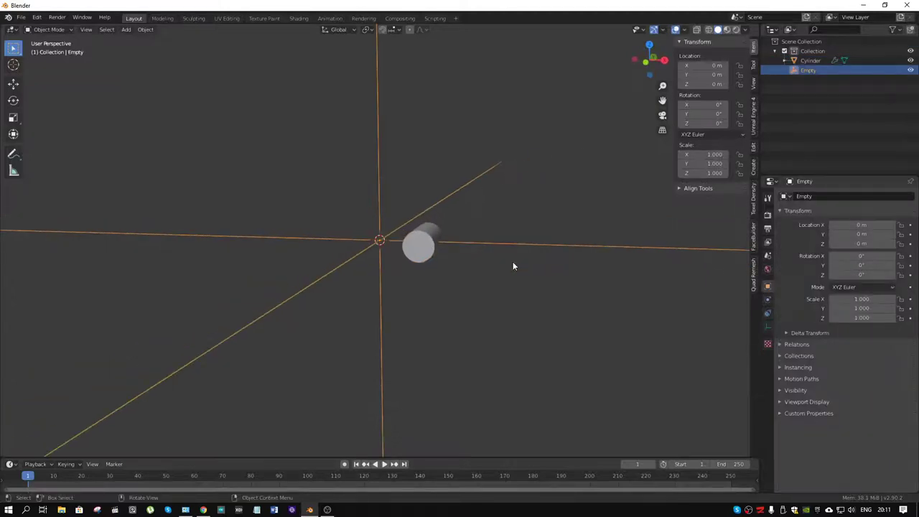
{"action": "key", "text": "r"}
{"action": "key", "text": "y"}
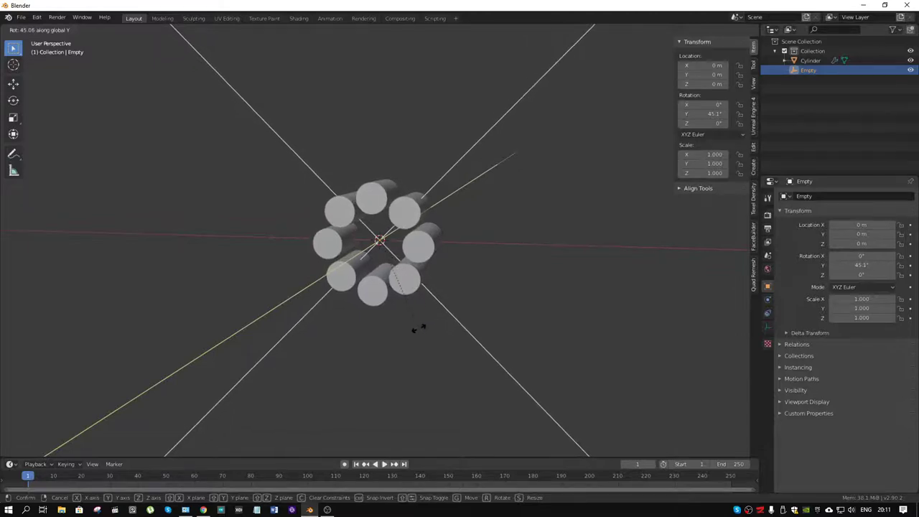
{"action": "type", "text": "45"}
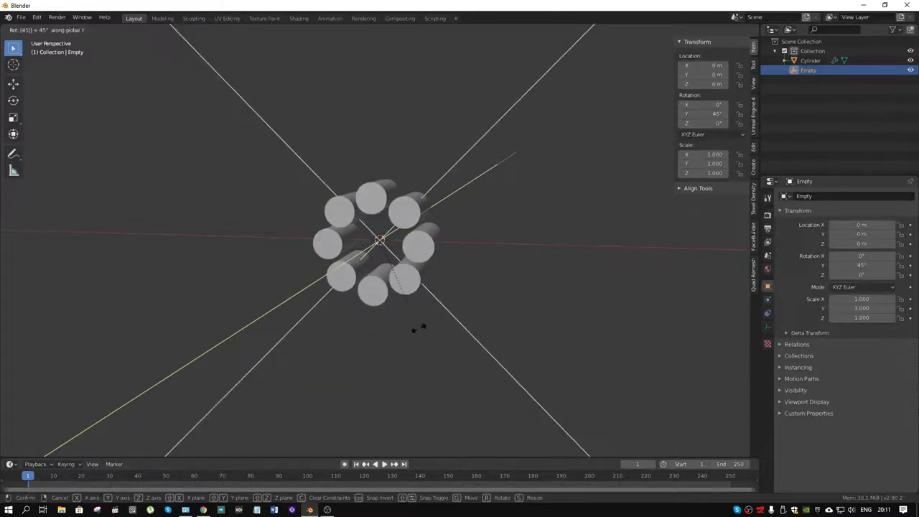
{"action": "key", "text": "Return"}
{"action": "mouse_move", "coordinate": [417, 325]}
{"action": "middle_mouse_down"}
{"action": "mouse_move", "coordinate": [478, 249]}
{"action": "mouse_move", "coordinate": [371, 242]}
{"action": "middle_mouse_up"}
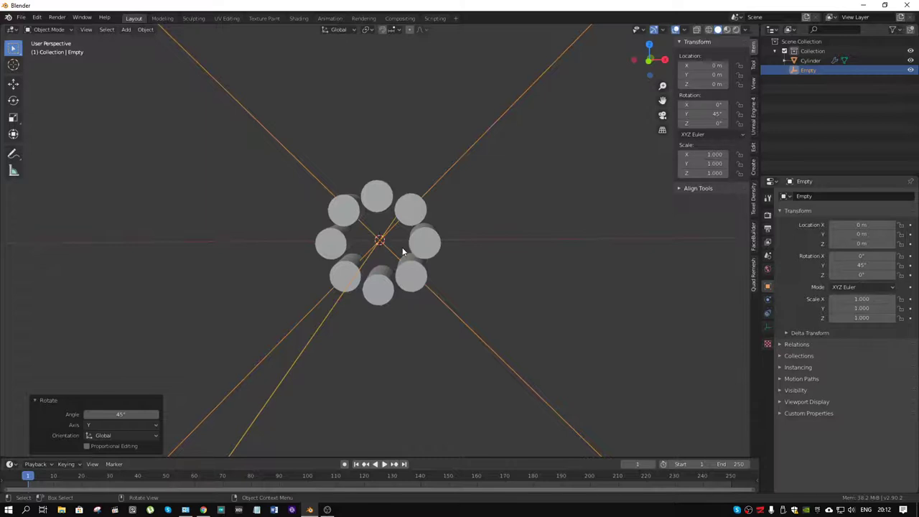
In Edit Mode, move the cylinder mesh about 0.0024 m outward along X, then return to Object Mode.
{"action": "left_click", "coordinate": [434, 242]}
{"action": "key", "text": "ctrl+Tab"}
{"action": "left_click", "coordinate": [528, 240]}
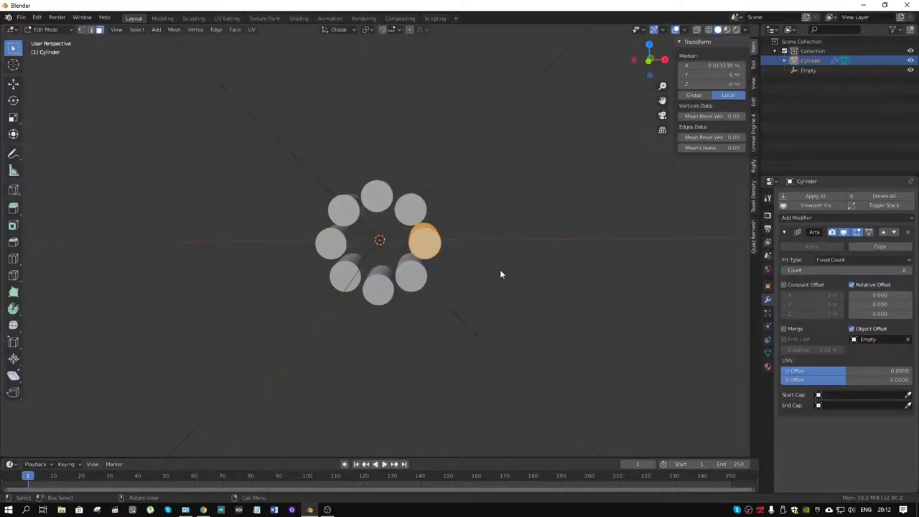
{"action": "key", "text": "g"}
{"action": "key", "text": "x"}
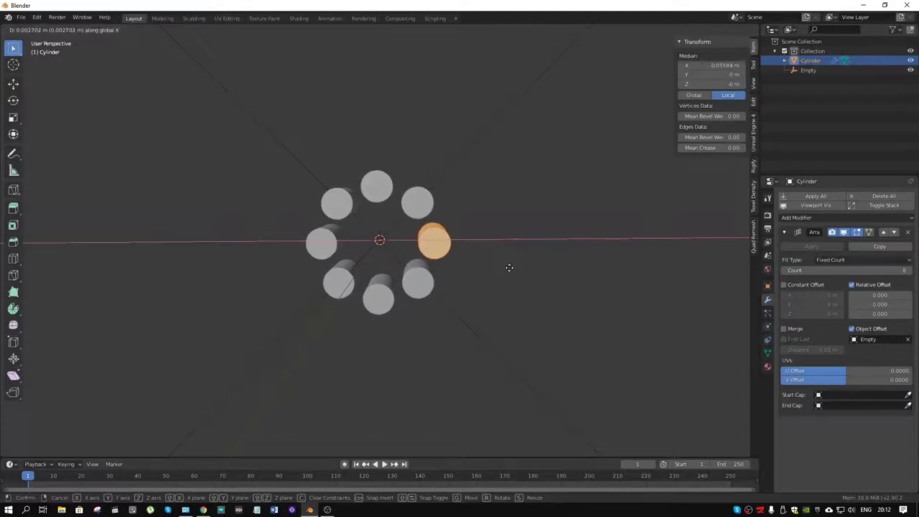
{"action": "left_click", "coordinate": [509, 265]}
{"action": "mouse_move", "coordinate": [503, 250]}
{"action": "middle_mouse_down"}
{"action": "mouse_move", "coordinate": [291, 248]}
{"action": "mouse_move", "coordinate": [401, 243]}
{"action": "mouse_move", "coordinate": [478, 255]}
{"action": "mouse_move", "coordinate": [414, 294]}
{"action": "mouse_move", "coordinate": [292, 260]}
{"action": "mouse_move", "coordinate": [434, 244]}
{"action": "mouse_move", "coordinate": [487, 259]}
{"action": "middle_mouse_up"}
{"action": "left_click", "coordinate": [469, 274]}
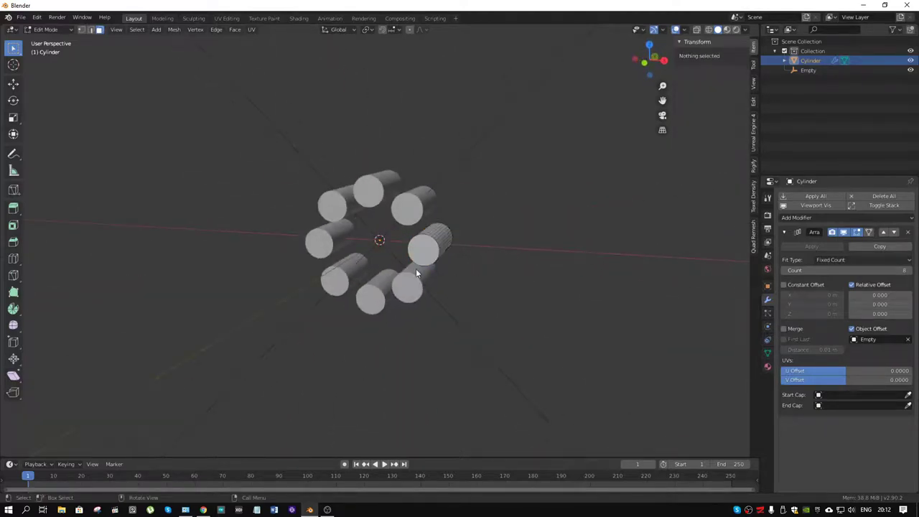
{"action": "key", "text": "ctrl+Tab"}
{"action": "left_click", "coordinate": [288, 242]}
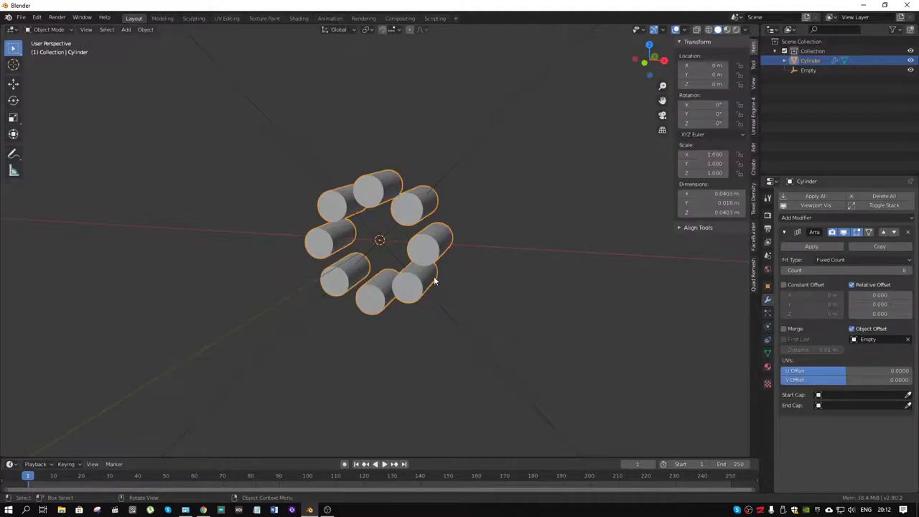
Add a new cylinder rotated 90° about X.
{"action": "key", "text": "shift+a"}
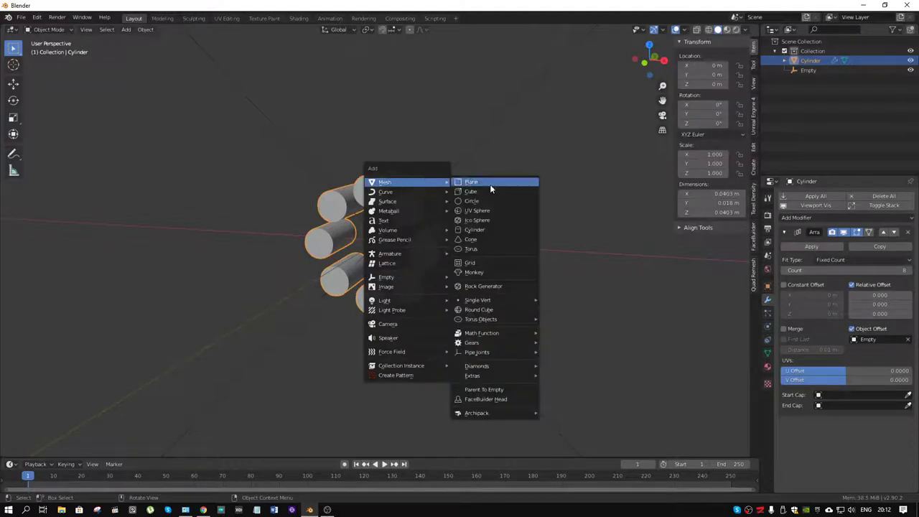
{"action": "left_click", "coordinate": [500, 229]}
{"action": "left_click", "coordinate": [125, 427]}
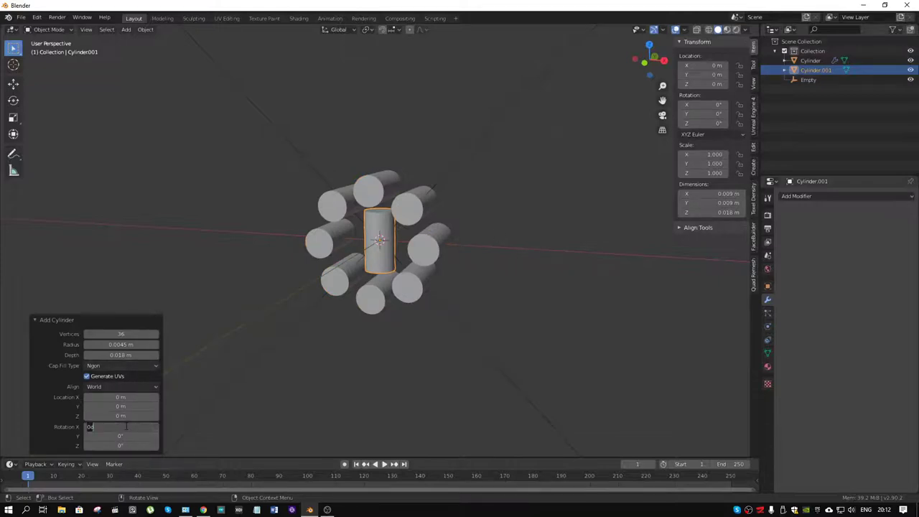
{"action": "type", "text": "90"}
{"action": "key", "text": "Return"}
Set the new cylinder's radius to 0.0215 m and raise its vertex count for a rounder shape.
{"action": "left_click", "coordinate": [136, 336]}
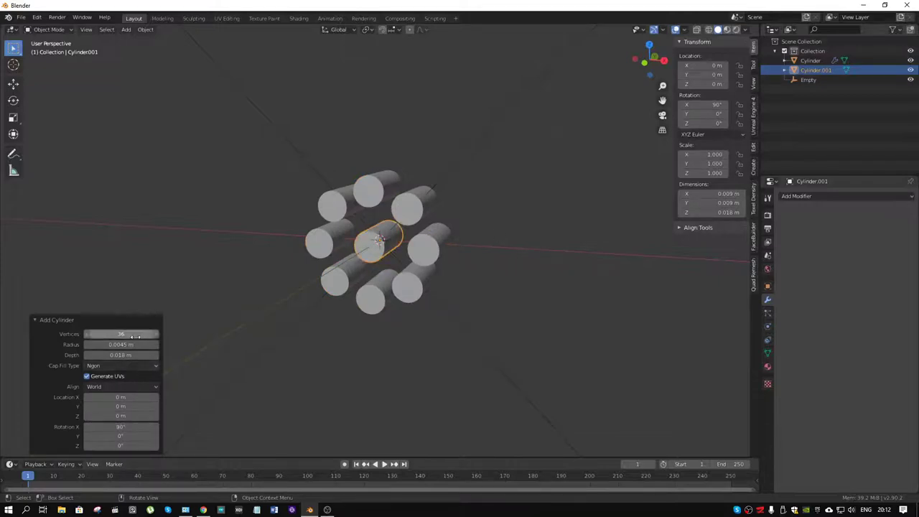
{"action": "type", "text": "8"}
{"action": "key", "text": "Return"}
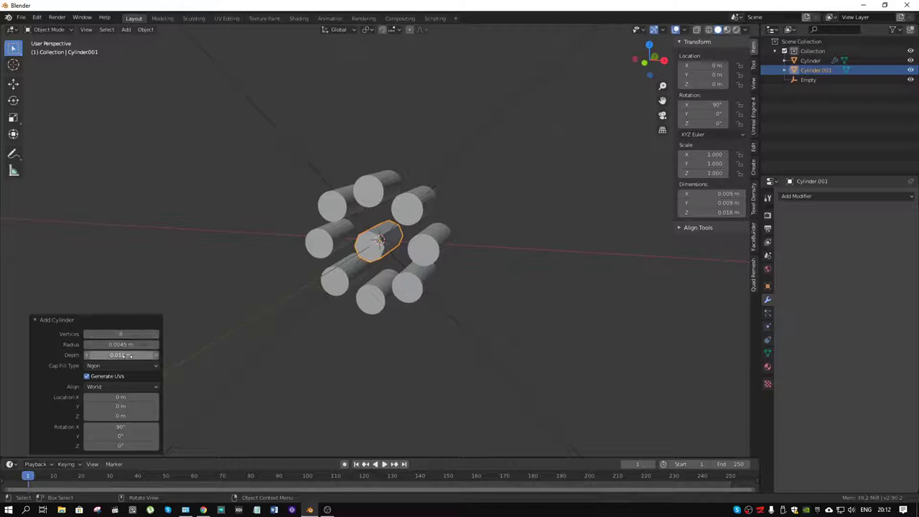
{"action": "left_click_drag", "start_coordinate": [137, 345], "coordinate": [145, 345]}
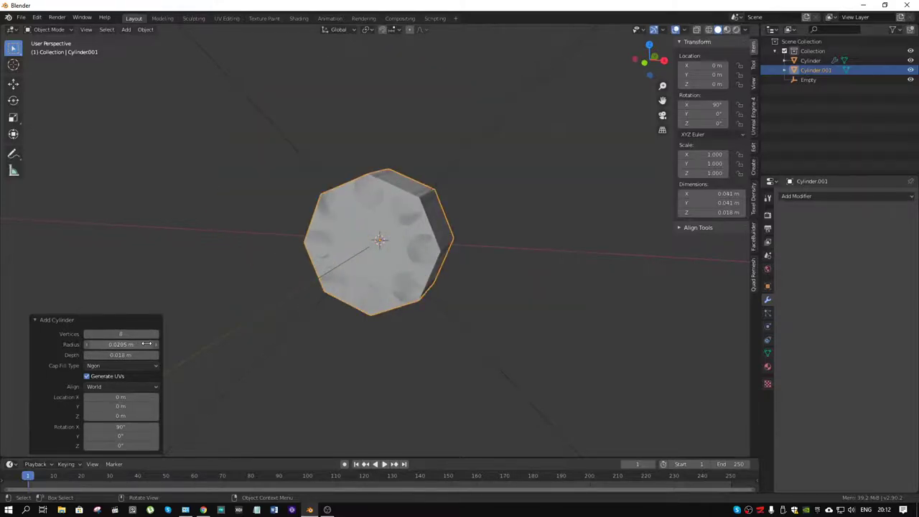
{"action": "left_click_drag", "start_coordinate": [146, 345], "coordinate": [146, 345]}
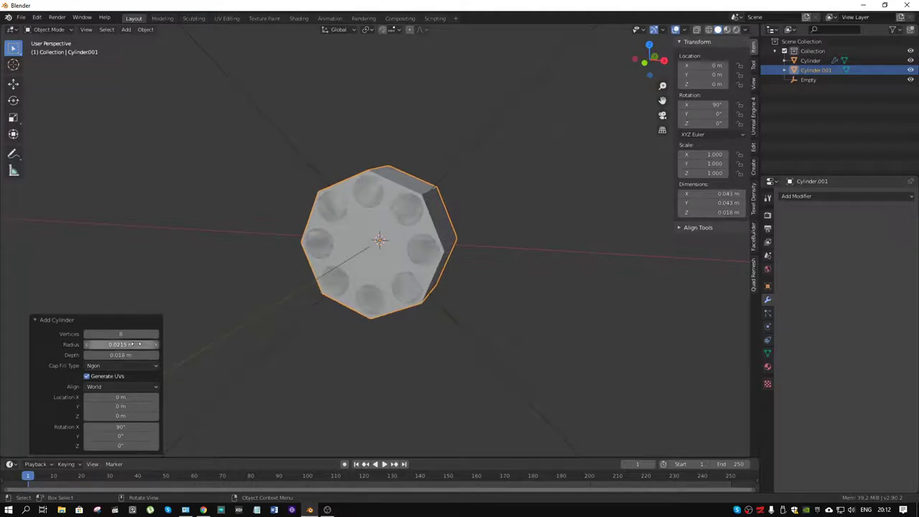
{"action": "mouse_move", "coordinate": [228, 301]}
{"action": "middle_mouse_down"}
{"action": "mouse_move", "coordinate": [423, 217]}
{"action": "mouse_move", "coordinate": [371, 230]}
{"action": "mouse_move", "coordinate": [396, 223]}
{"action": "middle_mouse_up"}
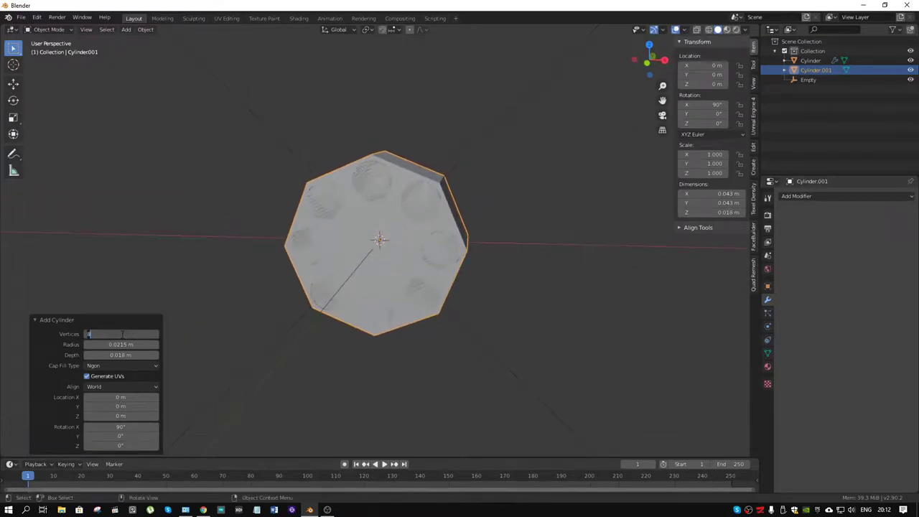
{"action": "type", "text": "32"}
{"action": "key", "text": "Return"}
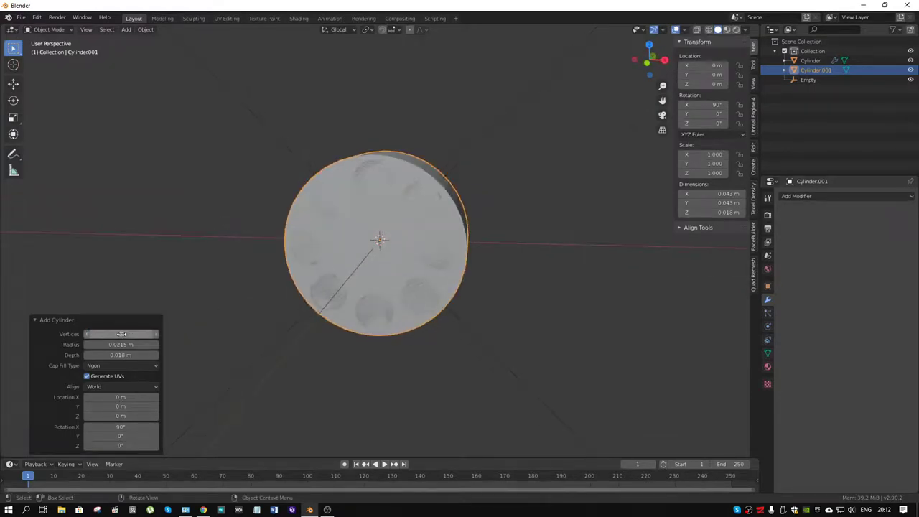
{"action": "mouse_move", "coordinate": [272, 252]}
{"action": "middle_mouse_down"}
{"action": "mouse_move", "coordinate": [341, 263]}
{"action": "mouse_move", "coordinate": [374, 255]}
{"action": "middle_mouse_up"}
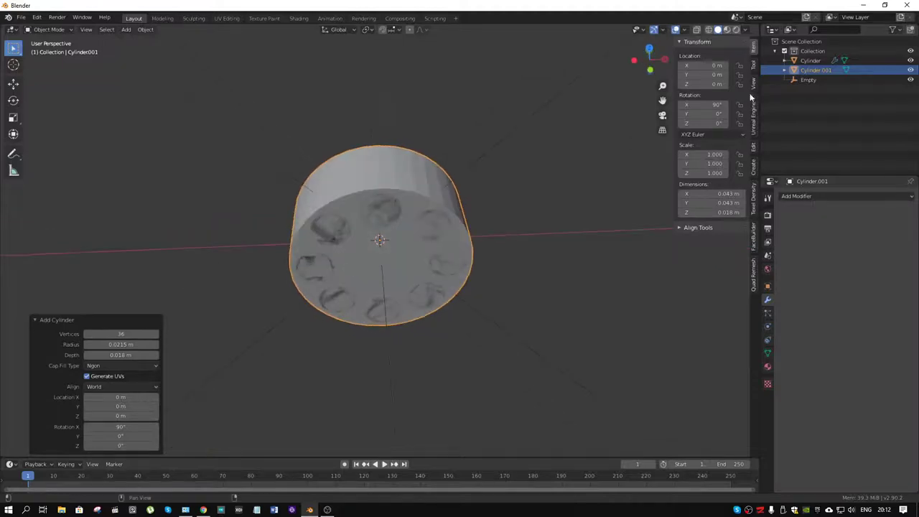
Switch to wireframe view and give the drum cylinder 48 vertices and 0.026 m depth.
{"action": "left_click", "coordinate": [709, 29]}
{"action": "mouse_move", "coordinate": [434, 212]}
{"action": "middle_mouse_down"}
{"action": "mouse_move", "coordinate": [423, 208]}
{"action": "mouse_move", "coordinate": [434, 166]}
{"action": "mouse_move", "coordinate": [419, 177]}
{"action": "mouse_move", "coordinate": [447, 181]}
{"action": "mouse_move", "coordinate": [442, 171]}
{"action": "mouse_move", "coordinate": [425, 188]}
{"action": "middle_mouse_up"}
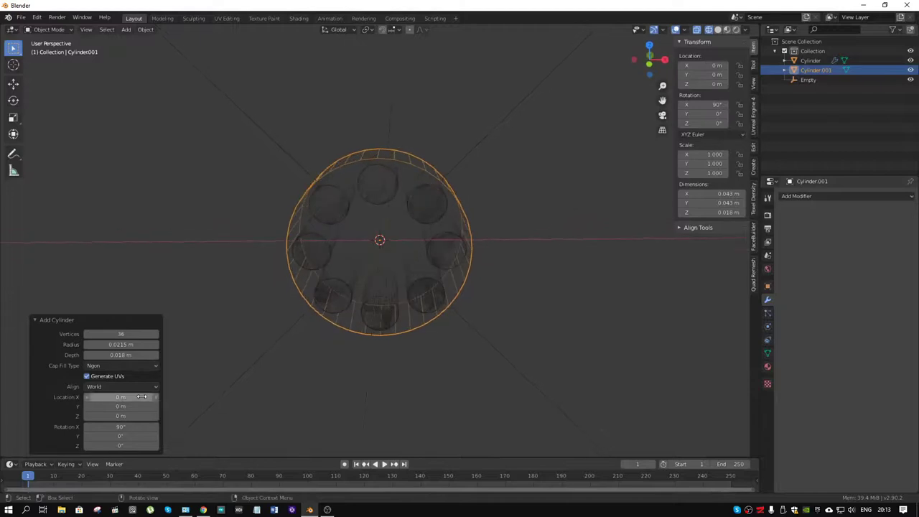
{"action": "double_click", "coordinate": [121, 334]}
{"action": "type", "text": "18"}
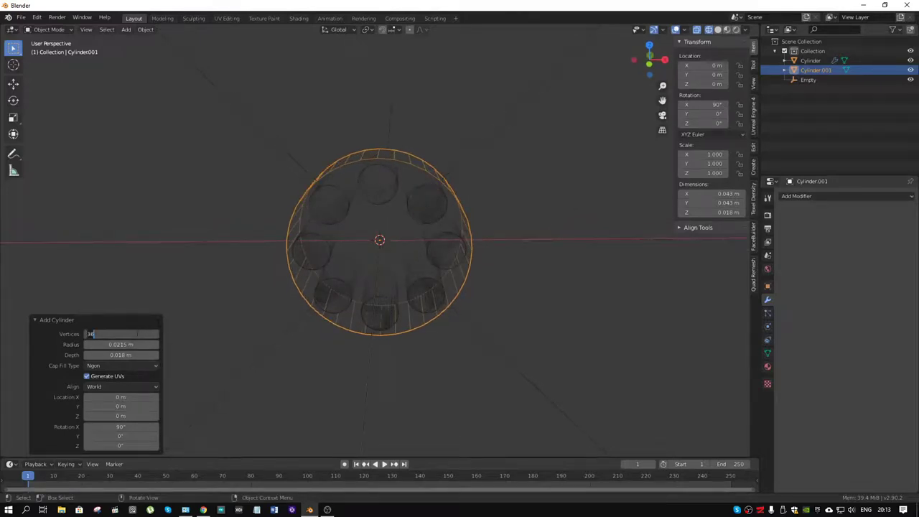
{"action": "type", "text": "46"}
{"action": "key", "text": "Return"}
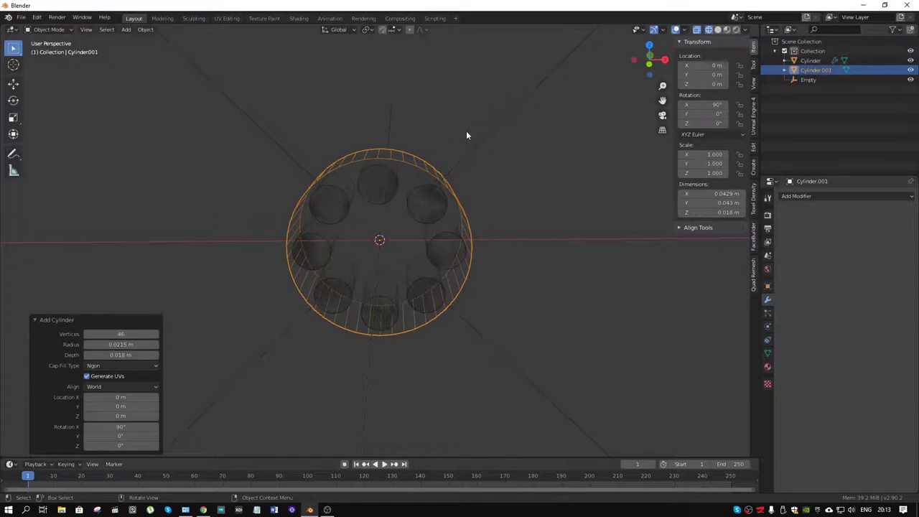
{"action": "mouse_move", "coordinate": [466, 135]}
{"action": "middle_mouse_down"}
{"action": "mouse_move", "coordinate": [451, 136]}
{"action": "mouse_move", "coordinate": [452, 128]}
{"action": "mouse_move", "coordinate": [463, 124]}
{"action": "mouse_move", "coordinate": [448, 144]}
{"action": "middle_mouse_up"}
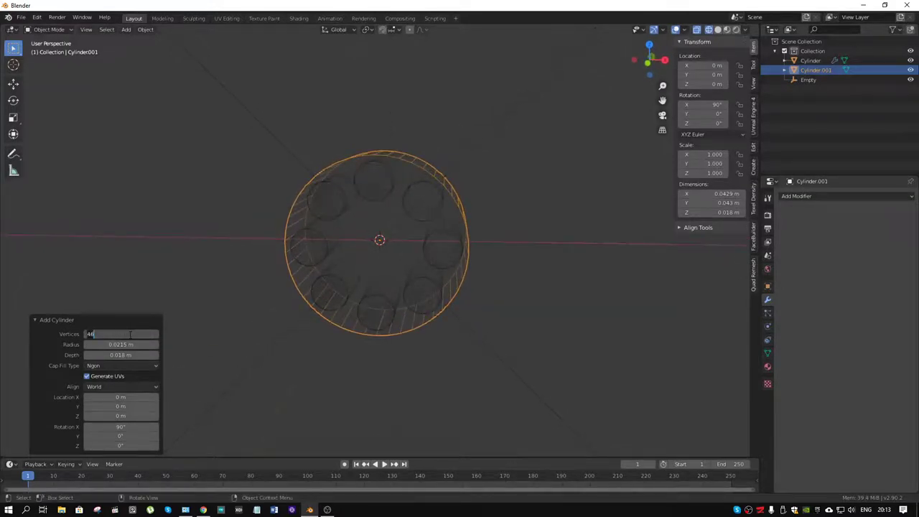
{"action": "type", "text": "45"}
{"action": "key", "text": "Return"}
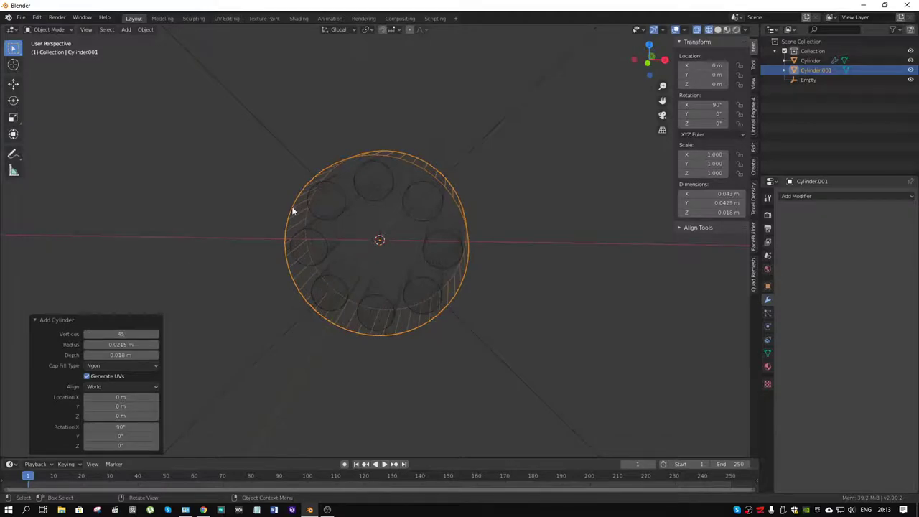
{"action": "middle_click_drag", "start_coordinate": [410, 174], "coordinate": [395, 185]}
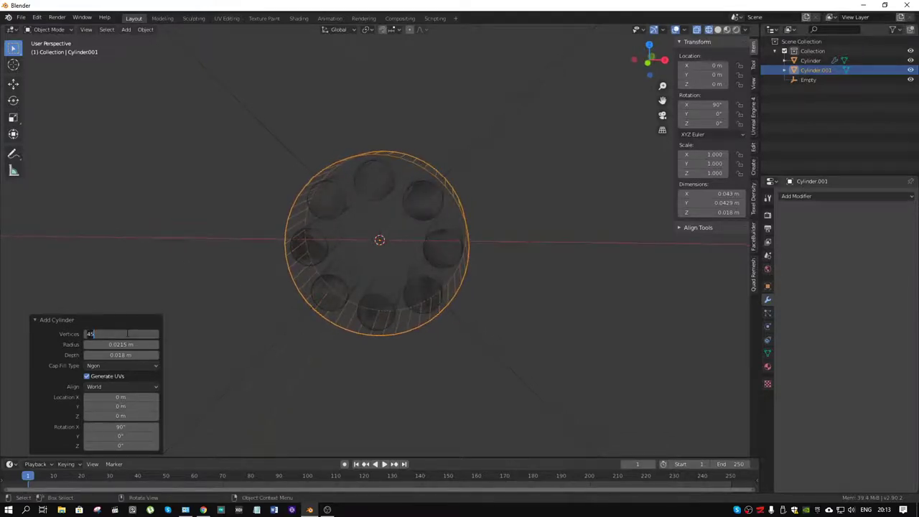
{"action": "key", "text": "Return"}
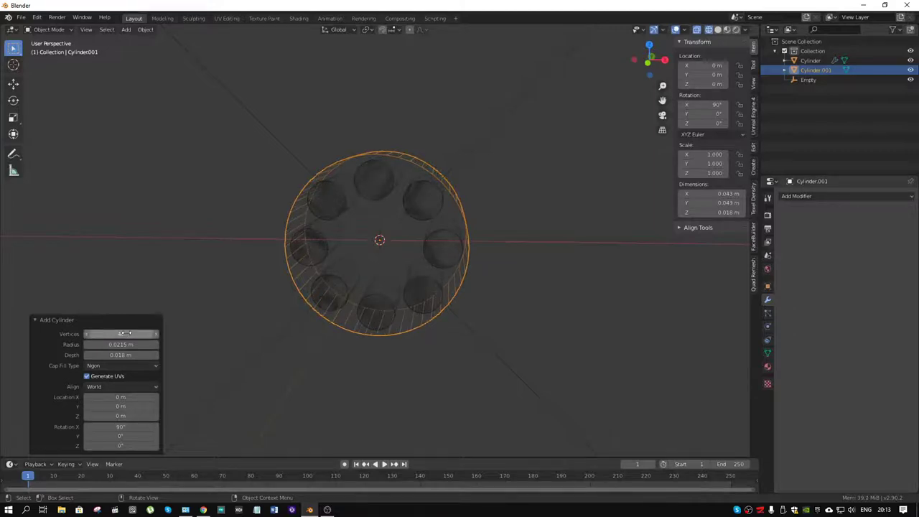
{"action": "mouse_move", "coordinate": [298, 199]}
{"action": "middle_mouse_down"}
{"action": "mouse_move", "coordinate": [324, 203]}
{"action": "mouse_move", "coordinate": [312, 195]}
{"action": "mouse_move", "coordinate": [287, 202]}
{"action": "mouse_move", "coordinate": [298, 187]}
{"action": "mouse_move", "coordinate": [284, 194]}
{"action": "mouse_move", "coordinate": [278, 218]}
{"action": "mouse_move", "coordinate": [318, 225]}
{"action": "mouse_move", "coordinate": [309, 206]}
{"action": "mouse_move", "coordinate": [294, 230]}
{"action": "mouse_move", "coordinate": [291, 191]}
{"action": "mouse_move", "coordinate": [312, 185]}
{"action": "mouse_move", "coordinate": [413, 218]}
{"action": "middle_mouse_up"}
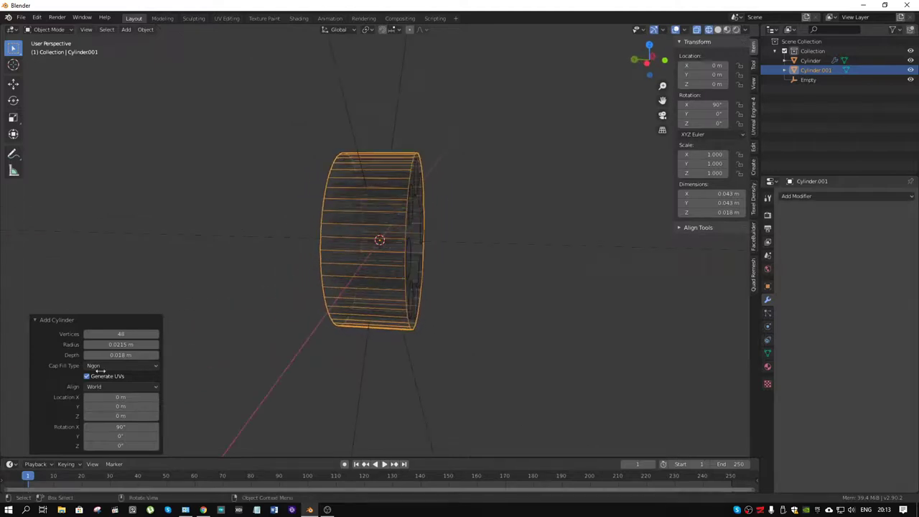
{"action": "left_click_drag", "start_coordinate": [137, 357], "coordinate": [143, 356]}
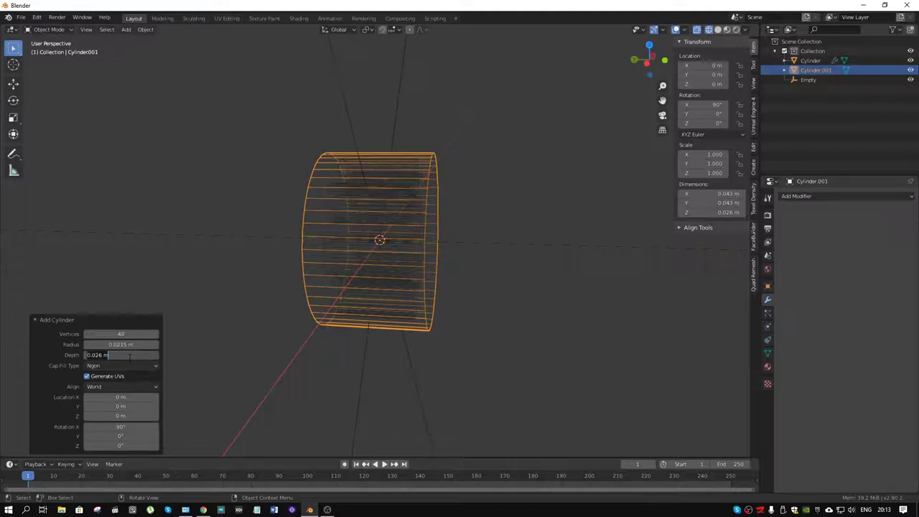
Commit the drum's depth and switch the drum into Edit Mode.
{"action": "key", "text": "Return"}
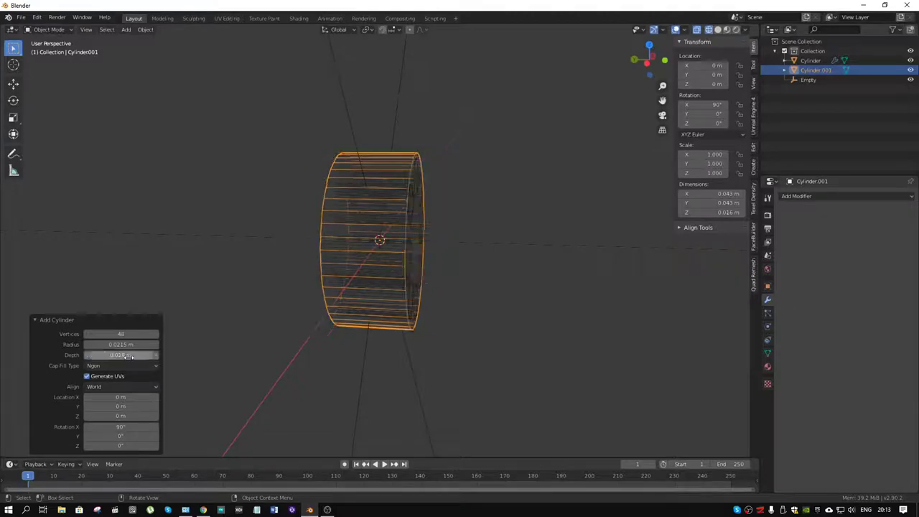
{"action": "middle_click_drag", "start_coordinate": [362, 364], "coordinate": [426, 299]}
{"action": "key", "text": "ctrl+Tab"}
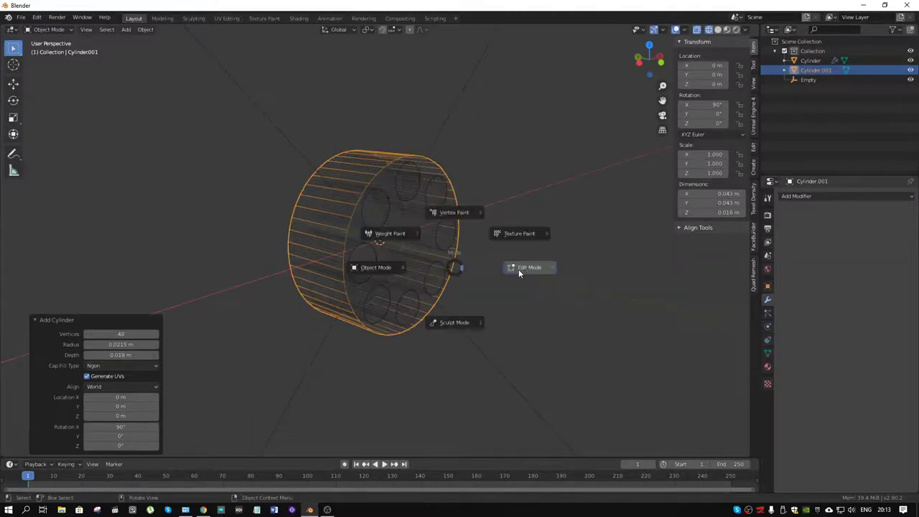
{"action": "left_click", "coordinate": [519, 267]}
{"action": "middle_click_drag", "start_coordinate": [519, 268], "coordinate": [479, 217]}
Move the drum's right-end vertices along Y to about 0.0231 m depth, then return to Object Mode.
{"action": "left_click_drag", "start_coordinate": [477, 93], "coordinate": [396, 366]}
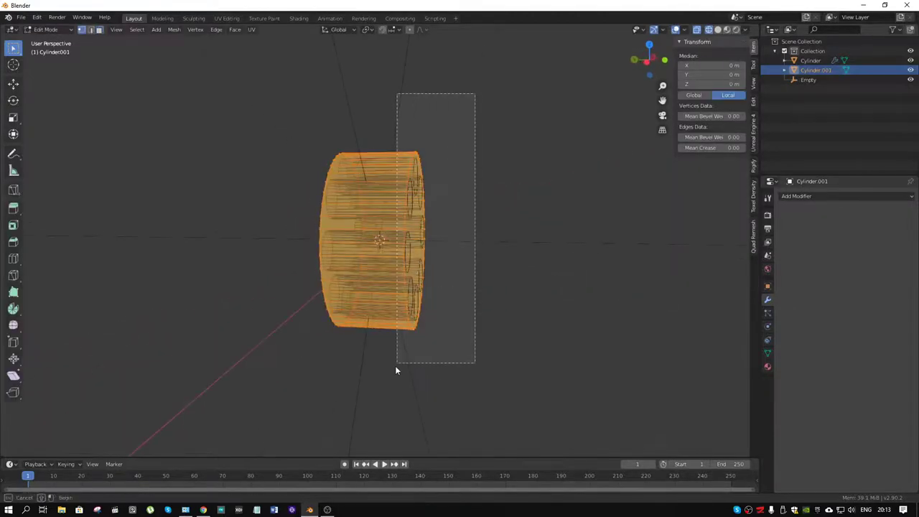
{"action": "key", "text": "g"}
{"action": "left_click", "coordinate": [470, 319]}
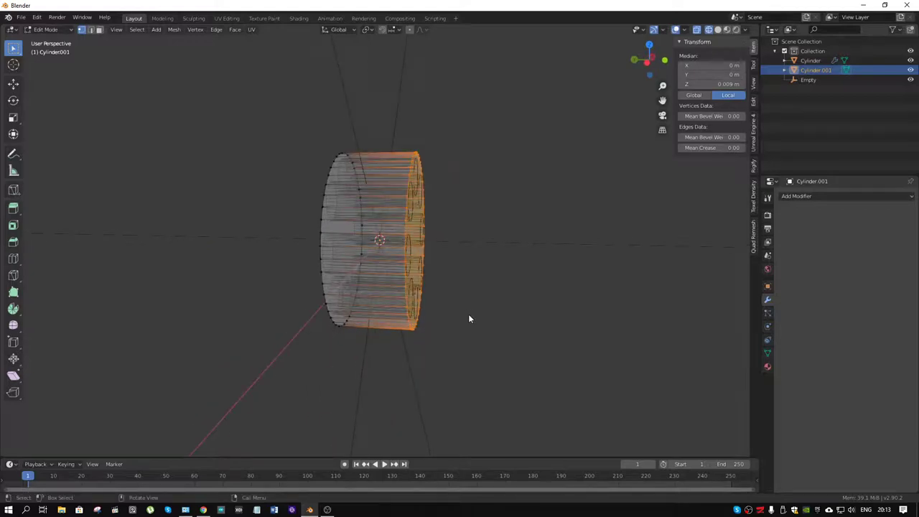
{"action": "key", "text": "g"}
{"action": "key", "text": "y"}
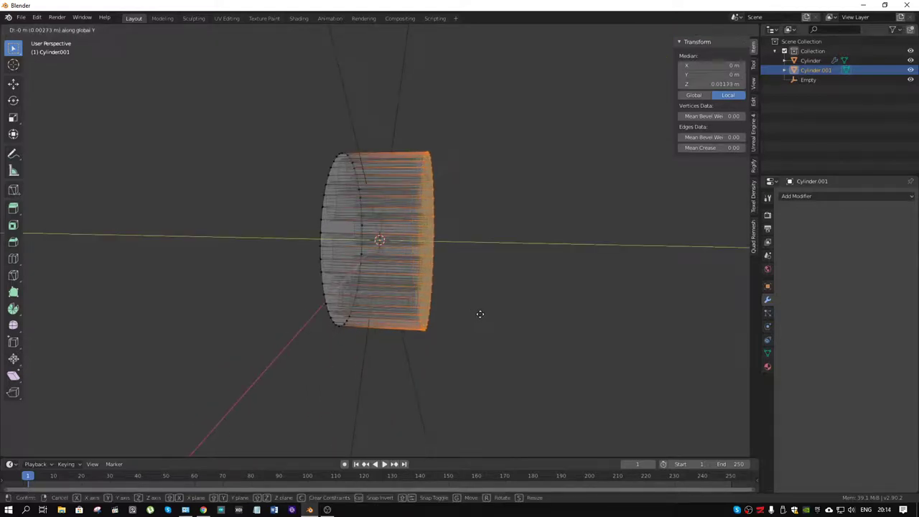
{"action": "left_click", "coordinate": [489, 314]}
{"action": "mouse_move", "coordinate": [490, 313]}
{"action": "middle_mouse_down"}
{"action": "mouse_move", "coordinate": [421, 263]}
{"action": "mouse_move", "coordinate": [454, 267]}
{"action": "mouse_move", "coordinate": [409, 263]}
{"action": "middle_mouse_up"}
{"action": "key", "text": "ctrl+Tab"}
{"action": "left_click", "coordinate": [346, 242]}
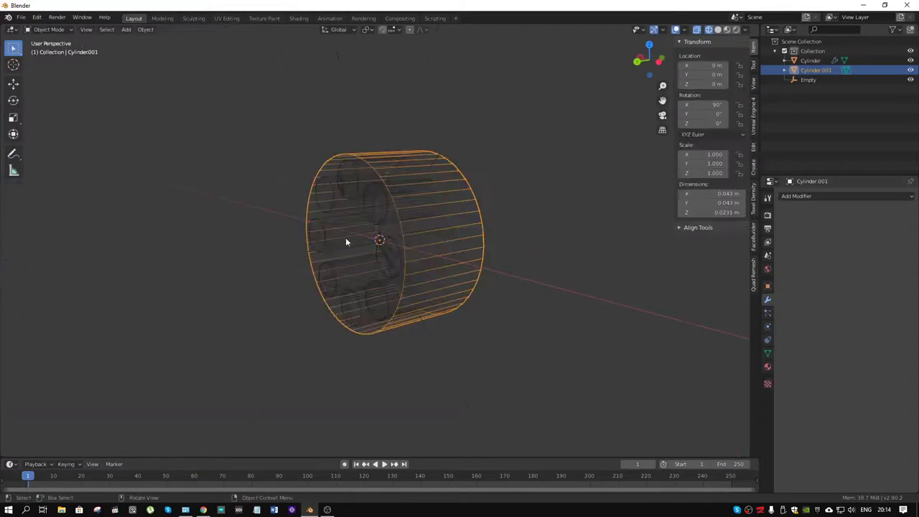
{"action": "left_click", "coordinate": [386, 198]}
{"action": "mouse_move", "coordinate": [445, 246]}
{"action": "middle_mouse_down"}
{"action": "mouse_move", "coordinate": [448, 268]}
{"action": "mouse_move", "coordinate": [408, 273]}
{"action": "mouse_move", "coordinate": [470, 256]}
{"action": "mouse_move", "coordinate": [482, 267]}
{"action": "mouse_move", "coordinate": [465, 268]}
{"action": "mouse_move", "coordinate": [491, 284]}
{"action": "middle_mouse_up"}
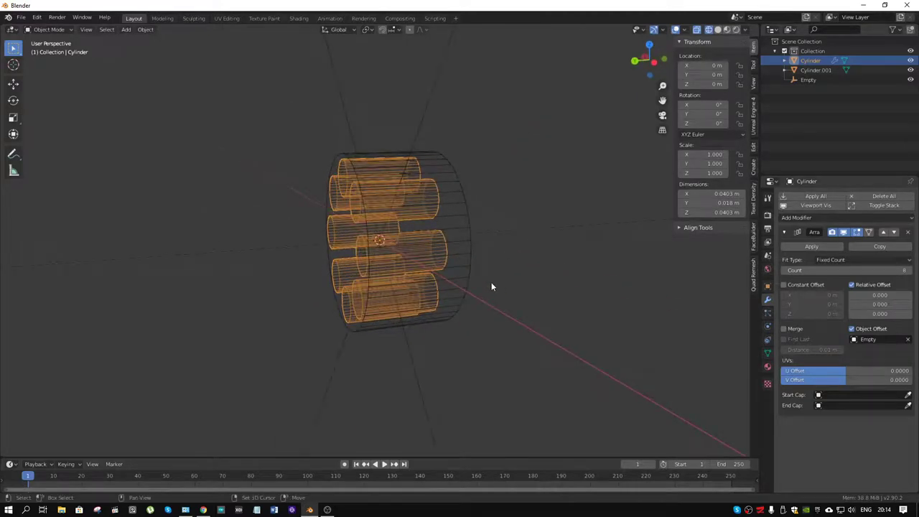
Duplicate the arrayed chamber cylinders and shift the copy's geometry along Y in Edit Mode.
{"action": "key", "text": "shift+d"}
{"action": "key", "text": "ctrl+Tab"}
{"action": "left_click", "coordinate": [528, 285]}
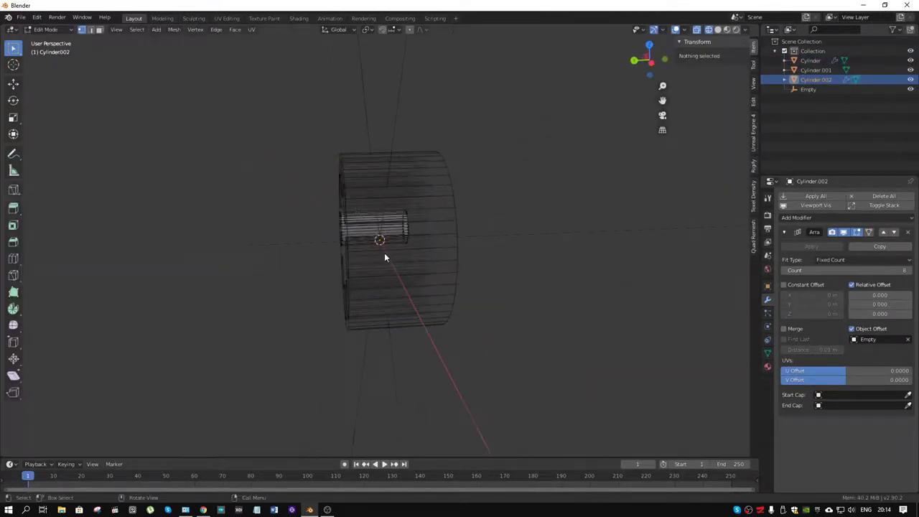
{"action": "key", "text": "a"}
{"action": "key", "text": "g"}
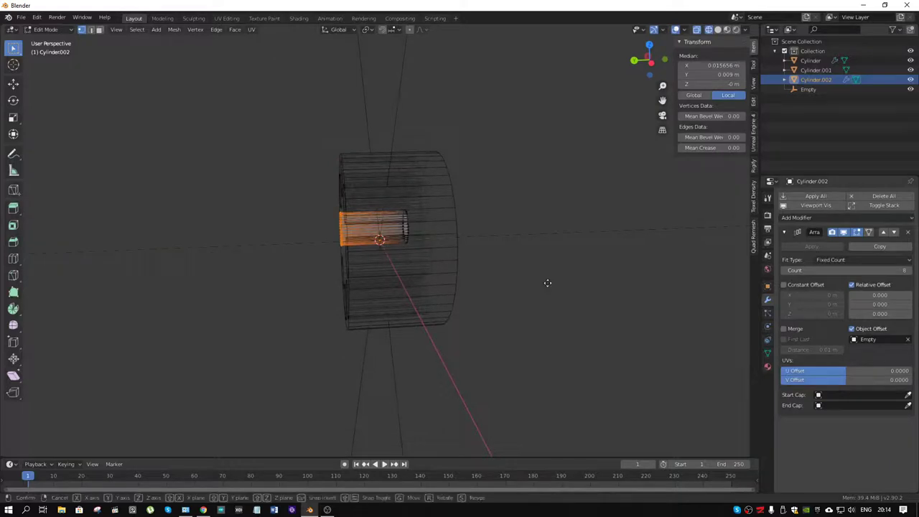
{"action": "key", "text": "x"}
{"action": "key", "text": "y"}
{"action": "left_click", "coordinate": [540, 286]}
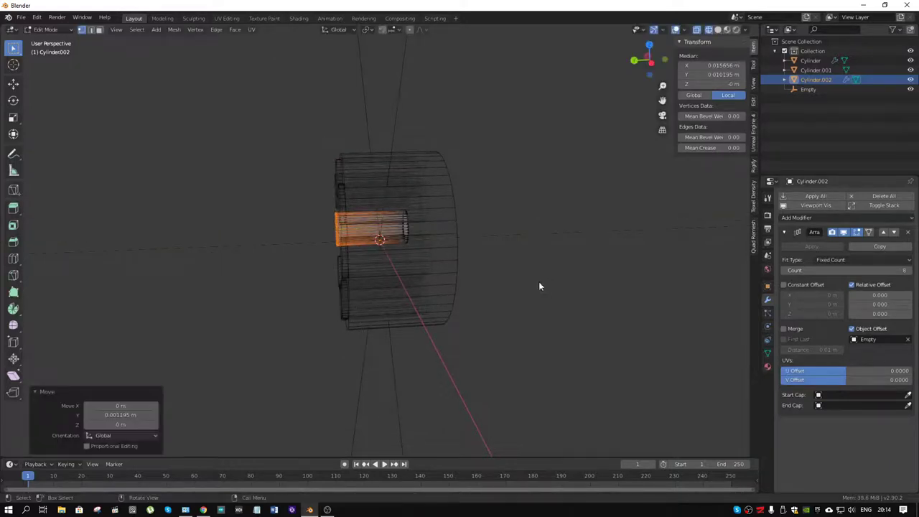
Stretch the copy's end along Y so the chambers reach 0.0272 m, through both drum faces.
{"action": "key", "text": "g"}
{"action": "key", "text": "y"}
{"action": "left_click", "coordinate": [464, 284]}
{"action": "key", "text": "g"}
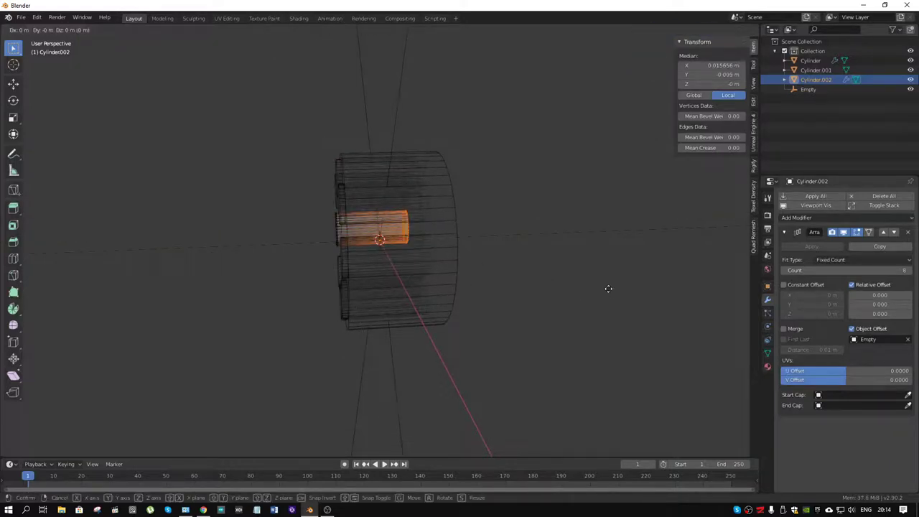
{"action": "key", "text": "y"}
{"action": "left_click", "coordinate": [637, 293]}
{"action": "middle_click_drag", "start_coordinate": [637, 290], "coordinate": [514, 282]}
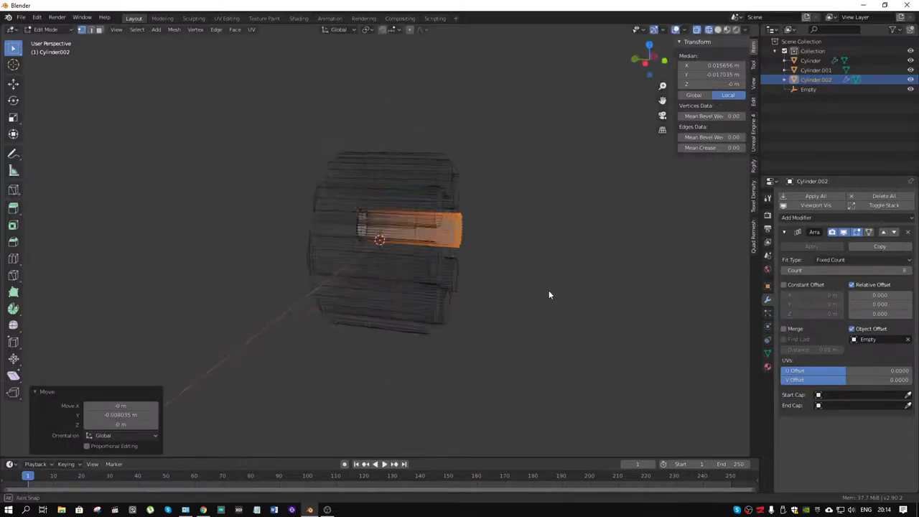
{"action": "key", "text": "ctrl+Tab"}
{"action": "left_click", "coordinate": [405, 277]}
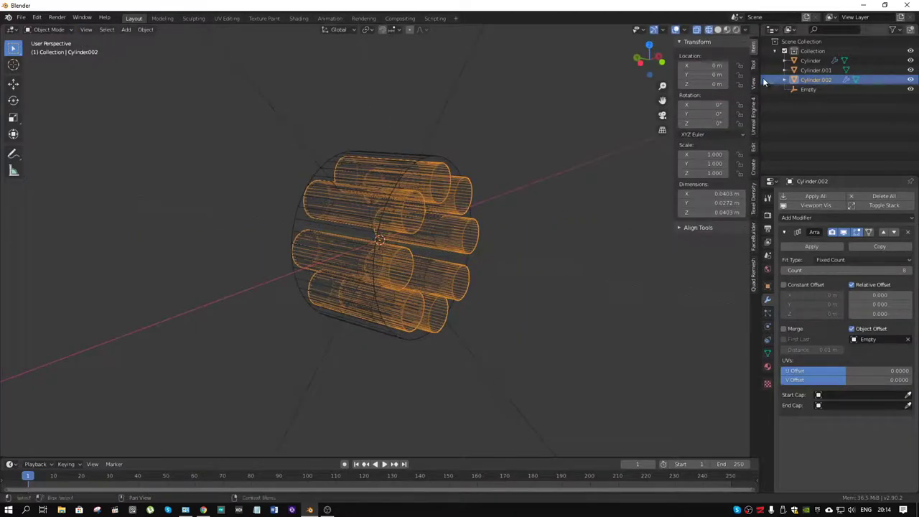
{"action": "middle_click_drag", "start_coordinate": [546, 201], "coordinate": [557, 212]}
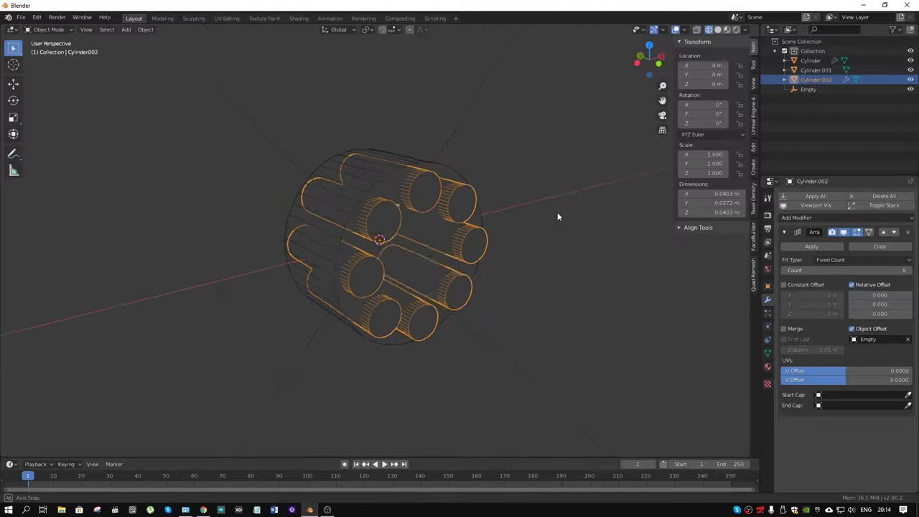
{"action": "left_click", "coordinate": [753, 147]}
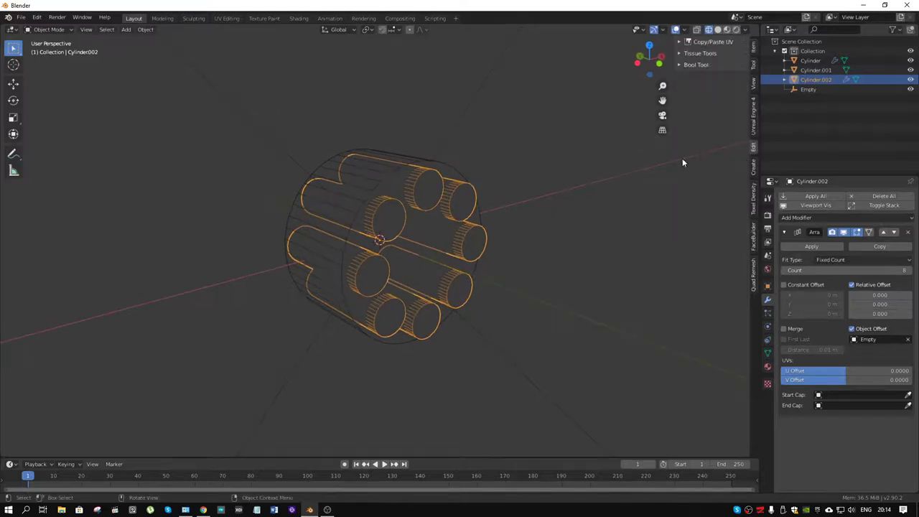
Boolean-difference the stretched copies from Cylinder.001 to cut eight chamber holes, viewed in Solid shading.
{"action": "left_click", "coordinate": [450, 168], "text": "shift"}
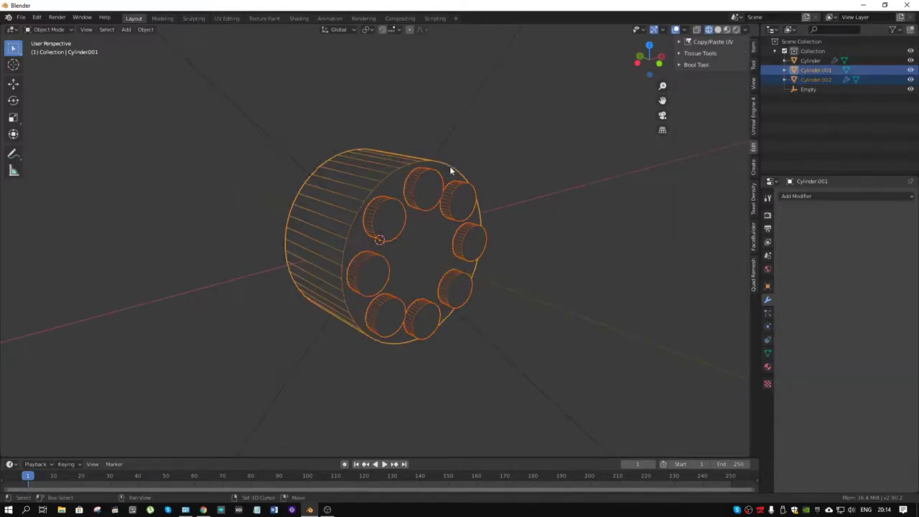
{"action": "key", "text": "ctrl+shift+KP_Subtract"}
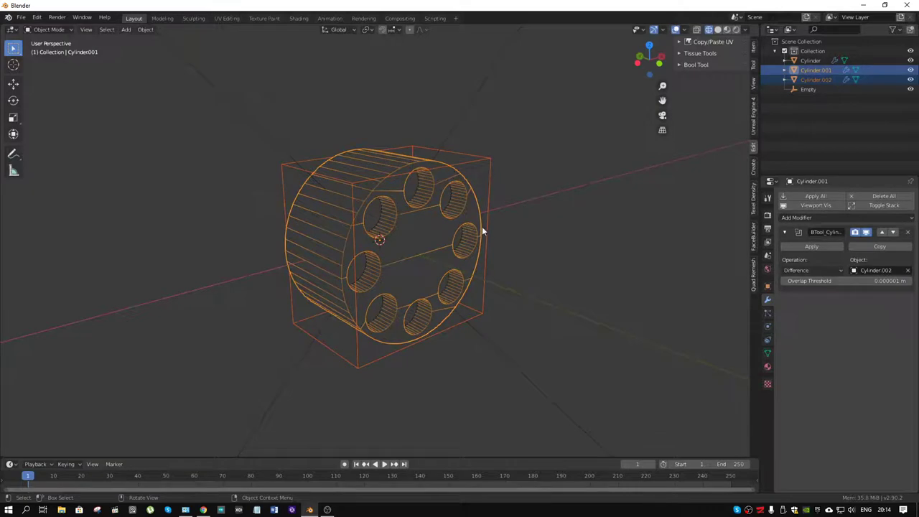
{"action": "left_click", "coordinate": [717, 29]}
{"action": "mouse_move", "coordinate": [507, 220]}
{"action": "middle_mouse_down"}
{"action": "mouse_move", "coordinate": [255, 210]}
{"action": "mouse_move", "coordinate": [421, 215]}
{"action": "middle_mouse_up"}
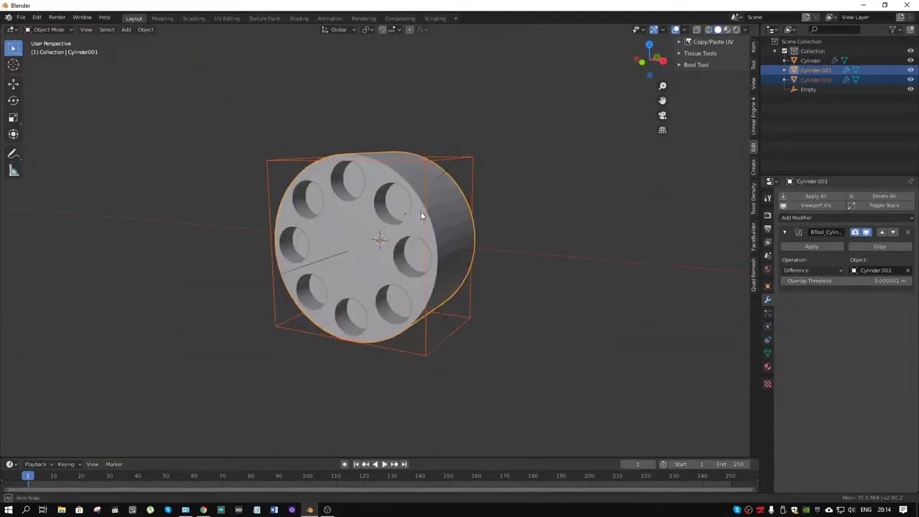
{"action": "left_click", "coordinate": [396, 205]}
In X-ray Edit Mode, add a loop cut around the cartridge and slide it toward the rear.
{"action": "key", "text": "ctrl+Tab"}
{"action": "left_click", "coordinate": [475, 256]}
{"action": "middle_click_drag", "start_coordinate": [475, 256], "coordinate": [443, 247]}
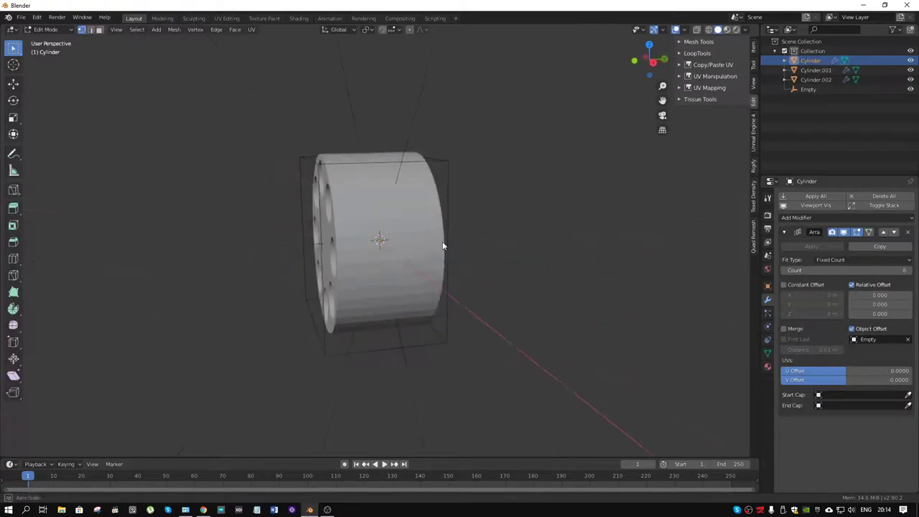
{"action": "key", "text": "alt+z"}
{"action": "scroll", "coordinate": [379, 258], "scroll_direction": "up", "scroll_amount": 4}
{"action": "key", "text": "ctrl+r"}
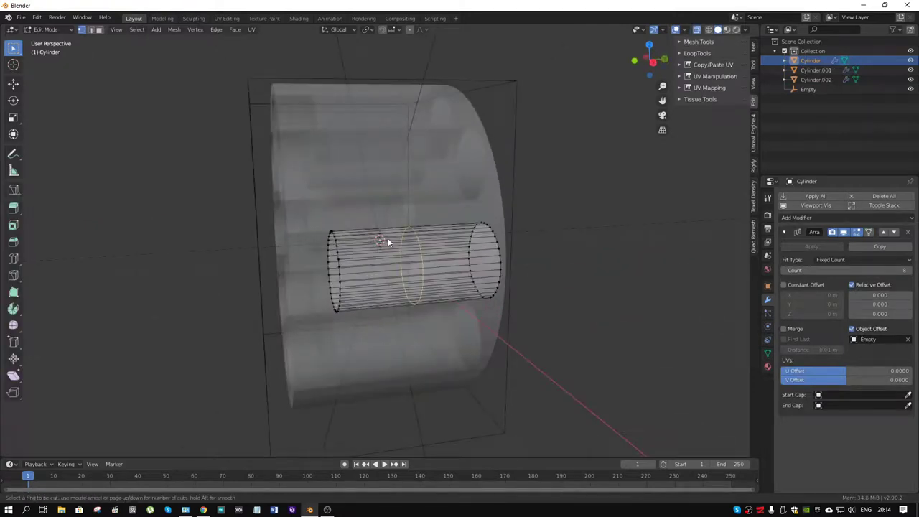
{"action": "left_click", "coordinate": [388, 238]}
{"action": "left_click", "coordinate": [357, 241]}
{"action": "middle_click_drag", "start_coordinate": [357, 241], "coordinate": [380, 245]}
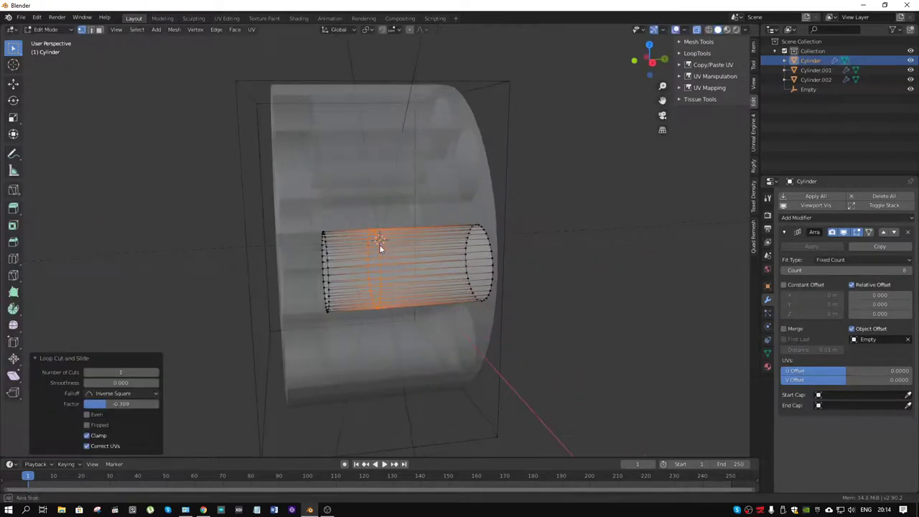
{"action": "key", "text": "g"}
{"action": "key", "text": "g"}
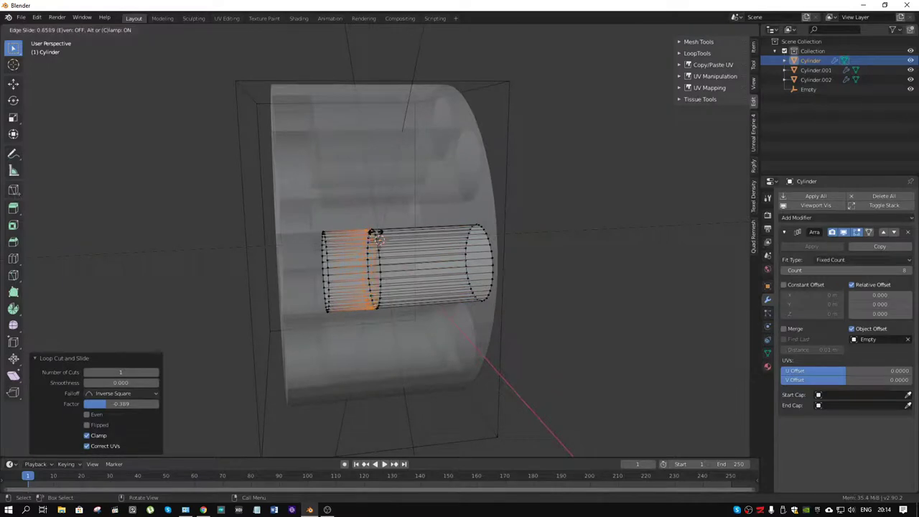
{"action": "left_click", "coordinate": [350, 239]}
Scale the cartridge's rear section to 0.94 on X and Z, keeping its length.
{"action": "left_click", "coordinate": [346, 239], "text": "alt"}
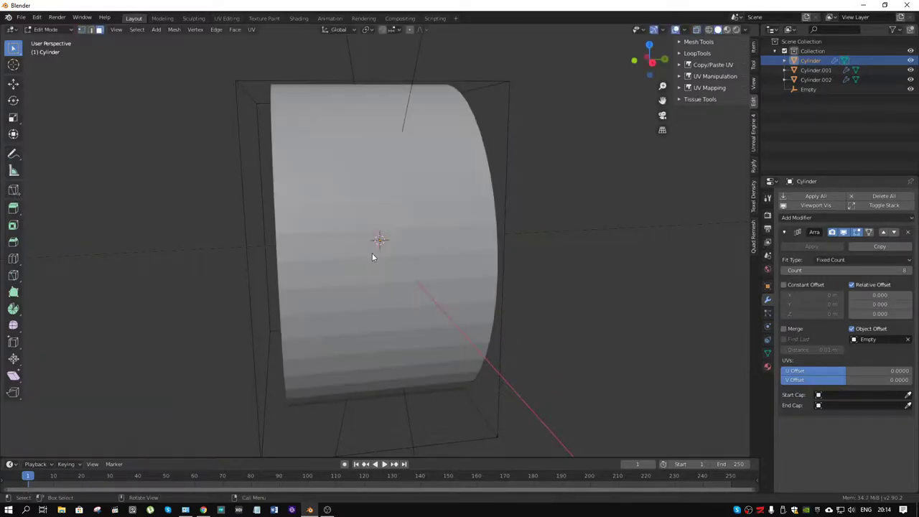
{"action": "scroll", "coordinate": [372, 253], "scroll_direction": "up", "scroll_amount": 3}
{"action": "mouse_move", "coordinate": [373, 250]}
{"action": "middle_mouse_down"}
{"action": "mouse_move", "coordinate": [390, 246]}
{"action": "mouse_move", "coordinate": [628, 340]}
{"action": "middle_mouse_up"}
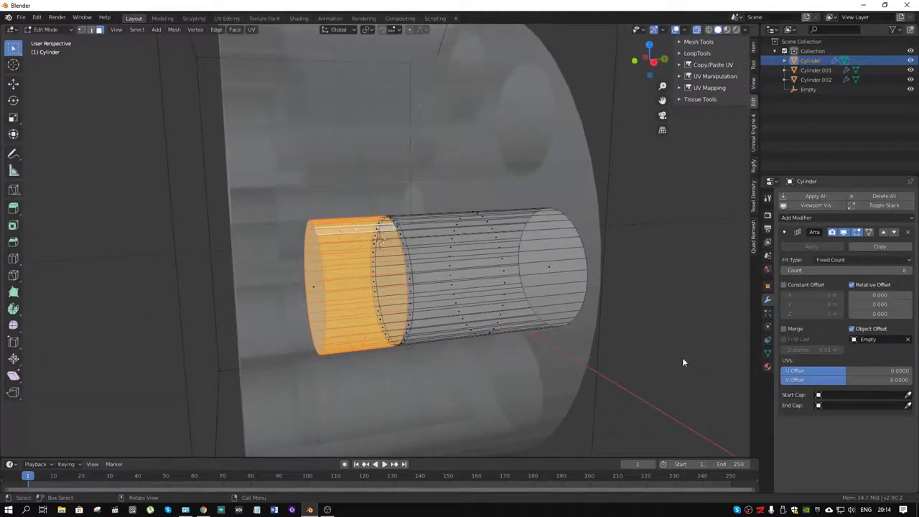
{"action": "key", "text": "s"}
{"action": "key", "text": "shift+y"}
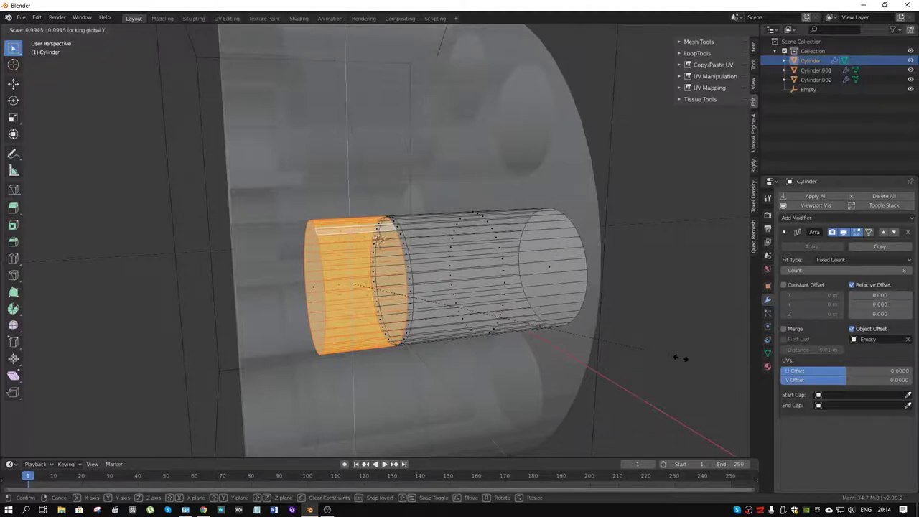
{"action": "left_click", "coordinate": [662, 357]}
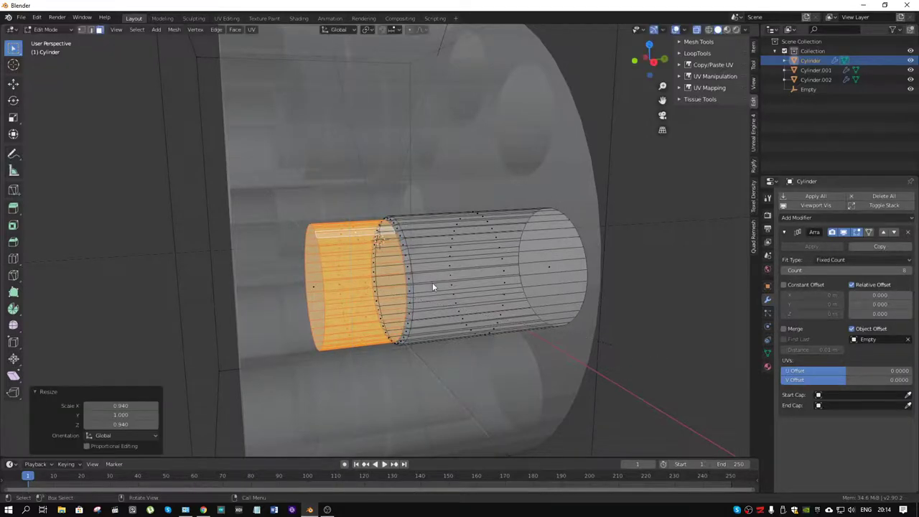
Nudge the edge loop at the step along the Y axis.
{"action": "key", "text": "2"}
{"action": "left_click", "coordinate": [396, 236]}
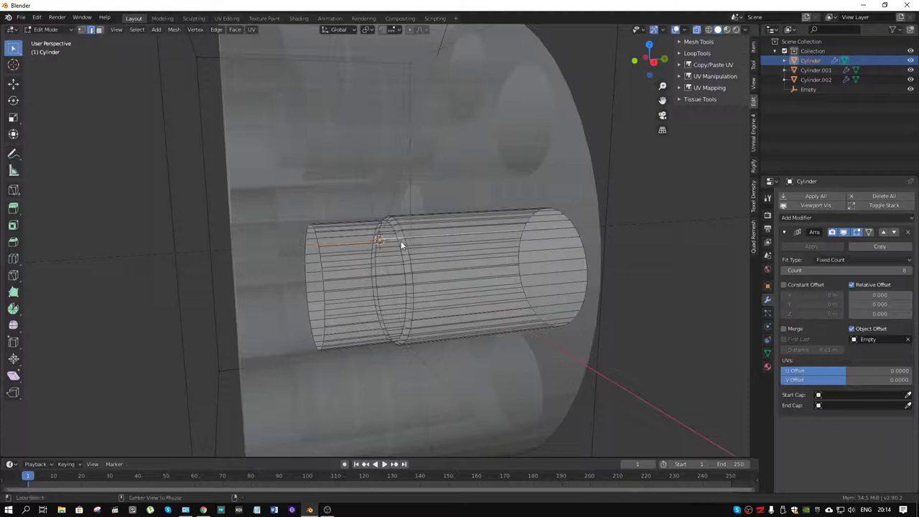
{"action": "middle_click_drag", "start_coordinate": [398, 243], "coordinate": [538, 310]}
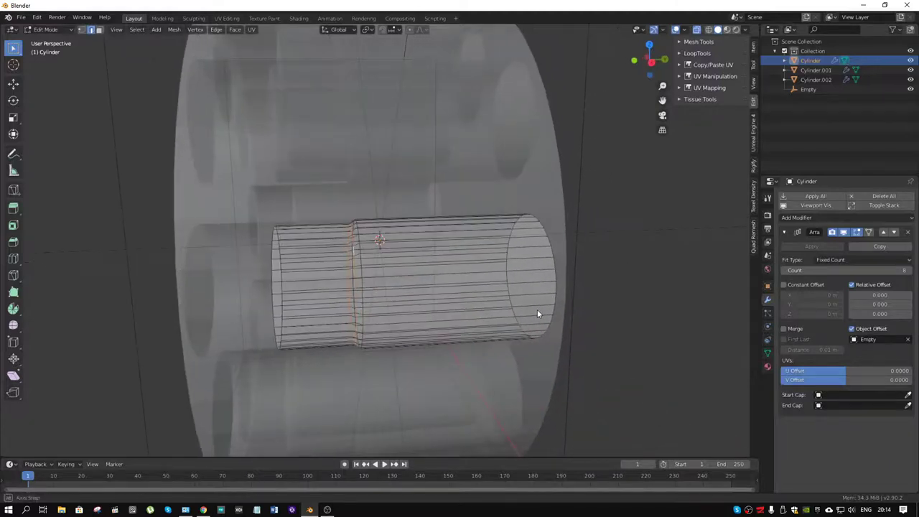
{"action": "key", "text": "g"}
{"action": "key", "text": "y"}
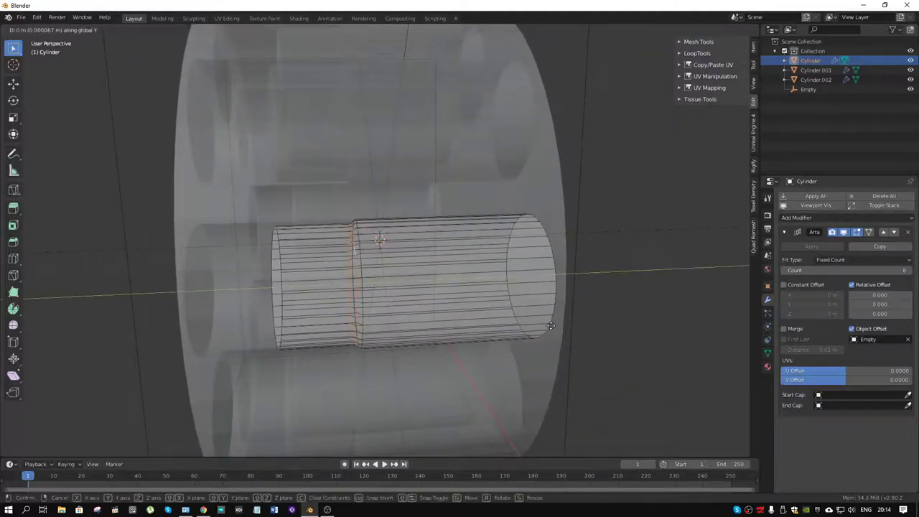
{"action": "left_click", "coordinate": [551, 325]}
{"action": "middle_click_drag", "start_coordinate": [302, 273], "coordinate": [279, 252]}
{"action": "key", "text": "1"}
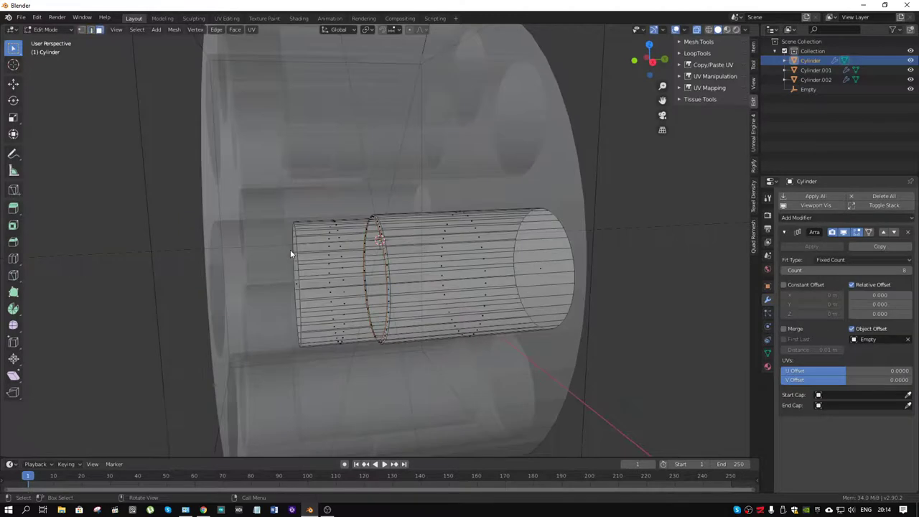
{"action": "middle_click_drag", "start_coordinate": [349, 309], "coordinate": [353, 307]}
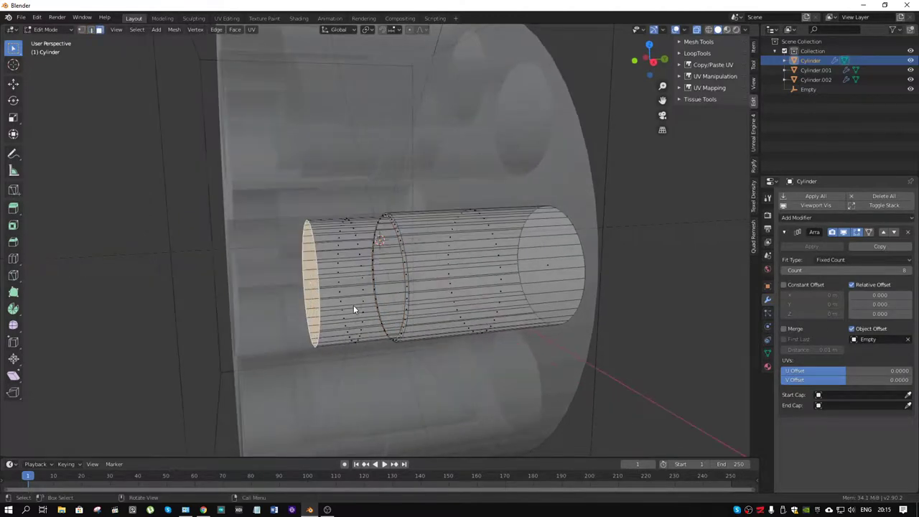
Try merging the cartridge's front end loop into a single tip point, then clear the selection.
{"action": "key", "text": "m"}
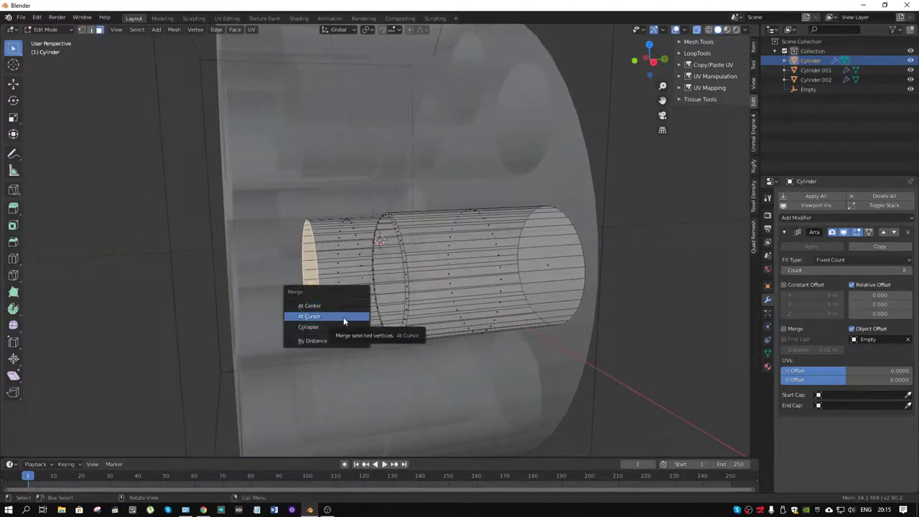
{"action": "left_click", "coordinate": [340, 315]}
{"action": "left_click", "coordinate": [311, 283]}
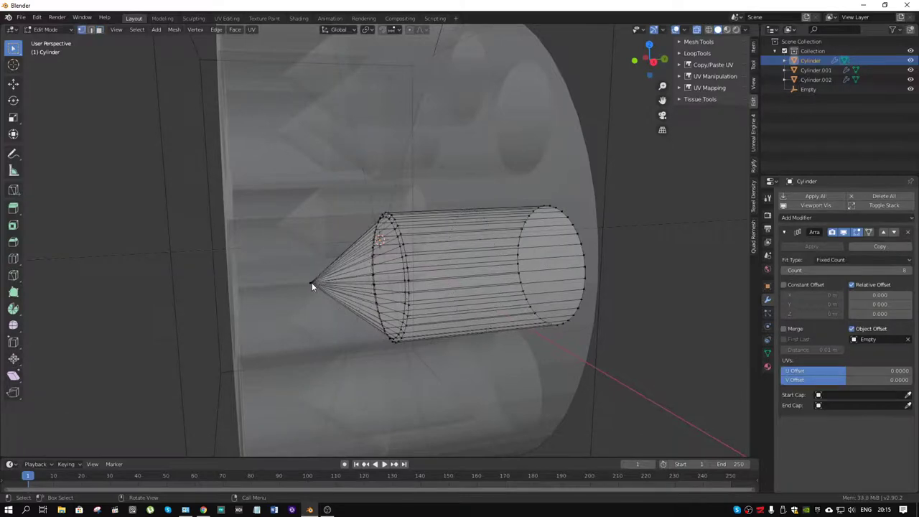
{"action": "middle_click_drag", "start_coordinate": [388, 332], "coordinate": [376, 299]}
{"action": "key", "text": "ctrl+r"}
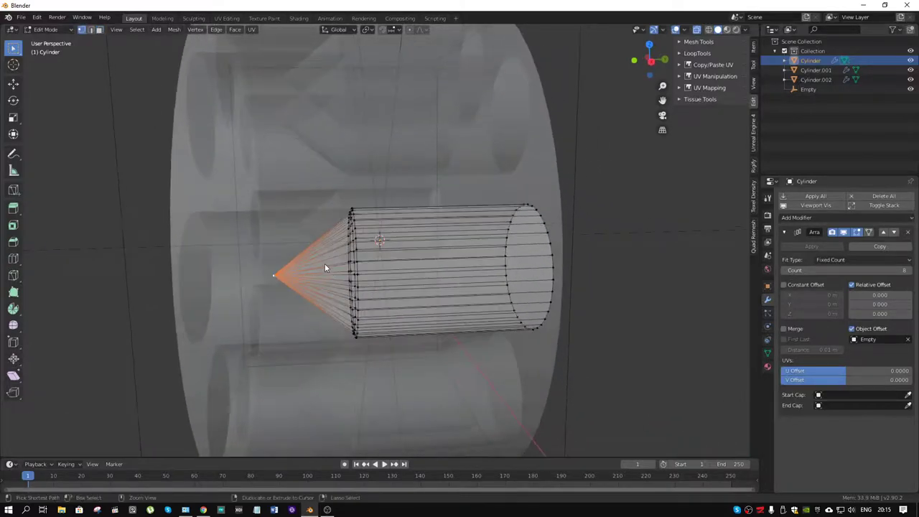
{"action": "middle_click_drag", "start_coordinate": [338, 238], "coordinate": [361, 252]}
{"action": "key", "text": "alt+a"}
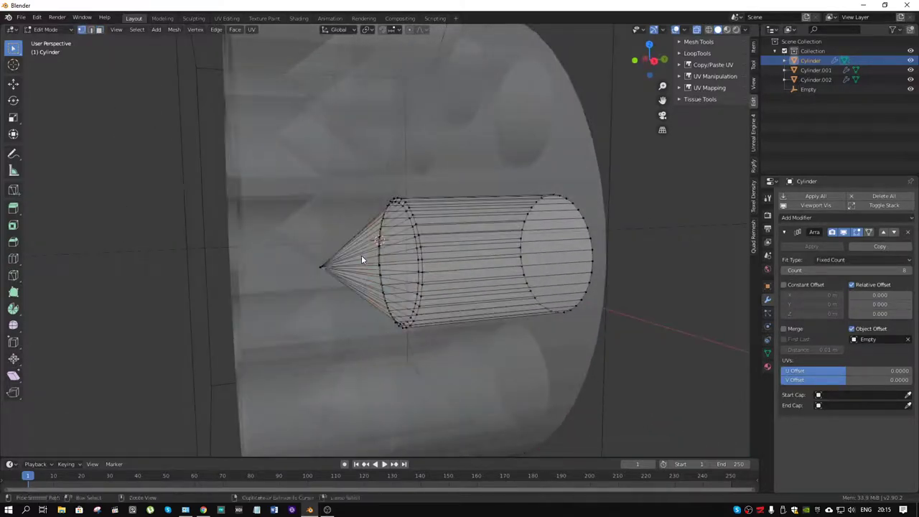
{"action": "key", "text": "3"}
{"action": "middle_click_drag", "start_coordinate": [376, 300], "coordinate": [372, 240]}
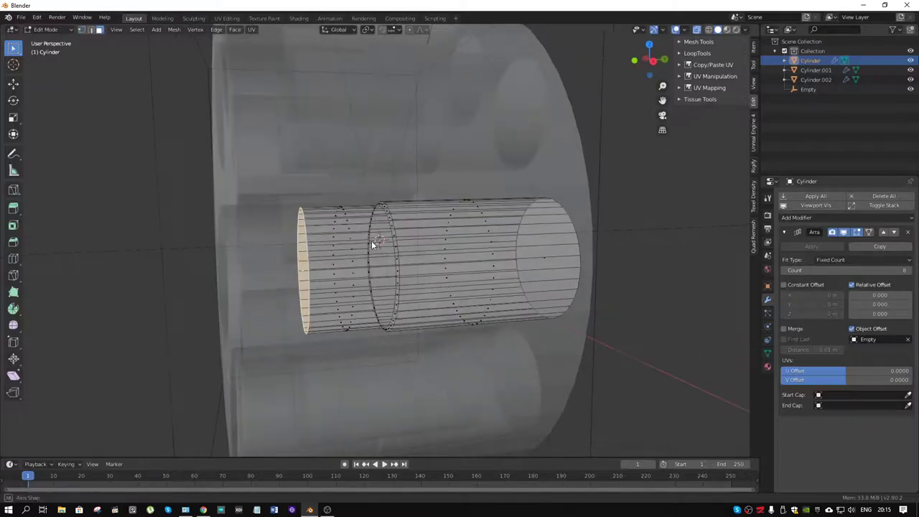
Add two edge loops near the front end and merge the end loop at its center.
{"action": "key", "text": "ctrl+r"}
{"action": "left_click", "coordinate": [336, 227]}
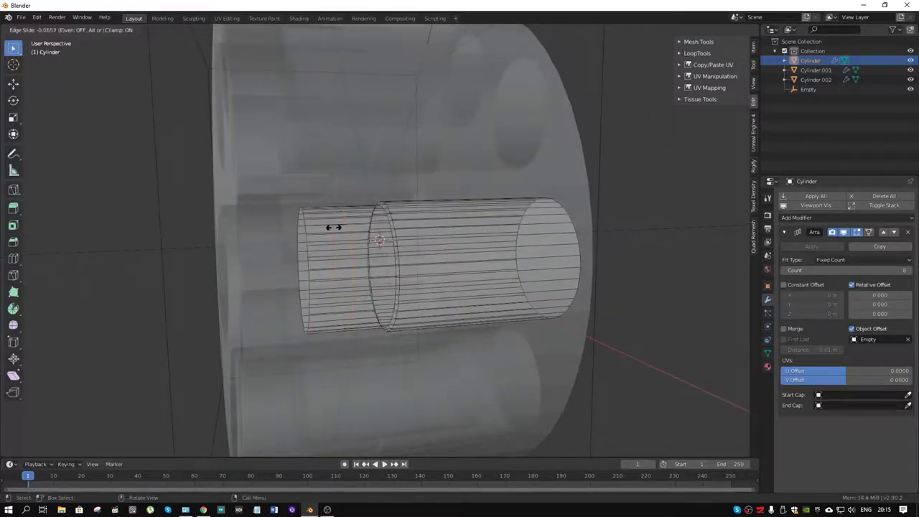
{"action": "left_click", "coordinate": [320, 230]}
{"action": "left_click", "coordinate": [349, 215]}
{"action": "right_click", "coordinate": [308, 237]}
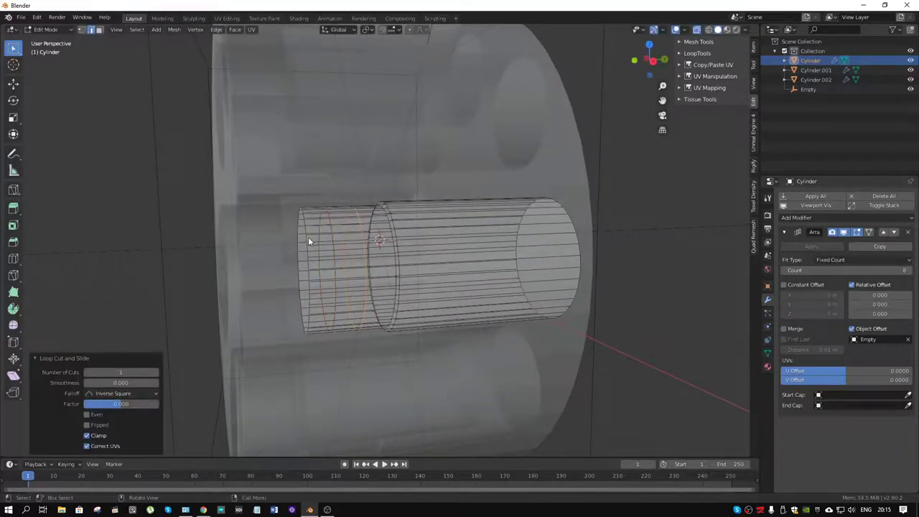
{"action": "left_click", "coordinate": [306, 242], "text": "alt+shift"}
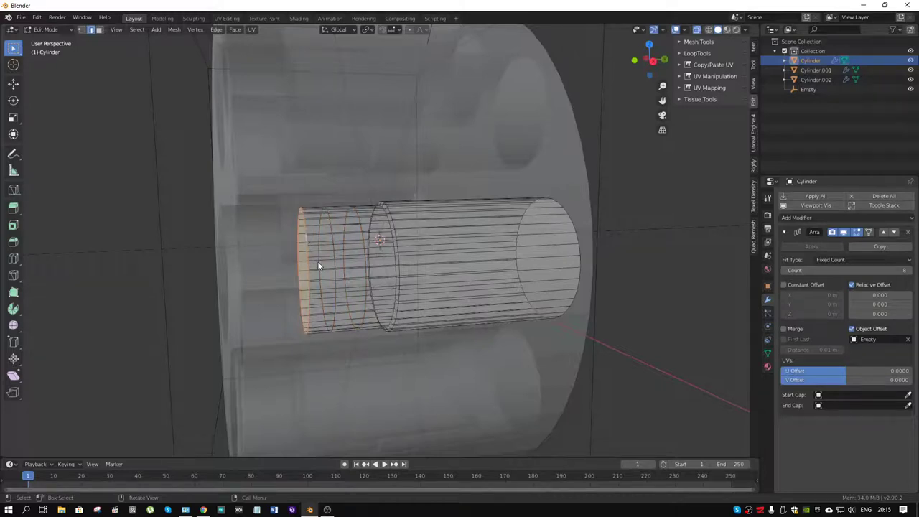
{"action": "key", "text": "m"}
{"action": "left_click", "coordinate": [319, 265]}
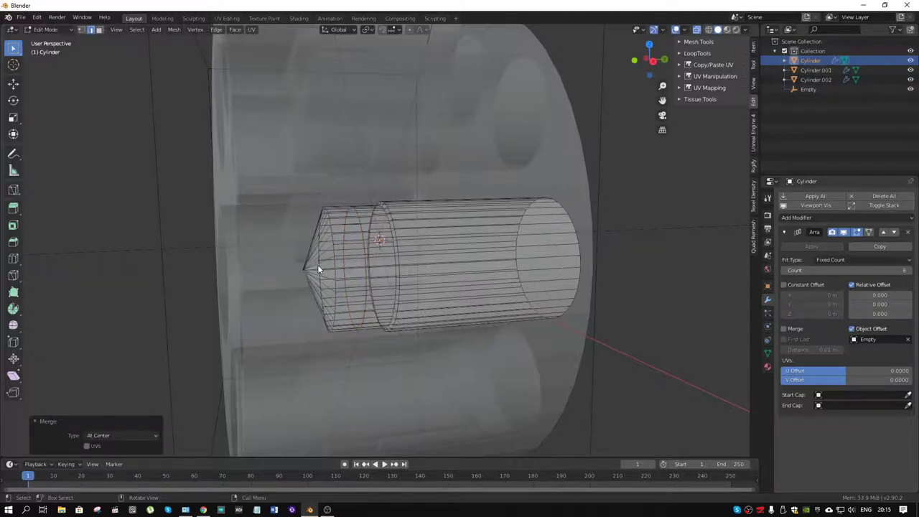
Scale and move the loop nearest the tip along Y to round and taper it.
{"action": "left_click", "coordinate": [334, 263], "text": "alt"}
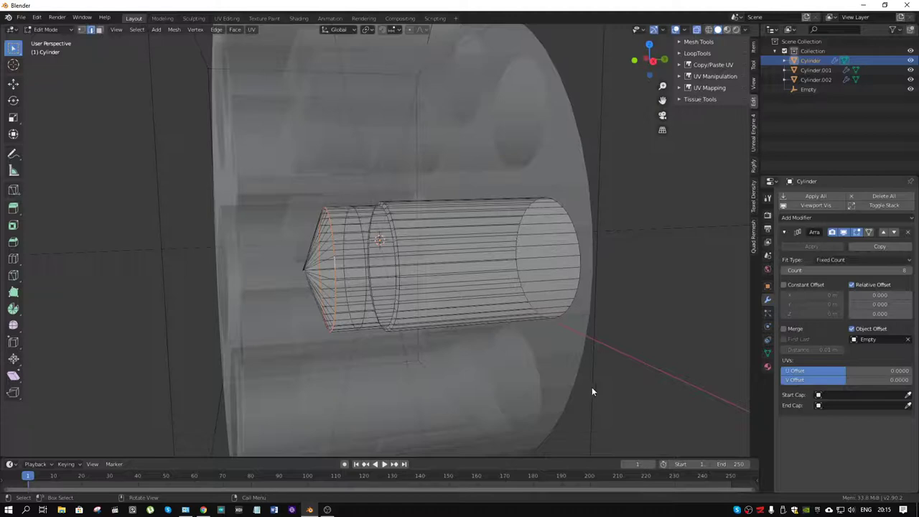
{"action": "key", "text": "s"}
{"action": "left_click", "coordinate": [545, 375]}
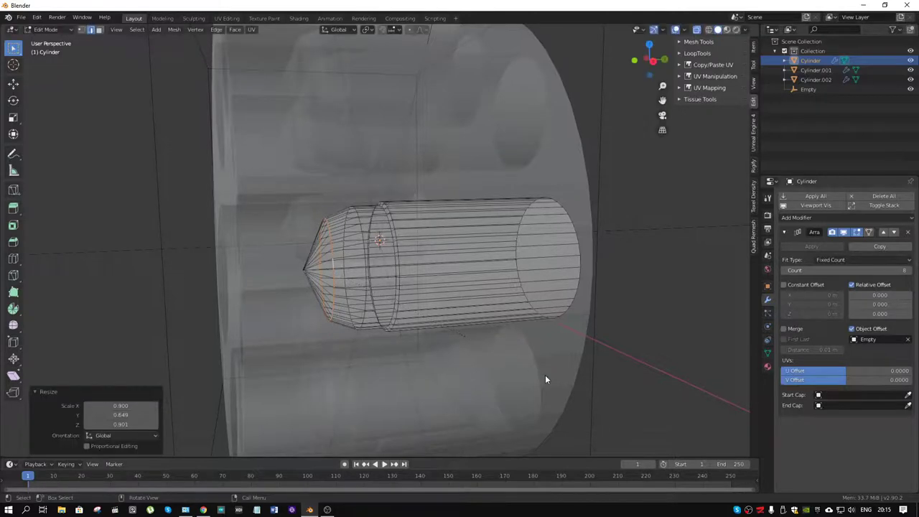
{"action": "key", "text": "g"}
{"action": "key", "text": "y"}
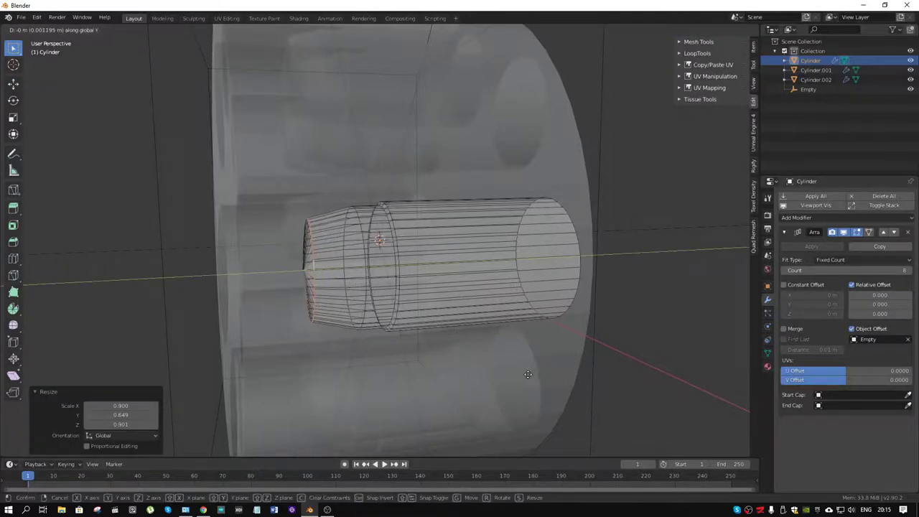
{"action": "left_click", "coordinate": [567, 397]}
{"action": "key", "text": "s"}
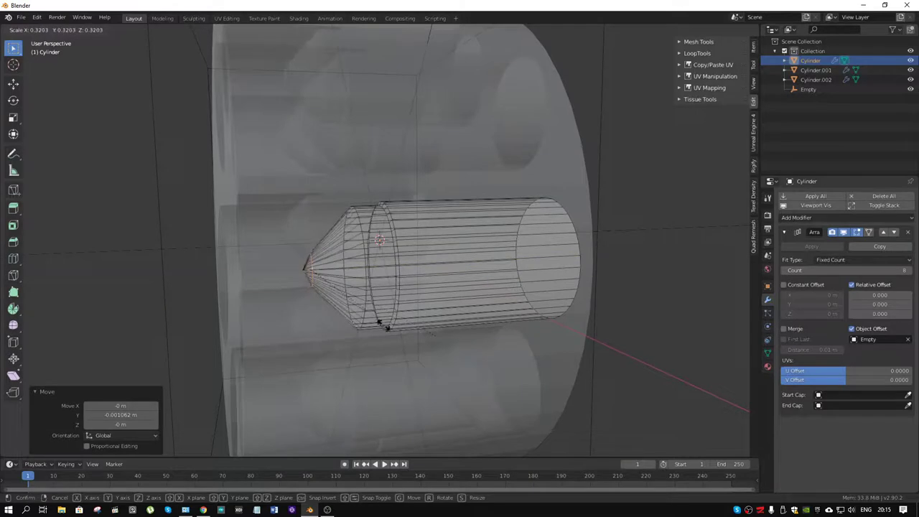
{"action": "left_click", "coordinate": [434, 331]}
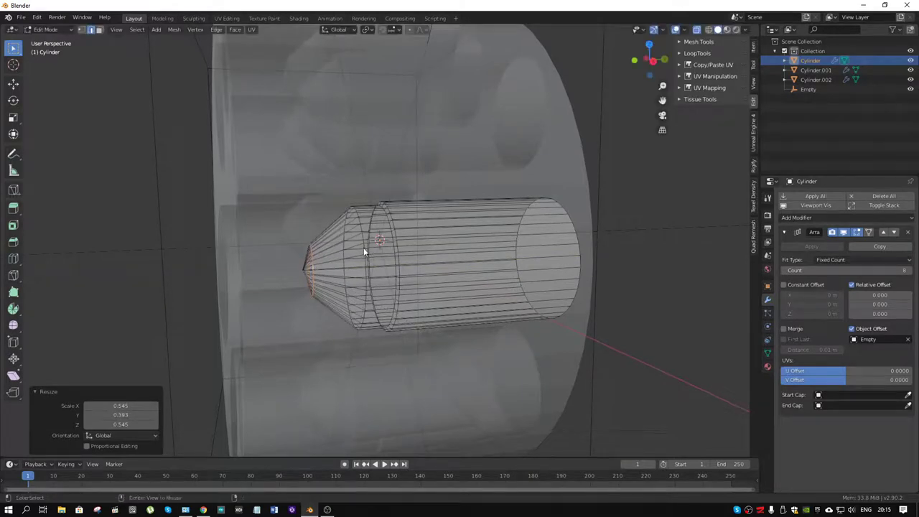
Slide the loop near the cone base along the Y axis.
{"action": "left_click", "coordinate": [364, 243], "text": "alt"}
{"action": "left_click", "coordinate": [361, 225], "text": "alt"}
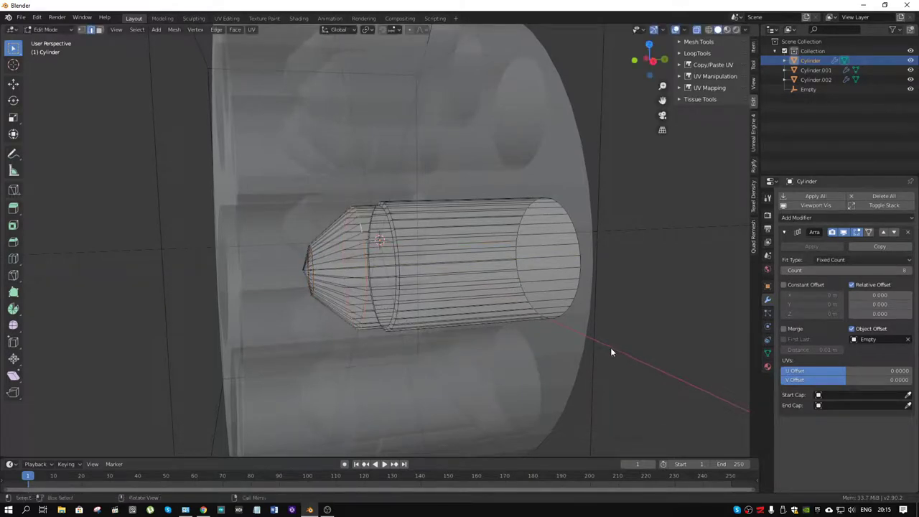
{"action": "key", "text": "g"}
{"action": "key", "text": "x"}
{"action": "key", "text": "y"}
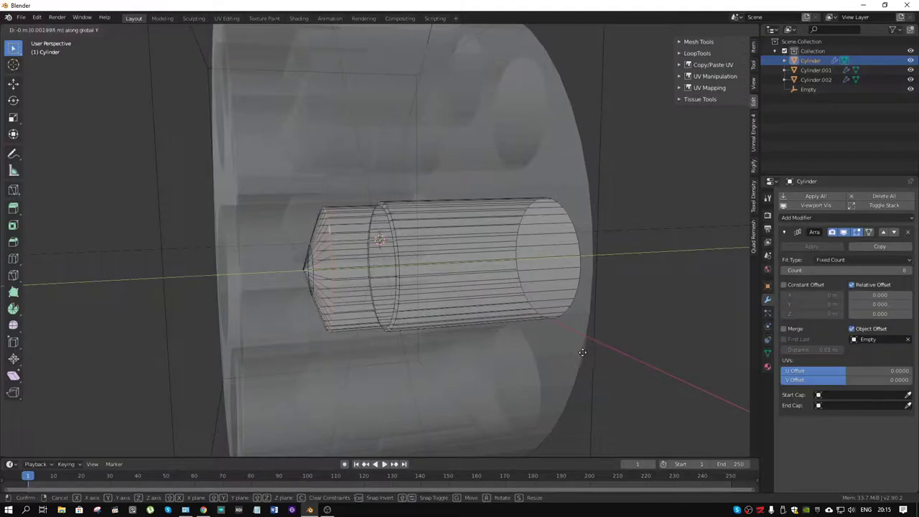
{"action": "left_click", "coordinate": [605, 367]}
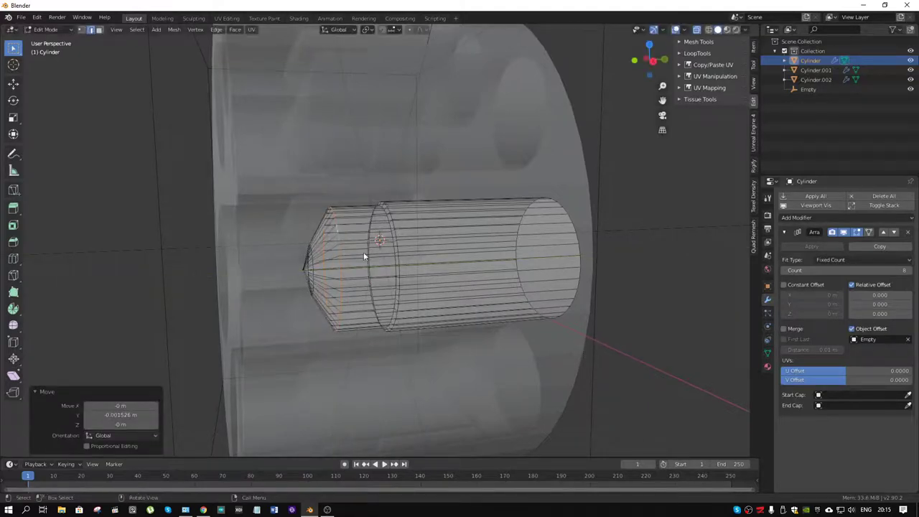
Add one more loop near the tip, scale it to smooth the curve, and return to Object Mode.
{"action": "key", "text": "ctrl+r"}
{"action": "left_click", "coordinate": [355, 219]}
{"action": "right_click", "coordinate": [356, 219]}
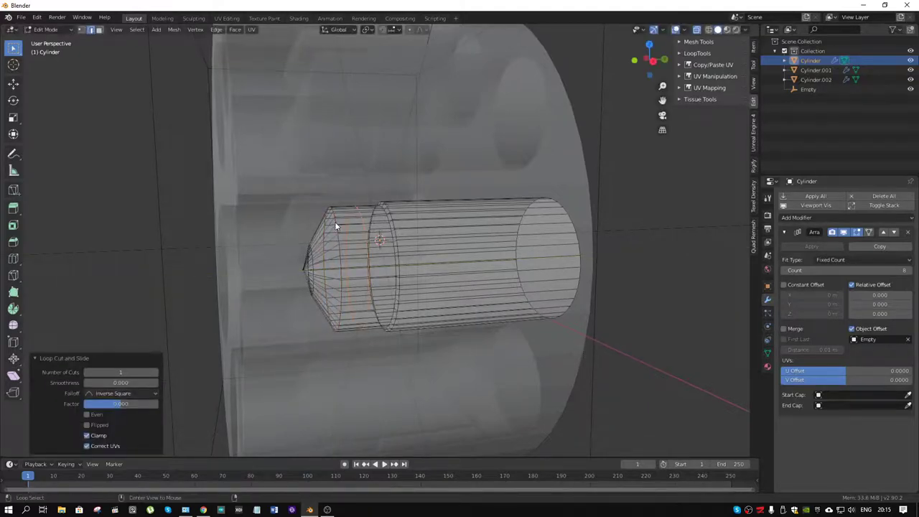
{"action": "left_click", "coordinate": [335, 226], "text": "alt"}
{"action": "key", "text": "s"}
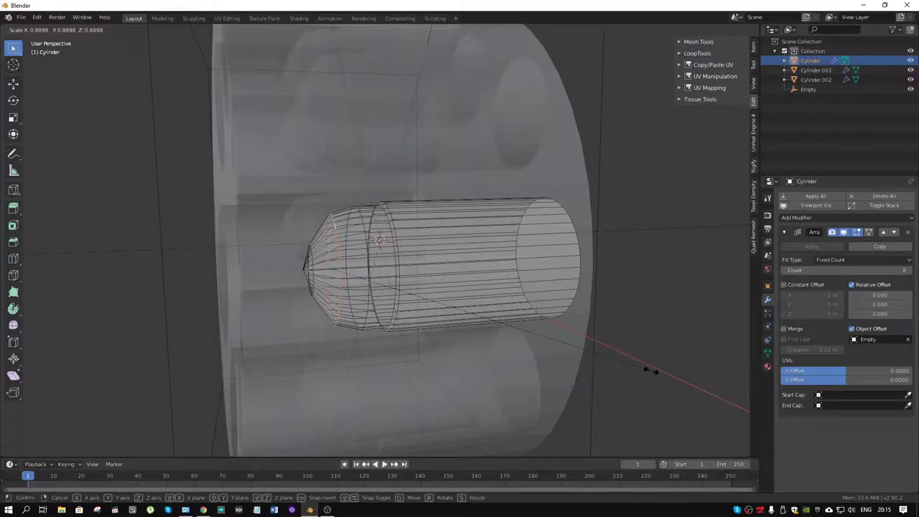
{"action": "left_click", "coordinate": [650, 370]}
{"action": "scroll", "coordinate": [465, 246], "scroll_direction": "down", "scroll_amount": 3}
{"action": "mouse_move", "coordinate": [465, 246]}
{"action": "middle_mouse_down"}
{"action": "mouse_move", "coordinate": [421, 248]}
{"action": "mouse_move", "coordinate": [476, 255]}
{"action": "middle_mouse_up"}
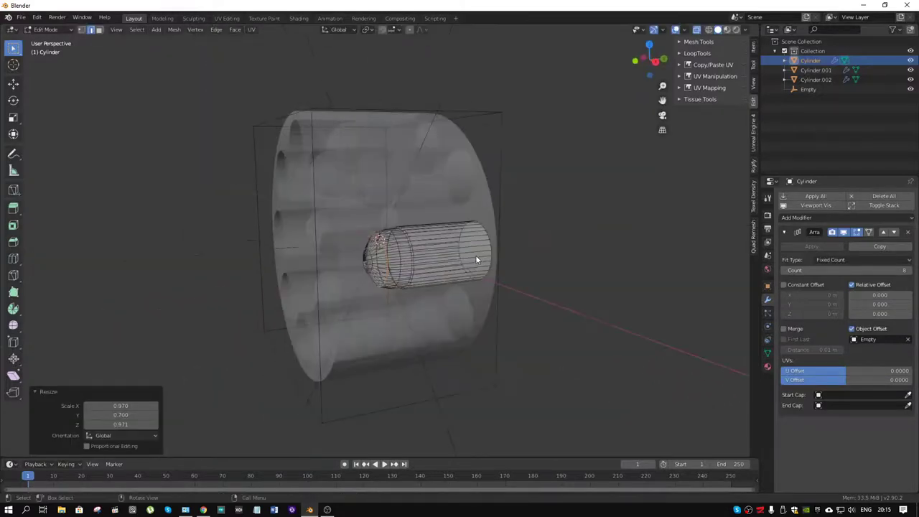
{"action": "key", "text": "Tab"}
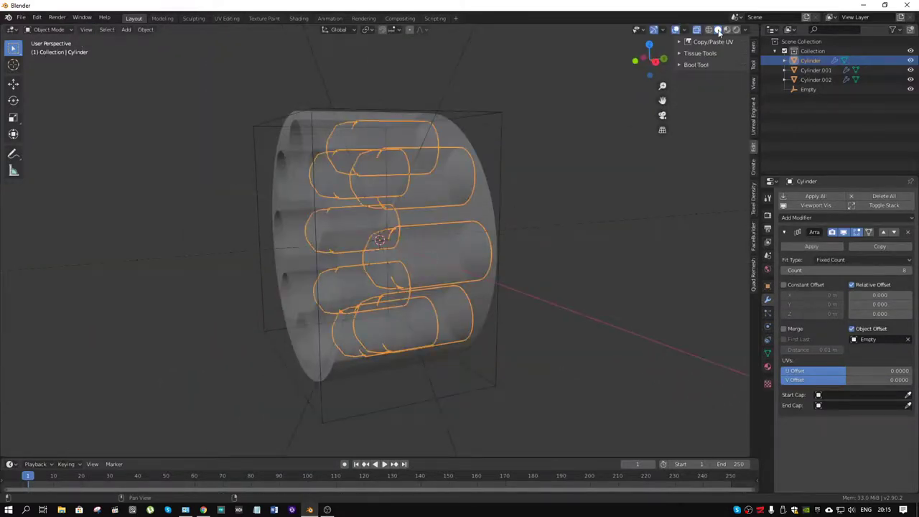
Switch to Solid shading and select the cartridge cylinder.
{"action": "left_click", "coordinate": [719, 33]}
{"action": "mouse_move", "coordinate": [387, 188]}
{"action": "middle_mouse_down"}
{"action": "mouse_move", "coordinate": [496, 199]}
{"action": "mouse_move", "coordinate": [375, 202]}
{"action": "mouse_move", "coordinate": [391, 161]}
{"action": "mouse_move", "coordinate": [455, 233]}
{"action": "mouse_move", "coordinate": [436, 218]}
{"action": "mouse_move", "coordinate": [450, 225]}
{"action": "mouse_move", "coordinate": [416, 261]}
{"action": "mouse_move", "coordinate": [368, 270]}
{"action": "mouse_move", "coordinate": [177, 252]}
{"action": "mouse_move", "coordinate": [252, 265]}
{"action": "mouse_move", "coordinate": [223, 279]}
{"action": "middle_mouse_up"}
{"action": "left_click", "coordinate": [391, 161]}
{"action": "scroll", "coordinate": [441, 230], "scroll_direction": "down", "scroll_amount": 2}
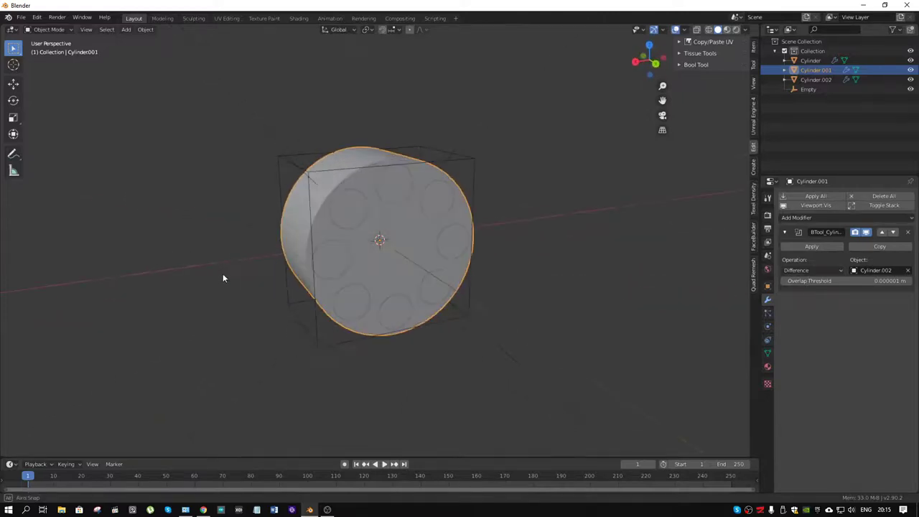
{"action": "left_click", "coordinate": [358, 219]}
Enter Edit Mode on the cartridge with X-ray on, zoomed in on its rear end.
{"action": "key", "text": "ctrl+Tab"}
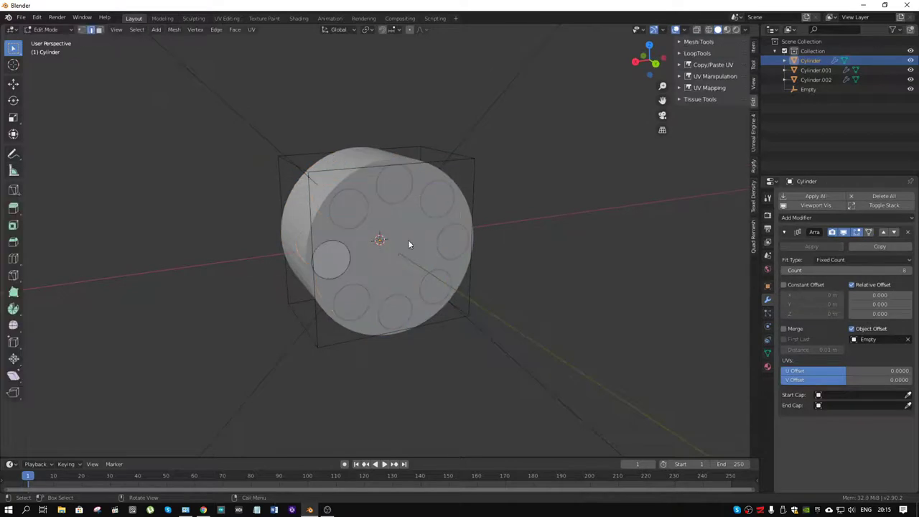
{"action": "scroll", "coordinate": [402, 244], "scroll_direction": "up", "scroll_amount": 3}
{"action": "middle_click_drag", "start_coordinate": [399, 250], "coordinate": [476, 243]}
{"action": "key", "text": "alt+z"}
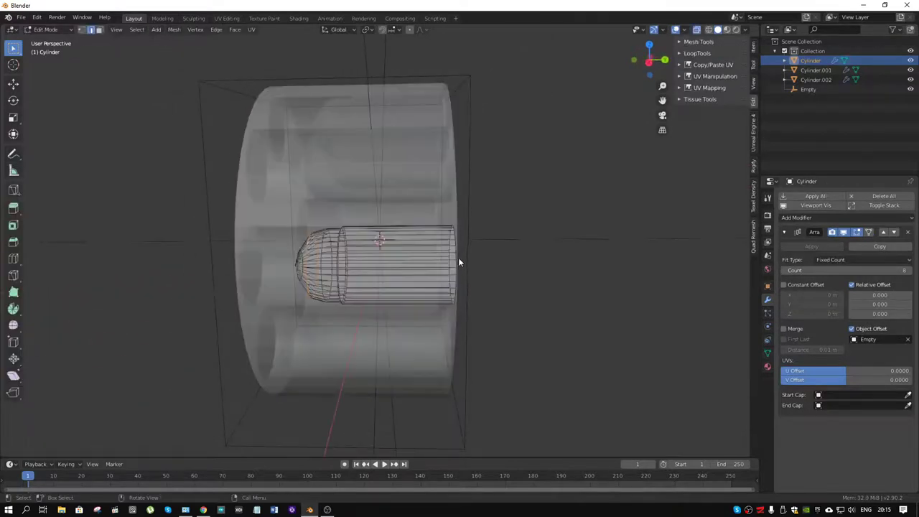
{"action": "scroll", "coordinate": [457, 260], "scroll_direction": "up", "scroll_amount": 3}
{"action": "scroll", "coordinate": [483, 259], "scroll_direction": "up", "scroll_amount": 2}
{"action": "scroll", "coordinate": [454, 243], "scroll_direction": "down", "scroll_amount": 2}
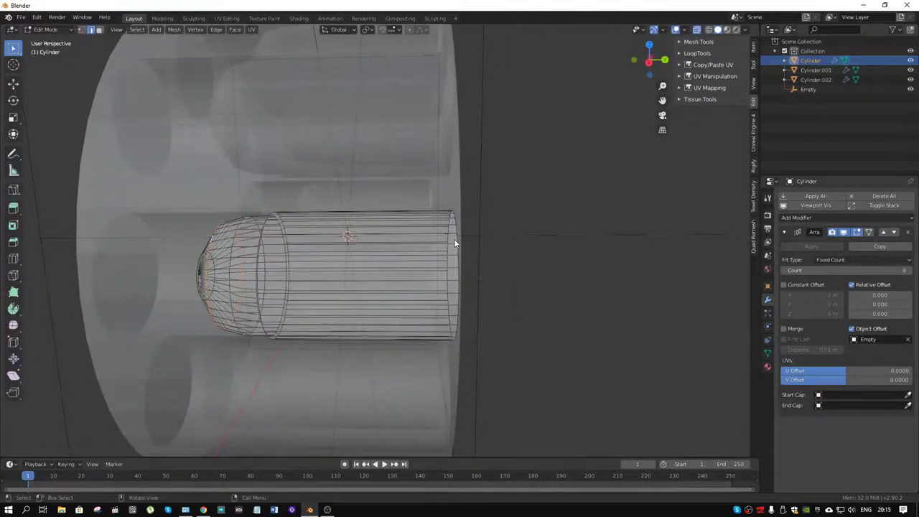
{"action": "scroll", "coordinate": [451, 235], "scroll_direction": "up", "scroll_amount": 1}
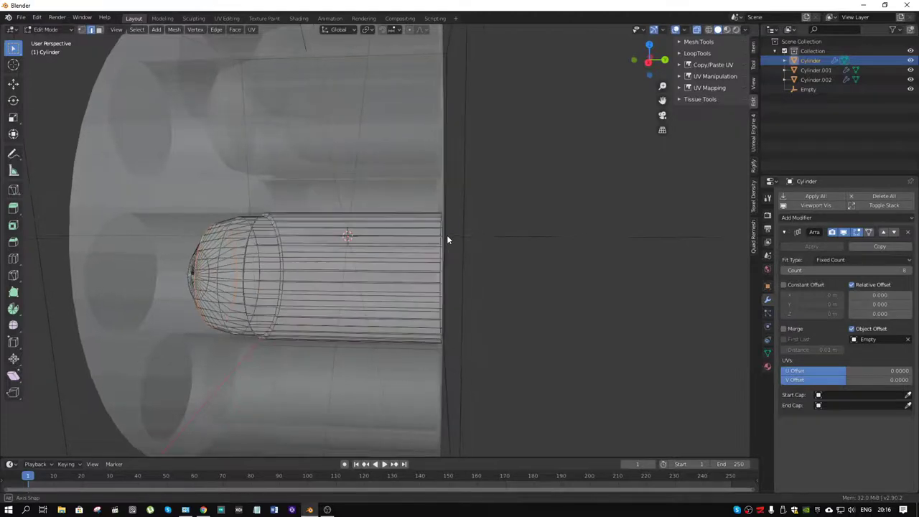
{"action": "scroll", "coordinate": [447, 235], "scroll_direction": "up", "scroll_amount": 2}
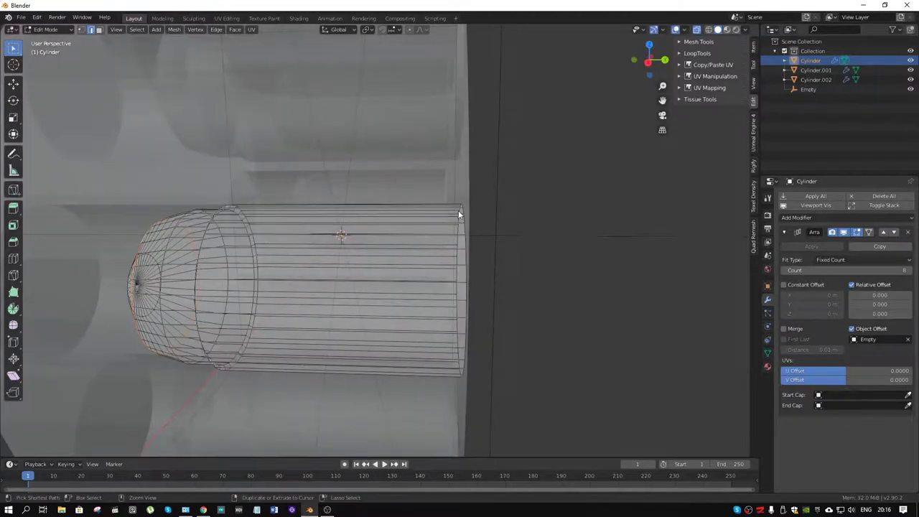
Add two loop cuts near the rear end, checking the browser reference, and select the rim-side face band.
{"action": "key", "text": "ctrl+r"}
{"action": "left_click", "coordinate": [458, 212]}
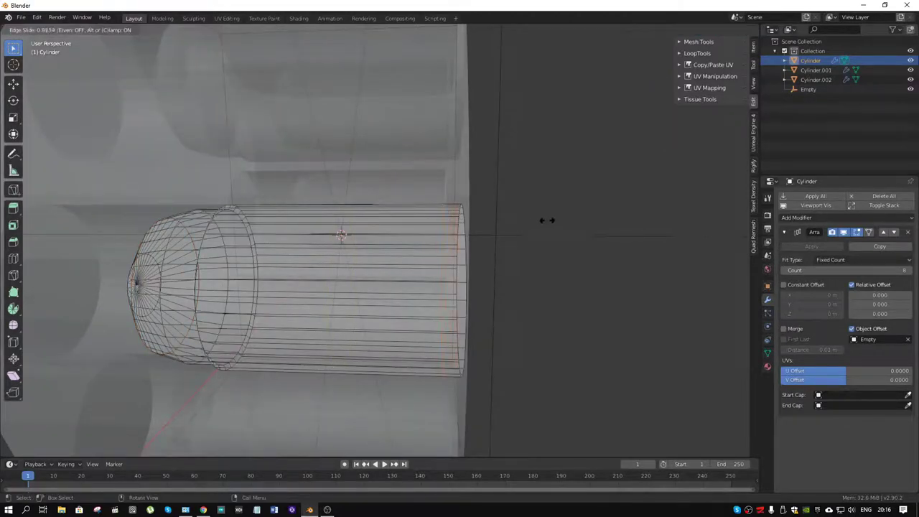
{"action": "left_click", "coordinate": [550, 220]}
{"action": "left_click", "coordinate": [204, 510]}
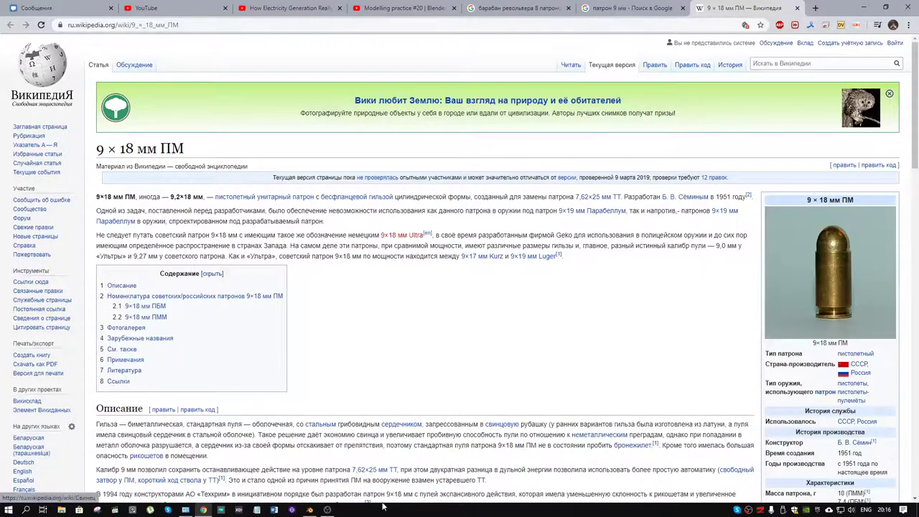
{"action": "mouse_move", "coordinate": [310, 510]}
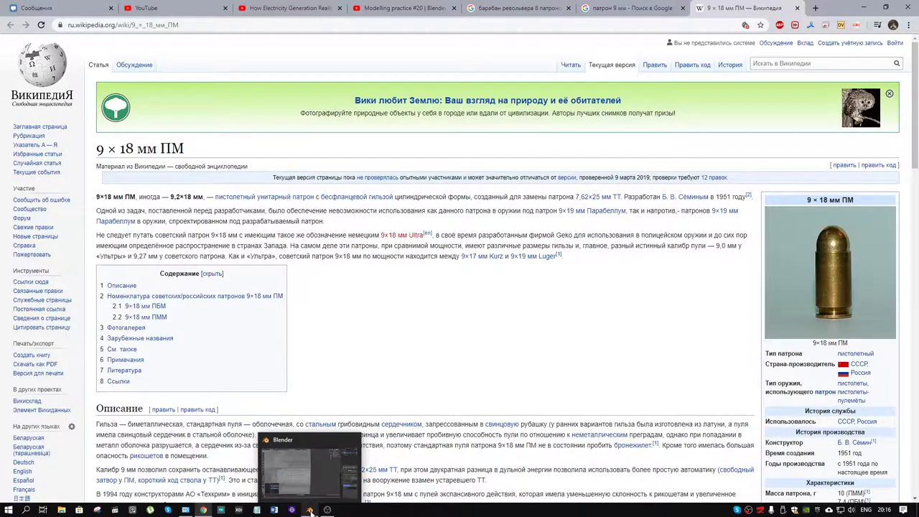
{"action": "left_click", "coordinate": [311, 511]}
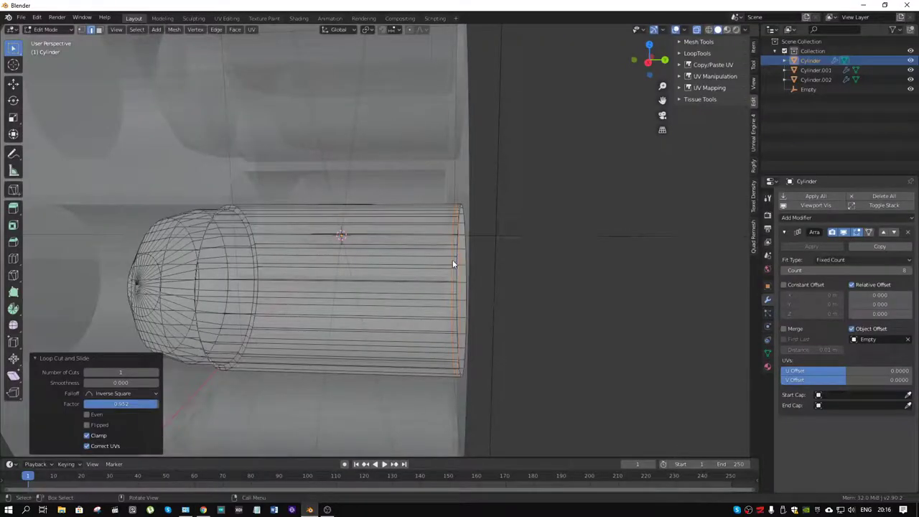
{"action": "key", "text": "g"}
{"action": "key", "text": "g"}
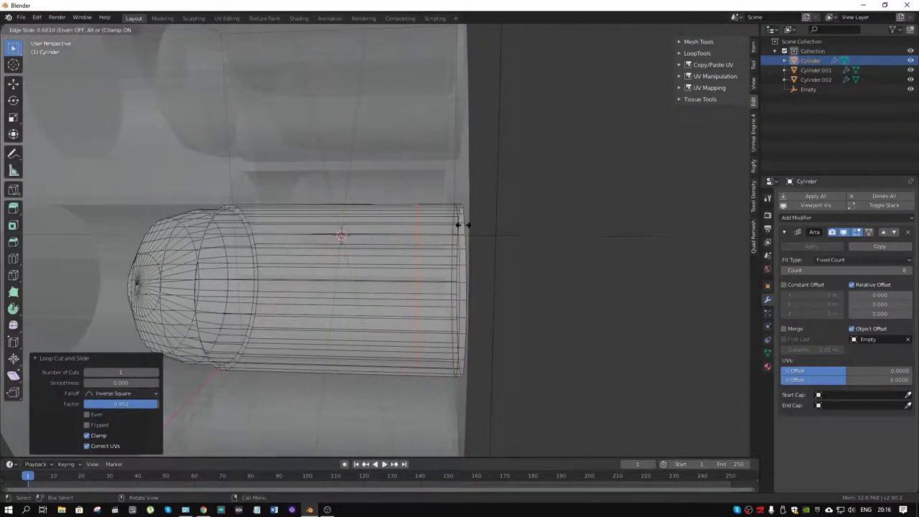
{"action": "left_click", "coordinate": [458, 226]}
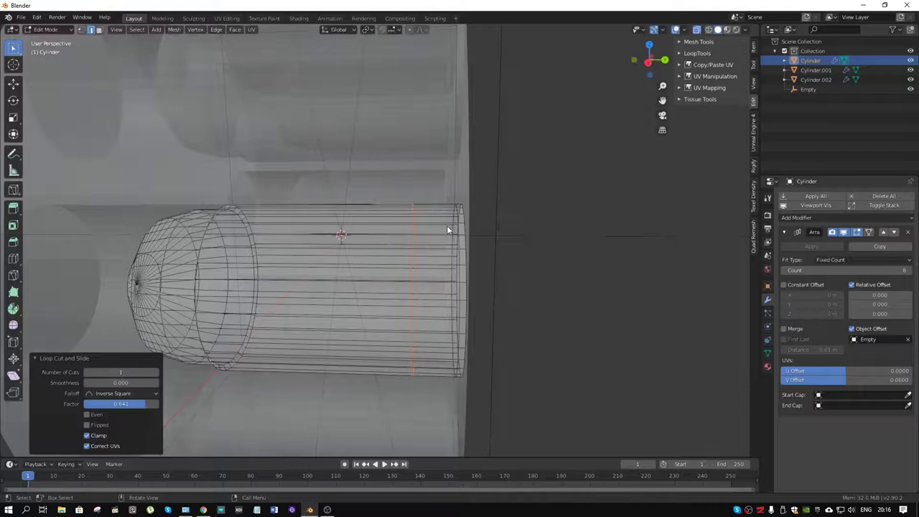
{"action": "key", "text": "3"}
{"action": "left_click", "coordinate": [434, 217], "text": "alt"}
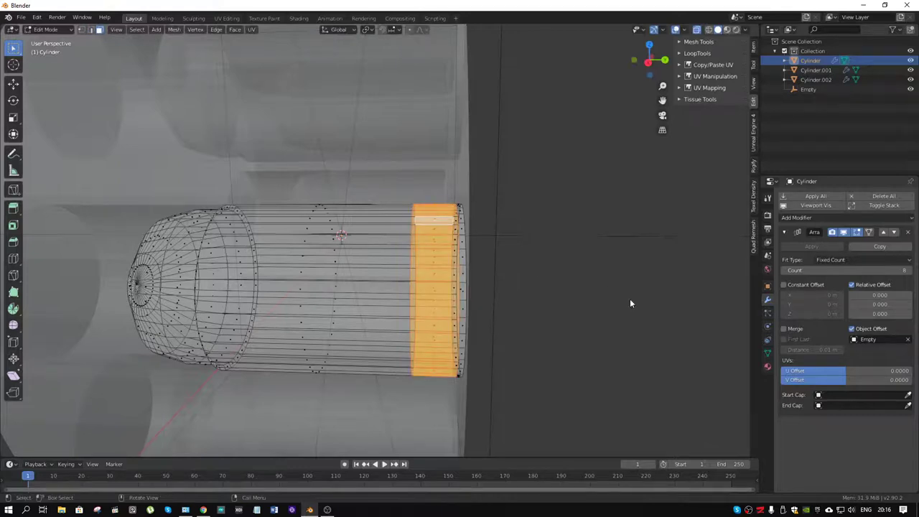
Inset the rear face band with a negative depth to sink a groove.
{"action": "key", "text": "i"}
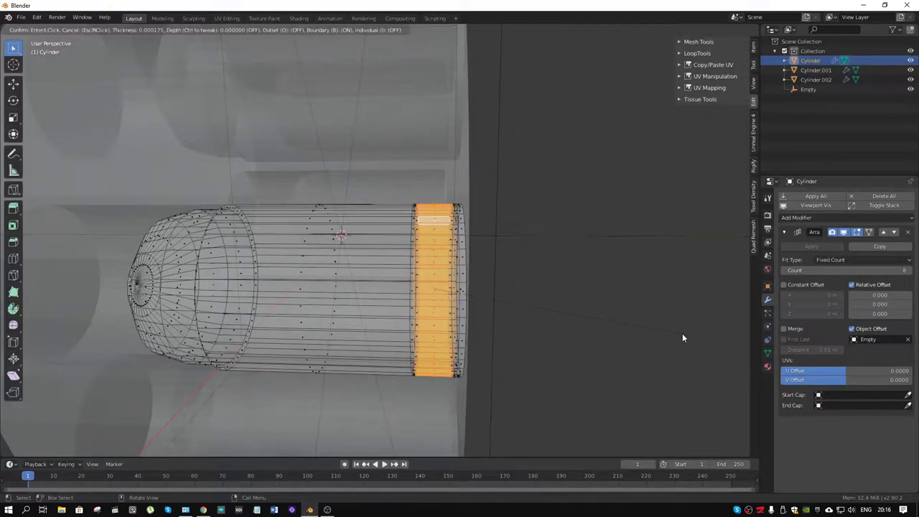
{"action": "left_click", "coordinate": [682, 337]}
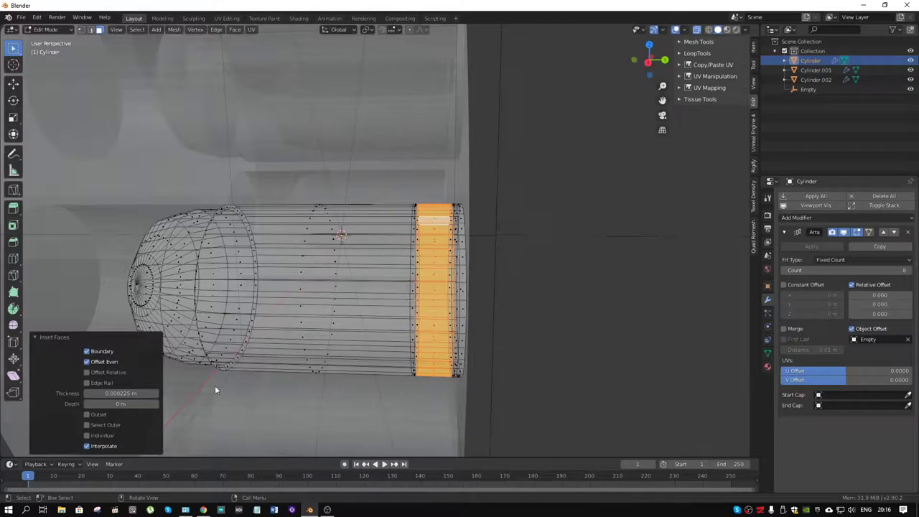
{"action": "left_click_drag", "start_coordinate": [120, 404], "coordinate": [154, 404]}
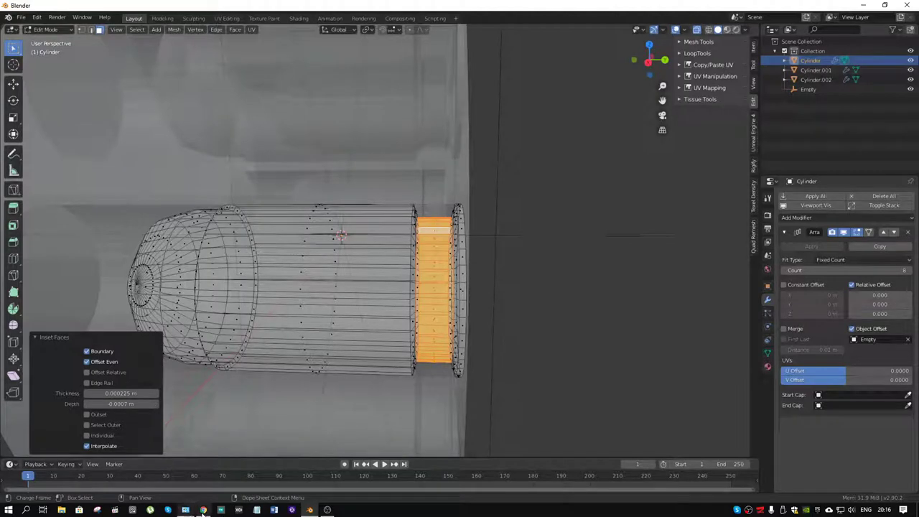
{"action": "left_click", "coordinate": [203, 510]}
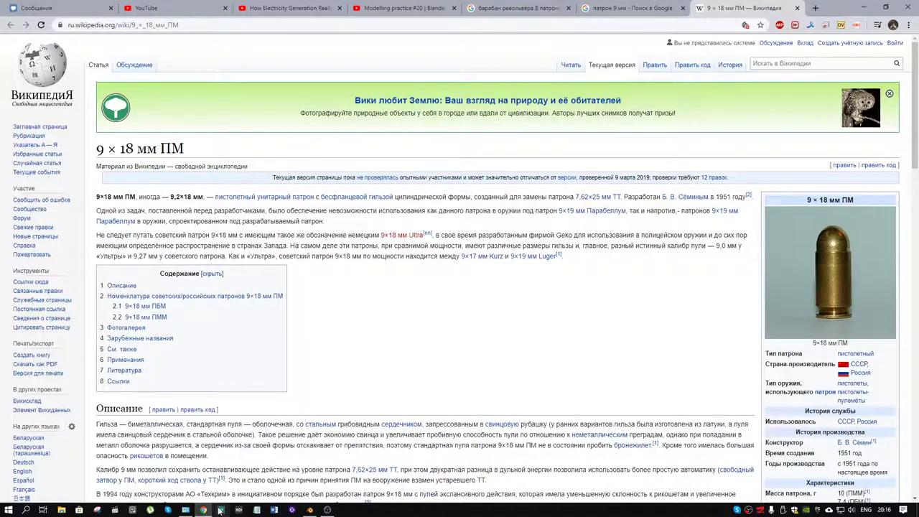
{"action": "left_click", "coordinate": [310, 510]}
Select the rim's edge loop, change the snapping target, and slide the loop along Y.
{"action": "scroll", "coordinate": [451, 239], "scroll_direction": "up", "scroll_amount": 2}
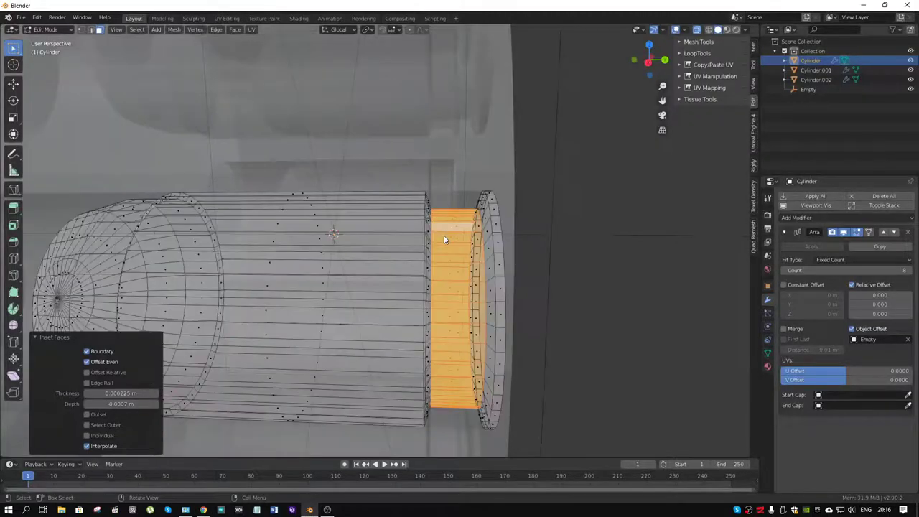
{"action": "left_click", "coordinate": [483, 239], "text": "alt"}
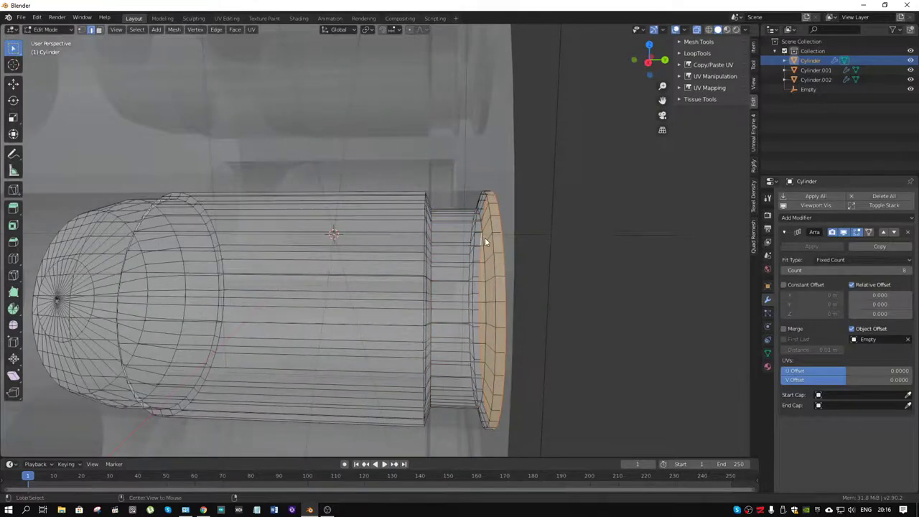
{"action": "left_click", "coordinate": [484, 238], "text": "alt"}
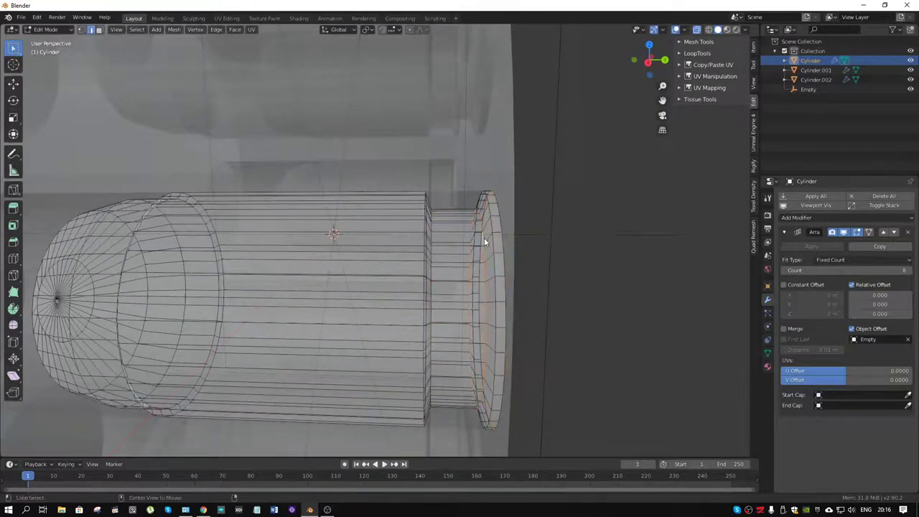
{"action": "left_click", "coordinate": [393, 31]}
{"action": "left_click", "coordinate": [390, 64]}
{"action": "key", "text": "g"}
{"action": "key", "text": "y"}
{"action": "left_click", "coordinate": [441, 248]}
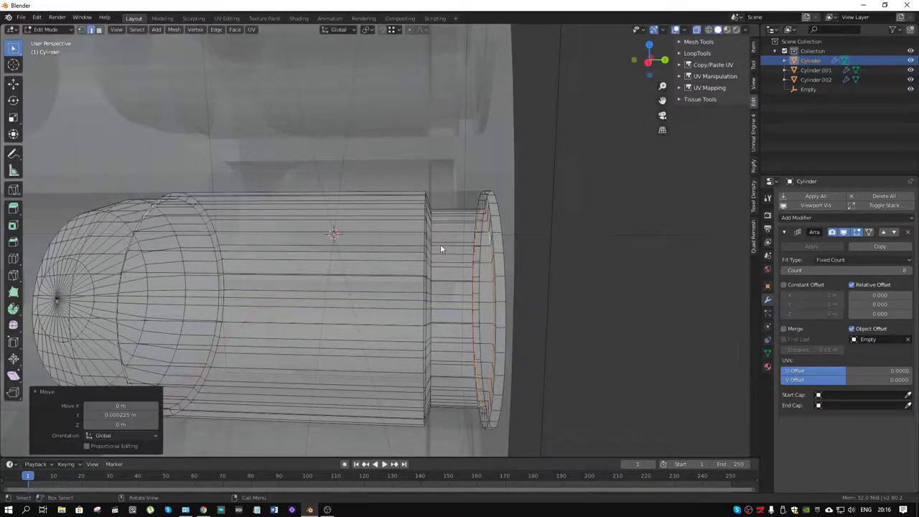
Slide the groove-edge loop 0.000662 m along Y and add another loop to the selection.
{"action": "left_click", "coordinate": [431, 229], "text": "alt"}
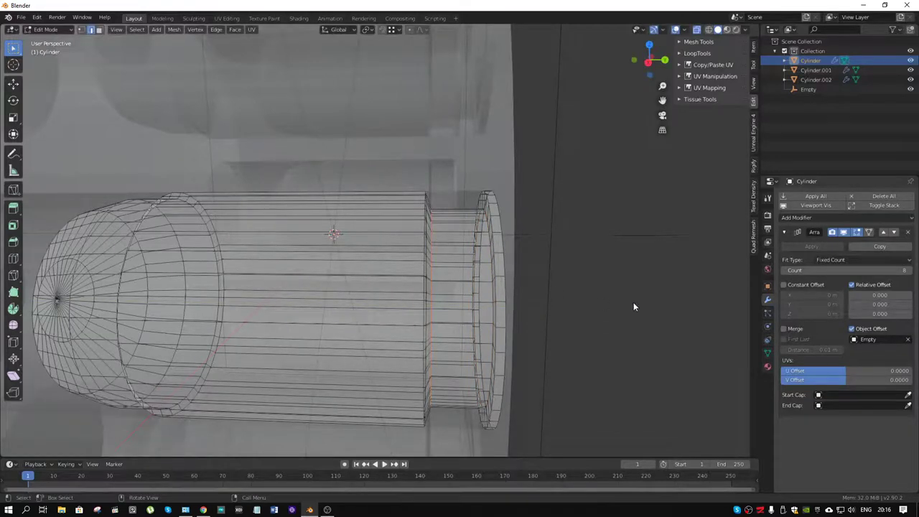
{"action": "key", "text": "g"}
{"action": "key", "text": "y"}
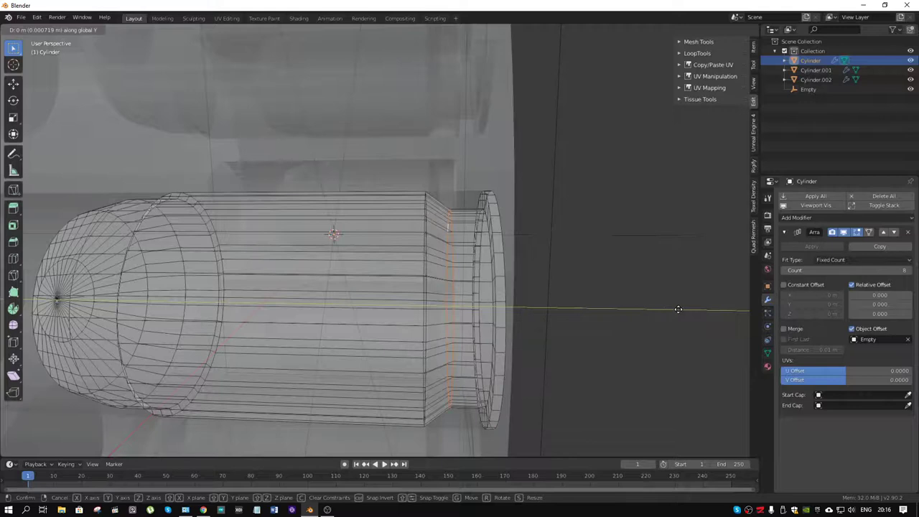
{"action": "left_click", "coordinate": [677, 314]}
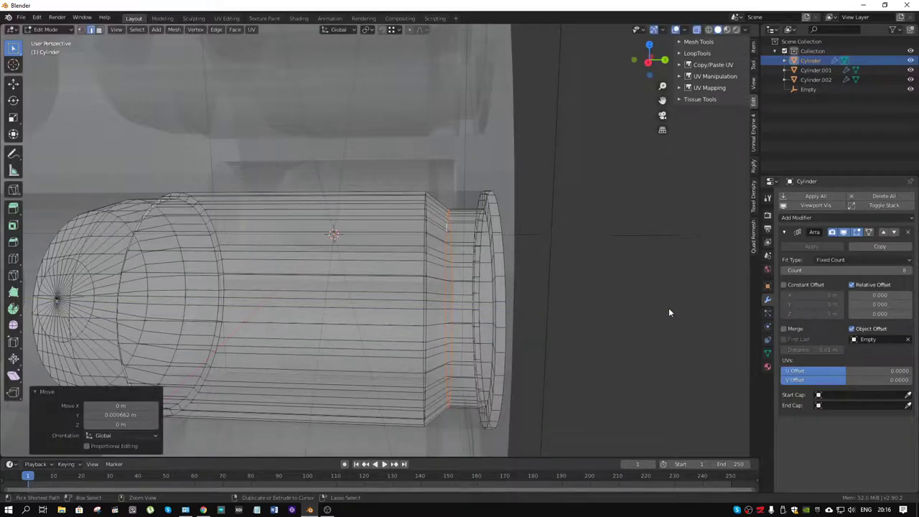
{"action": "left_click", "coordinate": [428, 242], "text": "alt+shift"}
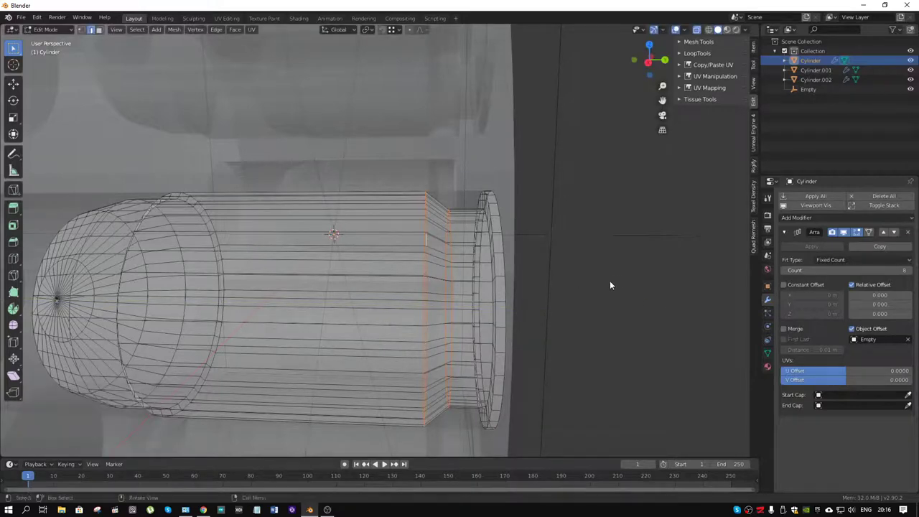
Bevel the edge loop before the groove with 2 segments at 0.00057 m.
{"action": "key", "text": "ctrl+b"}
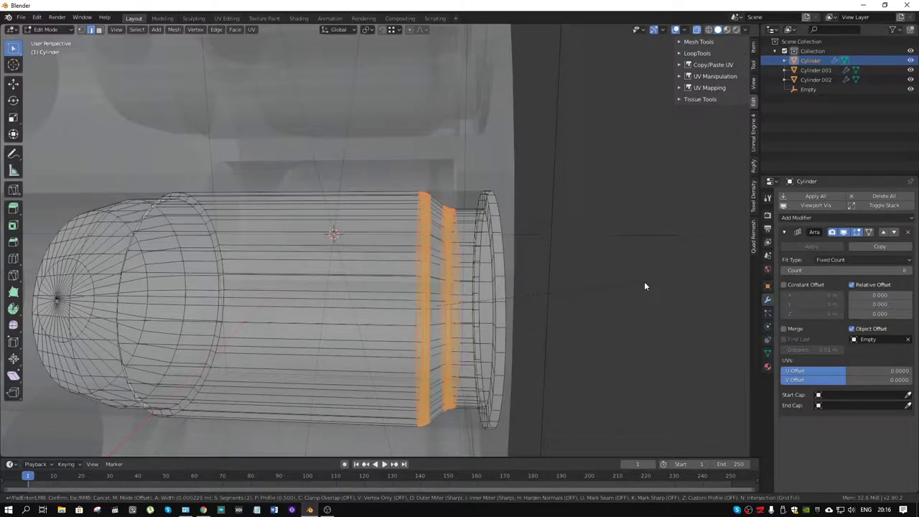
{"action": "key", "text": "Escape"}
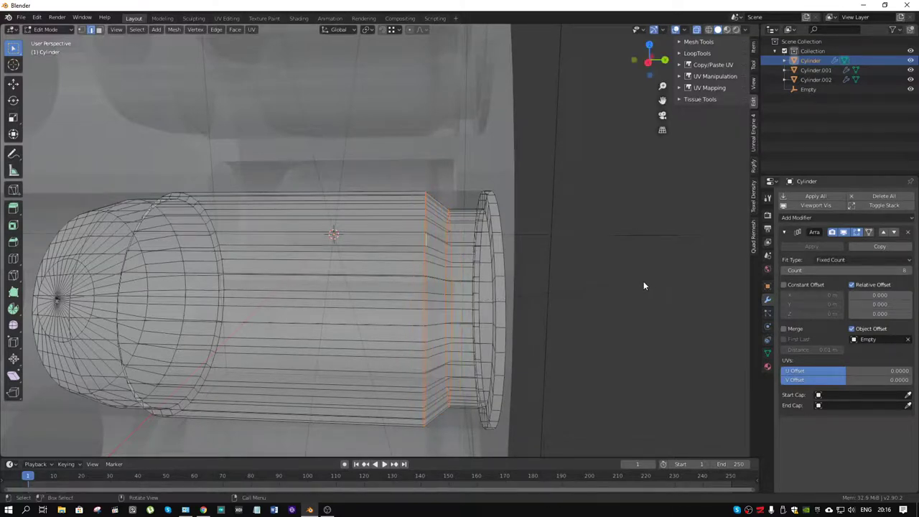
{"action": "left_click", "coordinate": [450, 234], "text": "alt"}
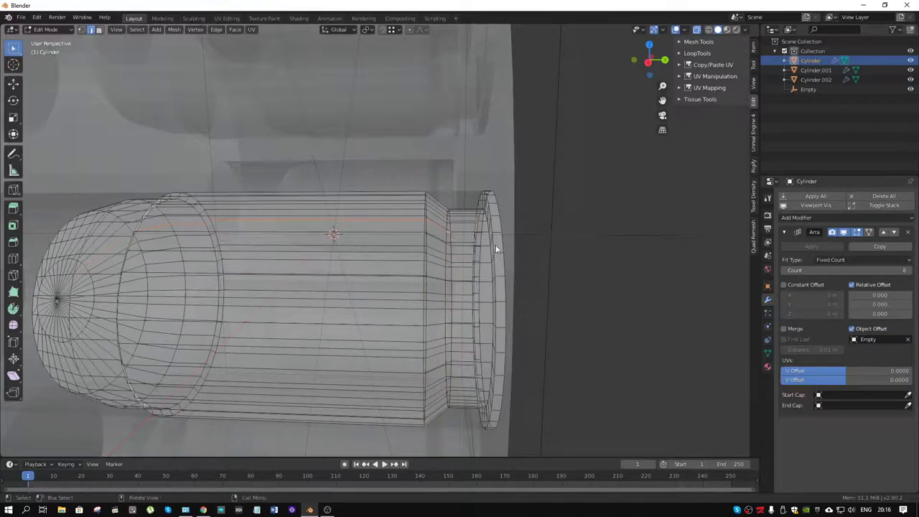
{"action": "left_click", "coordinate": [449, 237], "text": "alt"}
{"action": "key", "text": "ctrl+b"}
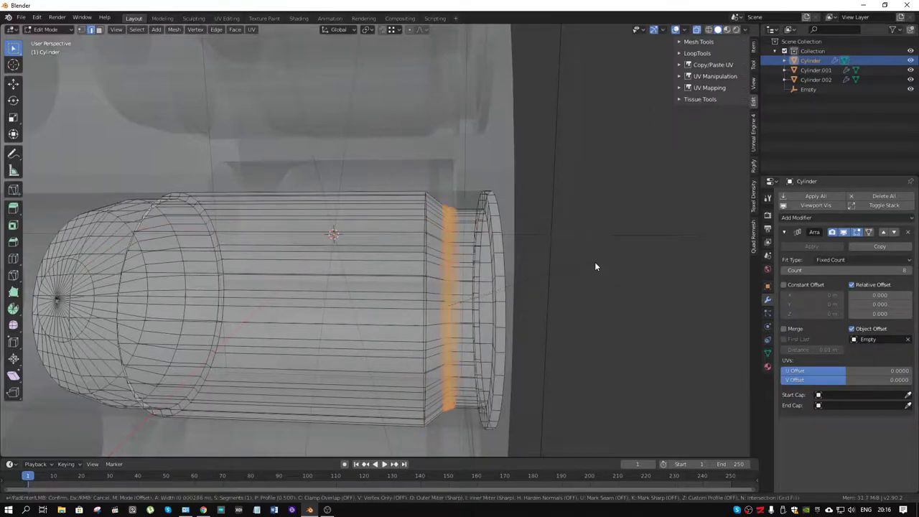
{"action": "scroll", "coordinate": [603, 269], "scroll_direction": "up", "scroll_amount": 1}
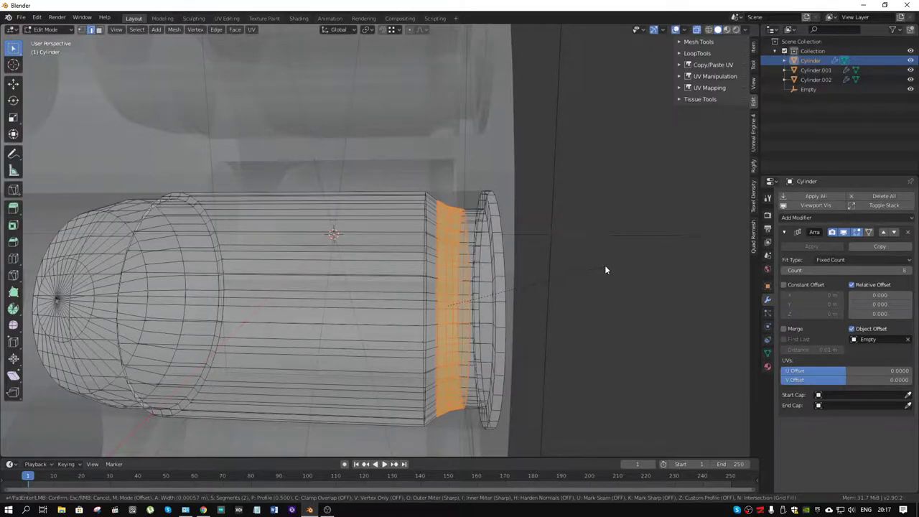
{"action": "left_click", "coordinate": [606, 269]}
Return to Object Mode, select Cylinder.001, and bring up the 9×18 mm PM article.
{"action": "scroll", "coordinate": [497, 257], "scroll_direction": "down", "scroll_amount": 5}
{"action": "mouse_move", "coordinate": [507, 255]}
{"action": "middle_mouse_down"}
{"action": "mouse_move", "coordinate": [437, 275]}
{"action": "mouse_move", "coordinate": [401, 272]}
{"action": "middle_mouse_up"}
{"action": "scroll", "coordinate": [496, 258], "scroll_direction": "up", "scroll_amount": 2}
{"action": "key", "text": "ctrl+Tab"}
{"action": "scroll", "coordinate": [453, 264], "scroll_direction": "down", "scroll_amount": 2}
{"action": "left_click", "coordinate": [403, 227]}
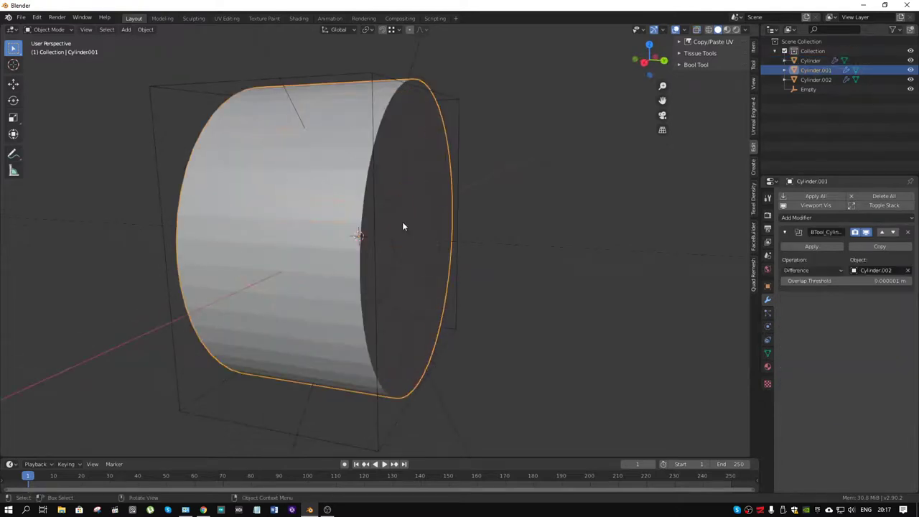
{"action": "left_click", "coordinate": [203, 510]}
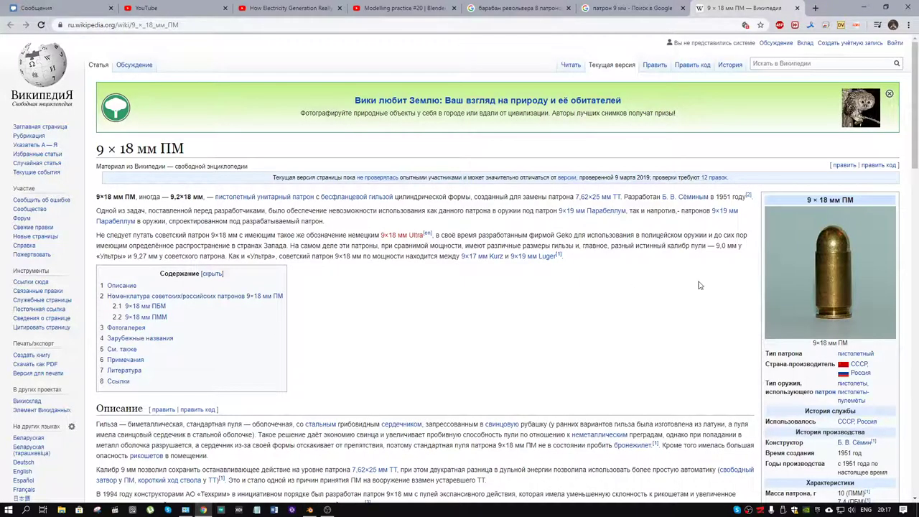
View the enlarged 9×18 mm cartridge photo and gallery, then select the name '9,2×18 мм'.
{"action": "left_click", "coordinate": [848, 316]}
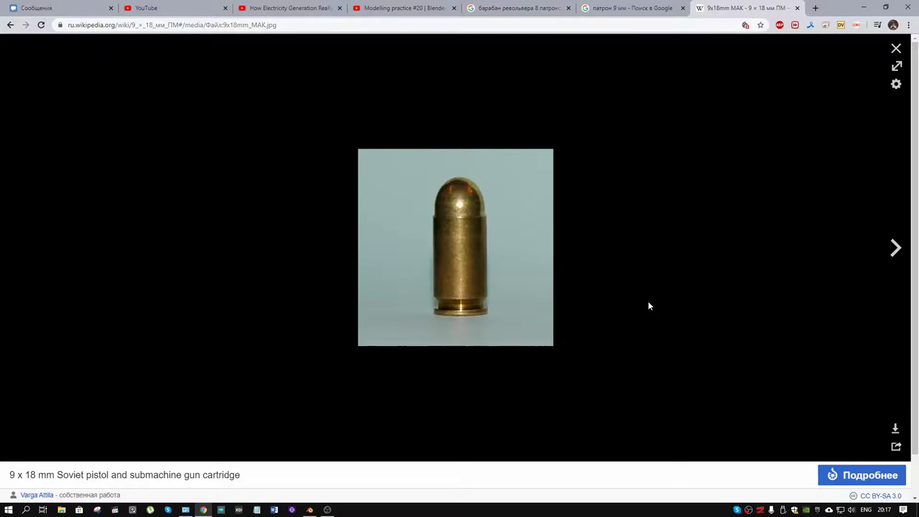
{"action": "left_click", "coordinate": [897, 49]}
{"action": "scroll", "coordinate": [776, 311], "scroll_direction": "down", "scroll_amount": 1}
{"action": "scroll", "coordinate": [777, 311], "scroll_direction": "down", "scroll_amount": 6}
{"action": "scroll", "coordinate": [777, 311], "scroll_direction": "down", "scroll_amount": 4}
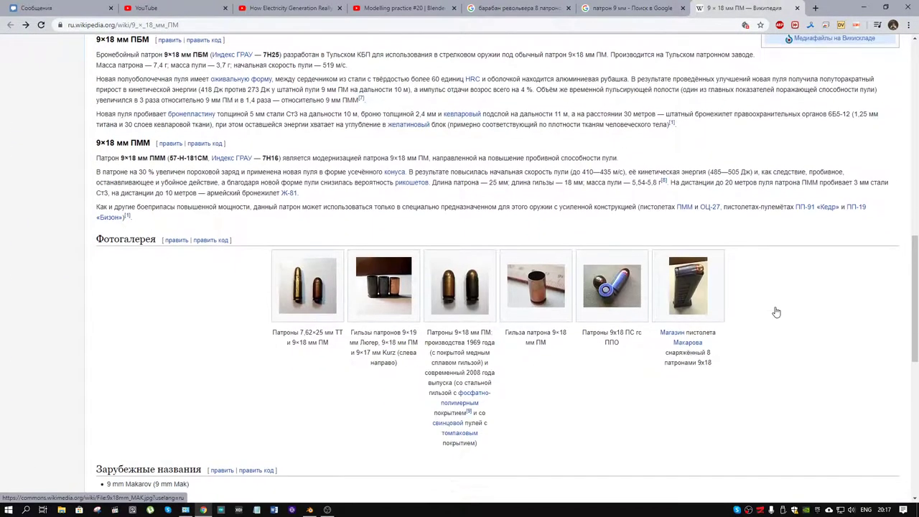
{"action": "scroll", "coordinate": [506, 266], "scroll_direction": "up", "scroll_amount": 3}
{"action": "scroll", "coordinate": [506, 267], "scroll_direction": "up", "scroll_amount": 7}
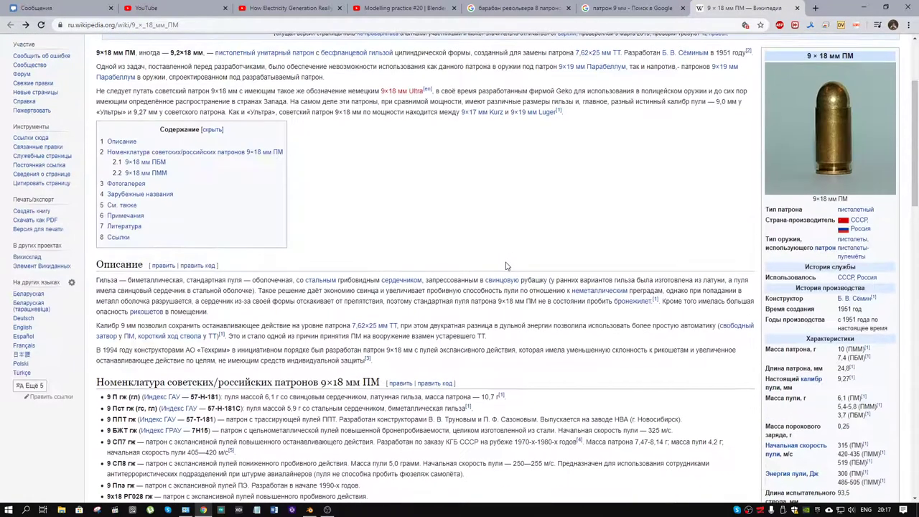
{"action": "scroll", "coordinate": [506, 267], "scroll_direction": "up", "scroll_amount": 2}
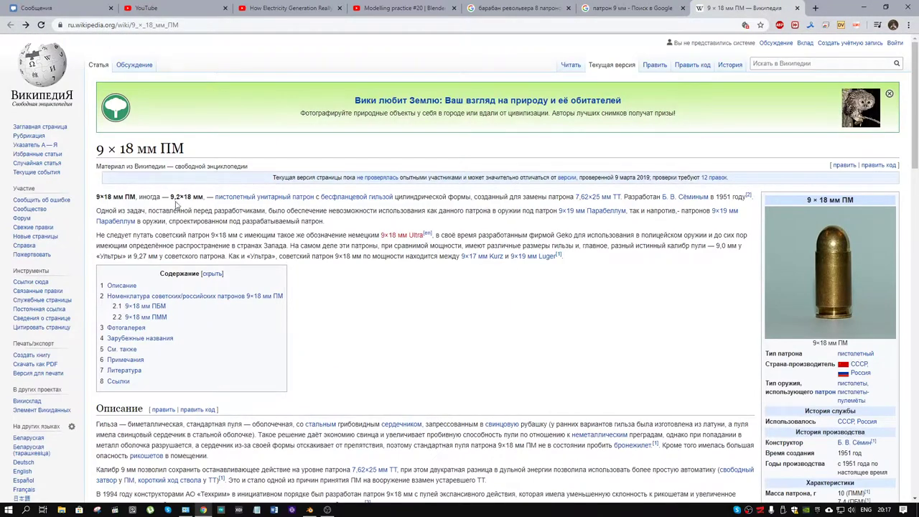
{"action": "left_click_drag", "start_coordinate": [171, 196], "coordinate": [202, 197]}
Search Google Images for the selected text '9,2×18 мм'.
{"action": "right_click", "coordinate": [202, 197]}
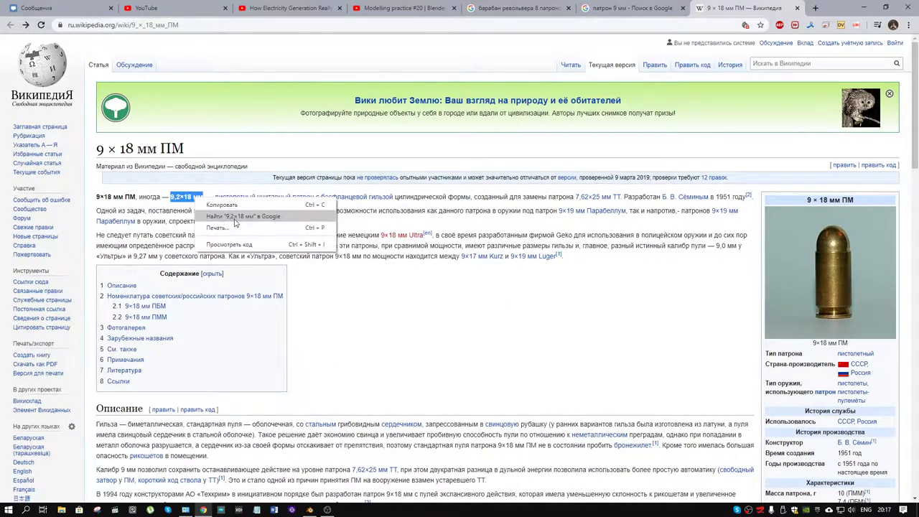
{"action": "left_click", "coordinate": [235, 215]}
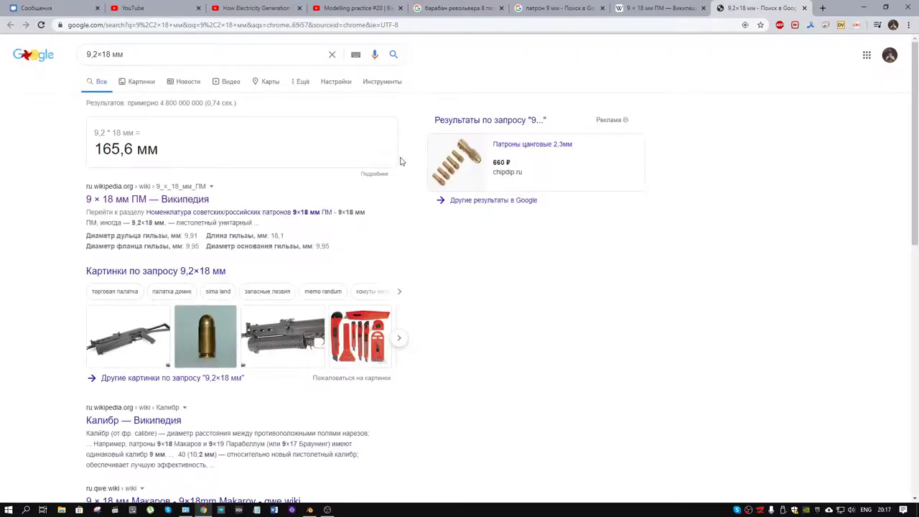
{"action": "left_click", "coordinate": [140, 82]}
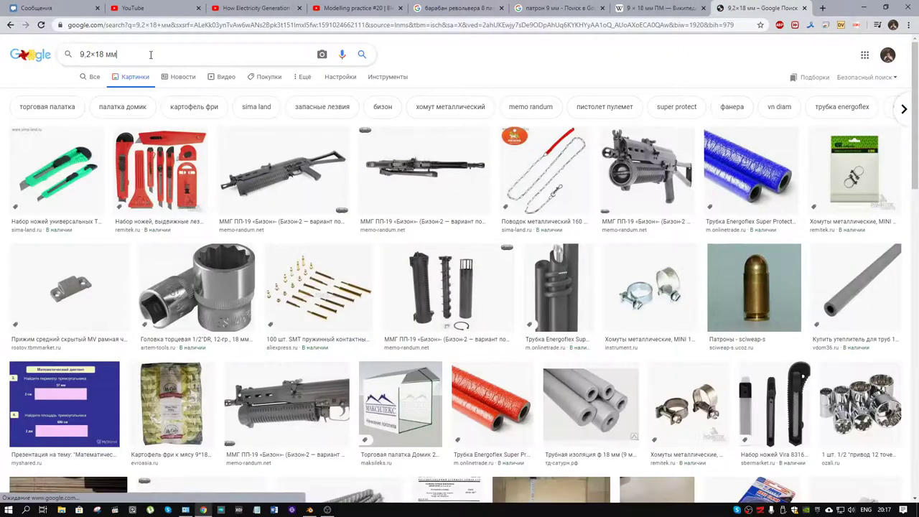
Refine the search to '9,2×18 мм патрон' and open the dimensioned 9×18 PM cartridge drawing.
{"action": "left_click", "coordinate": [151, 54]}
{"action": "type", "text": "gf"}
{"action": "key", "text": "BackSpace"}
{"action": "key", "text": "BackSpace"}
{"action": "key", "text": "alt+shift"}
{"action": "type", "text": "па"}
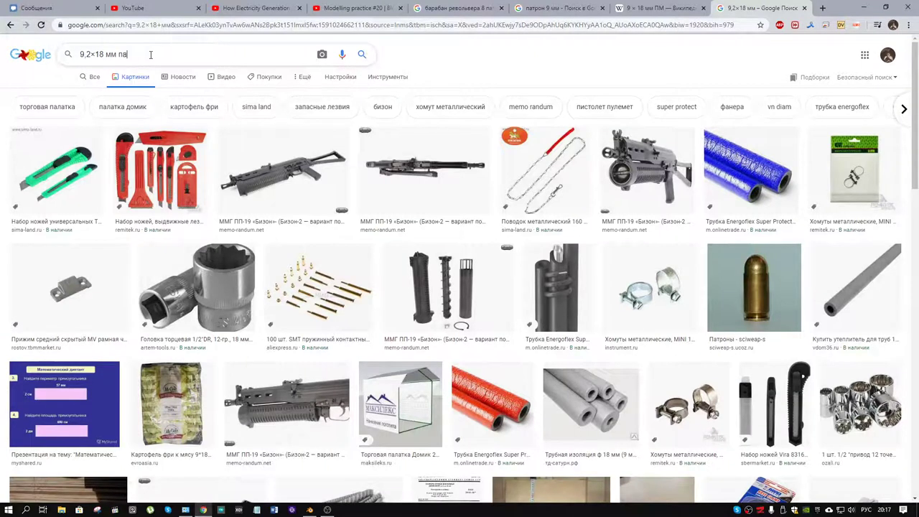
{"action": "type", "text": "трон"}
{"action": "key", "text": "Return"}
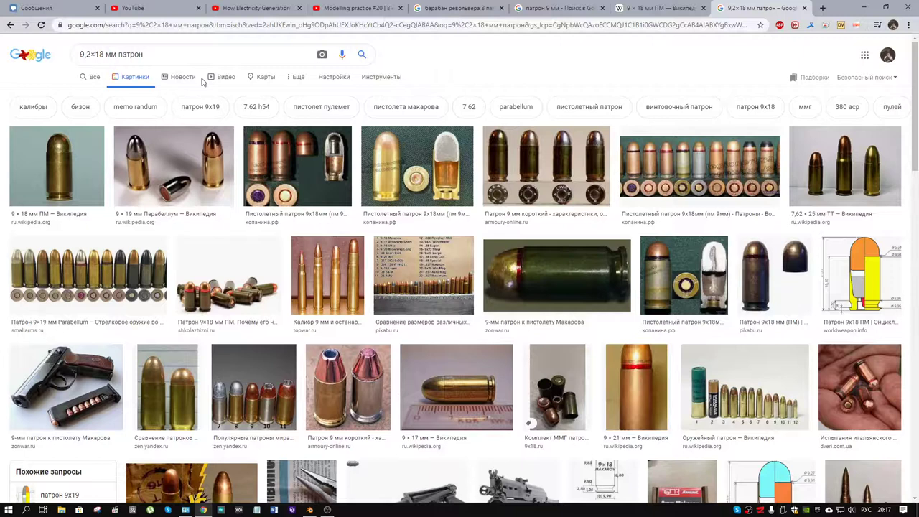
{"action": "left_click", "coordinate": [869, 283]}
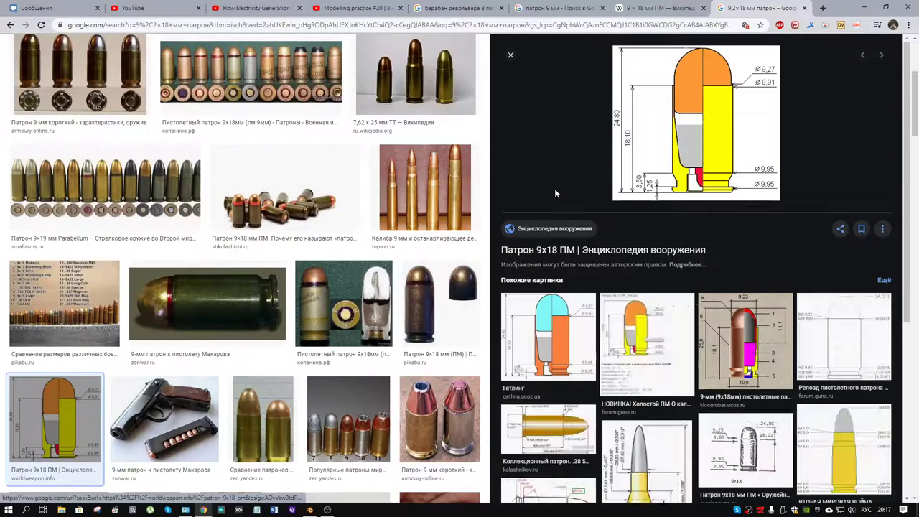
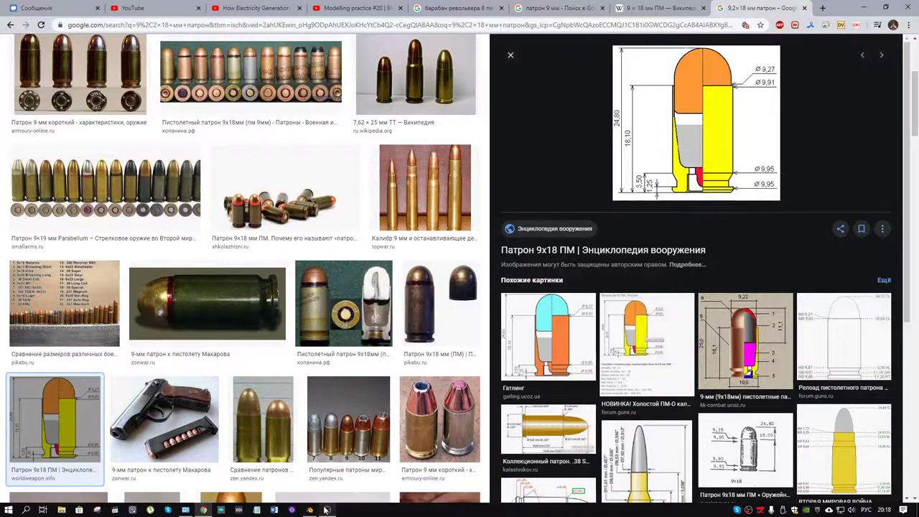
Scroll through the 9x18 cartridge reference images in Google Images.
{"action": "scroll", "coordinate": [286, 237], "scroll_direction": "down", "scroll_amount": 3}
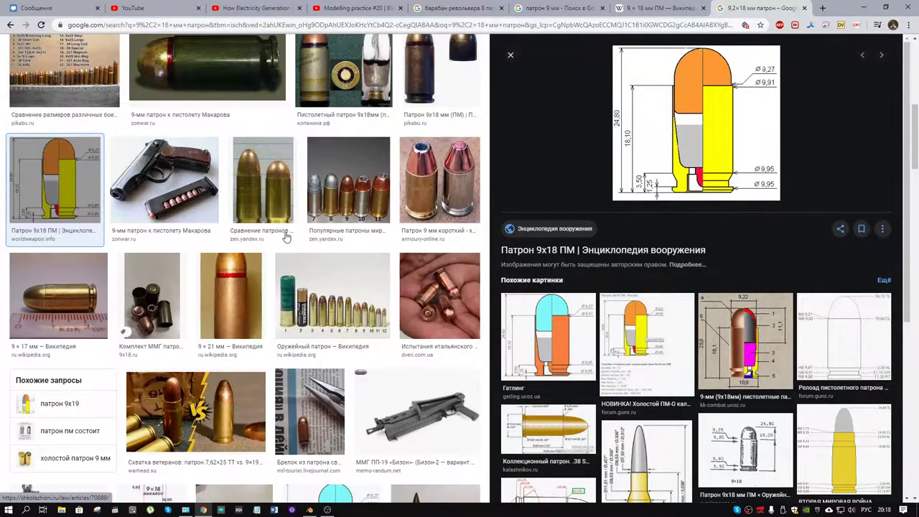
{"action": "scroll", "coordinate": [287, 233], "scroll_direction": "up", "scroll_amount": 3}
Select the arrayed Cylinder, enter Edit Mode and turn on X-ray.
{"action": "left_click", "coordinate": [310, 510]}
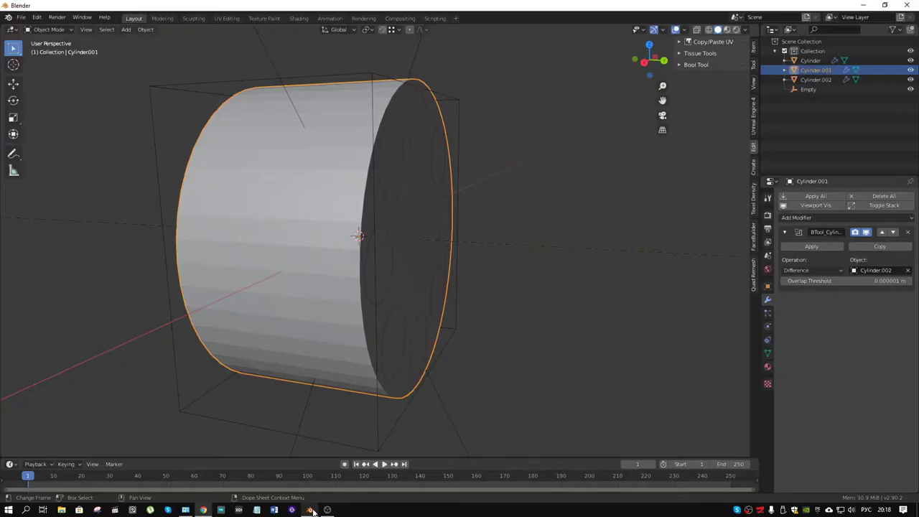
{"action": "mouse_move", "coordinate": [461, 147]}
{"action": "middle_mouse_down"}
{"action": "mouse_move", "coordinate": [355, 158]}
{"action": "mouse_move", "coordinate": [419, 151]}
{"action": "mouse_move", "coordinate": [449, 207]}
{"action": "middle_mouse_up"}
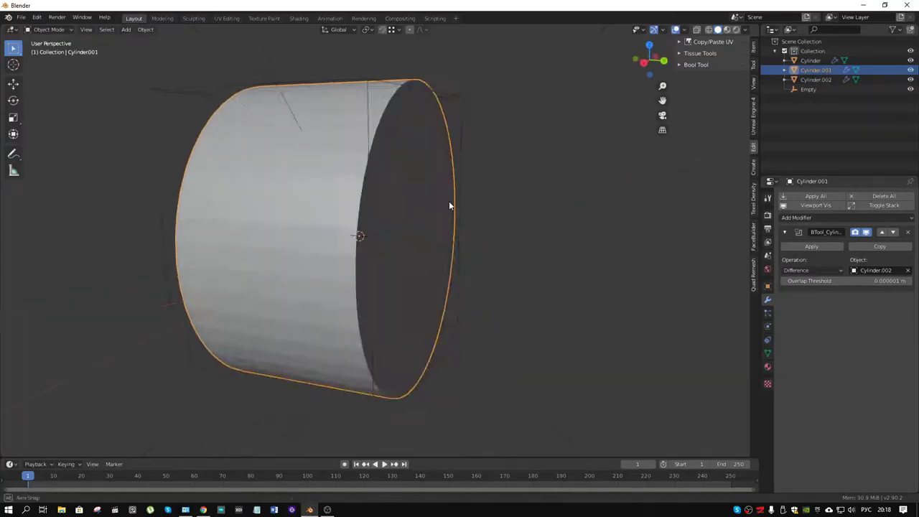
{"action": "left_click", "coordinate": [385, 265]}
{"action": "key", "text": "ctrl+Tab"}
{"action": "left_click", "coordinate": [387, 246]}
{"action": "scroll", "coordinate": [386, 251], "scroll_direction": "up", "scroll_amount": 3}
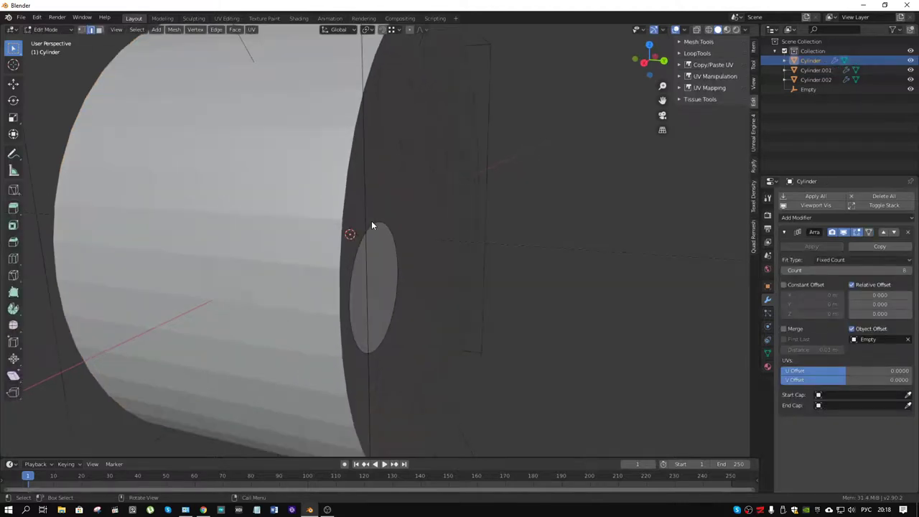
{"action": "key", "text": "alt+z"}
Scale the tube's open-end edge loop to 1.110 on X and Z only.
{"action": "middle_click_drag", "start_coordinate": [393, 216], "coordinate": [407, 229]}
{"action": "scroll", "coordinate": [406, 229], "scroll_direction": "up", "scroll_amount": 2}
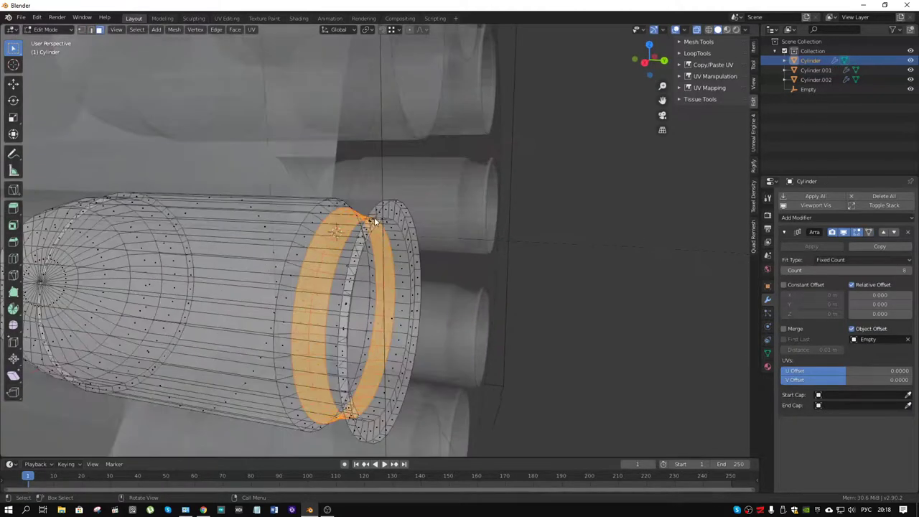
{"action": "left_click", "coordinate": [376, 219], "text": "alt"}
{"action": "scroll", "coordinate": [486, 225], "scroll_direction": "down", "scroll_amount": 2}
{"action": "middle_click_drag", "start_coordinate": [486, 225], "coordinate": [510, 235]}
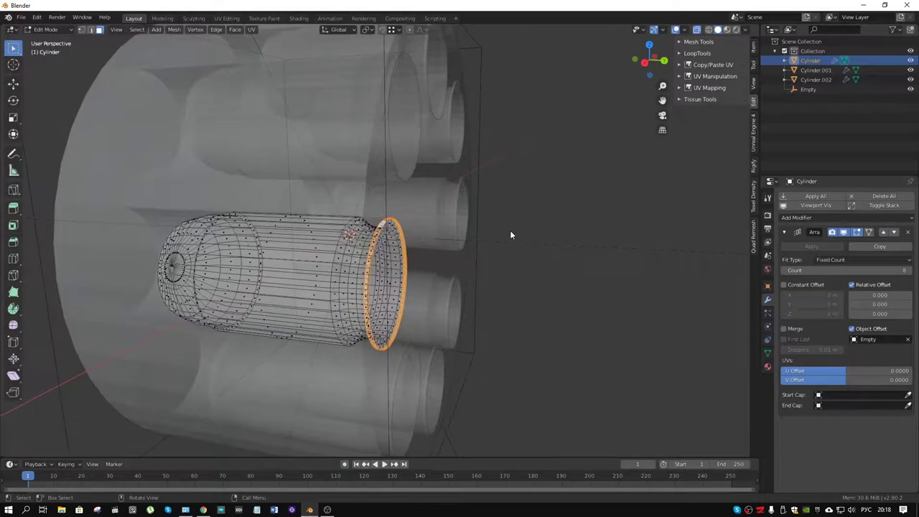
{"action": "key", "text": "s"}
{"action": "key", "text": "shift+y"}
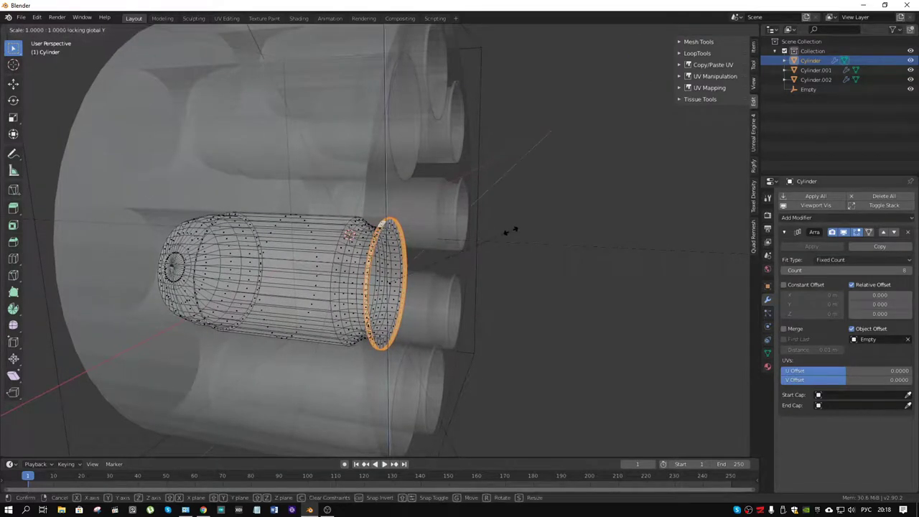
{"action": "left_click", "coordinate": [525, 227]}
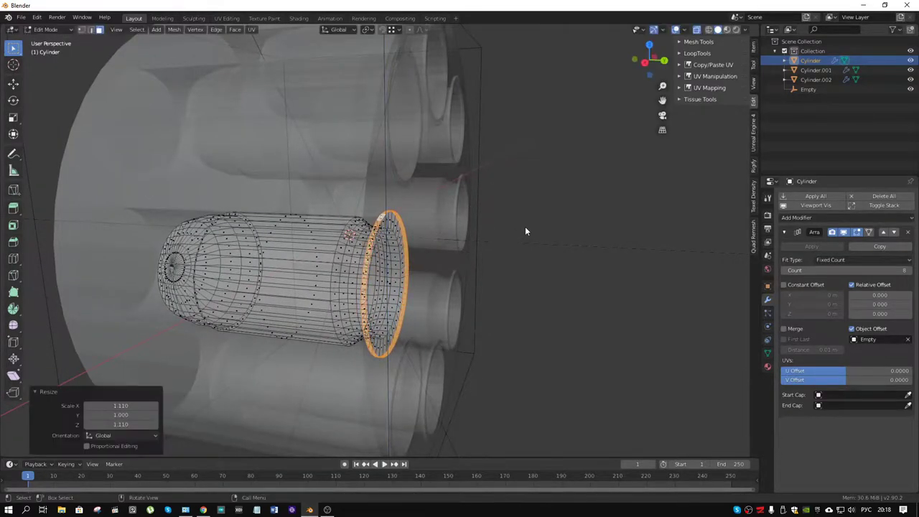
Return to Object Mode and select Cylinder.002, turning its end face toward the view.
{"action": "middle_click_drag", "start_coordinate": [525, 226], "coordinate": [449, 251]}
{"action": "key", "text": "ctrl+Tab"}
{"action": "left_click", "coordinate": [359, 248]}
{"action": "scroll", "coordinate": [359, 237], "scroll_direction": "down", "scroll_amount": 3}
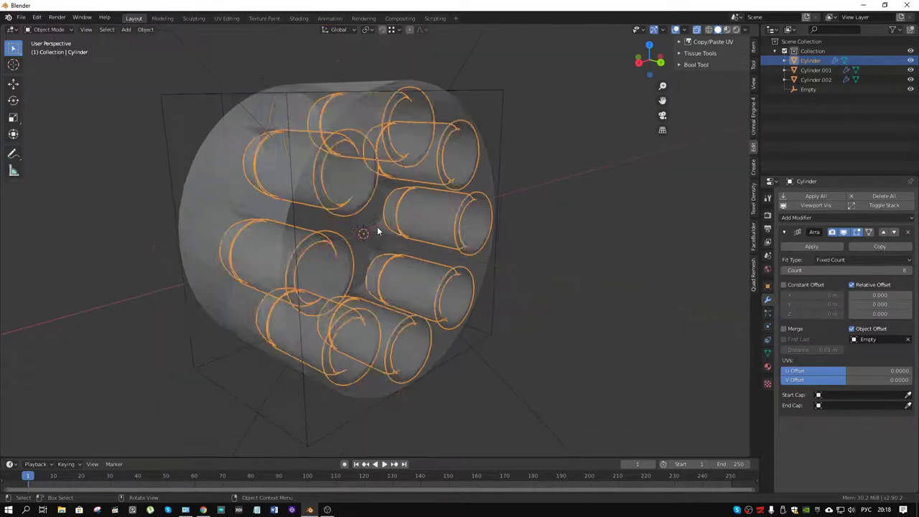
{"action": "mouse_move", "coordinate": [377, 226]}
{"action": "middle_mouse_down"}
{"action": "mouse_move", "coordinate": [431, 198]}
{"action": "mouse_move", "coordinate": [411, 194]}
{"action": "middle_mouse_up"}
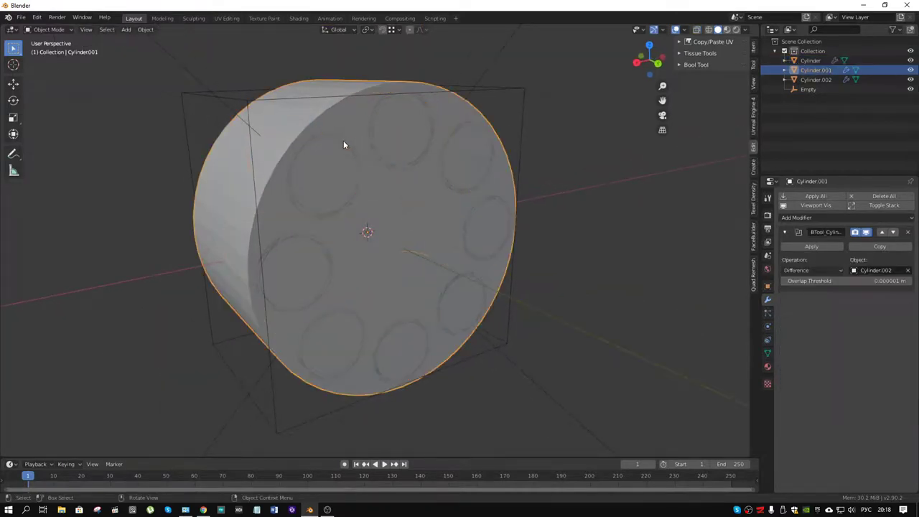
{"action": "mouse_move", "coordinate": [345, 144]}
{"action": "middle_mouse_down"}
{"action": "mouse_move", "coordinate": [461, 151]}
{"action": "mouse_move", "coordinate": [371, 140]}
{"action": "middle_mouse_up"}
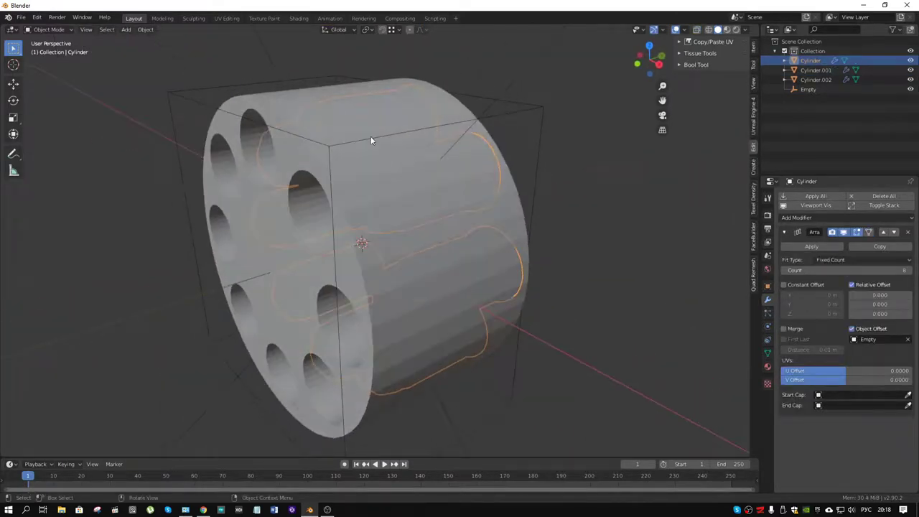
{"action": "left_click", "coordinate": [329, 145]}
{"action": "mouse_move", "coordinate": [512, 178]}
{"action": "middle_mouse_down"}
{"action": "mouse_move", "coordinate": [412, 170]}
{"action": "mouse_move", "coordinate": [440, 172]}
{"action": "middle_mouse_up"}
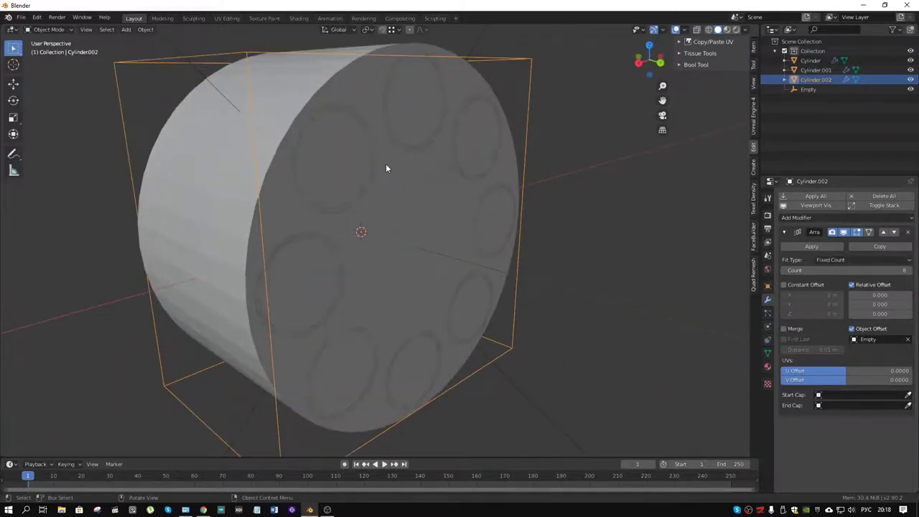
Enter Edit Mode on Cylinder.002 and cut a new edge loop near the tube's end.
{"action": "mouse_move", "coordinate": [386, 164]}
{"action": "middle_mouse_down"}
{"action": "mouse_move", "coordinate": [421, 163]}
{"action": "mouse_move", "coordinate": [409, 166]}
{"action": "middle_mouse_up"}
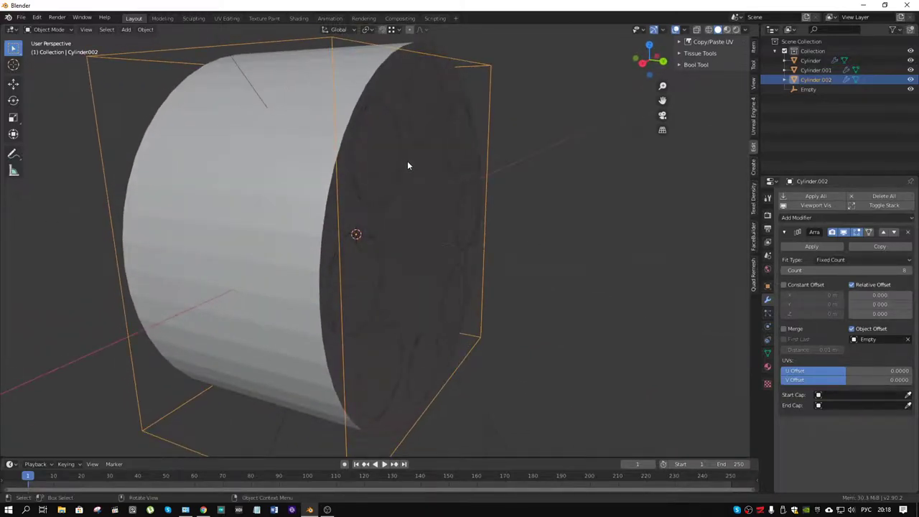
{"action": "key", "text": "ctrl+Tab"}
{"action": "left_click", "coordinate": [464, 167]}
{"action": "scroll", "coordinate": [380, 254], "scroll_direction": "up", "scroll_amount": 3}
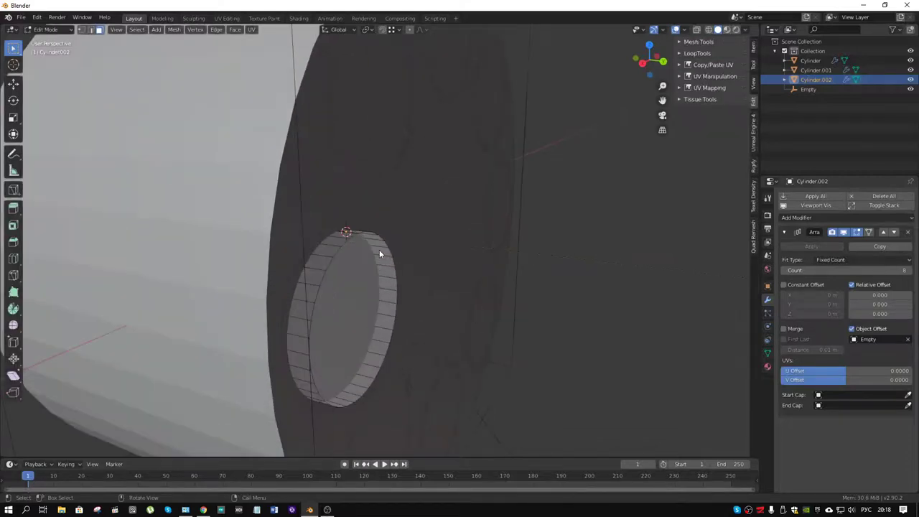
{"action": "scroll", "coordinate": [371, 254], "scroll_direction": "up", "scroll_amount": 3}
{"action": "scroll", "coordinate": [394, 245], "scroll_direction": "up", "scroll_amount": 2}
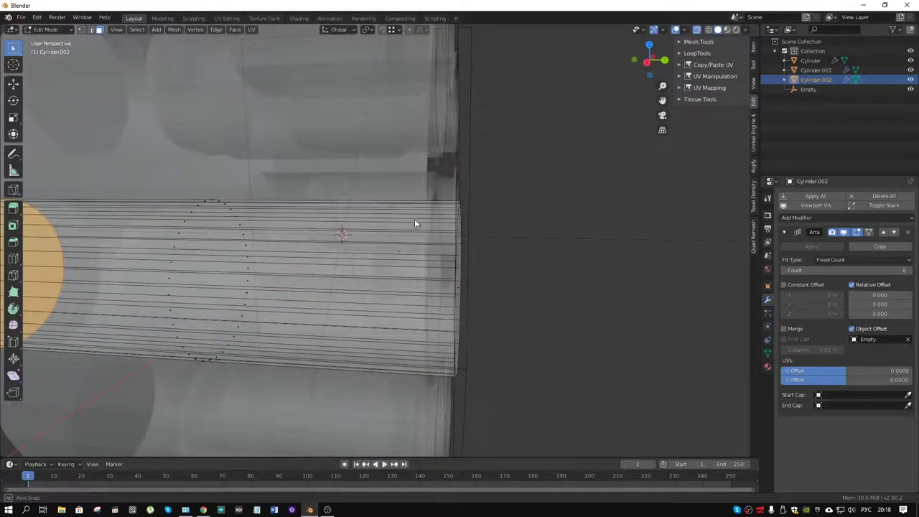
{"action": "left_click", "coordinate": [395, 239], "text": "alt"}
{"action": "key", "text": "g"}
{"action": "key", "text": "g"}
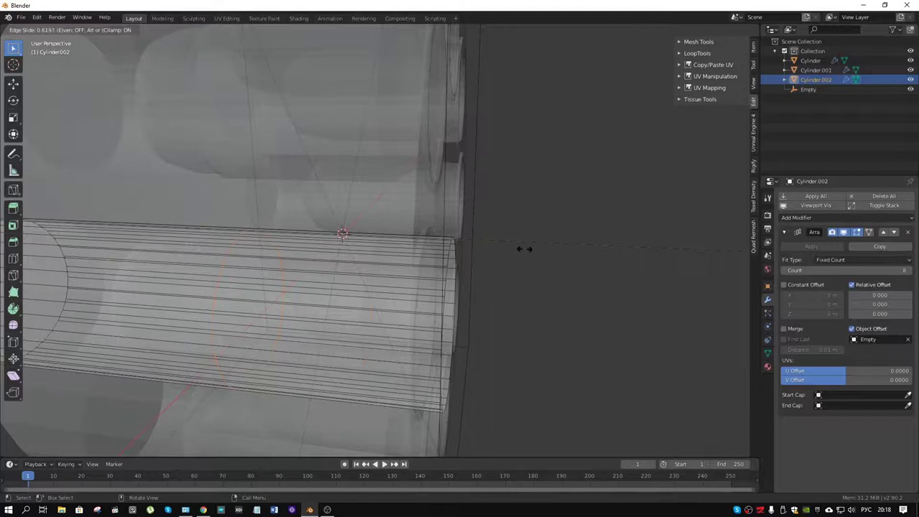
{"action": "left_click", "coordinate": [554, 253]}
Slide the new loop along Y toward the rim and select the end face ring.
{"action": "middle_click_drag", "start_coordinate": [544, 254], "coordinate": [473, 248]}
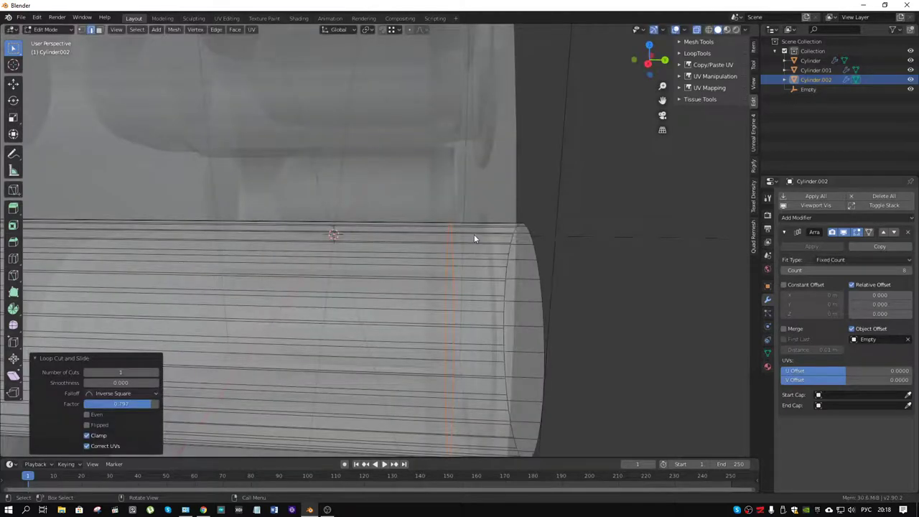
{"action": "key", "text": "g"}
{"action": "key", "text": "y"}
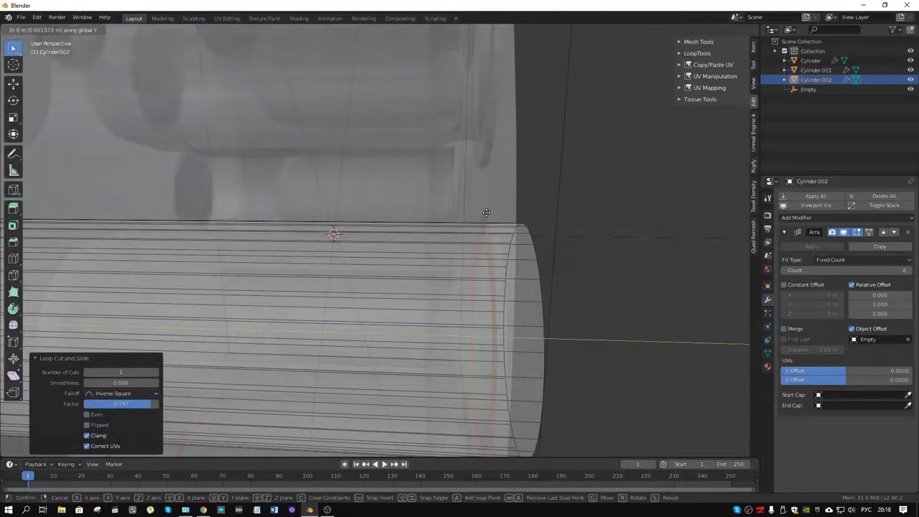
{"action": "left_click", "coordinate": [490, 235]}
{"action": "left_click", "coordinate": [495, 247], "text": "alt"}
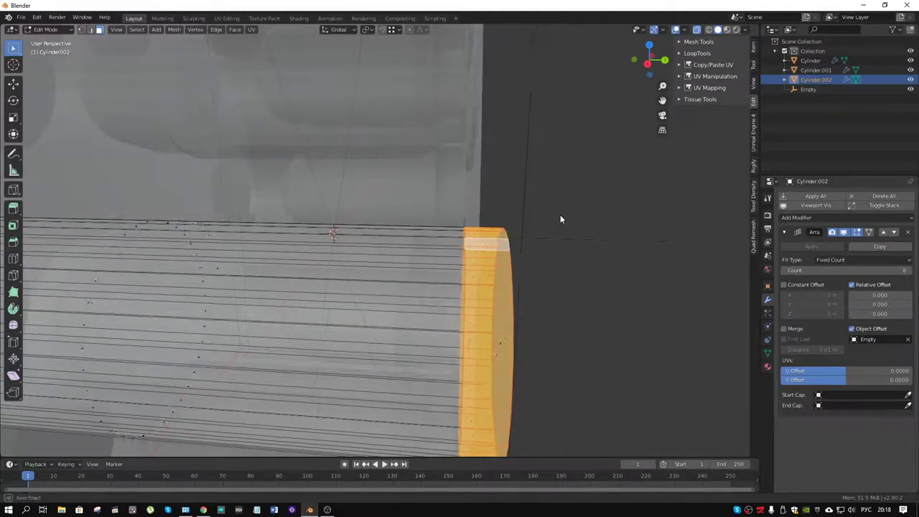
{"action": "middle_click_drag", "start_coordinate": [560, 215], "coordinate": [533, 219]}
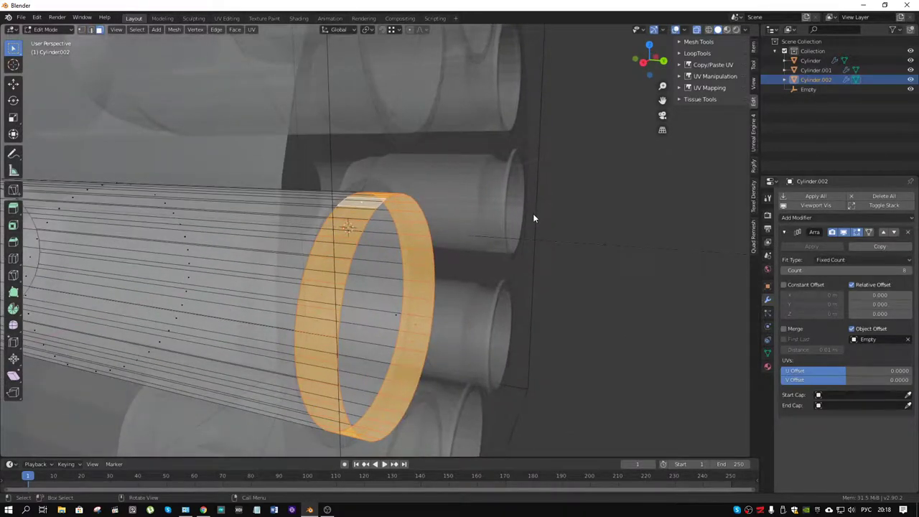
Extrude the end ring in place and scale it to 1.106 on X and Z.
{"action": "key", "text": "e"}
{"action": "right_click", "coordinate": [533, 213]}
{"action": "key", "text": "s"}
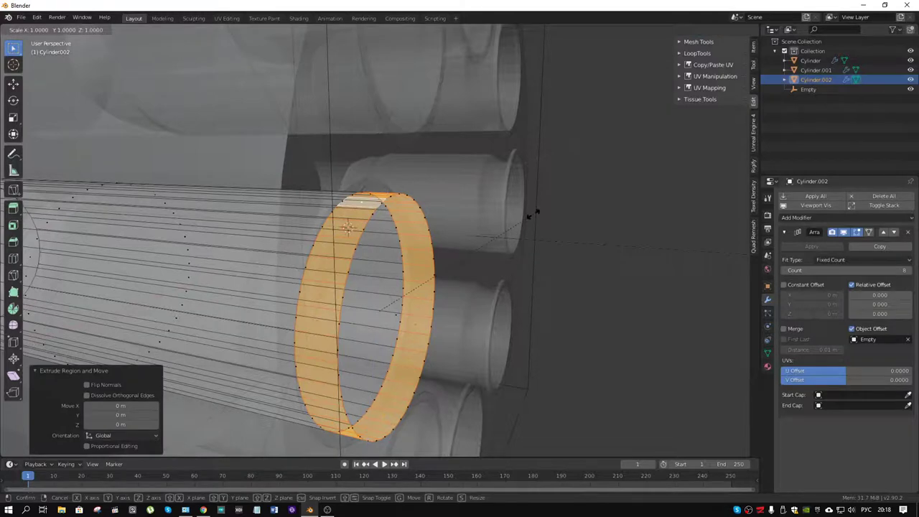
{"action": "key", "text": "shift+y"}
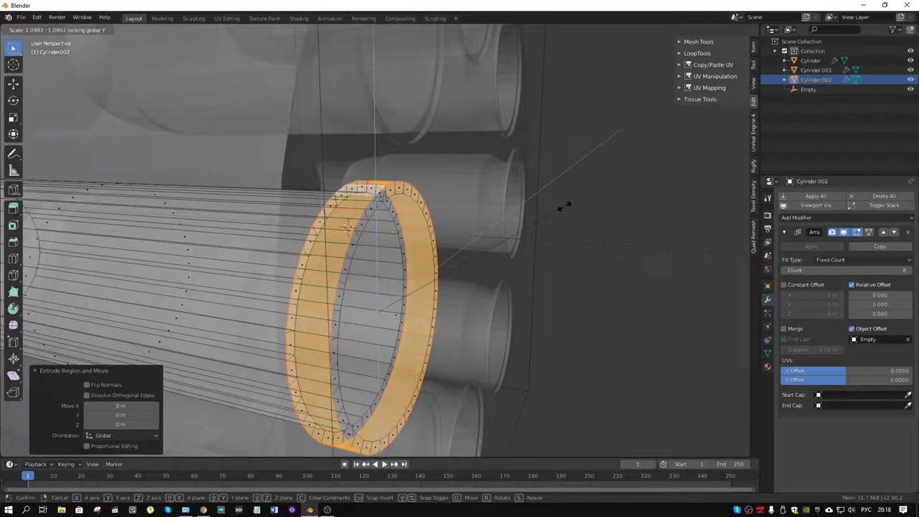
{"action": "left_click", "coordinate": [572, 205]}
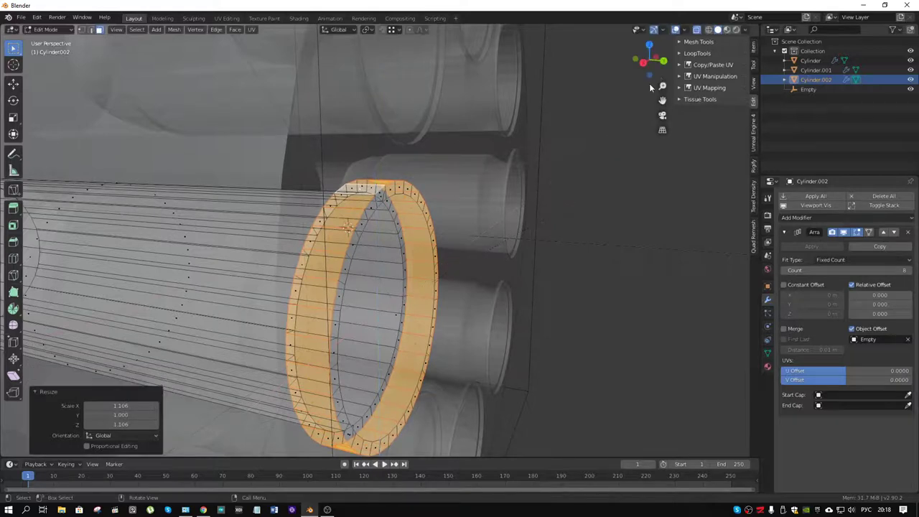
Turn X-ray off and widen the rim ring slightly more, by 1.007 on X and Z.
{"action": "mouse_move", "coordinate": [608, 102]}
{"action": "middle_mouse_down"}
{"action": "mouse_move", "coordinate": [479, 232]}
{"action": "mouse_move", "coordinate": [414, 211]}
{"action": "mouse_move", "coordinate": [432, 215]}
{"action": "middle_mouse_up"}
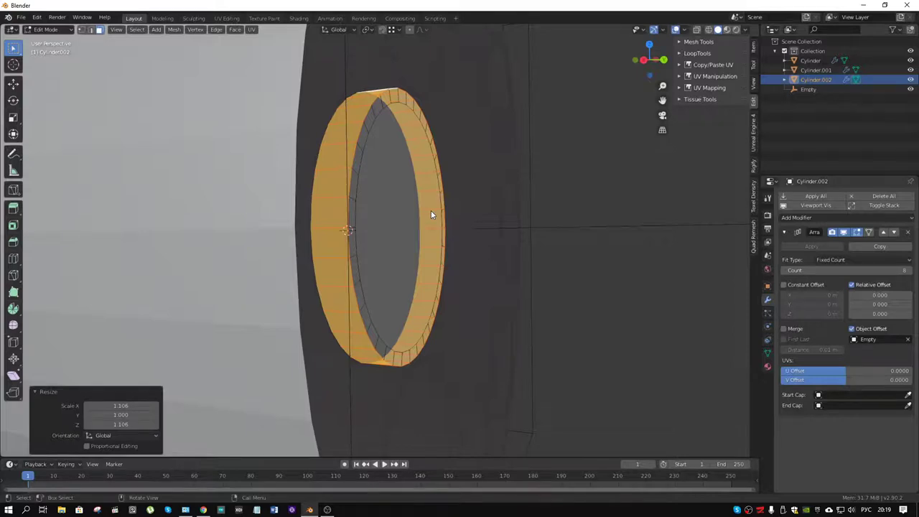
{"action": "scroll", "coordinate": [431, 214], "scroll_direction": "down", "scroll_amount": 5}
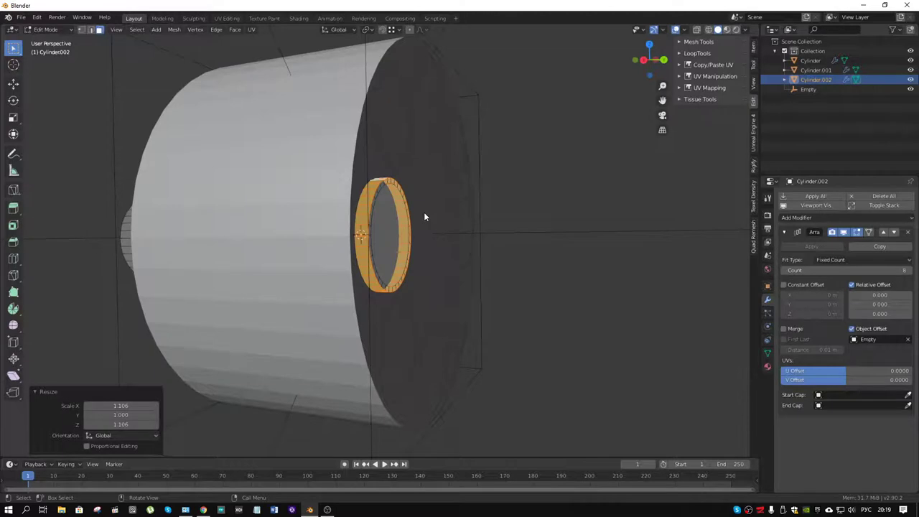
{"action": "scroll", "coordinate": [424, 215], "scroll_direction": "up", "scroll_amount": 2}
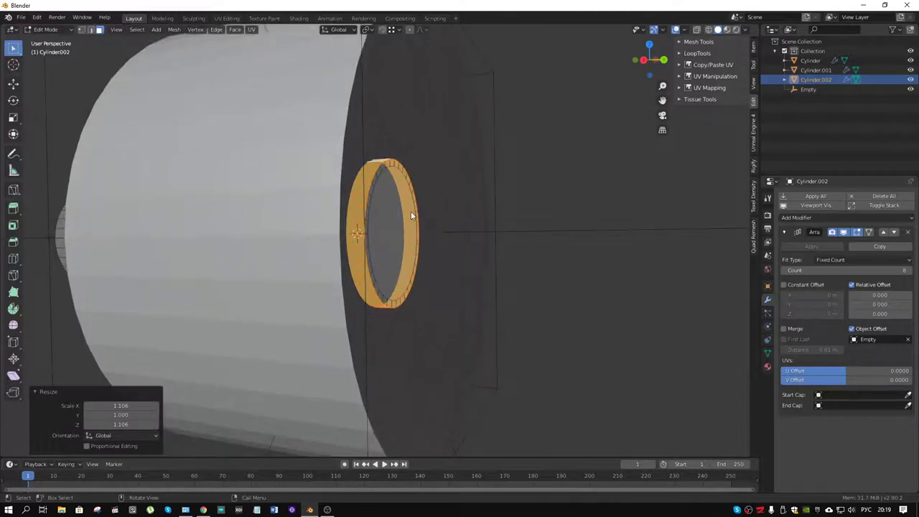
{"action": "scroll", "coordinate": [411, 216], "scroll_direction": "up", "scroll_amount": 3}
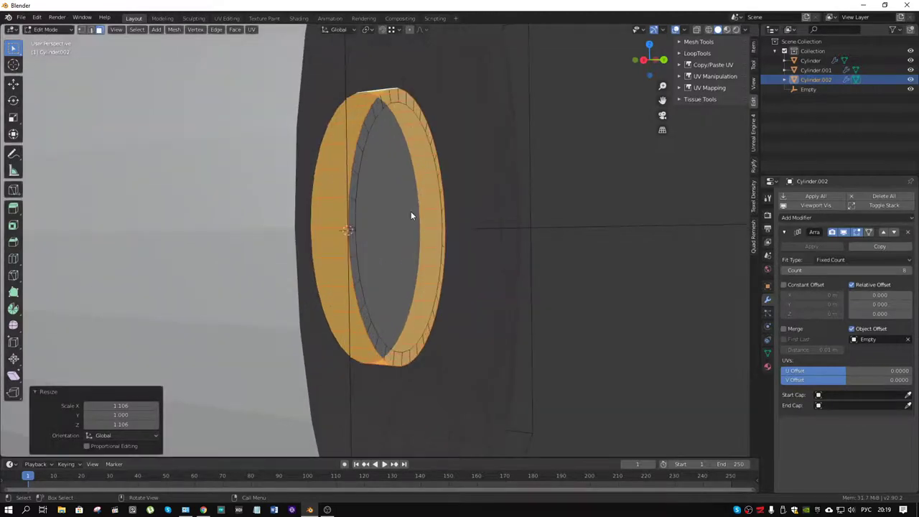
{"action": "mouse_move", "coordinate": [411, 216]}
{"action": "middle_mouse_down"}
{"action": "mouse_move", "coordinate": [383, 197]}
{"action": "mouse_move", "coordinate": [401, 194]}
{"action": "mouse_move", "coordinate": [390, 198]}
{"action": "mouse_move", "coordinate": [414, 205]}
{"action": "middle_mouse_up"}
{"action": "key", "text": "alt+z"}
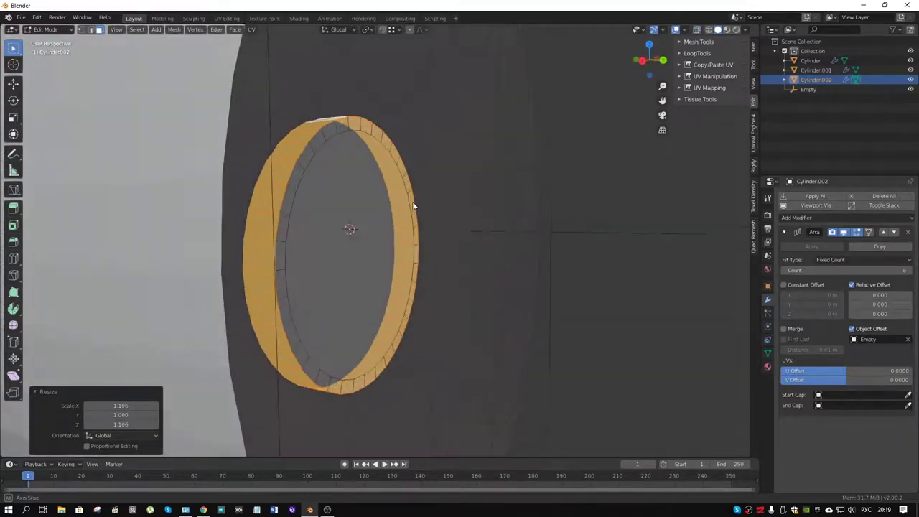
{"action": "key", "text": "s"}
{"action": "key", "text": "shift+y"}
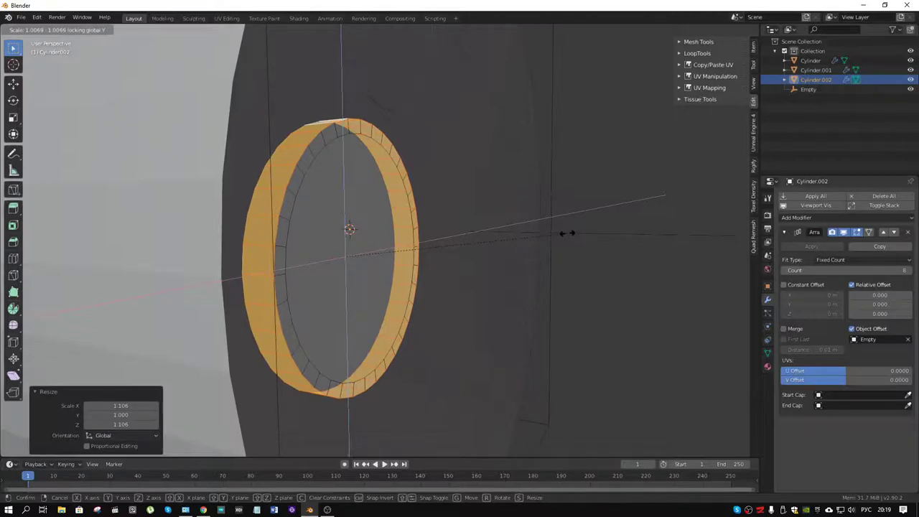
{"action": "left_click", "coordinate": [567, 233]}
{"action": "scroll", "coordinate": [300, 197], "scroll_direction": "down", "scroll_amount": 5}
{"action": "key", "text": "ctrl+Tab"}
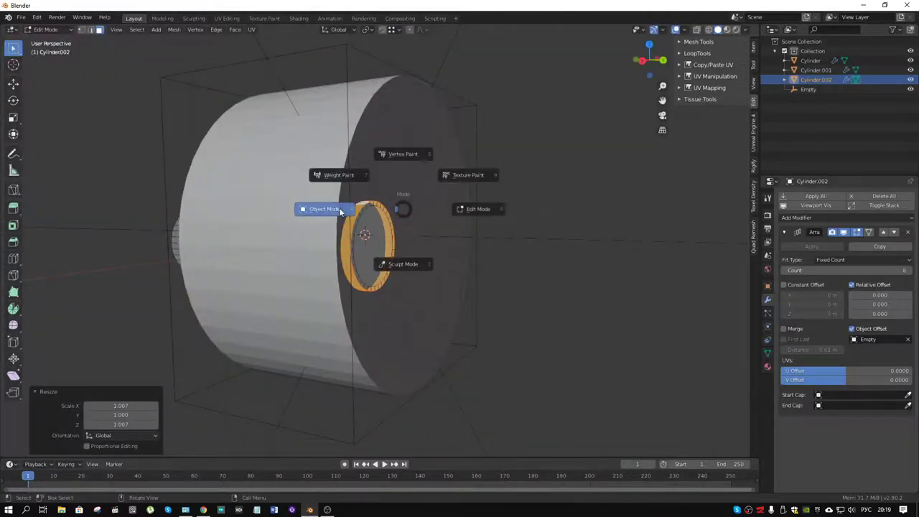
{"action": "left_click", "coordinate": [339, 208]}
{"action": "left_click", "coordinate": [544, 189]}
{"action": "mouse_move", "coordinate": [544, 188]}
{"action": "middle_mouse_down"}
{"action": "mouse_move", "coordinate": [411, 199]}
{"action": "mouse_move", "coordinate": [404, 224]}
{"action": "middle_mouse_up"}
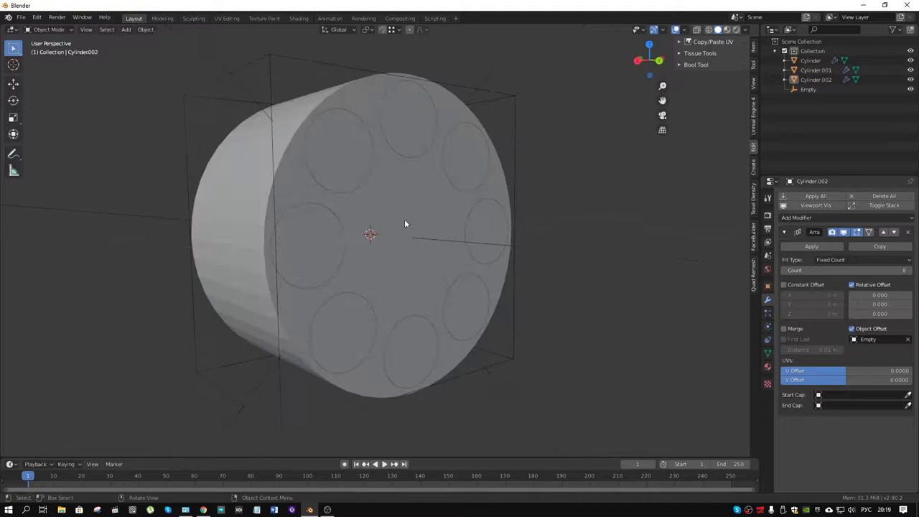
{"action": "left_click", "coordinate": [404, 225]}
{"action": "mouse_move", "coordinate": [349, 244]}
{"action": "middle_mouse_down"}
{"action": "mouse_move", "coordinate": [376, 244]}
{"action": "mouse_move", "coordinate": [441, 277]}
{"action": "middle_mouse_up"}
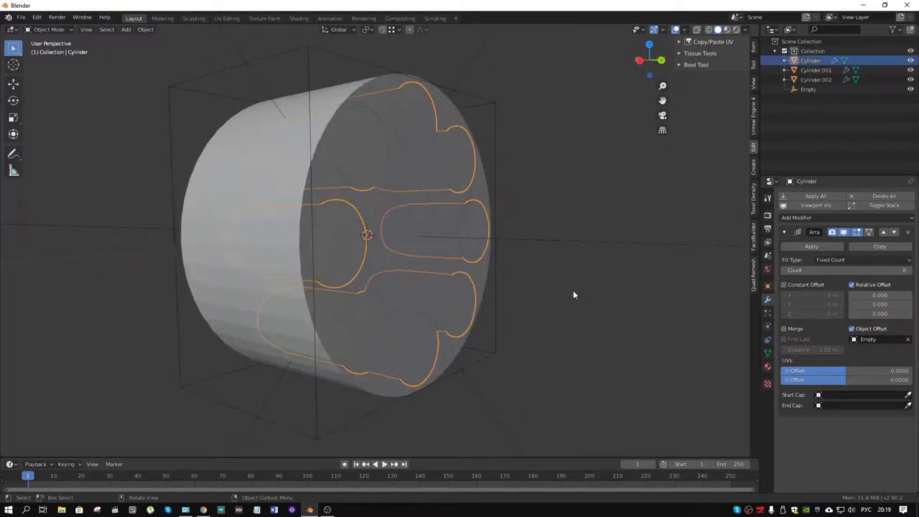
{"action": "key", "text": "g"}
{"action": "key", "text": "y"}
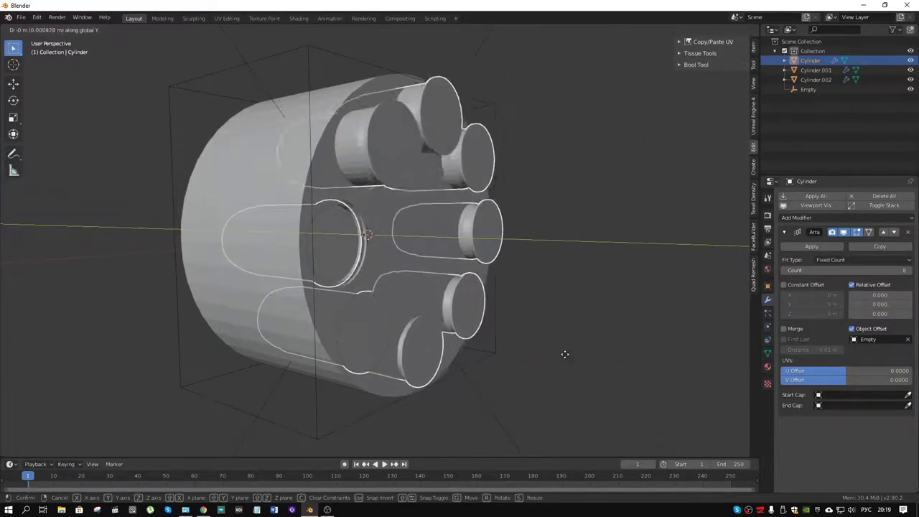
{"action": "left_click", "coordinate": [568, 357]}
{"action": "mouse_move", "coordinate": [301, 170]}
{"action": "middle_mouse_down"}
{"action": "mouse_move", "coordinate": [479, 181]}
{"action": "mouse_move", "coordinate": [464, 189]}
{"action": "mouse_move", "coordinate": [260, 177]}
{"action": "mouse_move", "coordinate": [488, 179]}
{"action": "mouse_move", "coordinate": [404, 181]}
{"action": "mouse_move", "coordinate": [454, 179]}
{"action": "middle_mouse_up"}
{"action": "left_click", "coordinate": [340, 135]}
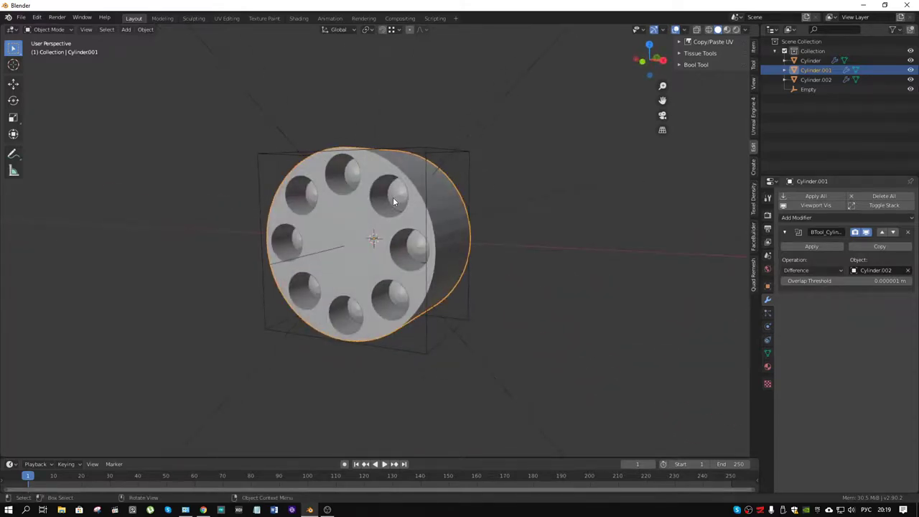
{"action": "left_click", "coordinate": [395, 202]}
{"action": "left_click", "coordinate": [473, 161]}
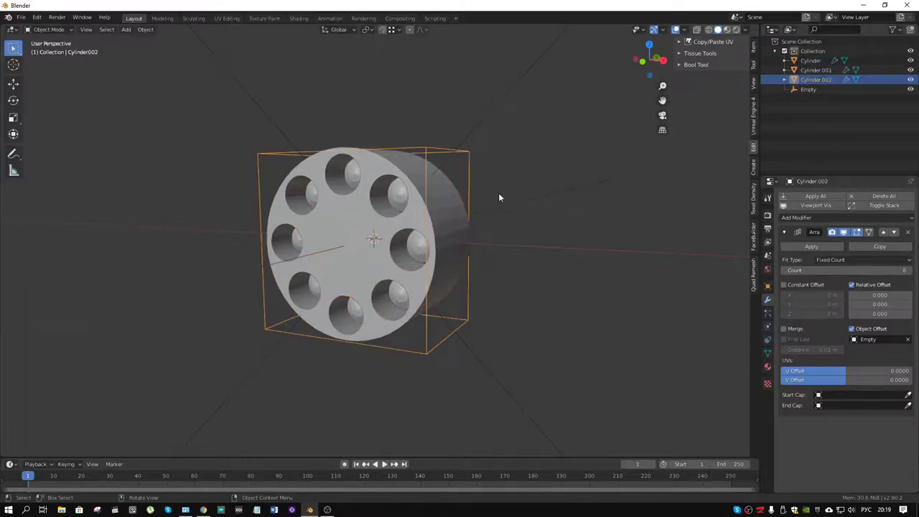
{"action": "mouse_move", "coordinate": [499, 193]}
{"action": "middle_mouse_down"}
{"action": "mouse_move", "coordinate": [472, 193]}
{"action": "mouse_move", "coordinate": [482, 197]}
{"action": "middle_mouse_up"}
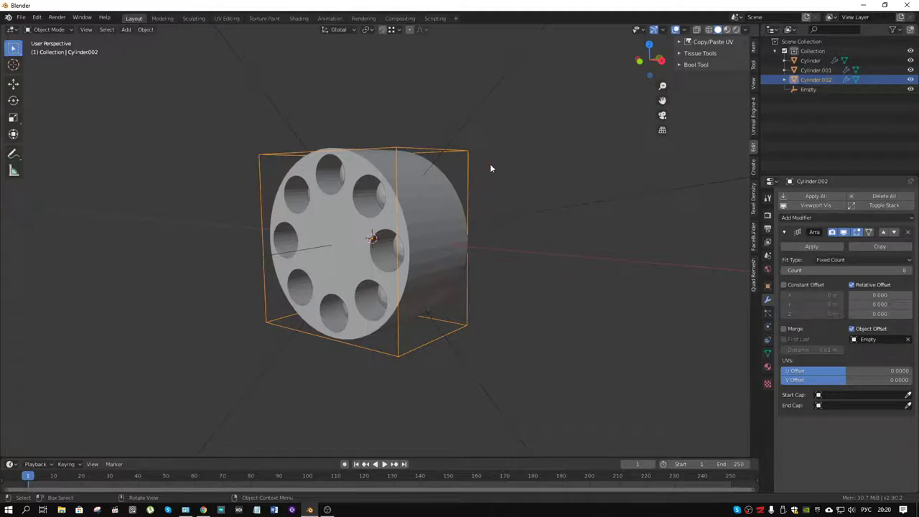
Duplicate every object in the scene in place.
{"action": "key", "text": "a"}
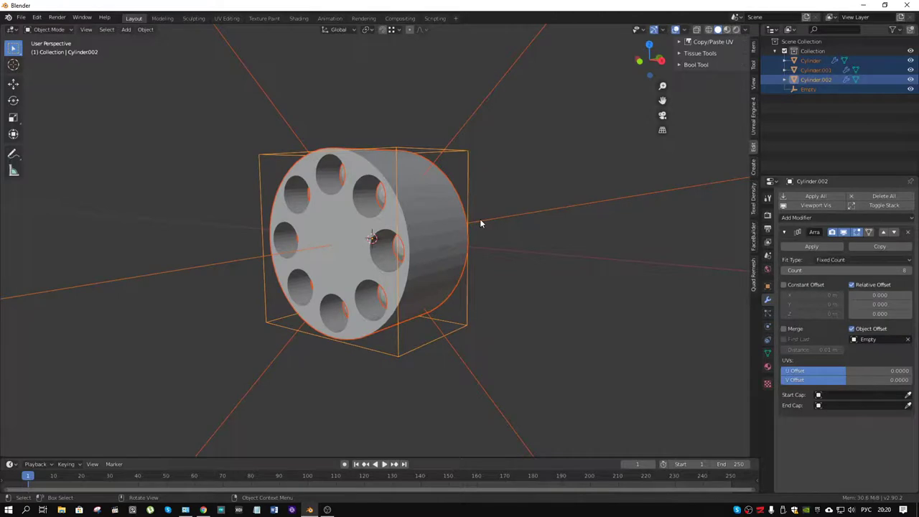
{"action": "key", "text": "shift+d"}
{"action": "right_click", "coordinate": [481, 223]}
Move the copies into a new collection named backup and exclude it in the Outliner.
{"action": "right_click", "coordinate": [397, 224]}
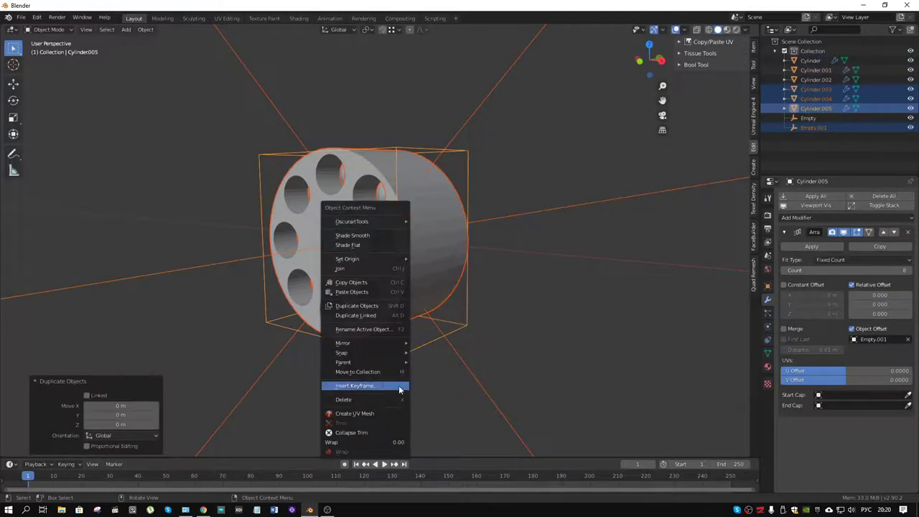
{"action": "right_click", "coordinate": [368, 354]}
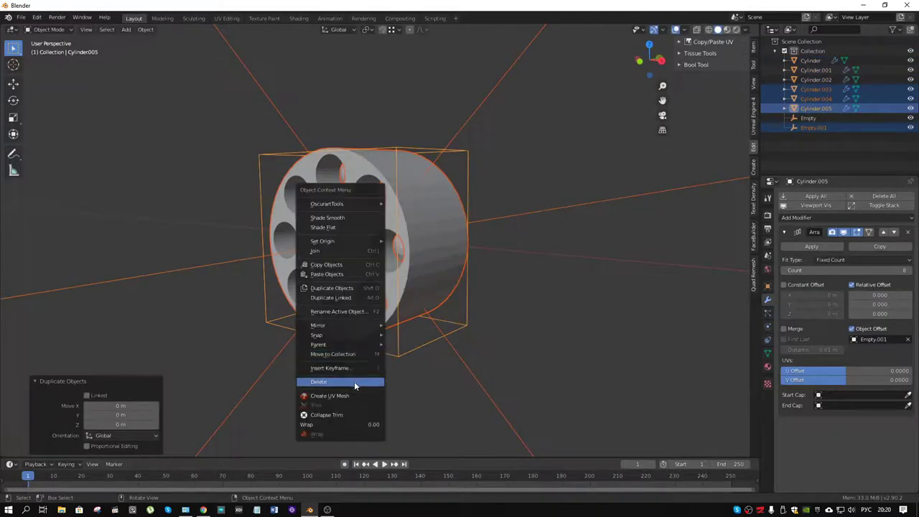
{"action": "left_click", "coordinate": [359, 354]}
{"action": "left_click", "coordinate": [318, 383]}
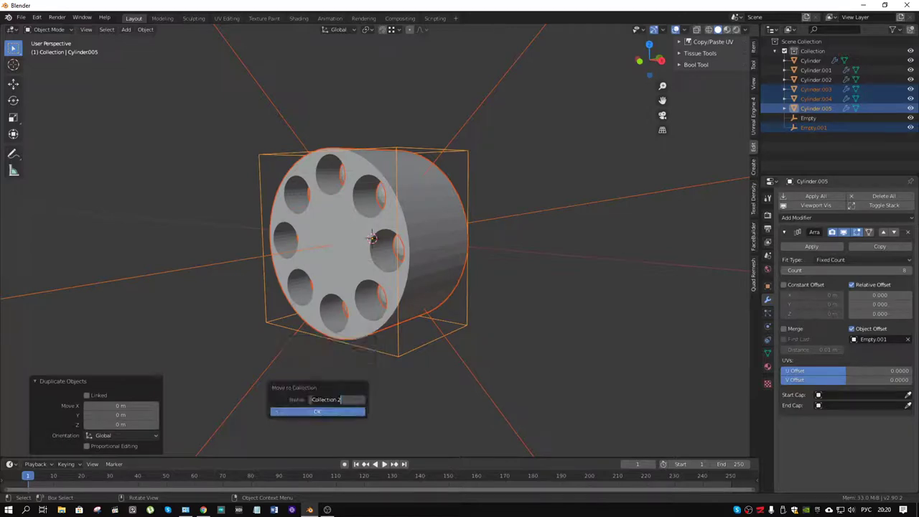
{"action": "type", "text": "pipe"}
{"action": "key", "text": "BackSpace"}
{"action": "key", "text": "alt+shift"}
{"action": "key", "text": "Return"}
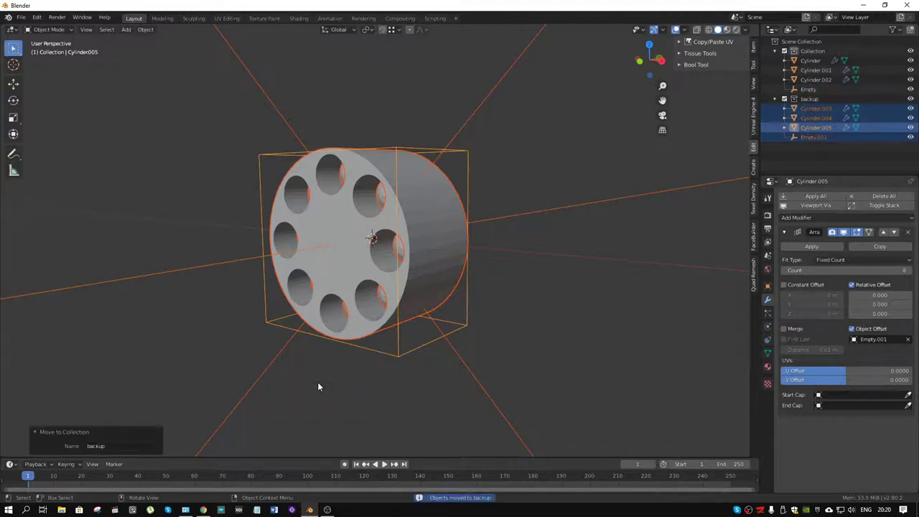
{"action": "left_click", "coordinate": [784, 99]}
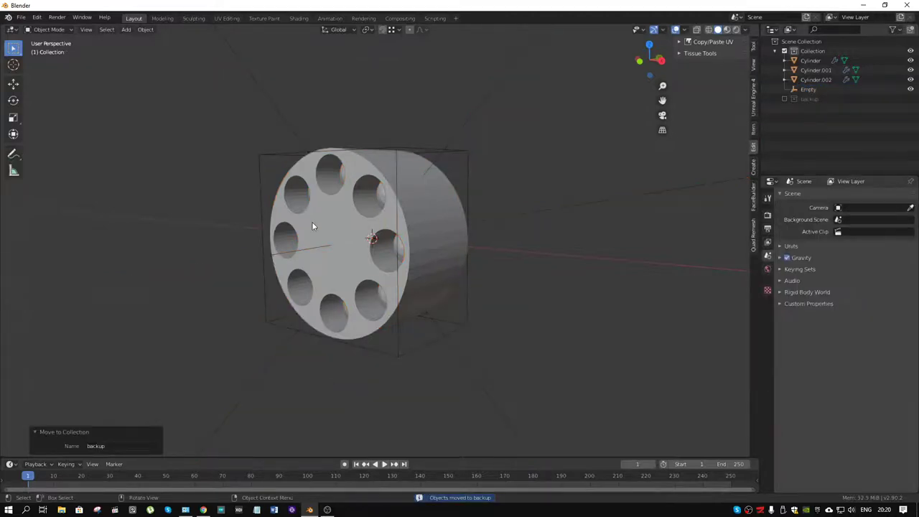
Check the chamber array and outer body objects, deselect them, and bring up the Shift+A add menu.
{"action": "left_click", "coordinate": [381, 194]}
{"action": "mouse_move", "coordinate": [402, 209]}
{"action": "middle_mouse_down"}
{"action": "mouse_move", "coordinate": [437, 211]}
{"action": "mouse_move", "coordinate": [412, 211]}
{"action": "middle_mouse_up"}
{"action": "left_click", "coordinate": [356, 157]}
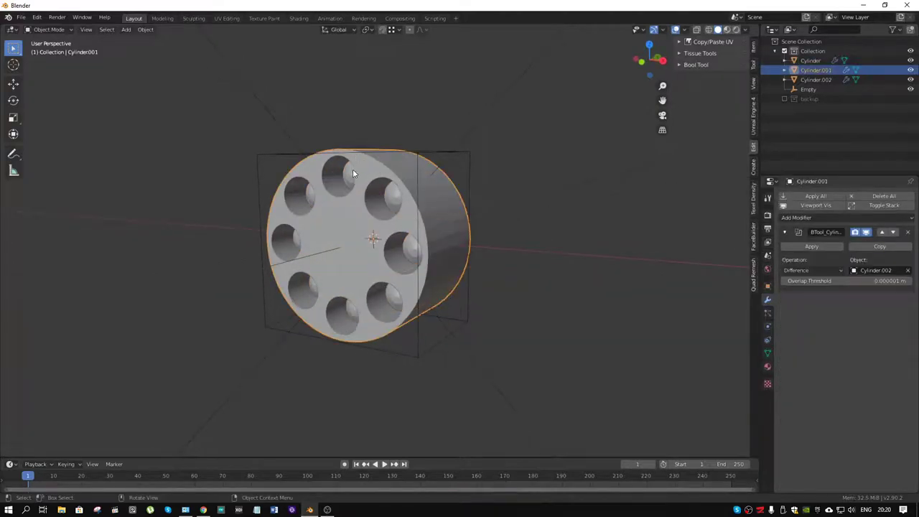
{"action": "left_click", "coordinate": [349, 173]}
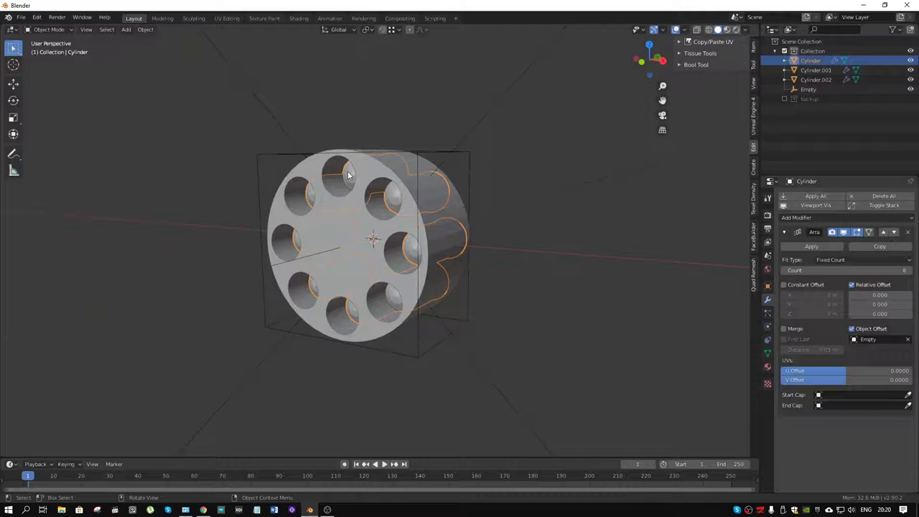
{"action": "left_click", "coordinate": [553, 261]}
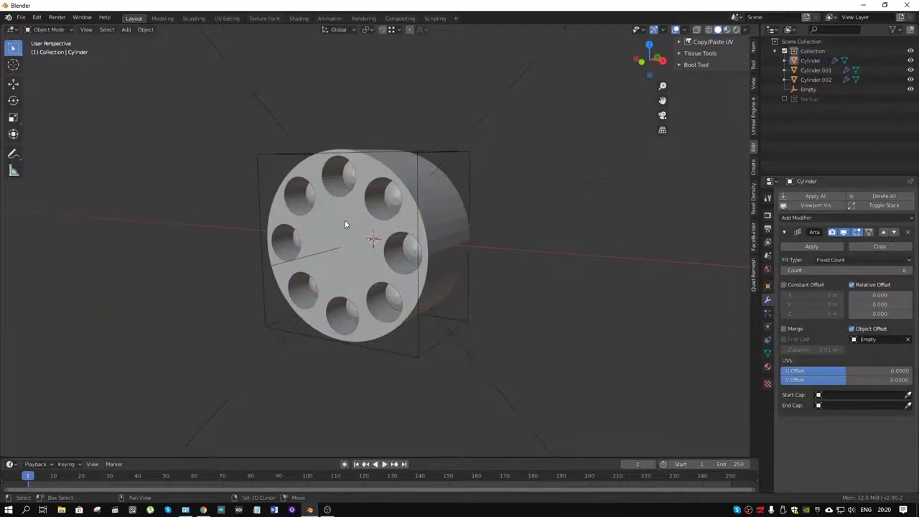
{"action": "key", "text": "shift+a"}
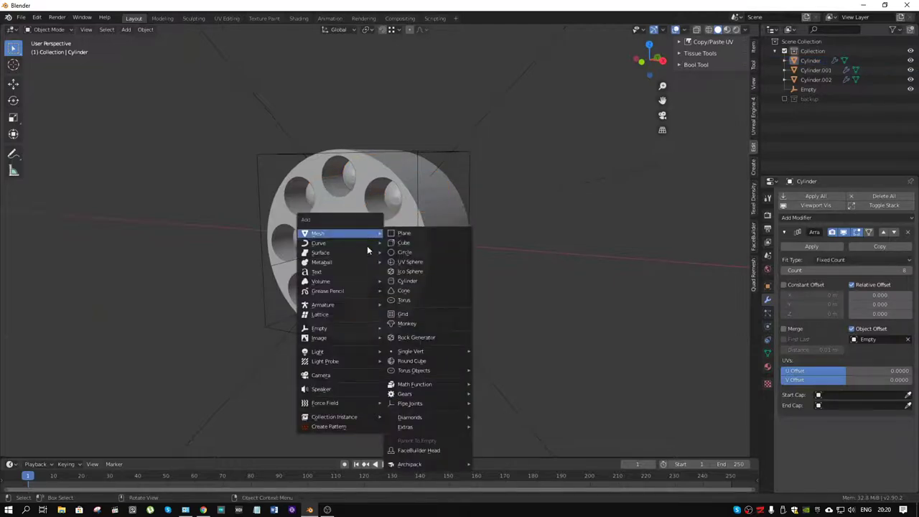
Add a mesh cylinder with radius 9mm/2 (0.0045 m) and X rotation 90°.
{"action": "mouse_move", "coordinate": [318, 233]}
{"action": "left_click", "coordinate": [426, 281]}
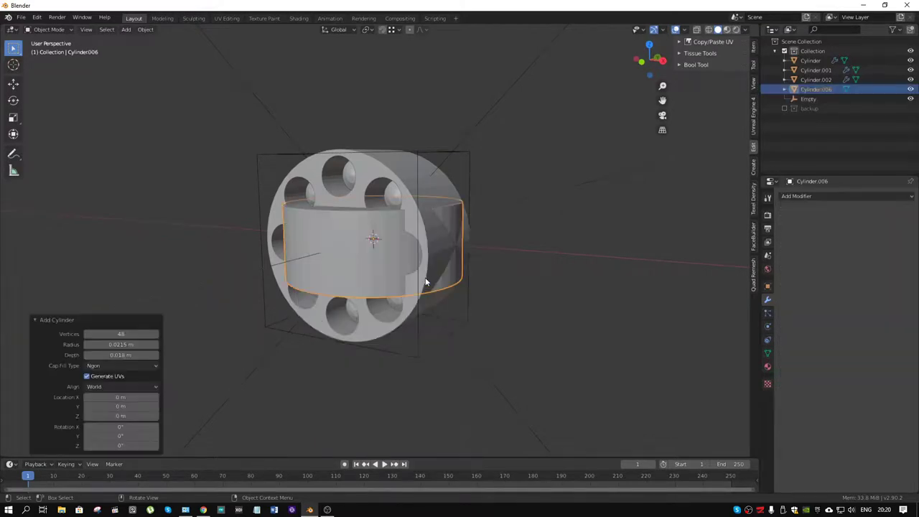
{"action": "left_click", "coordinate": [132, 345]}
{"action": "type", "text": "0"}
{"action": "key", "text": "Return"}
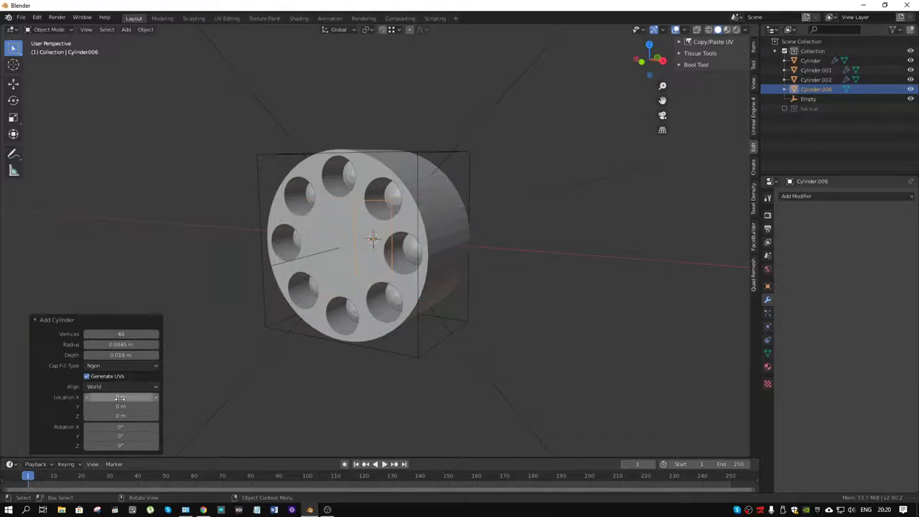
{"action": "left_click", "coordinate": [116, 427]}
{"action": "type", "text": "90"}
{"action": "key", "text": "Return"}
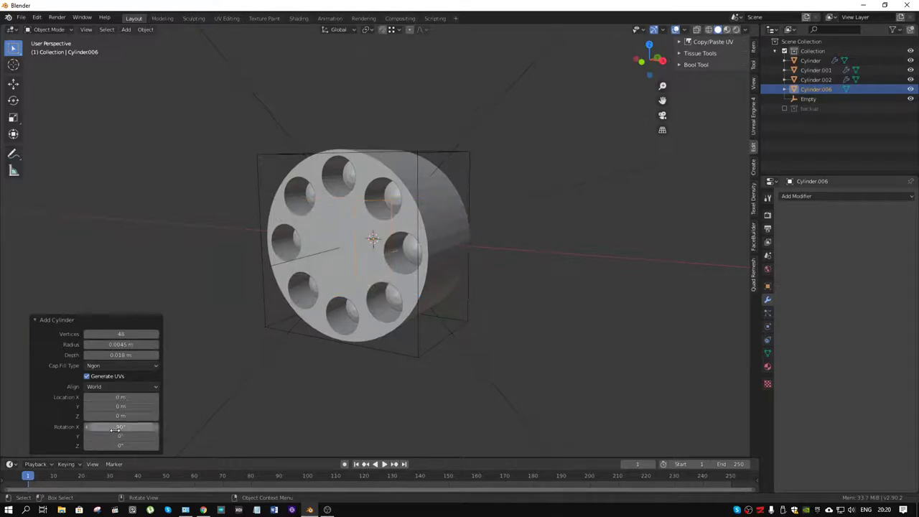
In Edit Mode, move the slim cylinder about 0.022728 m along X.
{"action": "key", "text": "ctrl+Tab"}
{"action": "left_click", "coordinate": [467, 262]}
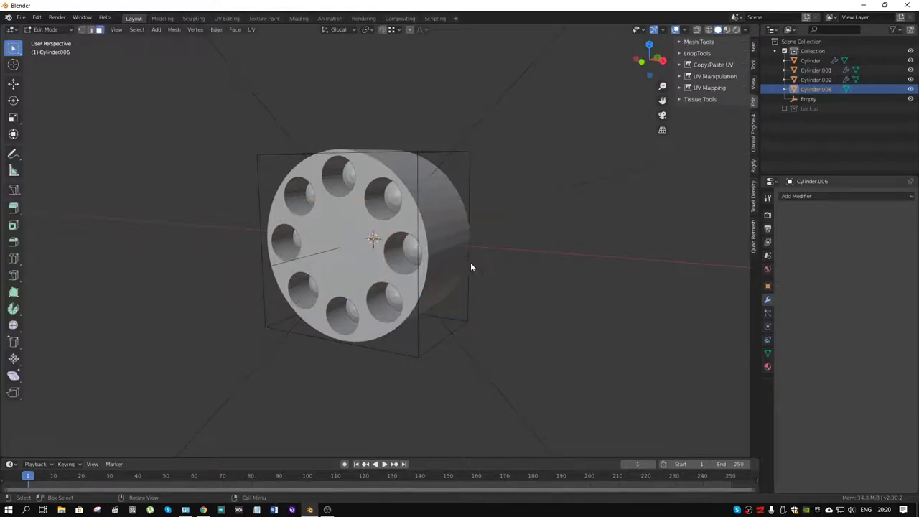
{"action": "middle_click_drag", "start_coordinate": [448, 254], "coordinate": [460, 255]}
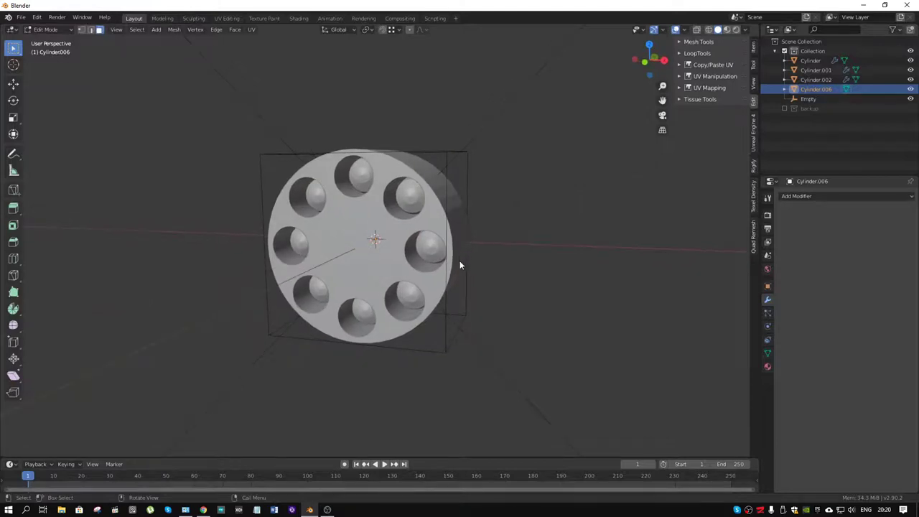
{"action": "key", "text": "g"}
{"action": "key", "text": "x"}
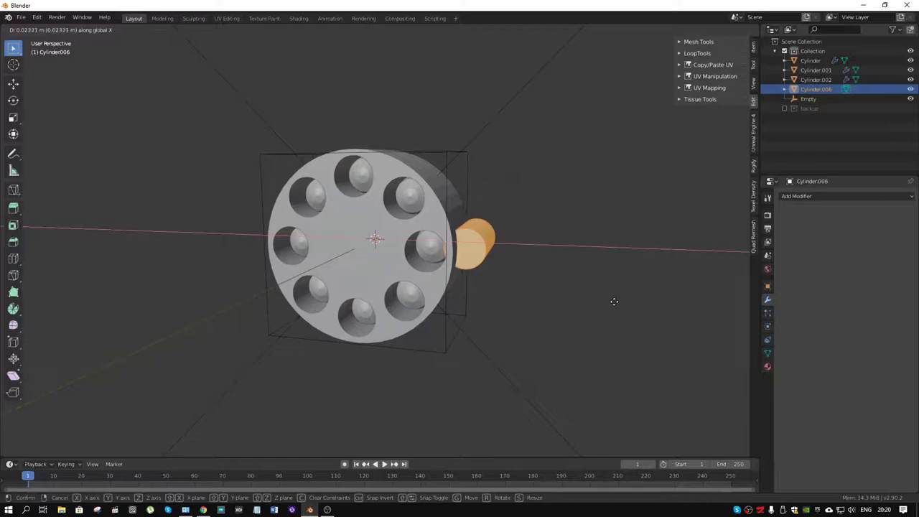
{"action": "left_click", "coordinate": [613, 307]}
{"action": "middle_click_drag", "start_coordinate": [613, 307], "coordinate": [445, 309]}
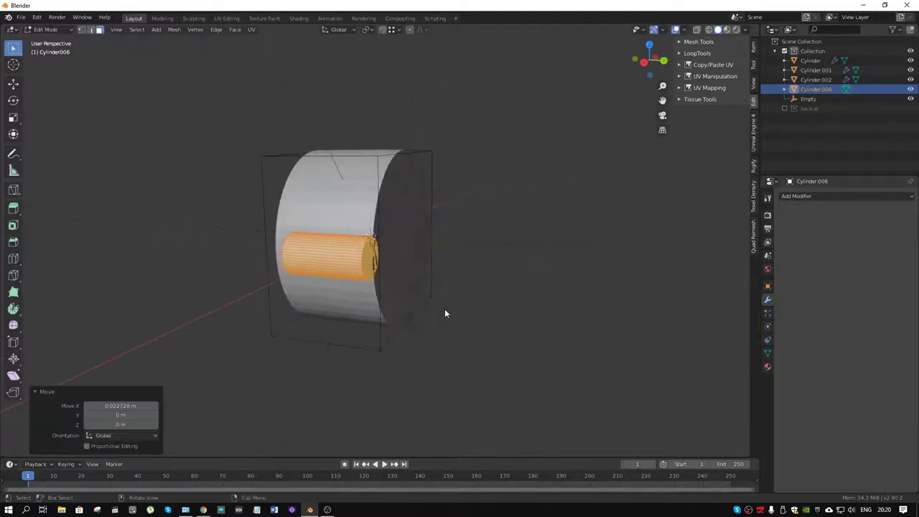
{"action": "left_click", "coordinate": [203, 510]}
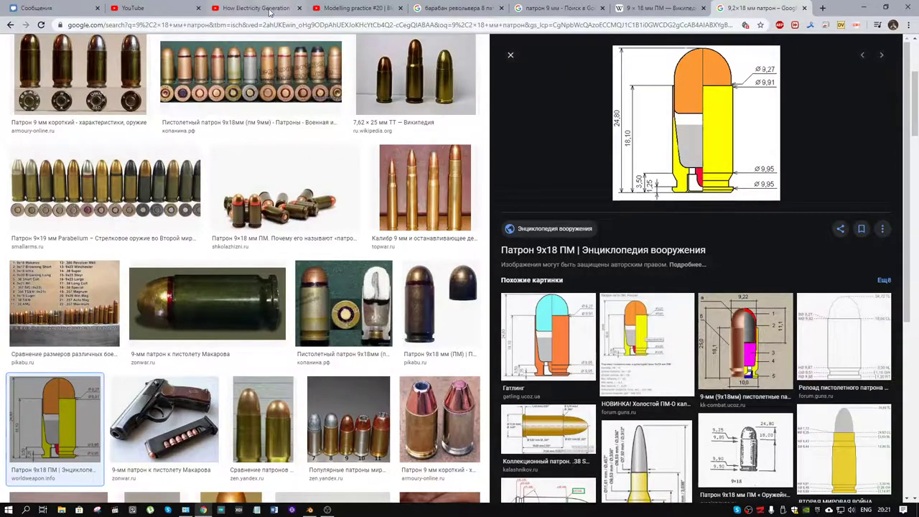
Glance at the Modelling practice #20 video tab, then go back to Blender.
{"action": "left_click", "coordinate": [342, 12]}
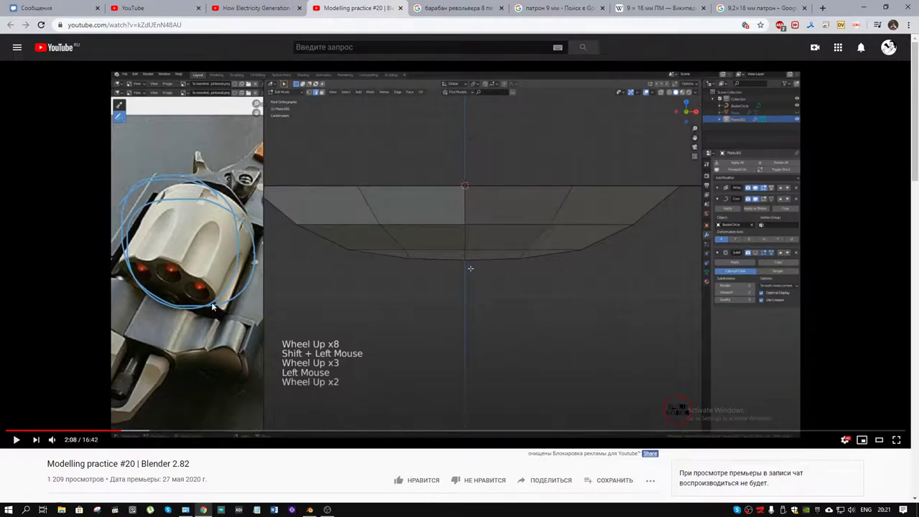
{"action": "mouse_move", "coordinate": [310, 510]}
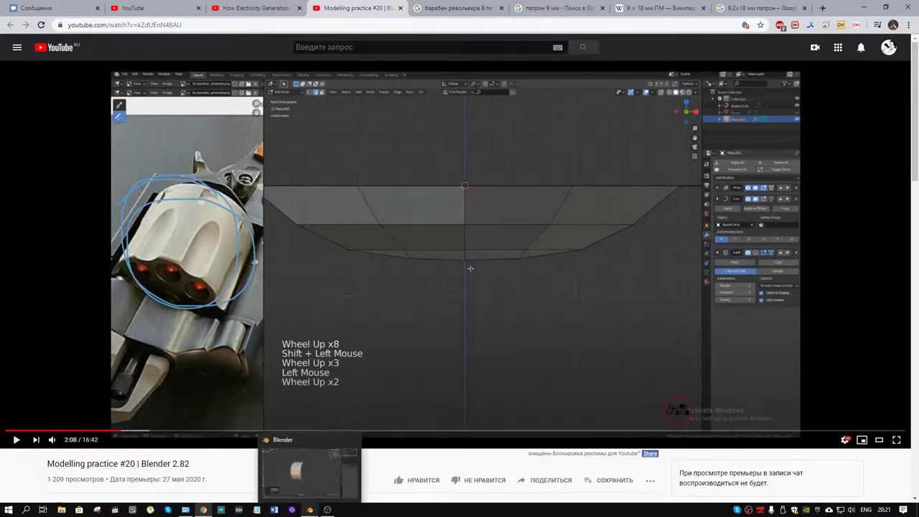
{"action": "left_click", "coordinate": [310, 510]}
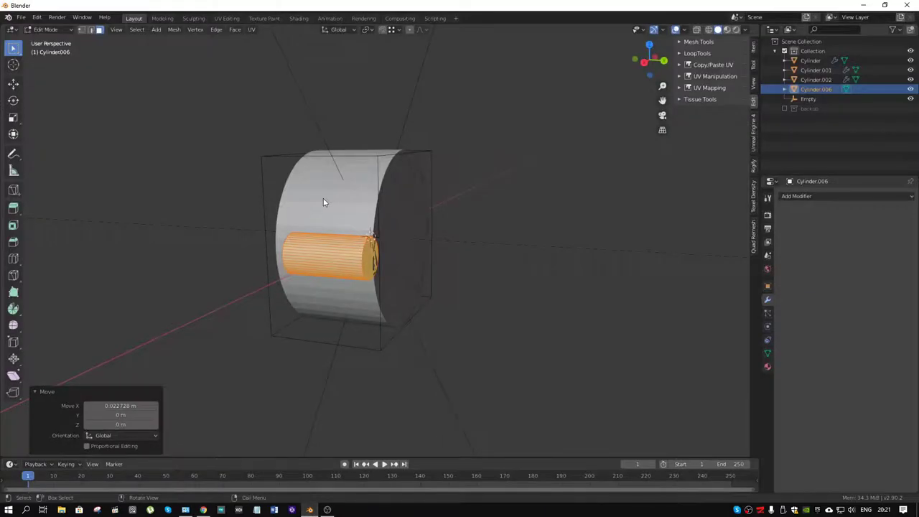
Move the slim cylinder -0.00632 m along Y beside a drum hole, then zoom in to check.
{"action": "mouse_move", "coordinate": [323, 200]}
{"action": "middle_mouse_down"}
{"action": "mouse_move", "coordinate": [383, 200]}
{"action": "mouse_move", "coordinate": [512, 307]}
{"action": "middle_mouse_up"}
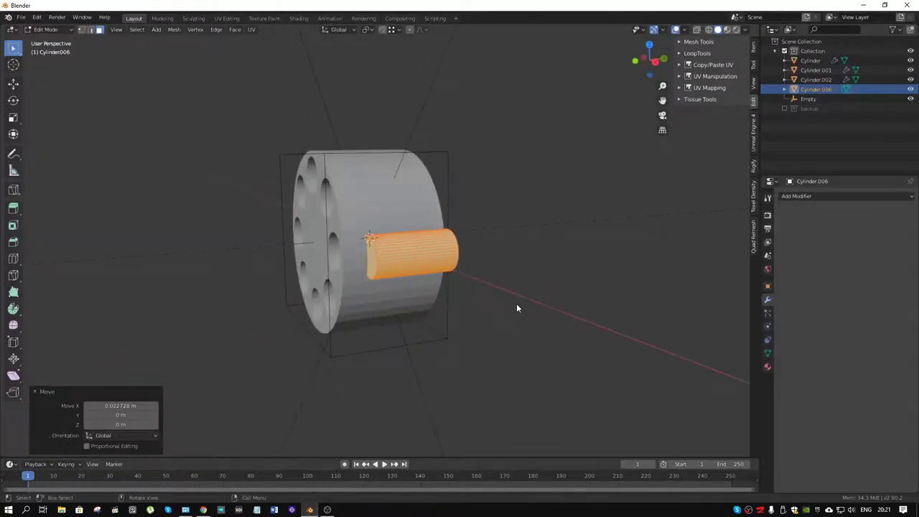
{"action": "key", "text": "g"}
{"action": "key", "text": "y"}
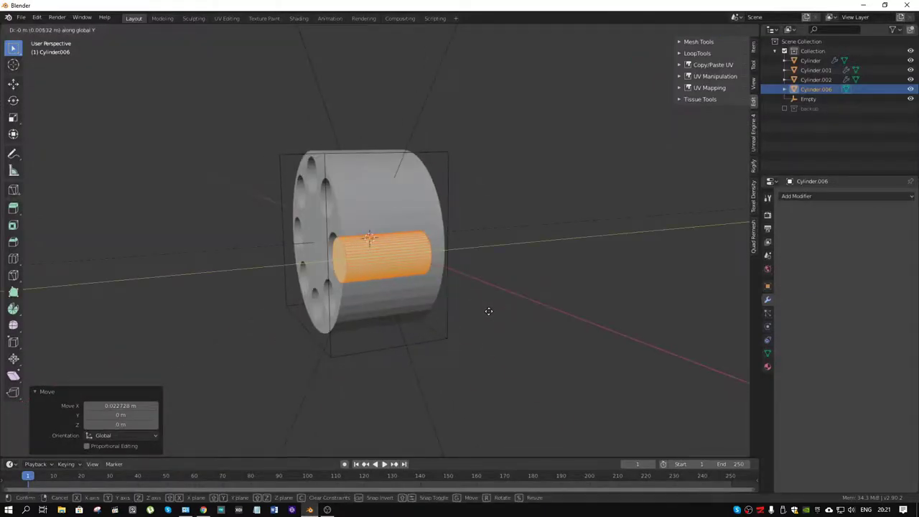
{"action": "left_click", "coordinate": [445, 273]}
{"action": "middle_click_drag", "start_coordinate": [446, 273], "coordinate": [516, 266]}
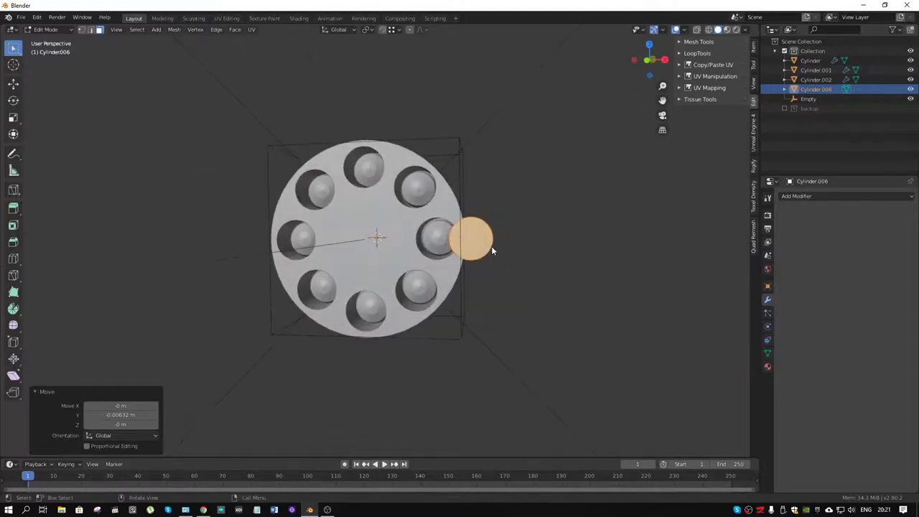
{"action": "scroll", "coordinate": [492, 246], "scroll_direction": "up", "scroll_amount": 3}
{"action": "scroll", "coordinate": [529, 244], "scroll_direction": "up", "scroll_amount": 2}
{"action": "scroll", "coordinate": [485, 242], "scroll_direction": "up", "scroll_amount": 2}
{"action": "mouse_move", "coordinate": [421, 220]}
{"action": "middle_mouse_down"}
{"action": "mouse_move", "coordinate": [314, 240]}
{"action": "mouse_move", "coordinate": [380, 218]}
{"action": "mouse_move", "coordinate": [357, 219]}
{"action": "middle_mouse_up"}
Select edges on the slim cylinder, start and cancel a loop cut, and grow the selection.
{"action": "left_click", "coordinate": [355, 217], "text": "alt"}
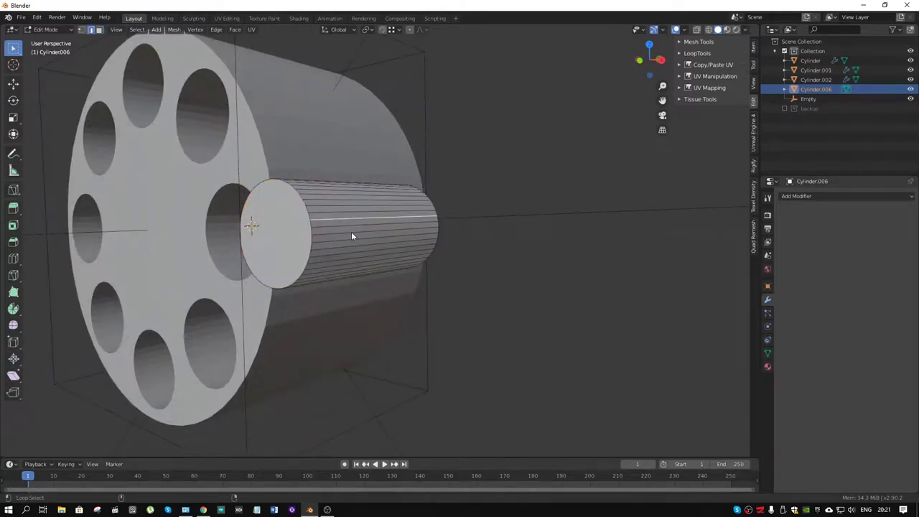
{"action": "left_click", "coordinate": [352, 232], "text": "alt+shift"}
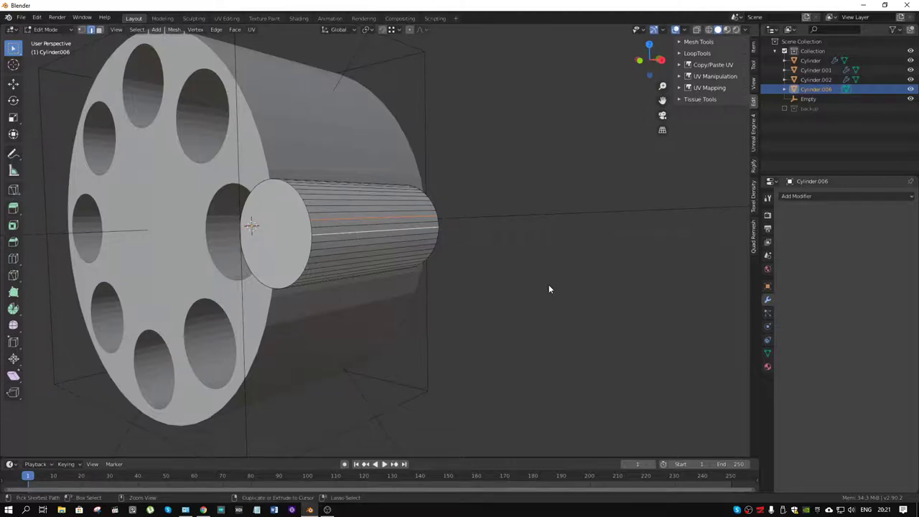
{"action": "key", "text": "ctrl+r"}
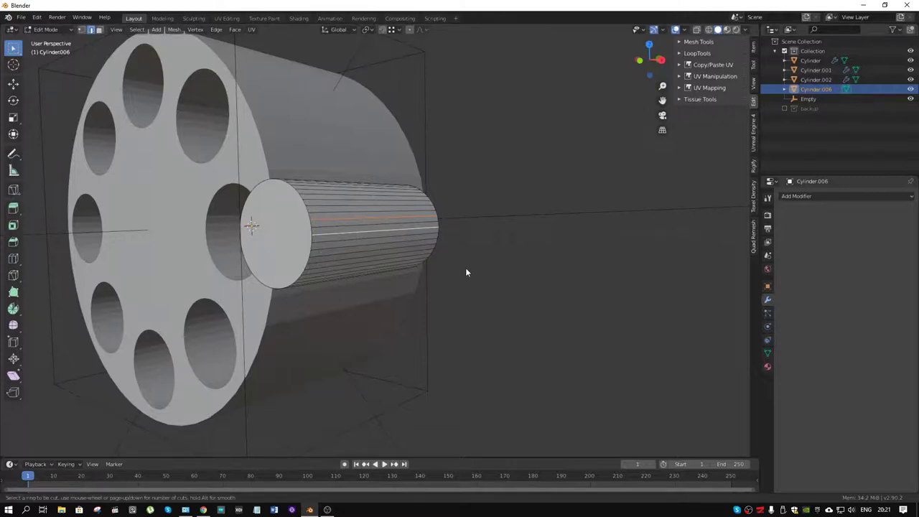
{"action": "key", "text": "Escape"}
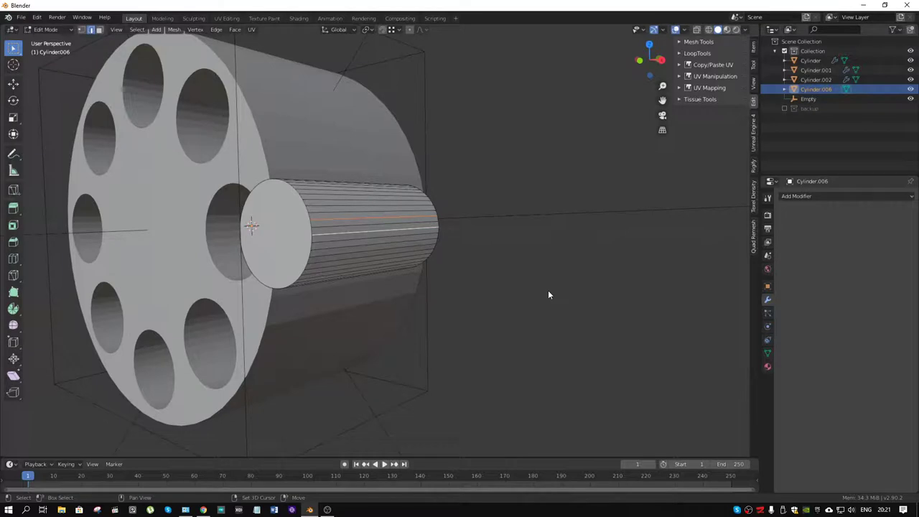
{"action": "left_click", "coordinate": [407, 216], "text": "shift"}
{"action": "left_click", "coordinate": [400, 231], "text": "shift"}
{"action": "key", "text": "ctrl+KP_Add"}
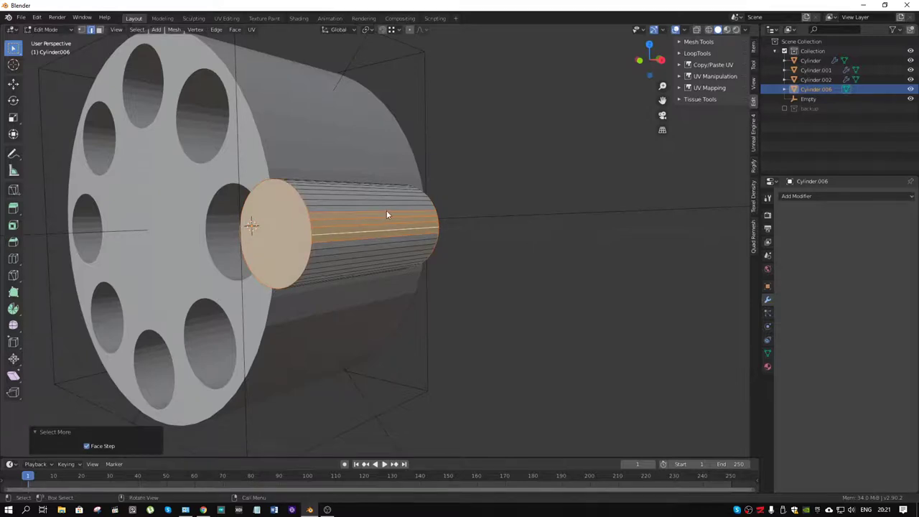
Reselect two edge loops on the slim cylinder, grow the selection, then clear it.
{"action": "left_click", "coordinate": [385, 211]}
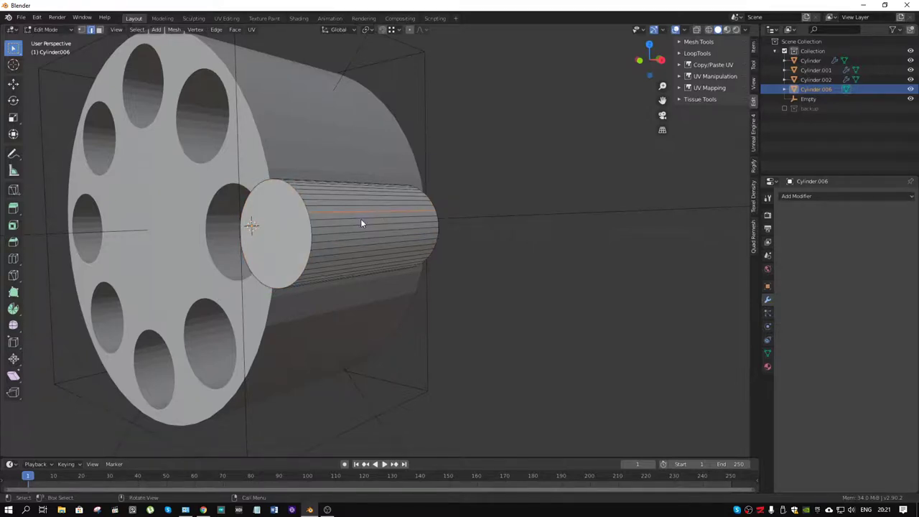
{"action": "left_click", "coordinate": [360, 226], "text": "shift"}
{"action": "key", "text": "shift+h"}
{"action": "middle_click_drag", "start_coordinate": [478, 217], "coordinate": [400, 221]}
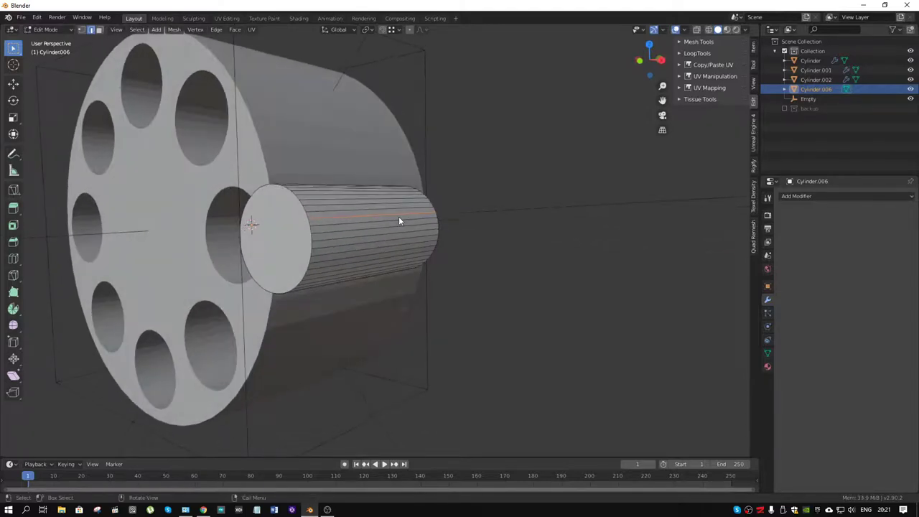
{"action": "left_click", "coordinate": [356, 215], "text": "alt"}
{"action": "left_click", "coordinate": [357, 229], "text": "alt+shift"}
{"action": "key", "text": "ctrl+KP_Add"}
{"action": "key", "text": "alt+a"}
{"action": "left_click", "coordinate": [206, 510]}
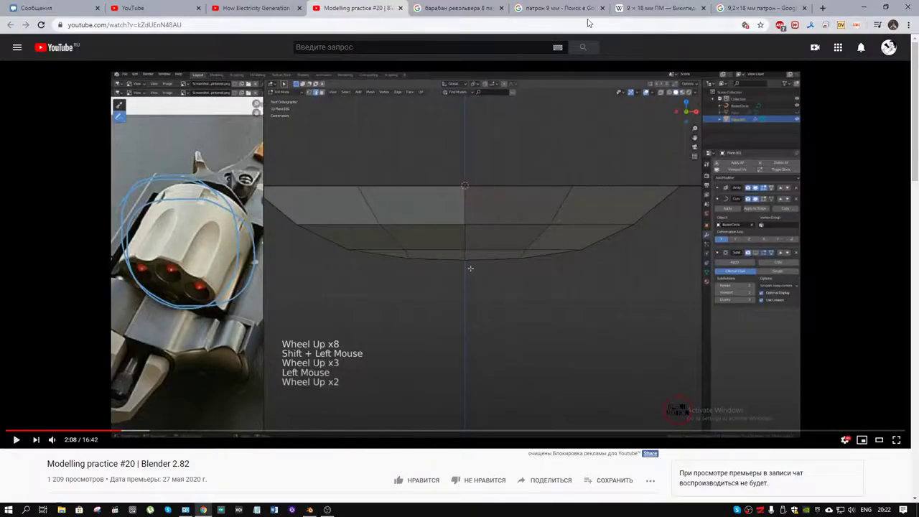
Search Google for 'blender 2.8 repeat action' in a new Chrome tab.
{"action": "left_click", "coordinate": [821, 8]}
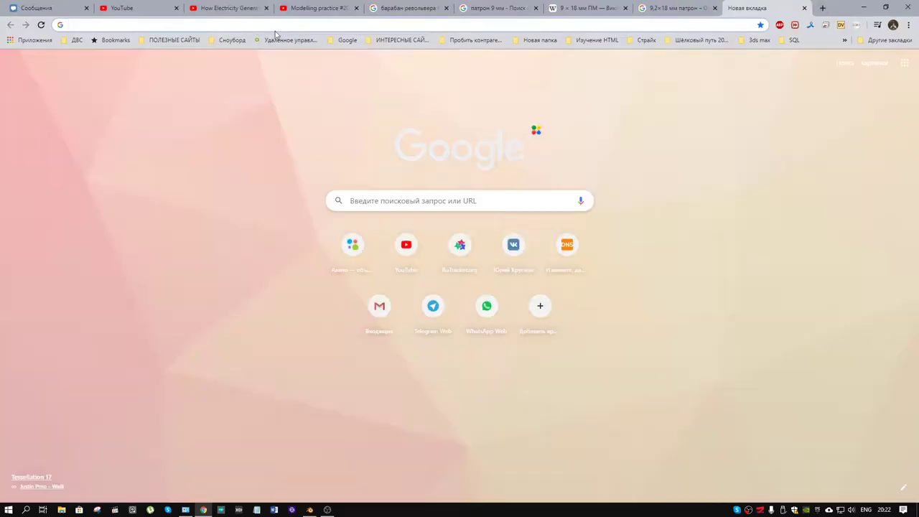
{"action": "type", "text": "re"}
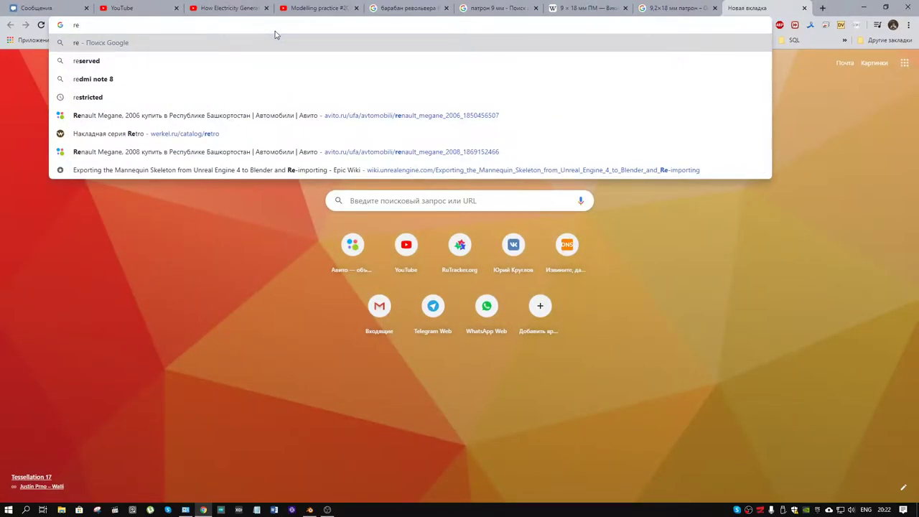
{"action": "key", "text": "BackSpace"}
{"action": "key", "text": "BackSpace"}
{"action": "type", "text": "blender 2.8 "}
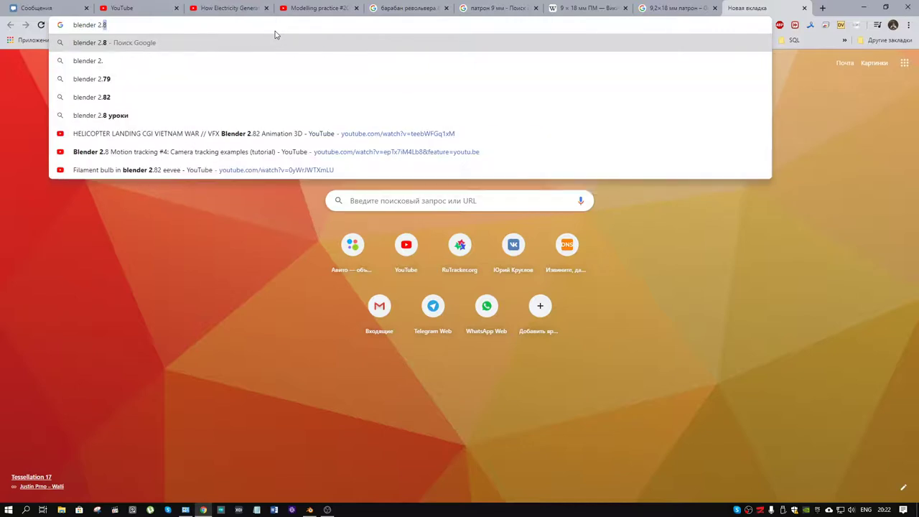
{"action": "type", "text": "repea"}
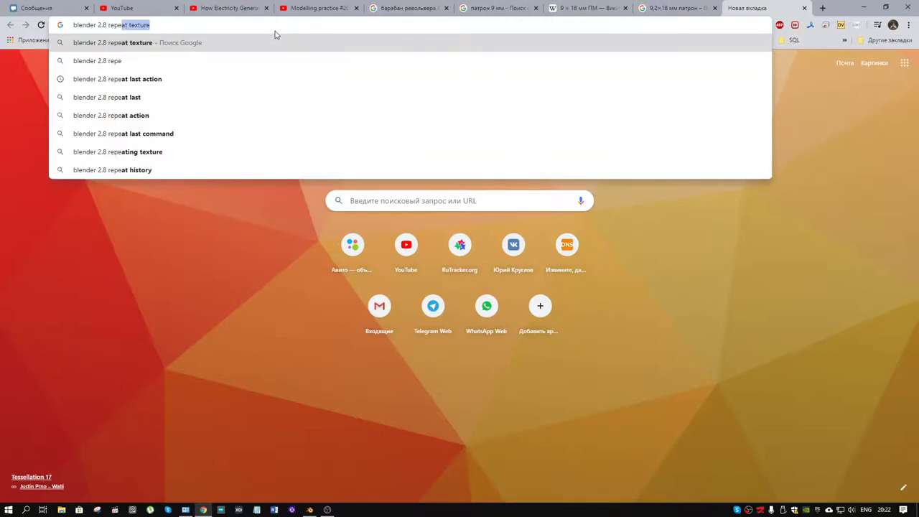
{"action": "type", "text": "t a"}
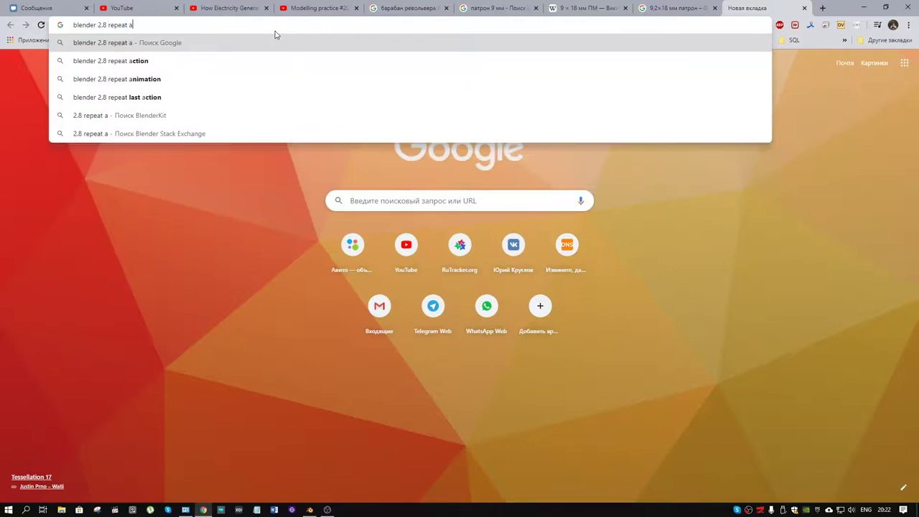
{"action": "type", "text": "ction"}
{"action": "key", "text": "Return"}
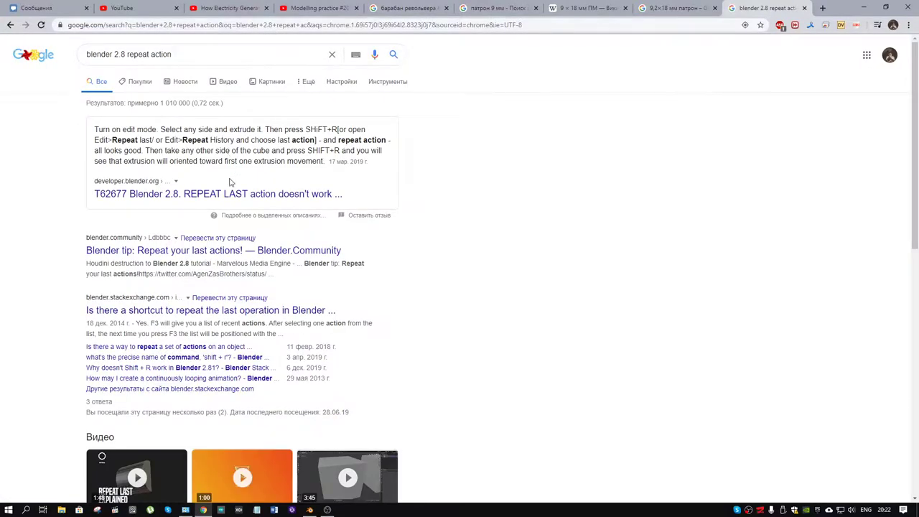
Back in Blender, delete the small cylinder's cap face.
{"action": "left_click", "coordinate": [309, 510]}
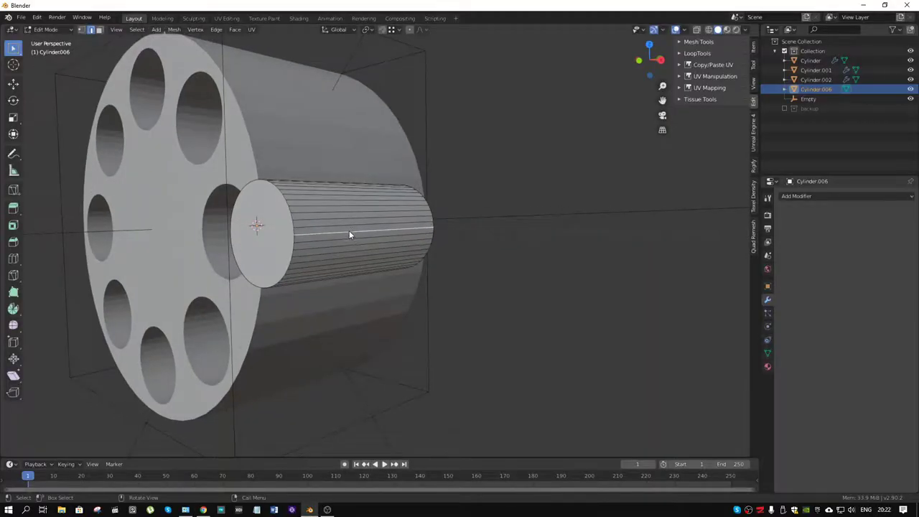
{"action": "key", "text": "shift"}
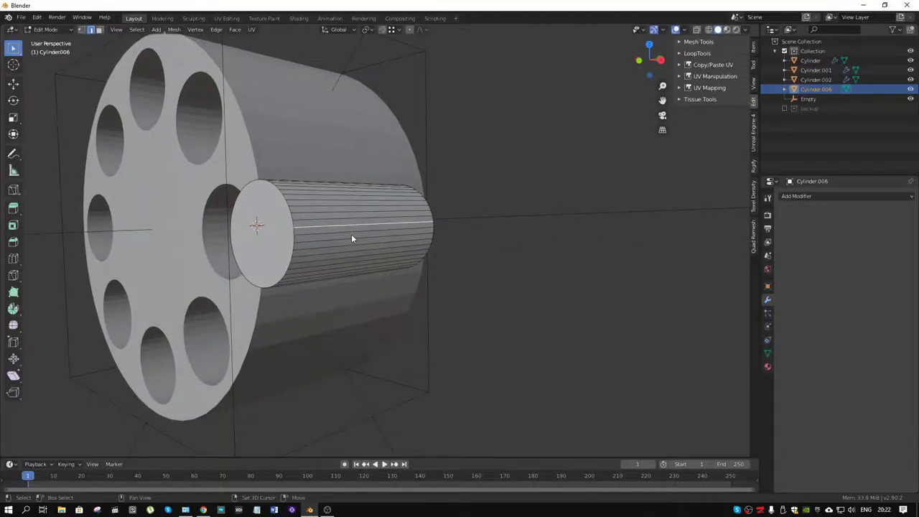
{"action": "left_click", "coordinate": [349, 240], "text": "shift"}
{"action": "left_click", "coordinate": [346, 252], "text": "shift"}
{"action": "key", "text": "ctrl+KP_Add"}
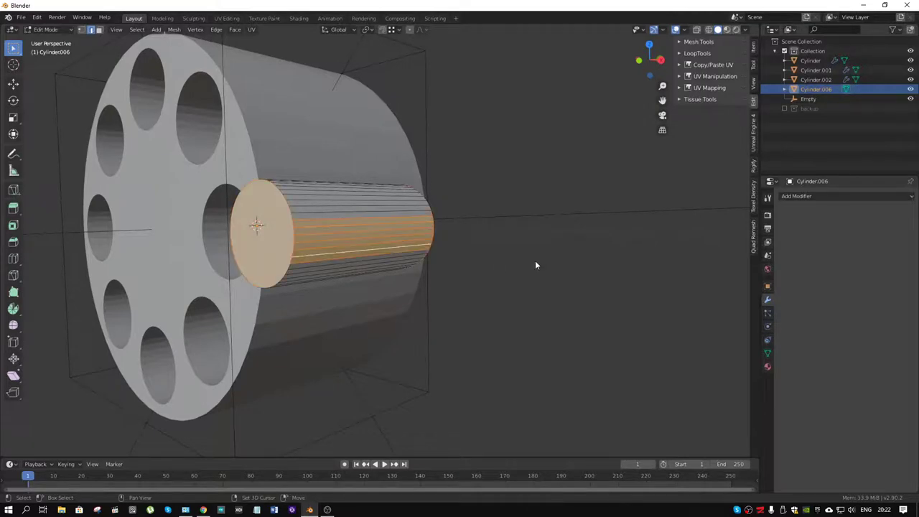
{"action": "key", "text": "alt+a"}
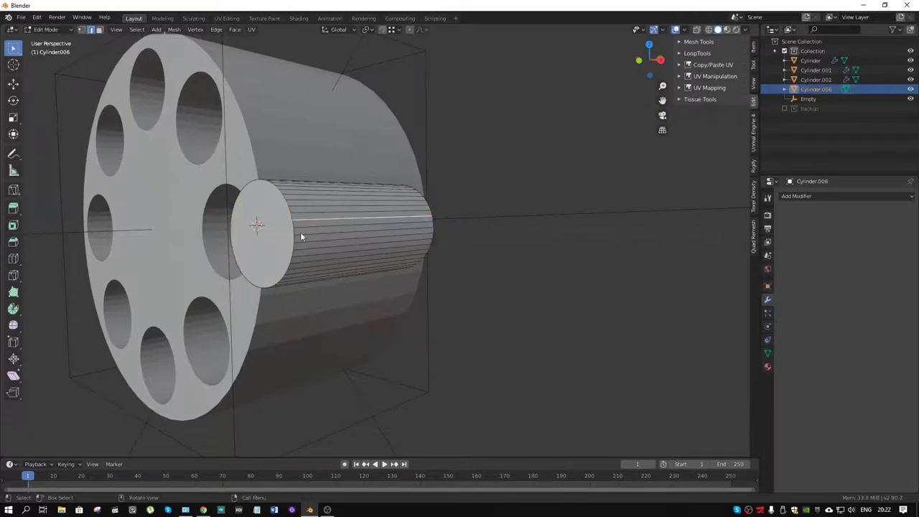
{"action": "middle_click_drag", "start_coordinate": [275, 228], "coordinate": [331, 222]}
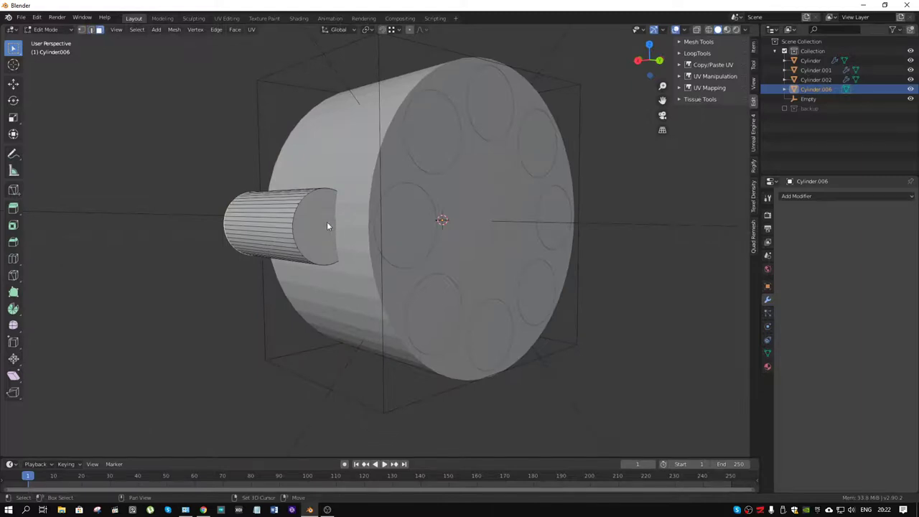
{"action": "left_click", "coordinate": [329, 224]}
{"action": "key", "text": "x"}
{"action": "left_click", "coordinate": [296, 247]}
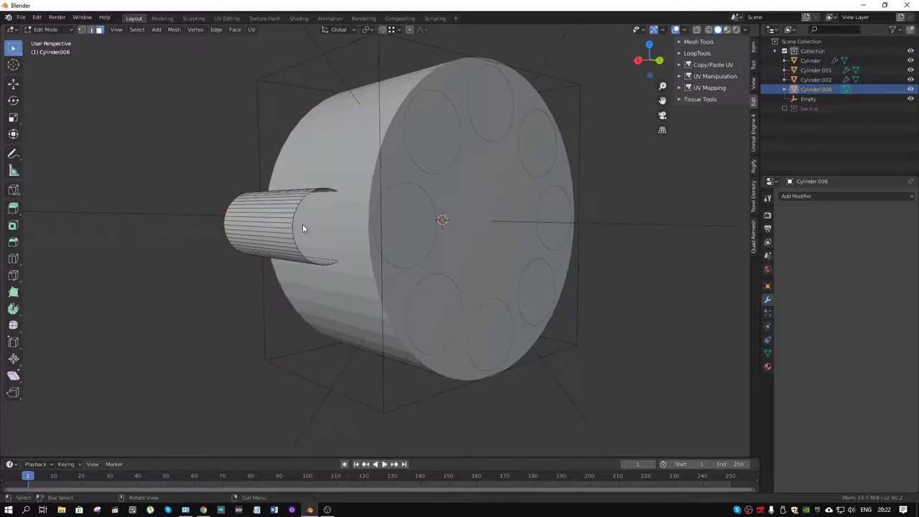
Select alternating lengthwise edges round the small cylinder and dissolve them.
{"action": "middle_click_drag", "start_coordinate": [303, 224], "coordinate": [329, 212]}
{"action": "left_click", "coordinate": [330, 213]}
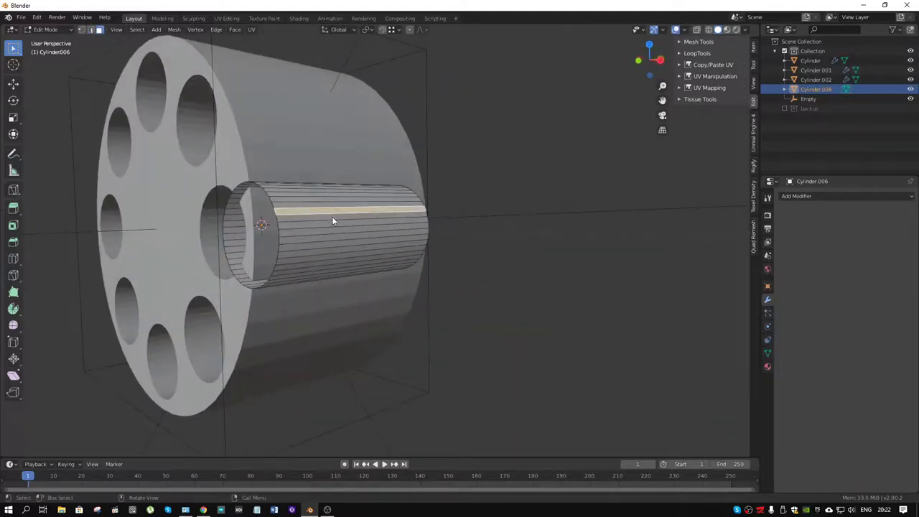
{"action": "key", "text": "2"}
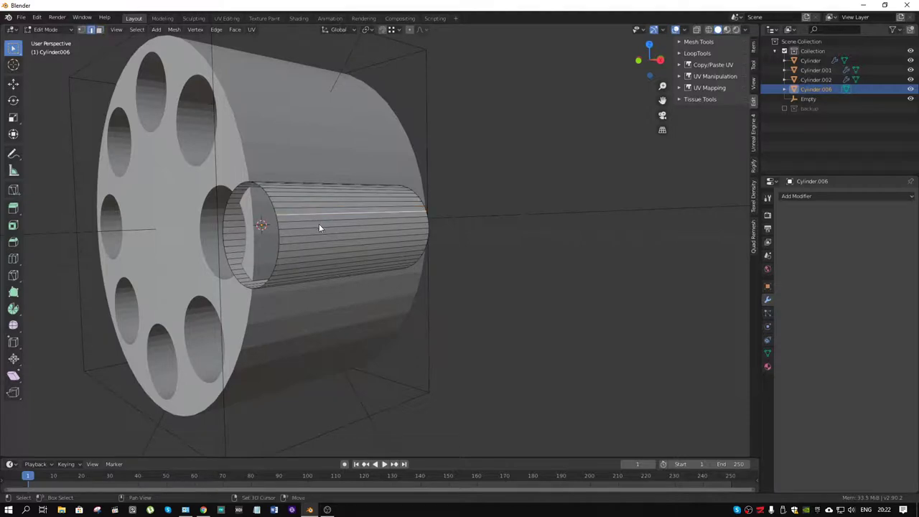
{"action": "left_click", "coordinate": [313, 228], "text": "shift"}
{"action": "left_click", "coordinate": [312, 242], "text": "shift"}
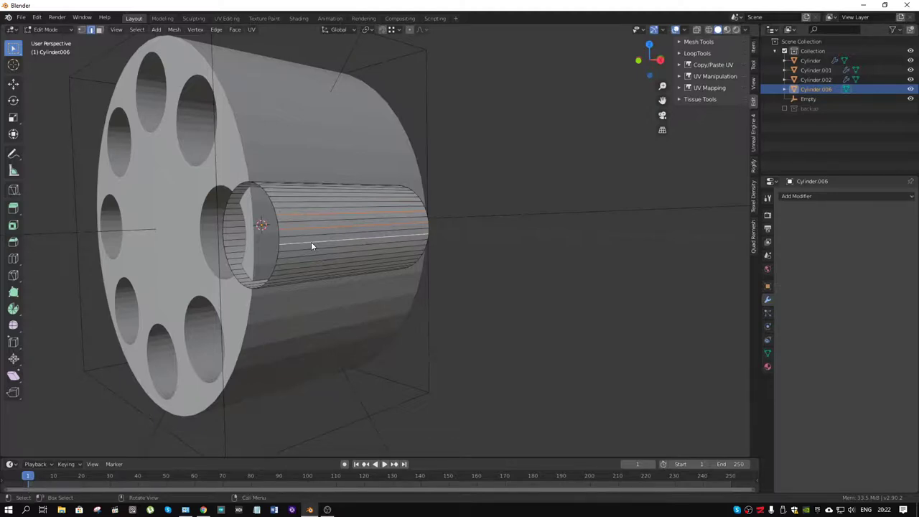
{"action": "left_click", "coordinate": [311, 243], "text": "ctrl"}
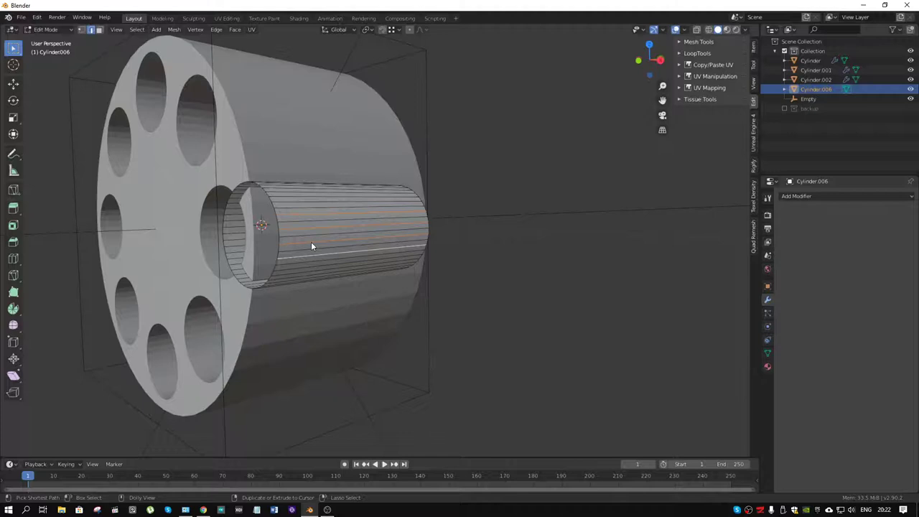
{"action": "key", "text": "ctrl+shift+KP_Add"}
{"action": "key", "text": "ctrl+shift+KP_Add"}
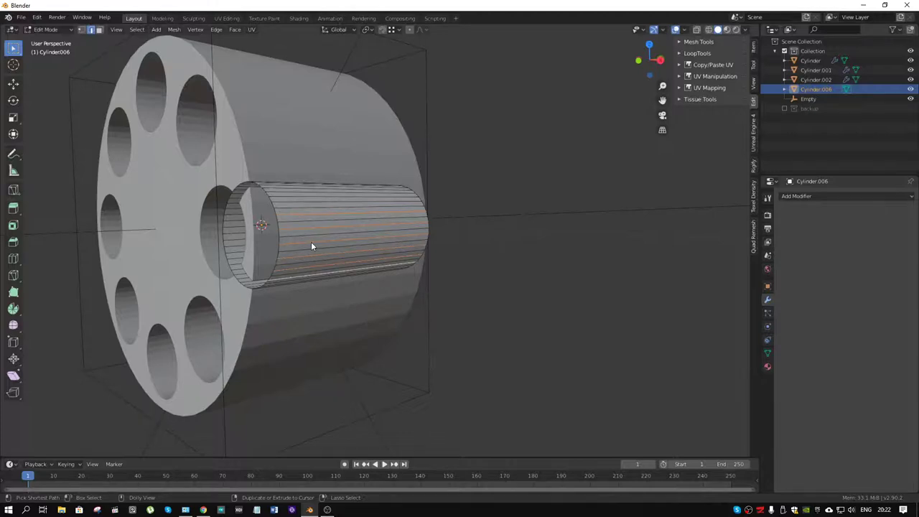
{"action": "key", "text": "ctrl+shift+KP_Add"}
{"action": "key", "text": "ctrl+shift+KP_Add"}
{"action": "key", "text": "ctrl+shift+KP_Add"}
{"action": "key", "text": "ctrl+shift+KP_Add"}
{"action": "key", "text": "ctrl+shift+KP_Add"}
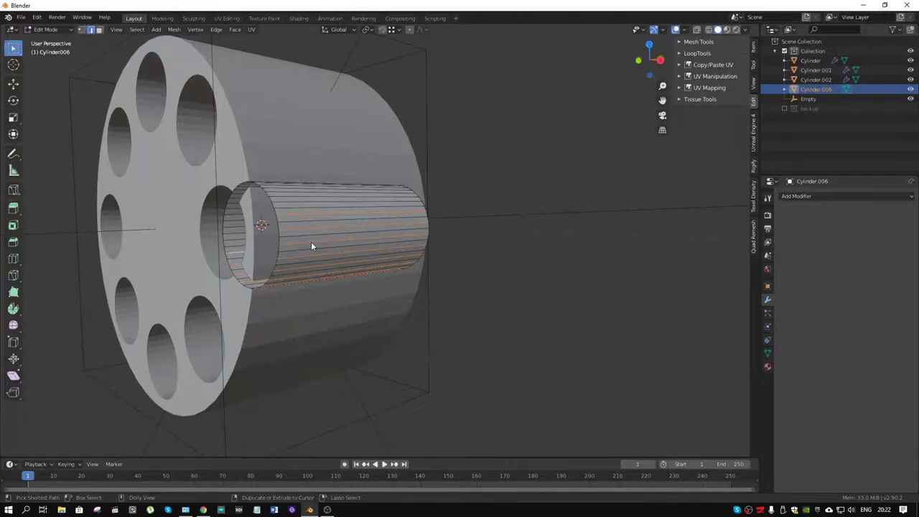
{"action": "key", "text": "ctrl+shift+KP_Add"}
{"action": "key", "text": "ctrl+shift+KP_Add"}
{"action": "key", "text": "ctrl+shift+KP_Add"}
{"action": "key", "text": "ctrl+shift+KP_Add"}
{"action": "key", "text": "ctrl+shift+KP_Add"}
{"action": "key", "text": "ctrl+shift+KP_Add"}
{"action": "key", "text": "ctrl+shift+KP_Add"}
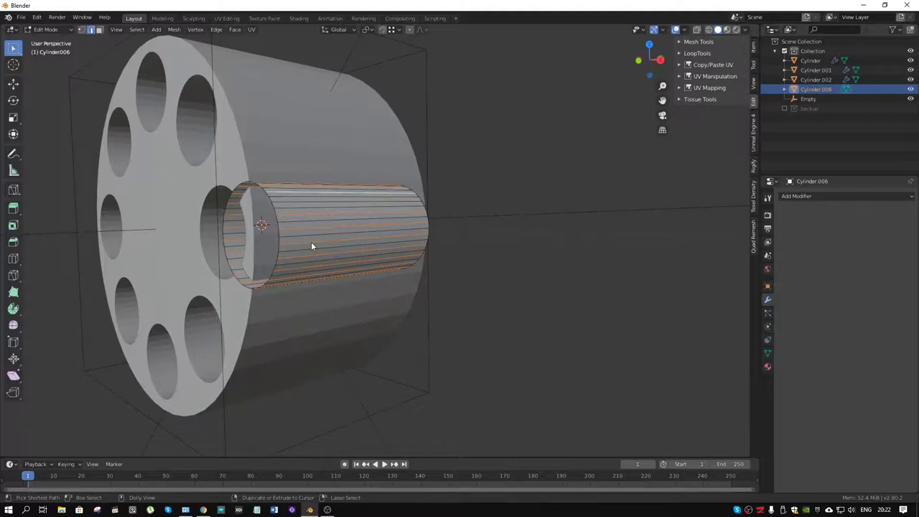
{"action": "key", "text": "ctrl+shift+KP_Add"}
{"action": "key", "text": "x"}
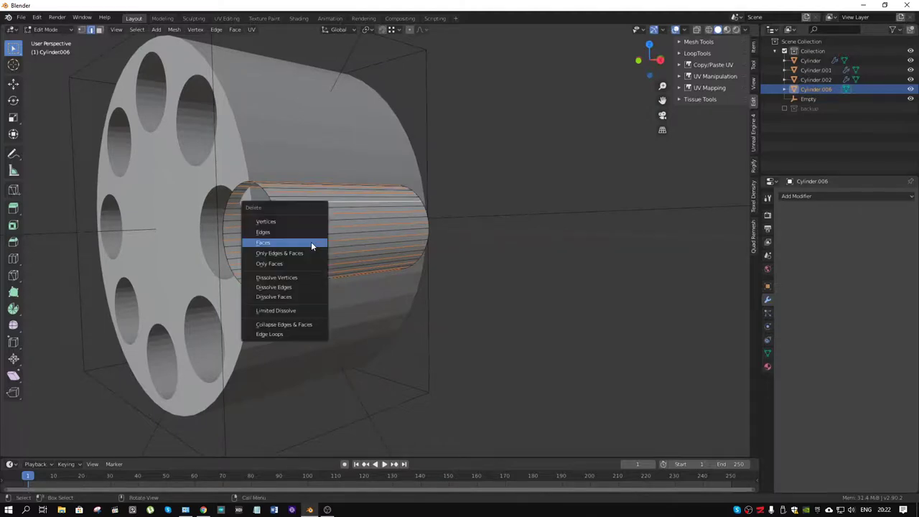
{"action": "left_click", "coordinate": [293, 281]}
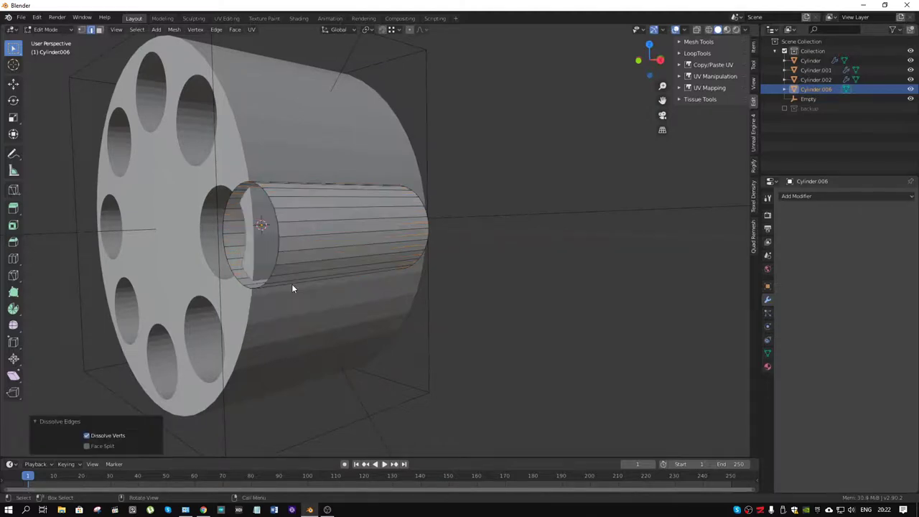
Dissolve the remaining extra lengthwise edges on the small cylinder.
{"action": "mouse_move", "coordinate": [292, 283]}
{"action": "middle_mouse_down"}
{"action": "mouse_move", "coordinate": [388, 209]}
{"action": "mouse_move", "coordinate": [314, 214]}
{"action": "mouse_move", "coordinate": [398, 212]}
{"action": "middle_mouse_up"}
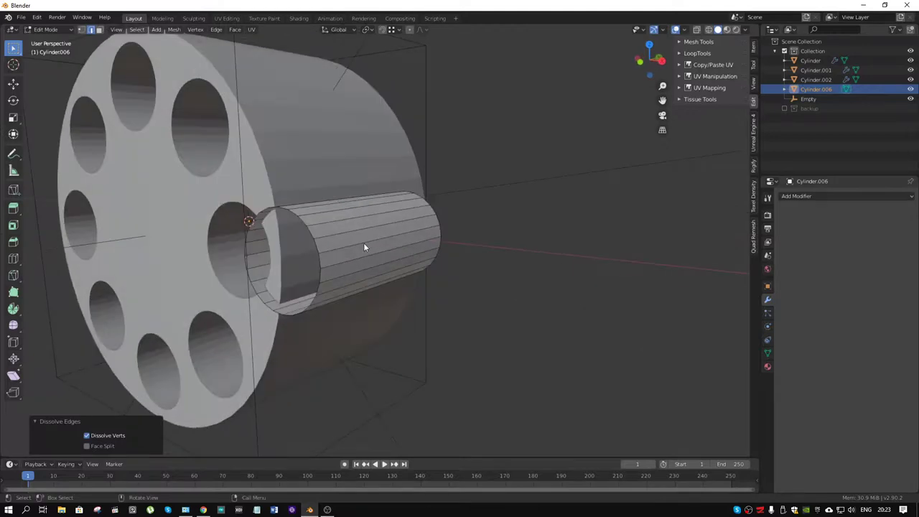
{"action": "mouse_move", "coordinate": [364, 243]}
{"action": "middle_mouse_down"}
{"action": "mouse_move", "coordinate": [351, 229]}
{"action": "mouse_move", "coordinate": [380, 220]}
{"action": "mouse_move", "coordinate": [380, 211]}
{"action": "mouse_move", "coordinate": [363, 242]}
{"action": "middle_mouse_up"}
{"action": "scroll", "coordinate": [350, 229], "scroll_direction": "up", "scroll_amount": 3}
{"action": "left_click", "coordinate": [395, 244], "text": "alt"}
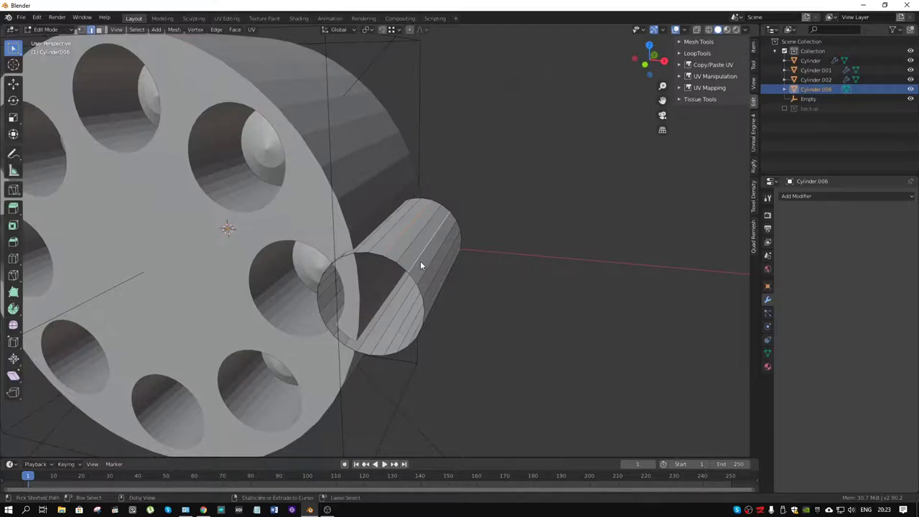
{"action": "left_click", "coordinate": [421, 265], "text": "ctrl"}
{"action": "left_click", "coordinate": [421, 265], "text": "ctrl"}
{"action": "key", "text": "x"}
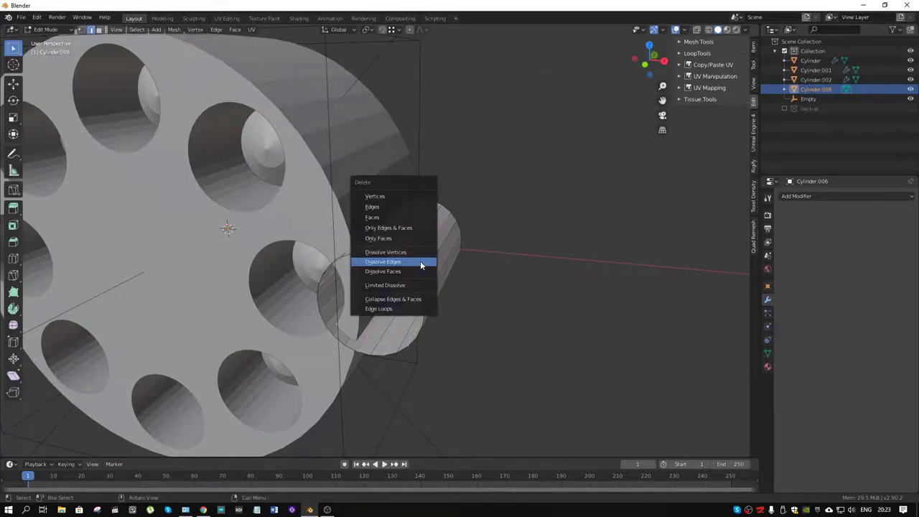
{"action": "left_click", "coordinate": [420, 261]}
Fill the small cylinder's open end loop with a single face.
{"action": "middle_click_drag", "start_coordinate": [425, 253], "coordinate": [285, 252]}
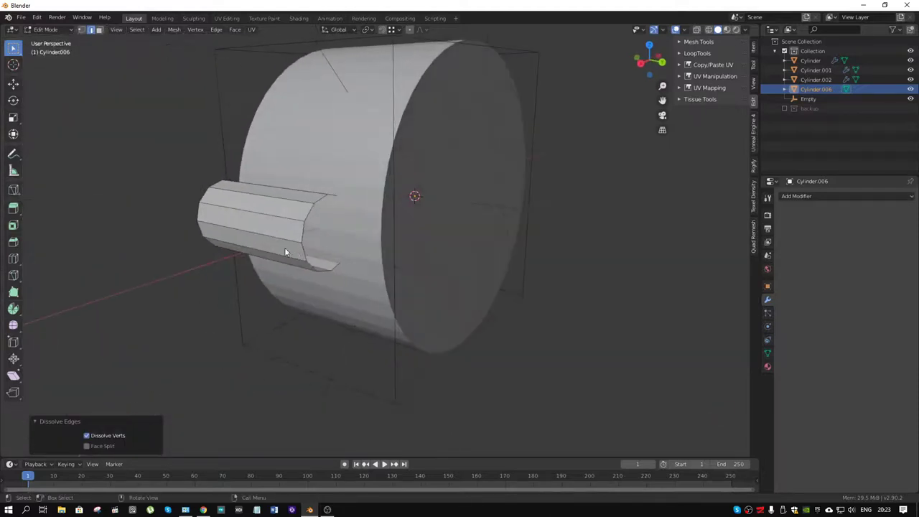
{"action": "mouse_move", "coordinate": [293, 220]}
{"action": "middle_mouse_down"}
{"action": "mouse_move", "coordinate": [365, 189]}
{"action": "mouse_move", "coordinate": [333, 245]}
{"action": "middle_mouse_up"}
{"action": "left_click", "coordinate": [310, 240], "text": "alt"}
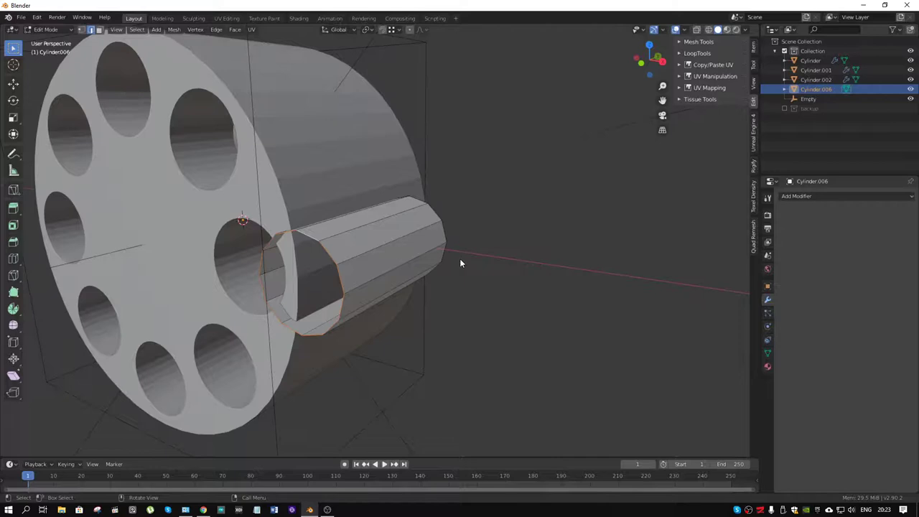
{"action": "key", "text": "f"}
{"action": "mouse_move", "coordinate": [461, 264]}
{"action": "middle_mouse_down"}
{"action": "mouse_move", "coordinate": [357, 263]}
{"action": "mouse_move", "coordinate": [304, 213]}
{"action": "middle_mouse_up"}
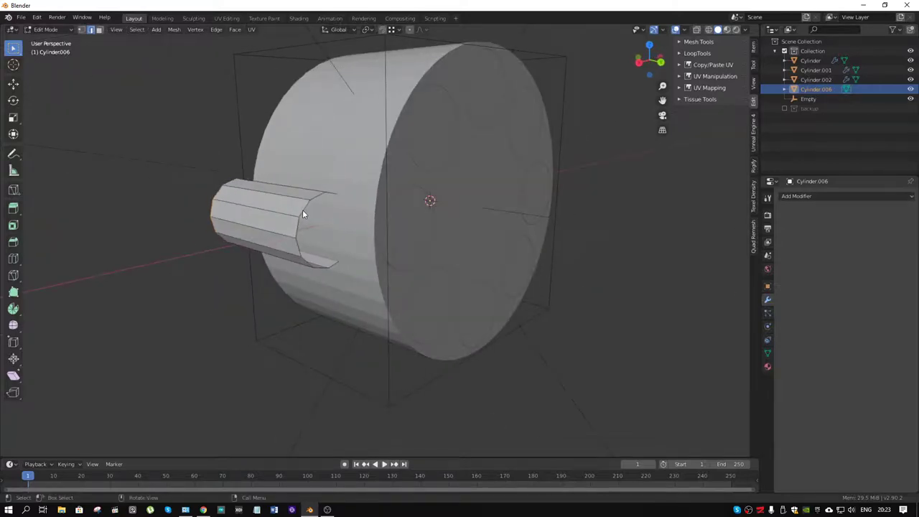
{"action": "middle_click_drag", "start_coordinate": [303, 213], "coordinate": [380, 214]}
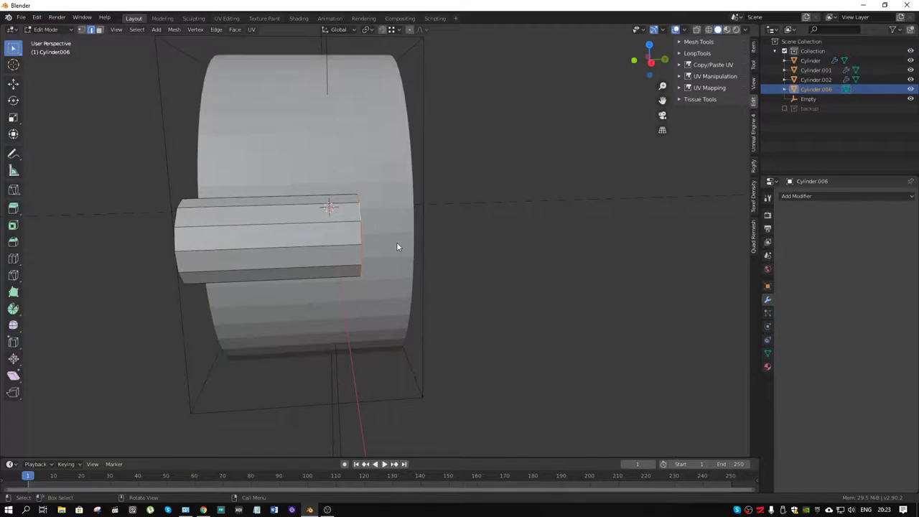
Move the rod's end loop along Y and fill it with a face.
{"action": "key", "text": "g"}
{"action": "key", "text": "y"}
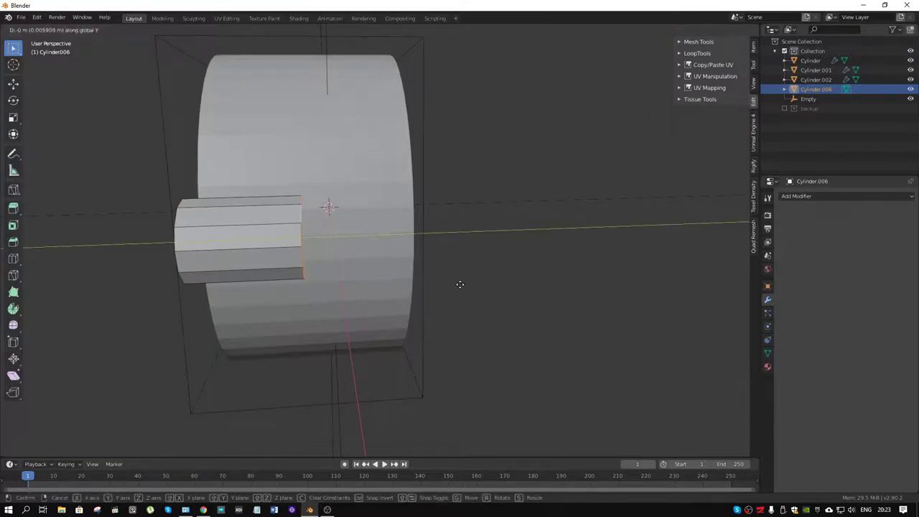
{"action": "left_click", "coordinate": [461, 283]}
{"action": "middle_click_drag", "start_coordinate": [370, 257], "coordinate": [332, 259]}
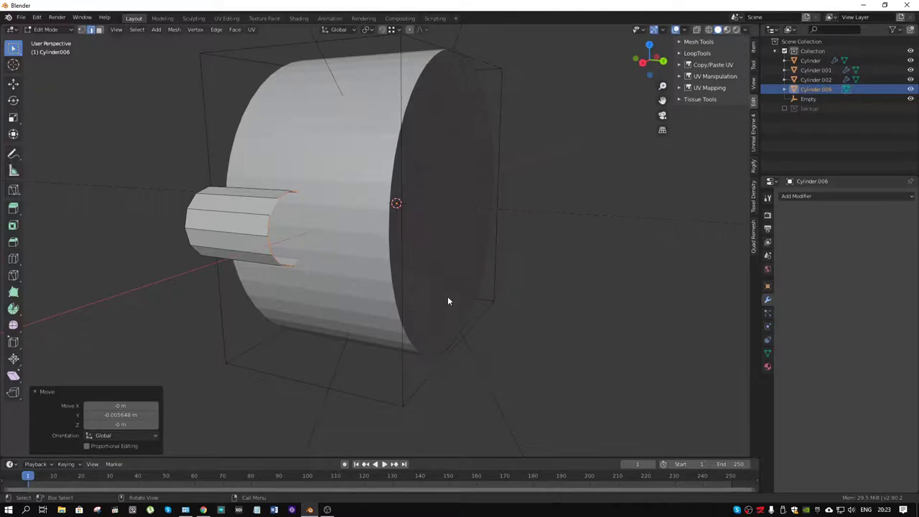
{"action": "key", "text": "f"}
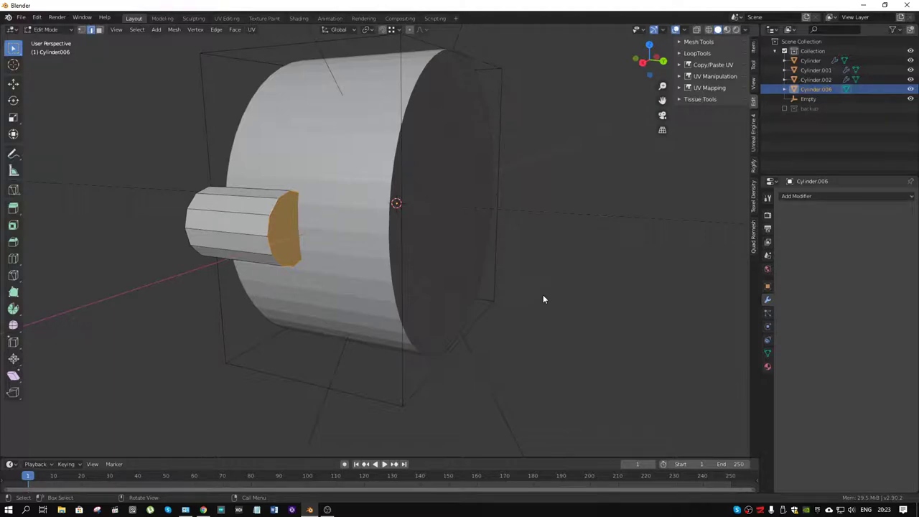
Inset the rod's end face and push it outward along Y.
{"action": "key", "text": "i"}
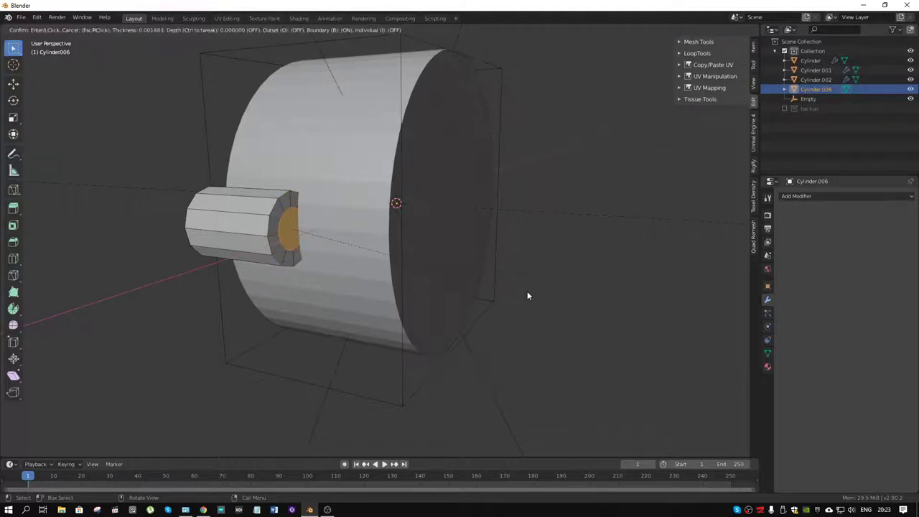
{"action": "left_click", "coordinate": [527, 295]}
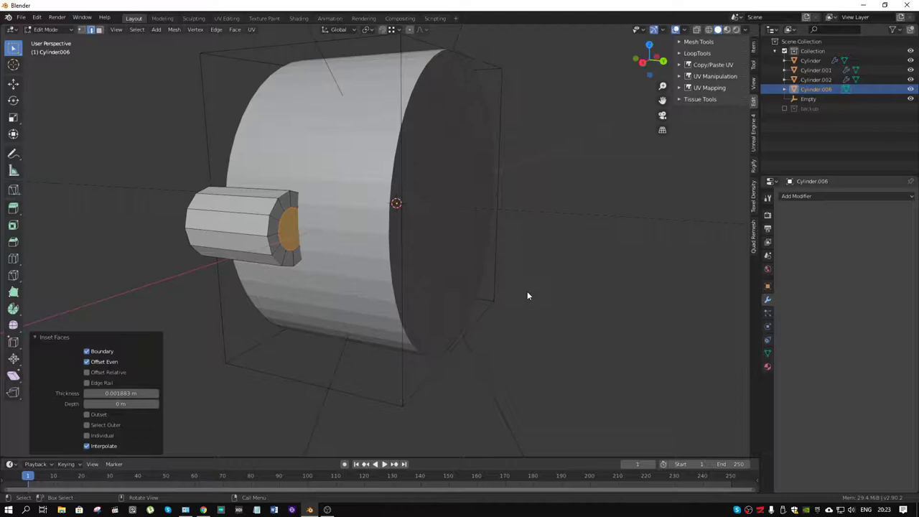
{"action": "key", "text": "g"}
{"action": "key", "text": "y"}
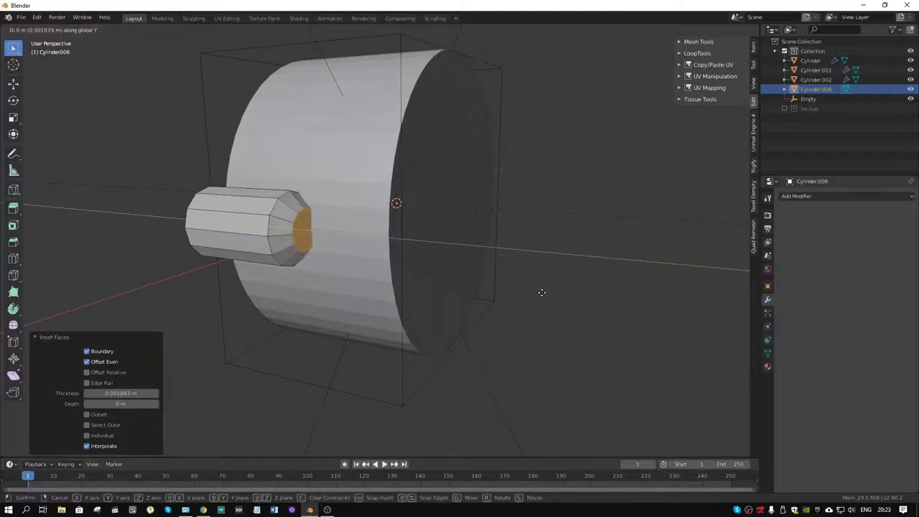
{"action": "left_click", "coordinate": [542, 295]}
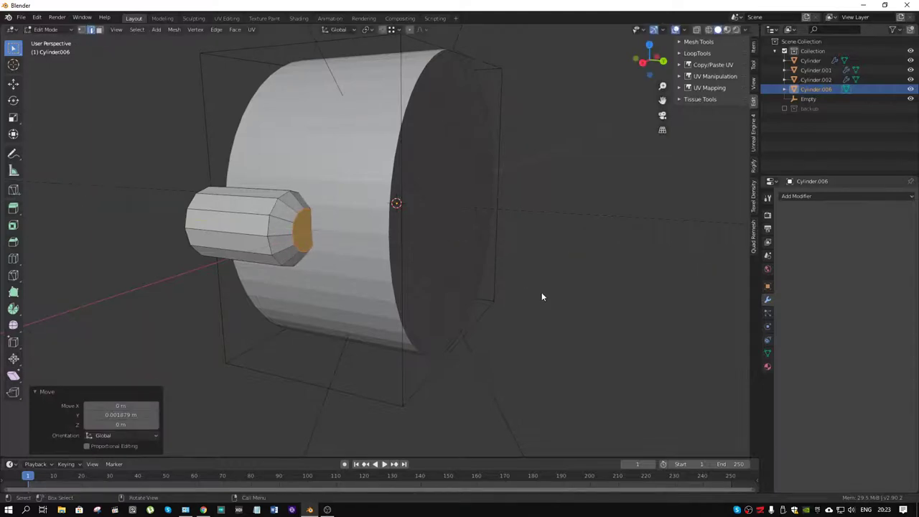
Inset the end face a second time and nudge it along Y.
{"action": "key", "text": "i"}
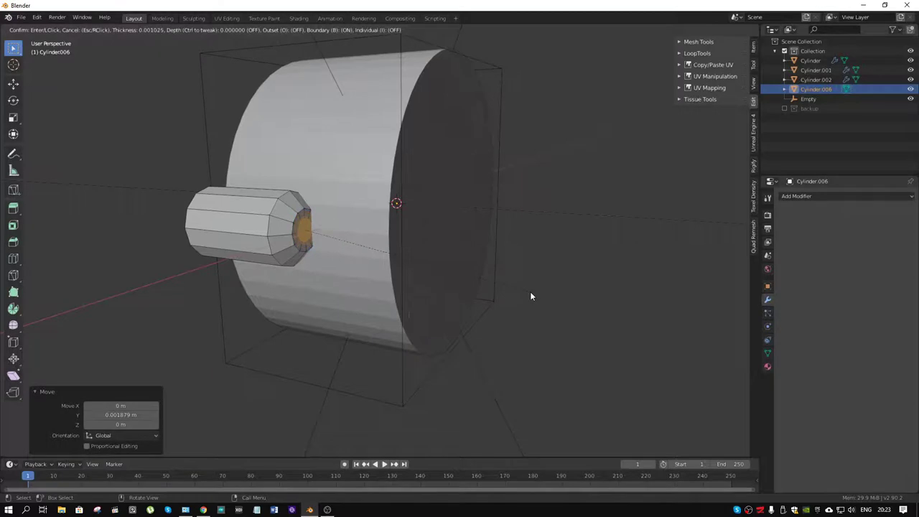
{"action": "left_click", "coordinate": [530, 295]}
{"action": "key", "text": "g"}
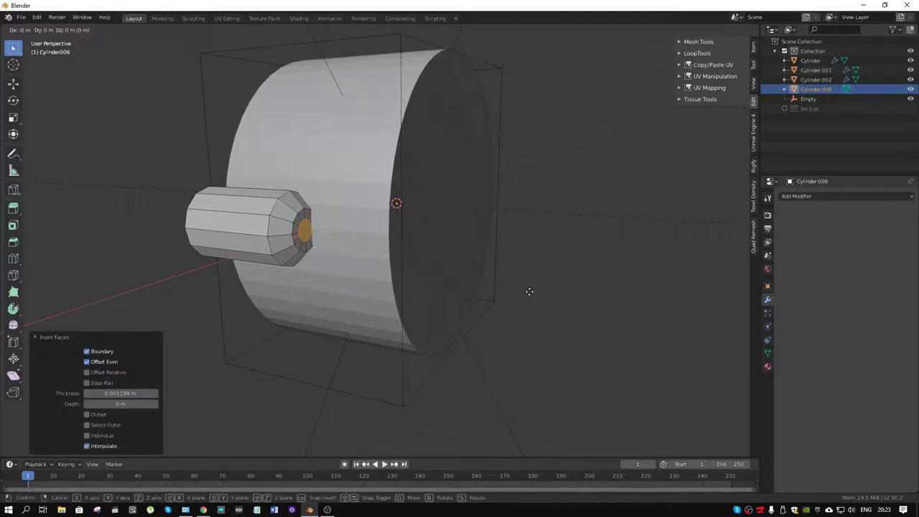
{"action": "key", "text": "y"}
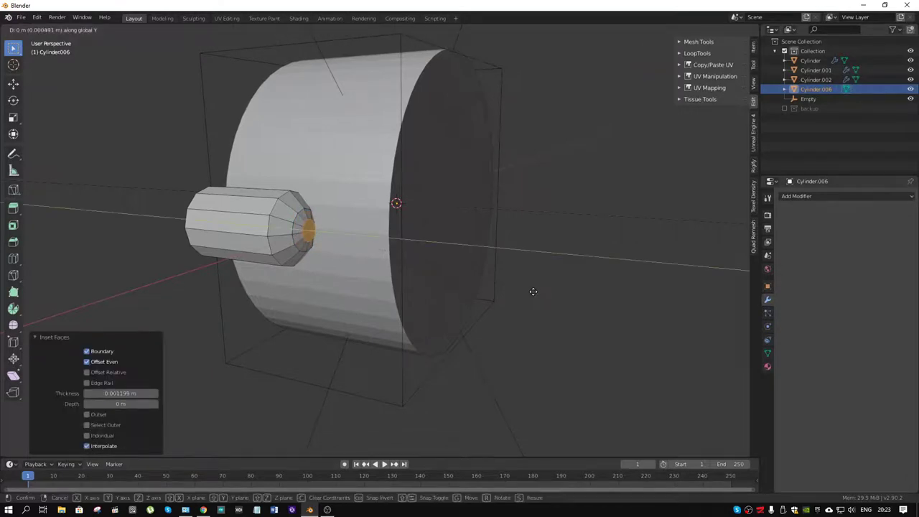
{"action": "left_click", "coordinate": [529, 292]}
{"action": "middle_click_drag", "start_coordinate": [524, 289], "coordinate": [475, 254]}
{"action": "key", "text": "ctrl+r"}
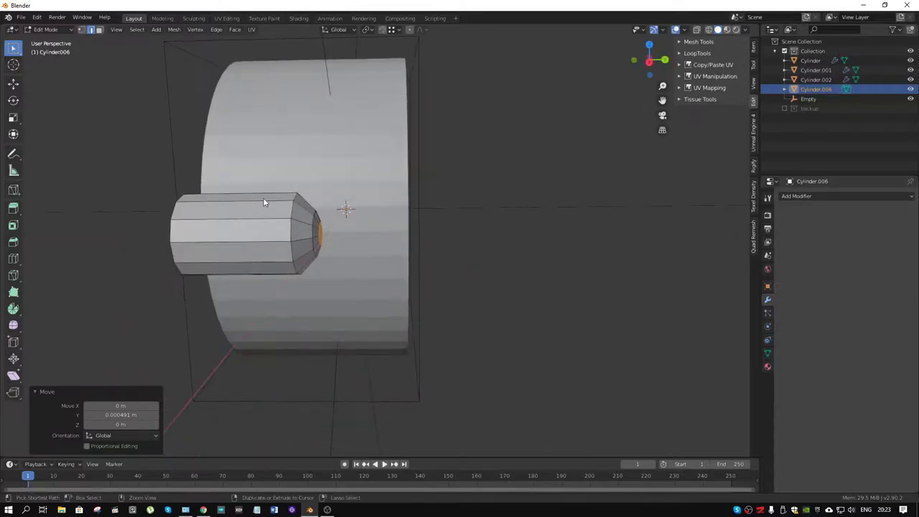
Add a centred loop cut near the rod's tip, then scale it and shift it along Y.
{"action": "left_click", "coordinate": [304, 212]}
{"action": "right_click", "coordinate": [304, 210]}
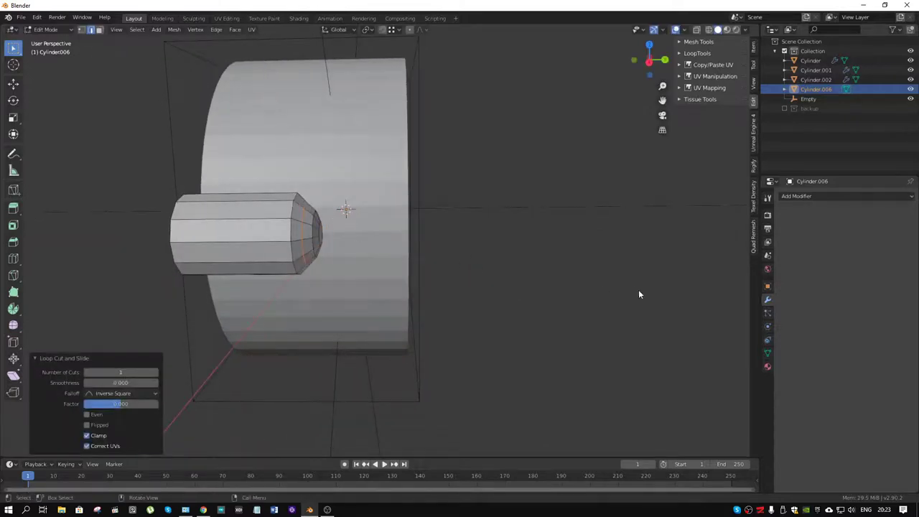
{"action": "key", "text": "g"}
{"action": "key", "text": "y"}
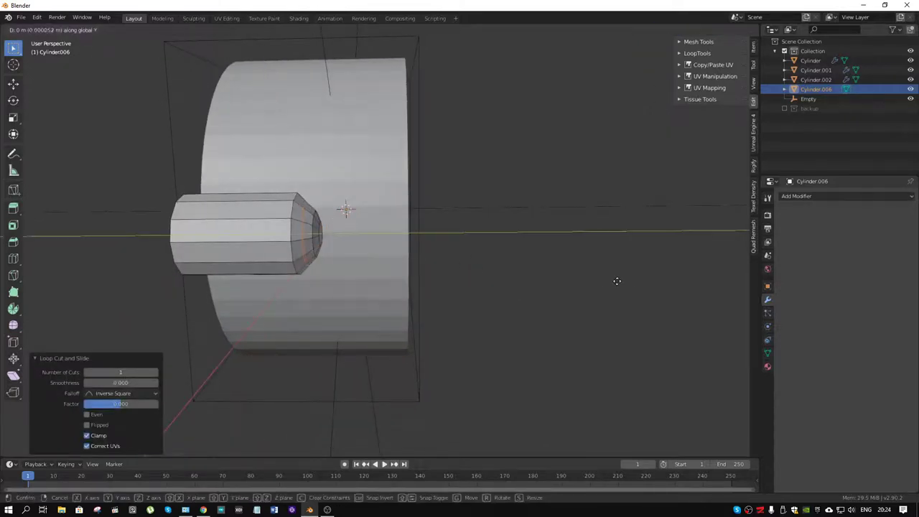
{"action": "left_click", "coordinate": [618, 285]}
{"action": "key", "text": "s"}
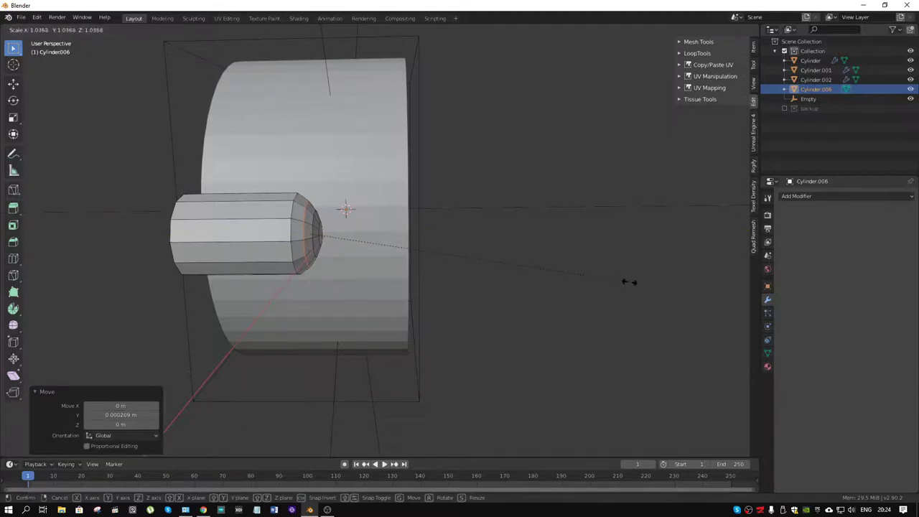
{"action": "left_click", "coordinate": [635, 282]}
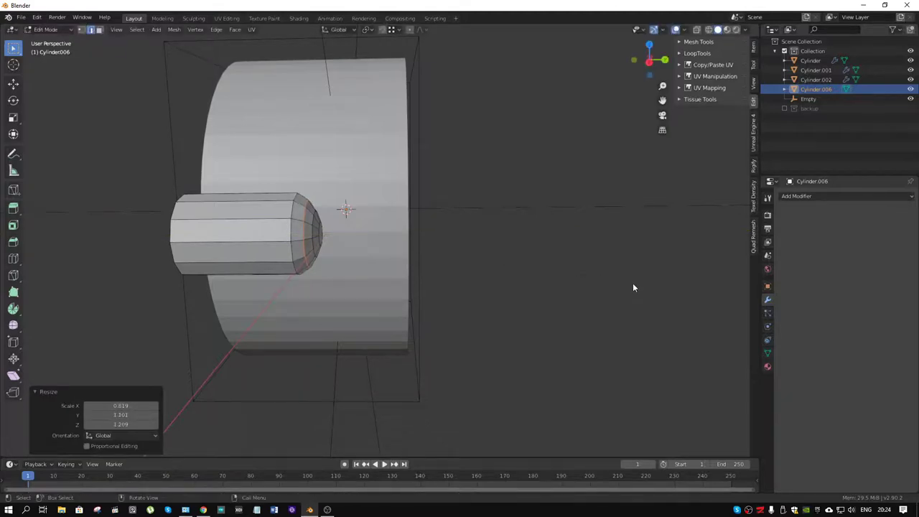
{"action": "key", "text": "g"}
{"action": "key", "text": "y"}
{"action": "left_click", "coordinate": [631, 283]}
{"action": "mouse_move", "coordinate": [631, 284]}
{"action": "middle_mouse_down"}
{"action": "mouse_move", "coordinate": [468, 250]}
{"action": "mouse_move", "coordinate": [395, 267]}
{"action": "mouse_move", "coordinate": [517, 266]}
{"action": "mouse_move", "coordinate": [422, 264]}
{"action": "mouse_move", "coordinate": [372, 236]}
{"action": "mouse_move", "coordinate": [415, 255]}
{"action": "middle_mouse_up"}
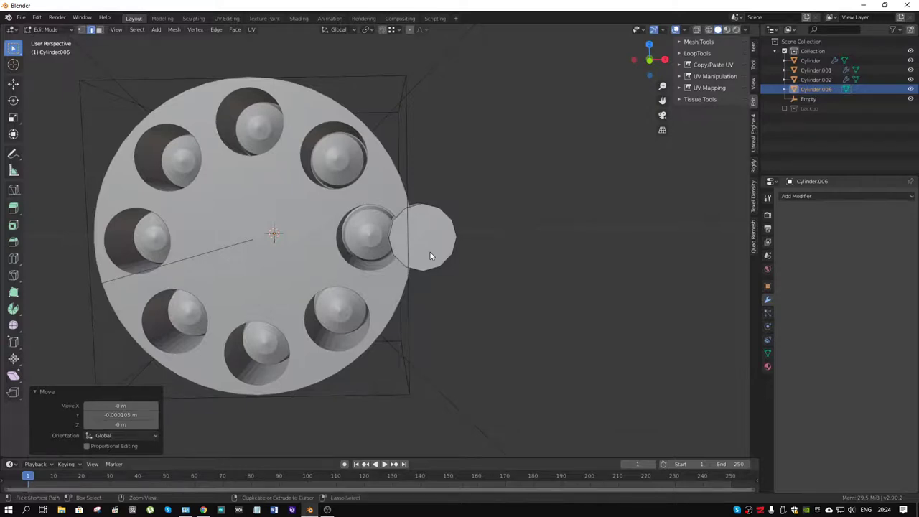
After a trial Y rotation, set the pivot point to the 3D Cursor.
{"action": "key", "text": "ctrl+Tab"}
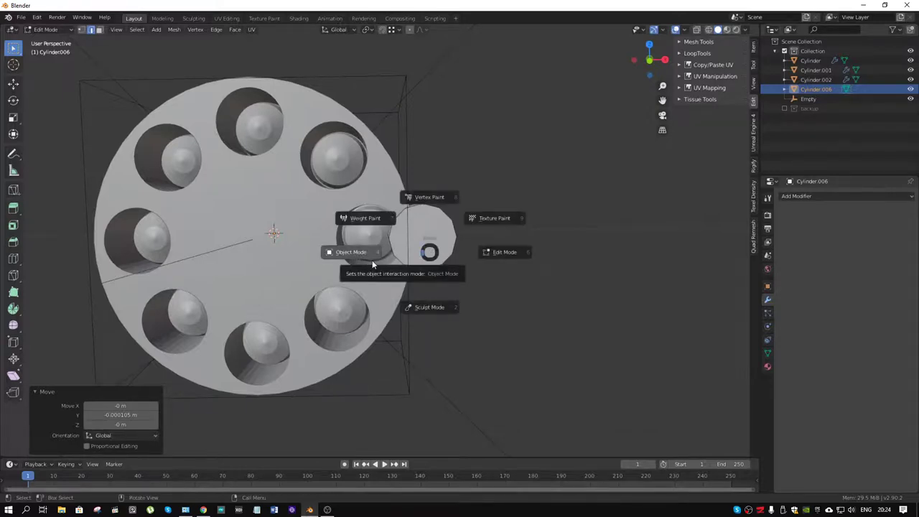
{"action": "left_click", "coordinate": [483, 252]}
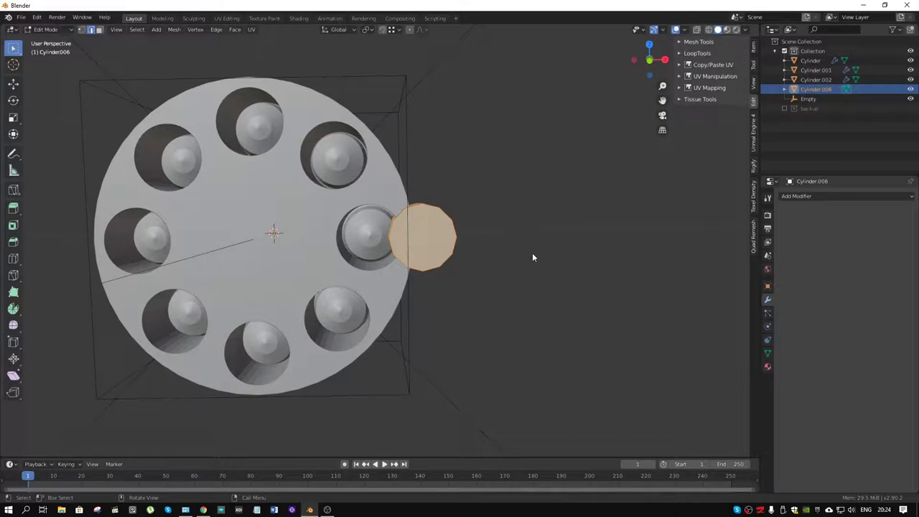
{"action": "key", "text": "r"}
{"action": "key", "text": "y"}
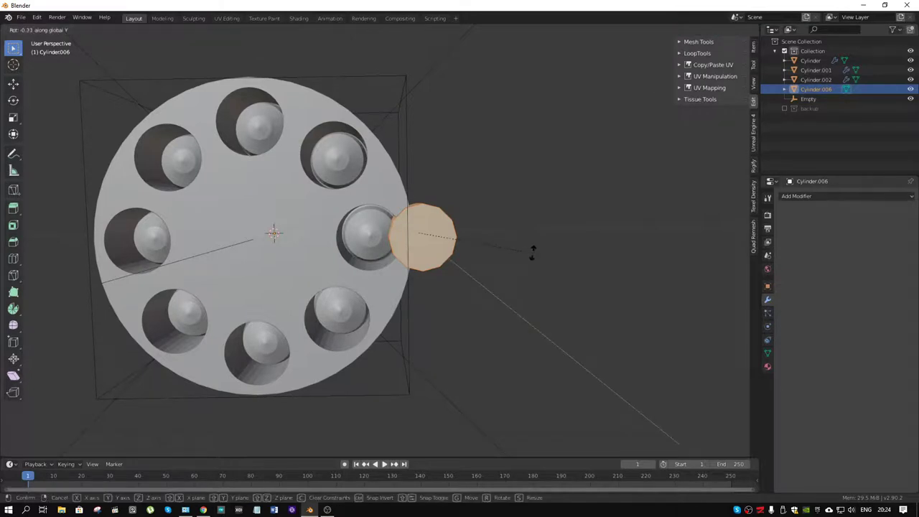
{"action": "left_click", "coordinate": [533, 252]}
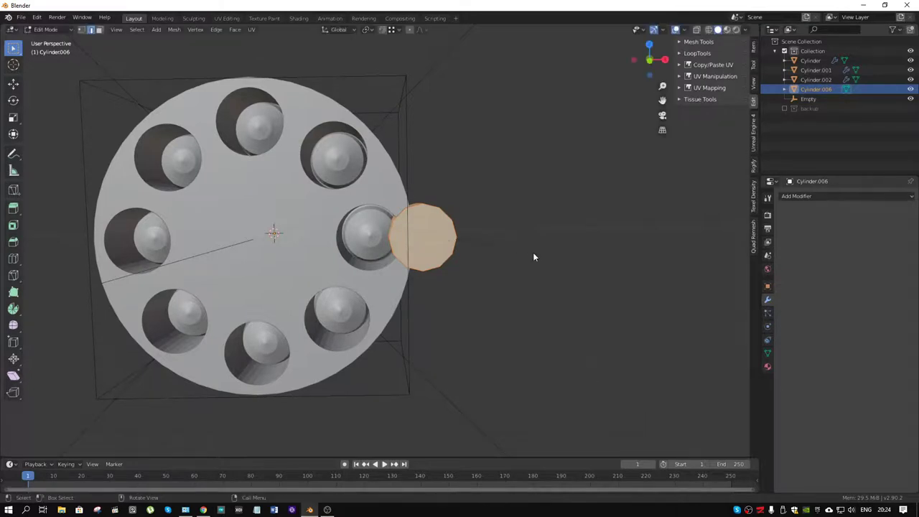
{"action": "left_click", "coordinate": [370, 30]}
{"action": "left_click", "coordinate": [375, 49]}
Rotate the rod -22.5° about Y around the 3D Cursor.
{"action": "key", "text": "r"}
{"action": "key", "text": "y"}
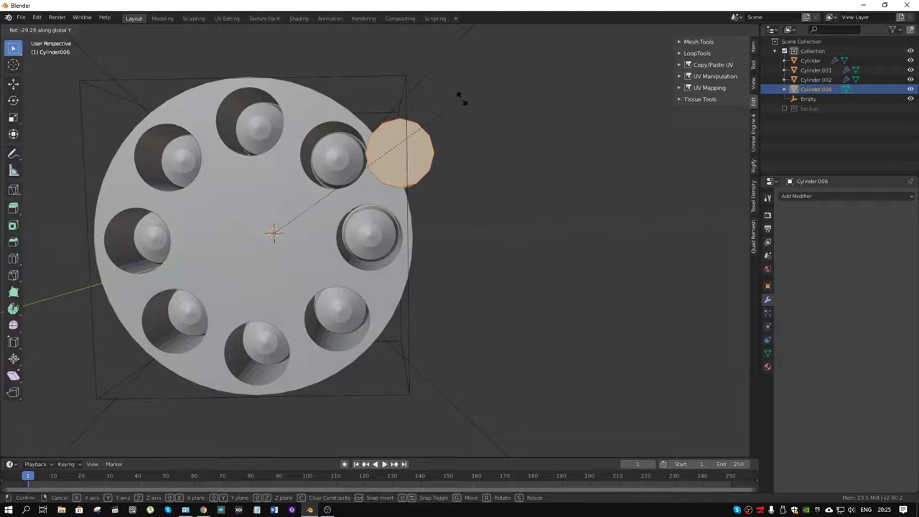
{"action": "type", "text": "2"}
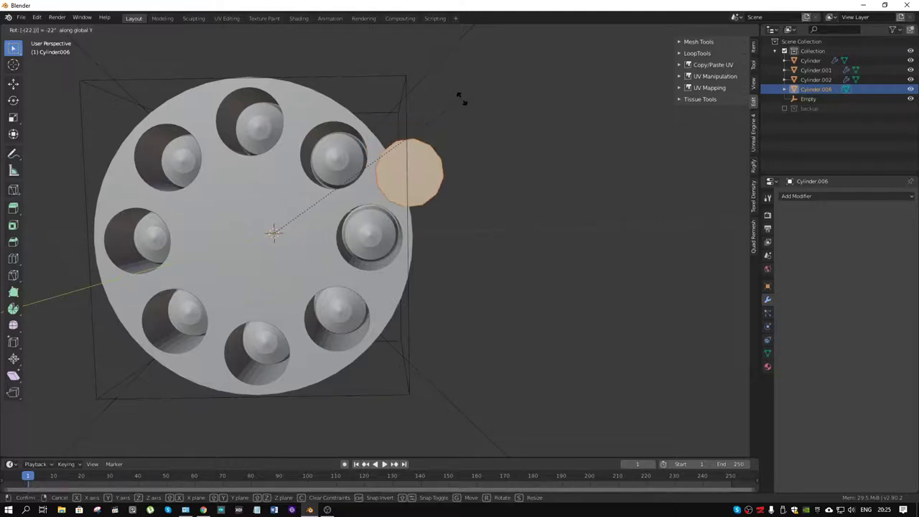
{"action": "type", "text": ".5"}
{"action": "key", "text": "Return"}
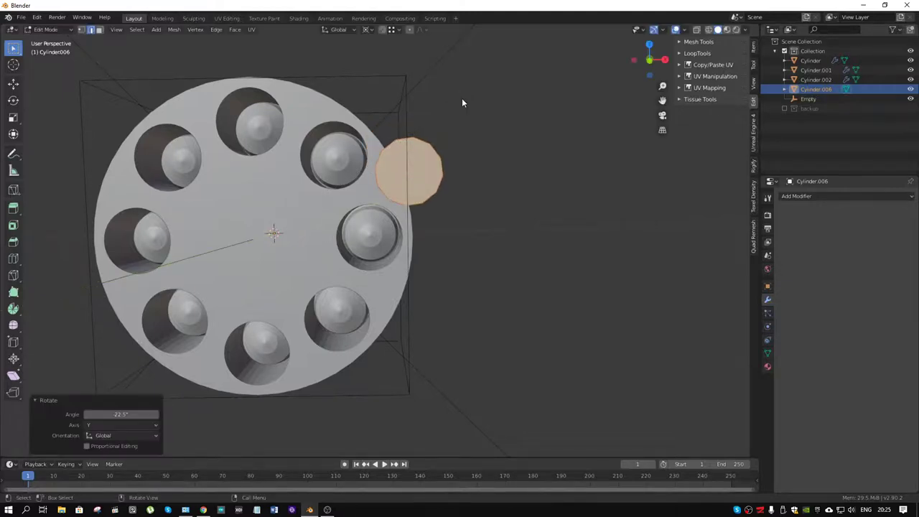
{"action": "mouse_move", "coordinate": [461, 98]}
{"action": "middle_mouse_down"}
{"action": "mouse_move", "coordinate": [331, 160]}
{"action": "mouse_move", "coordinate": [439, 151]}
{"action": "middle_mouse_up"}
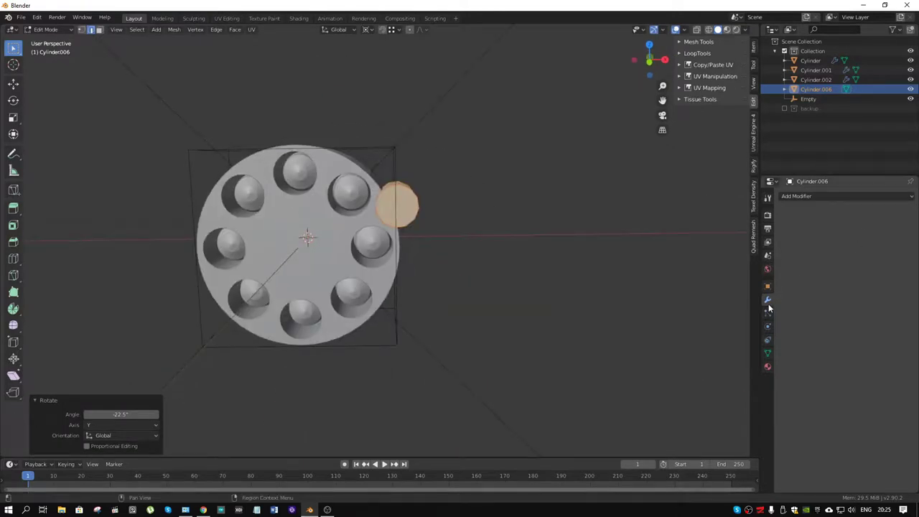
{"action": "middle_click_drag", "start_coordinate": [440, 244], "coordinate": [411, 243]}
In Object Mode, add an Array modifier to the rod with relative X offset 0.
{"action": "key", "text": "ctrl+Tab"}
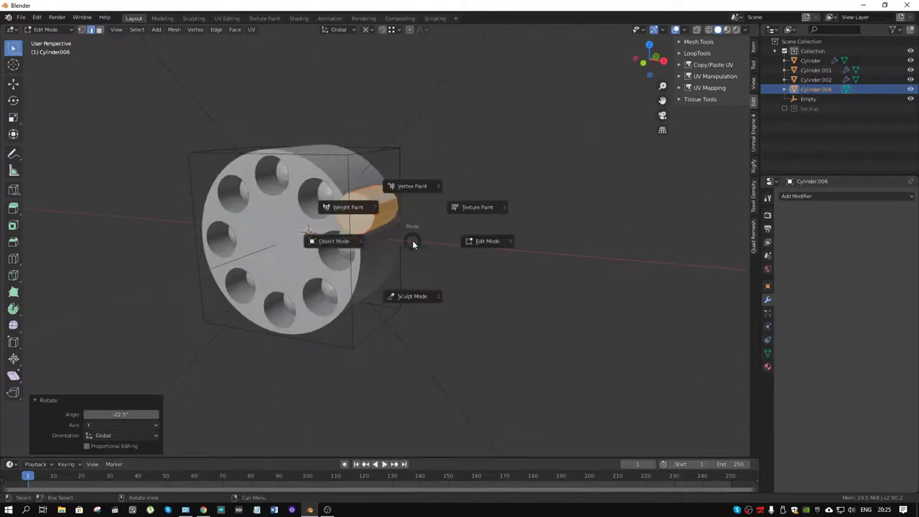
{"action": "left_click", "coordinate": [349, 242]}
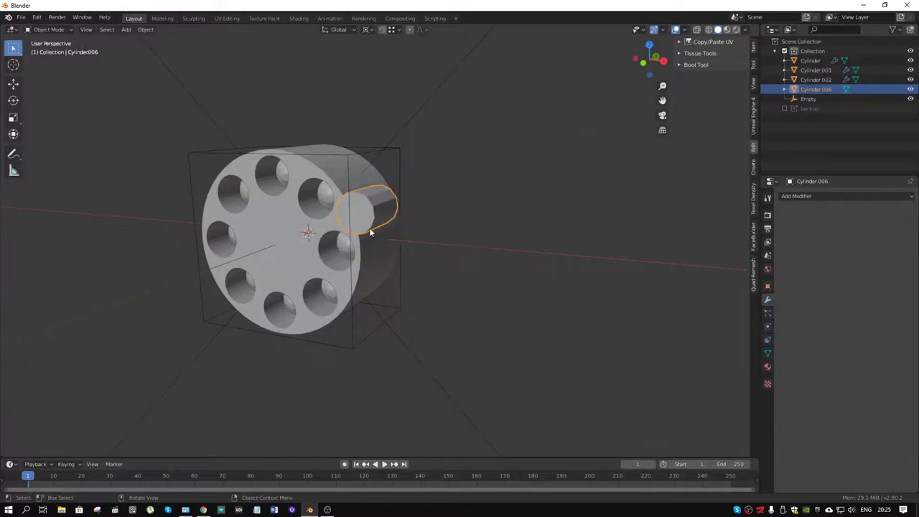
{"action": "left_click", "coordinate": [796, 196]}
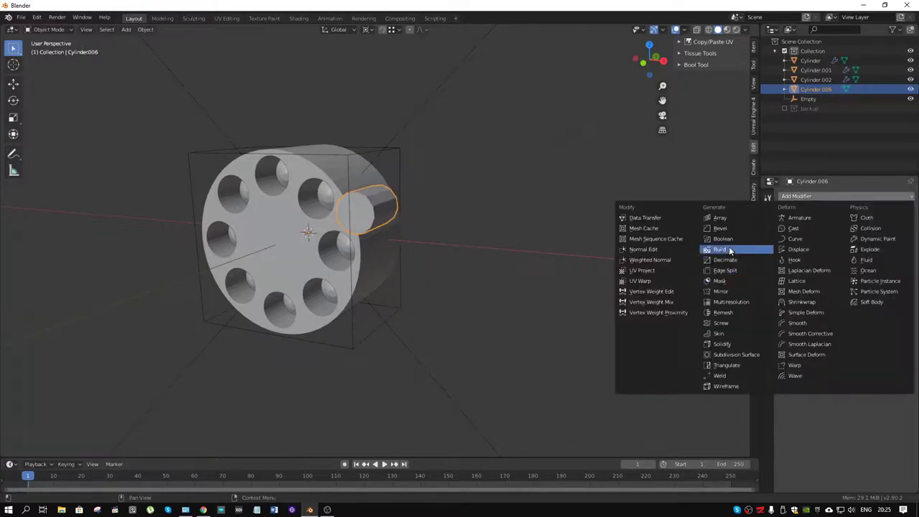
{"action": "left_click", "coordinate": [730, 218]}
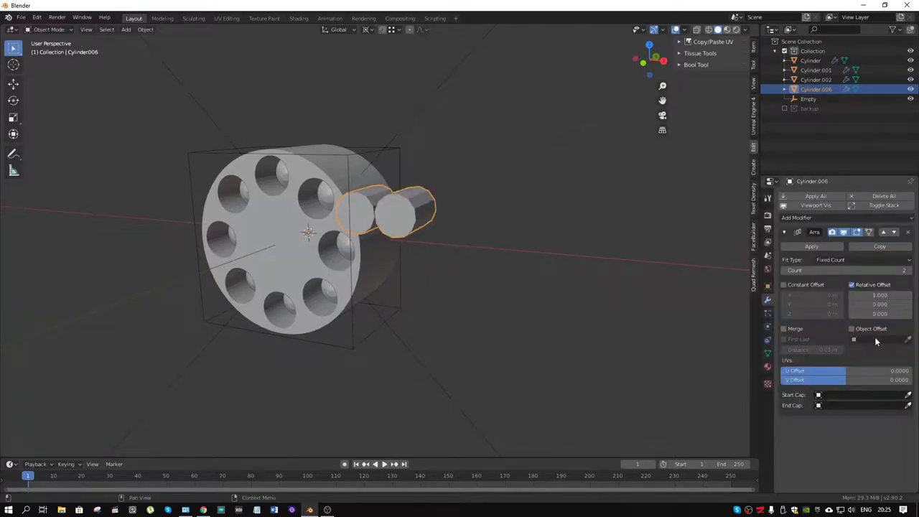
{"action": "left_click", "coordinate": [876, 296]}
{"action": "type", "text": "0.000"}
{"action": "key", "text": "Return"}
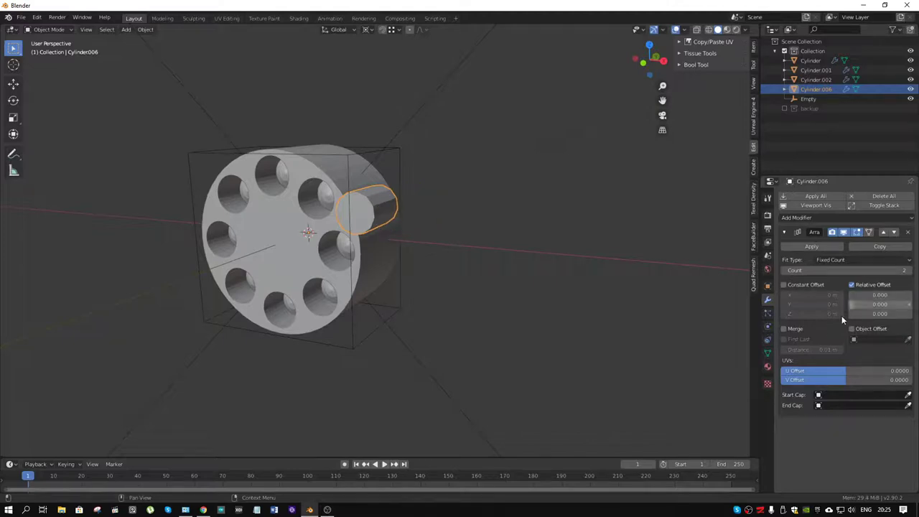
Apply all transforms to the small cylinder with Ctrl+A.
{"action": "left_click", "coordinate": [908, 340]}
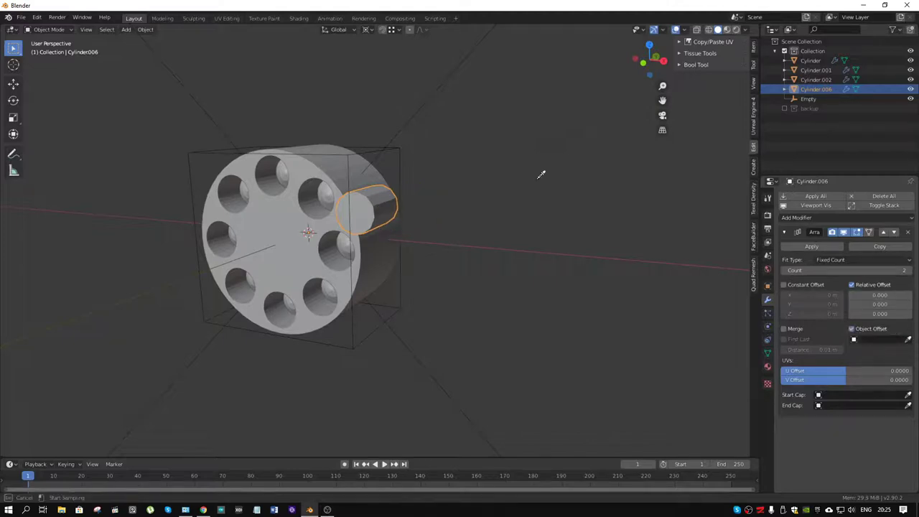
{"action": "left_click", "coordinate": [412, 120]}
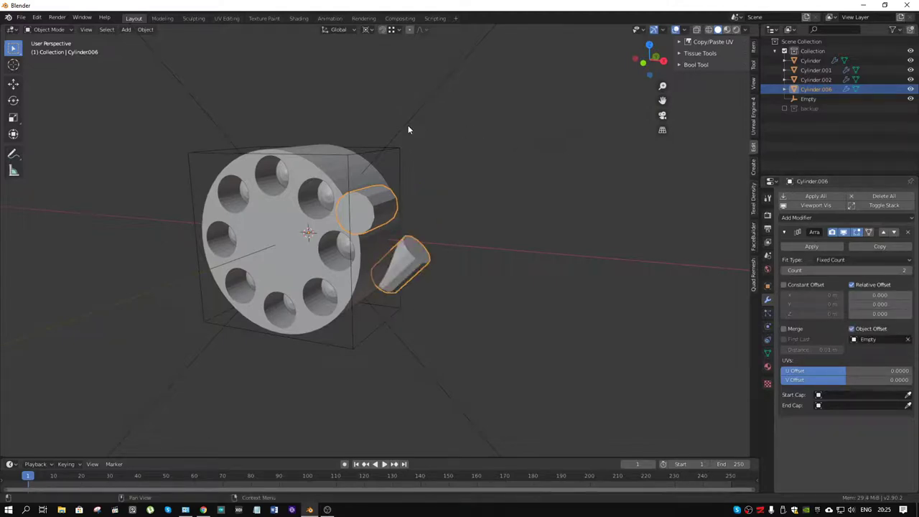
{"action": "key", "text": "ctrl+z"}
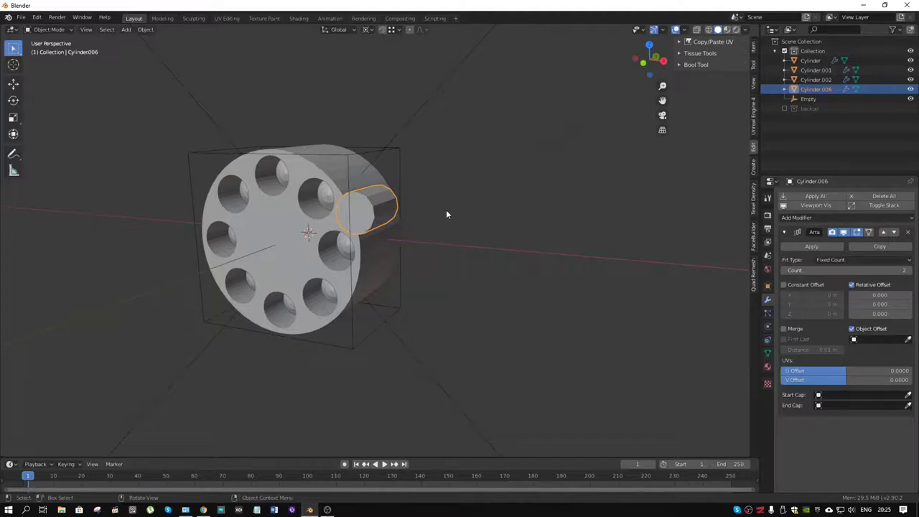
{"action": "middle_click_drag", "start_coordinate": [406, 249], "coordinate": [480, 226]}
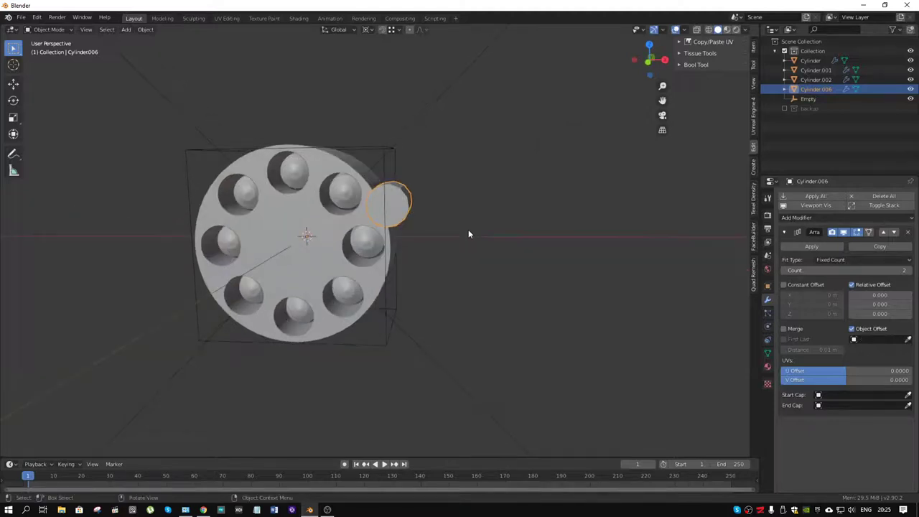
{"action": "key", "text": "ctrl+a"}
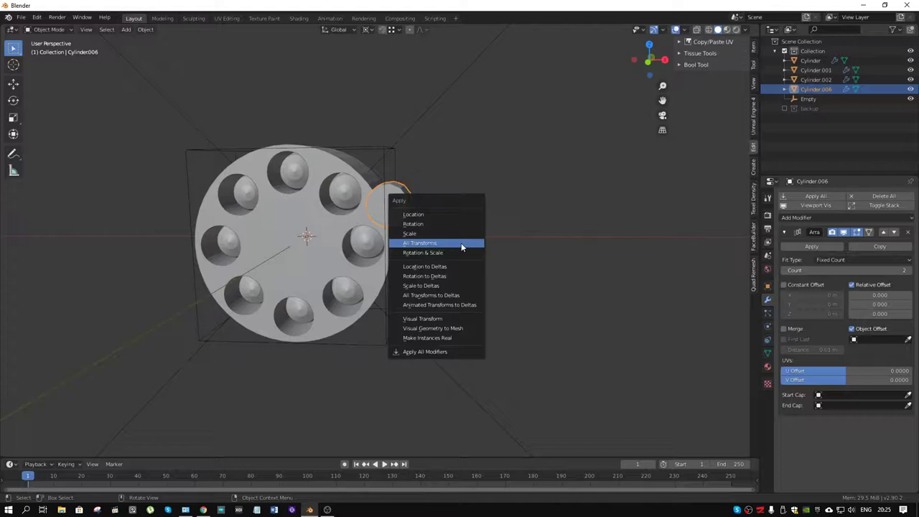
{"action": "left_click", "coordinate": [461, 243]}
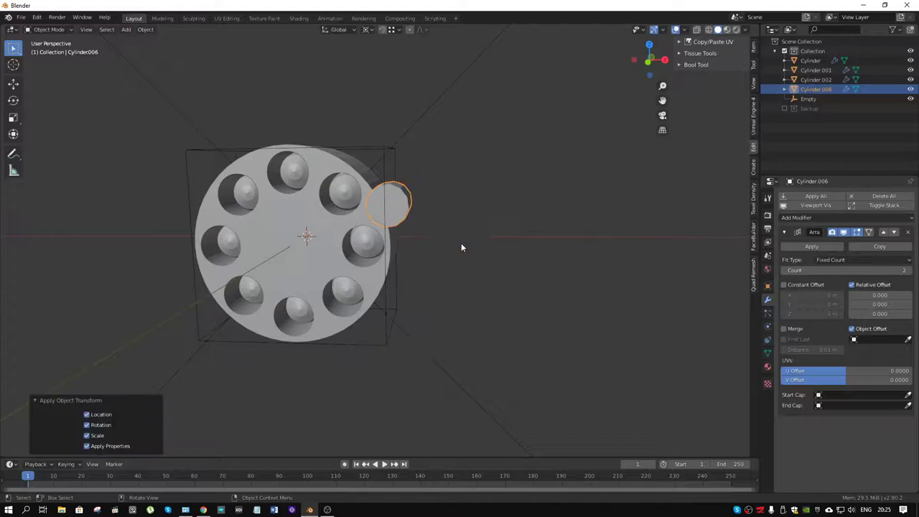
Use the Empty as the array's object offset and raise the count to 8.
{"action": "left_click", "coordinate": [909, 340]}
{"action": "left_click", "coordinate": [406, 130]}
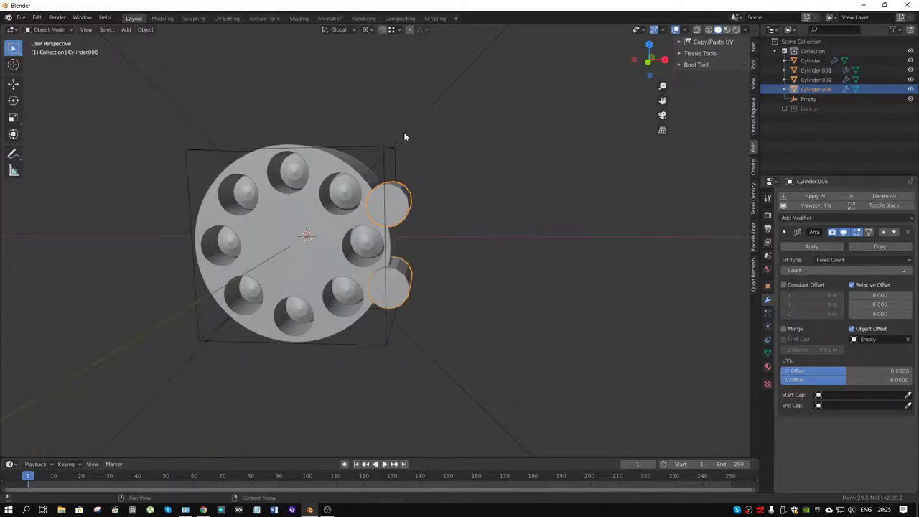
{"action": "left_click_drag", "start_coordinate": [848, 270], "coordinate": [902, 270]}
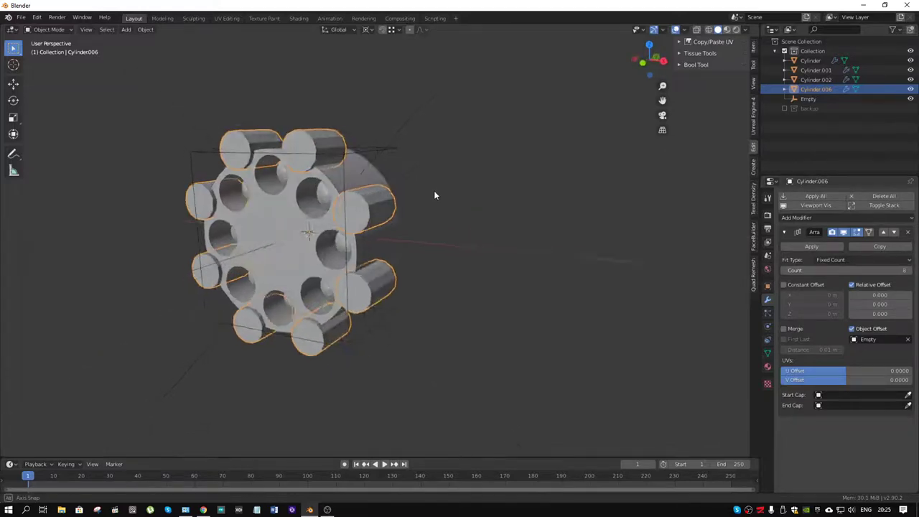
{"action": "mouse_move", "coordinate": [434, 190]}
{"action": "middle_mouse_down"}
{"action": "mouse_move", "coordinate": [388, 197]}
{"action": "mouse_move", "coordinate": [463, 175]}
{"action": "mouse_move", "coordinate": [480, 180]}
{"action": "mouse_move", "coordinate": [294, 193]}
{"action": "mouse_move", "coordinate": [462, 186]}
{"action": "mouse_move", "coordinate": [437, 195]}
{"action": "middle_mouse_up"}
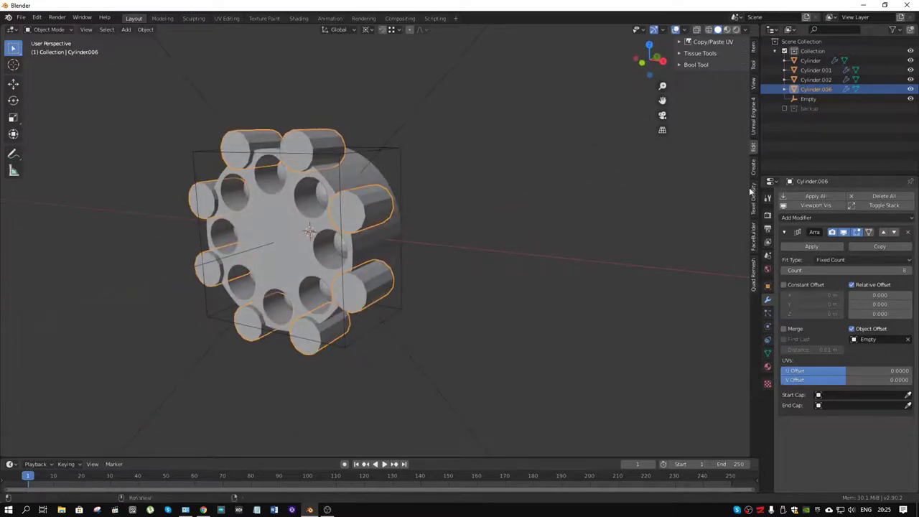
Subtract the eight-rod array Cylinder.006 from the drum with a Bool Tool Difference.
{"action": "left_click", "coordinate": [379, 173], "text": "shift"}
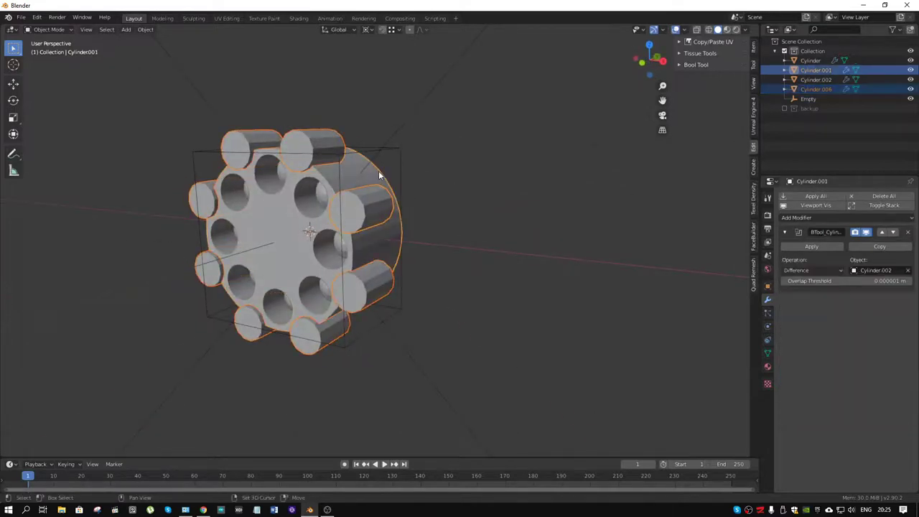
{"action": "key", "text": "ctrl+shift+minus"}
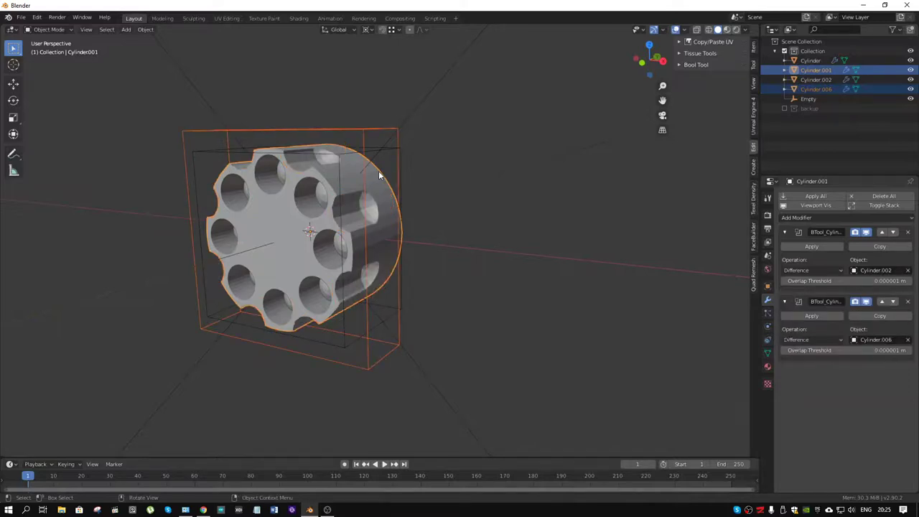
{"action": "mouse_move", "coordinate": [378, 171]}
{"action": "middle_mouse_down"}
{"action": "mouse_move", "coordinate": [328, 148]}
{"action": "mouse_move", "coordinate": [374, 148]}
{"action": "mouse_move", "coordinate": [381, 173]}
{"action": "mouse_move", "coordinate": [334, 199]}
{"action": "mouse_move", "coordinate": [333, 209]}
{"action": "mouse_move", "coordinate": [365, 213]}
{"action": "mouse_move", "coordinate": [321, 208]}
{"action": "mouse_move", "coordinate": [336, 148]}
{"action": "mouse_move", "coordinate": [371, 193]}
{"action": "mouse_move", "coordinate": [389, 204]}
{"action": "mouse_move", "coordinate": [415, 198]}
{"action": "mouse_move", "coordinate": [334, 248]}
{"action": "mouse_move", "coordinate": [354, 199]}
{"action": "mouse_move", "coordinate": [311, 212]}
{"action": "mouse_move", "coordinate": [263, 206]}
{"action": "mouse_move", "coordinate": [362, 195]}
{"action": "mouse_move", "coordinate": [335, 195]}
{"action": "mouse_move", "coordinate": [394, 199]}
{"action": "mouse_move", "coordinate": [369, 191]}
{"action": "mouse_move", "coordinate": [390, 177]}
{"action": "mouse_move", "coordinate": [381, 181]}
{"action": "mouse_move", "coordinate": [400, 185]}
{"action": "middle_mouse_up"}
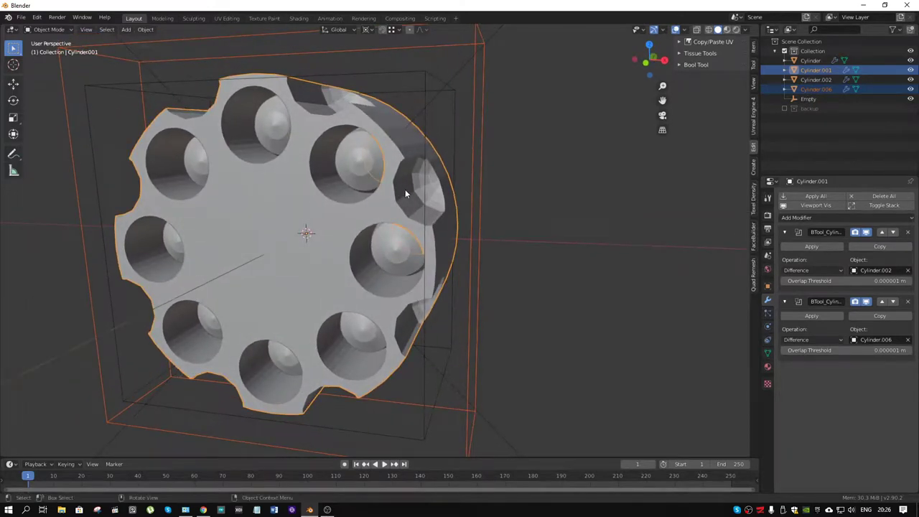
{"action": "key", "text": "ctrl+Tab"}
{"action": "left_click", "coordinate": [474, 207]}
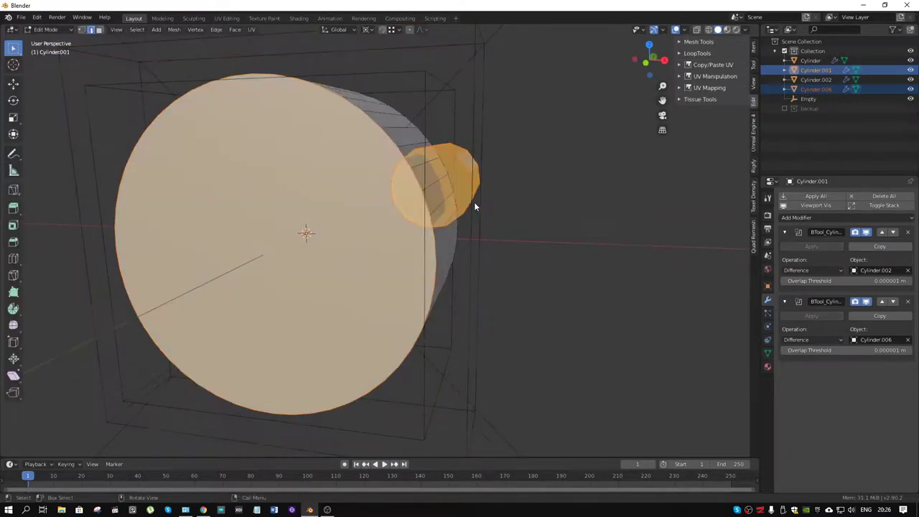
Isolate Cylinder.006 and select its connected rod mesh in Edit Mode.
{"action": "left_click", "coordinate": [473, 159]}
{"action": "key", "text": "ctrl+Tab"}
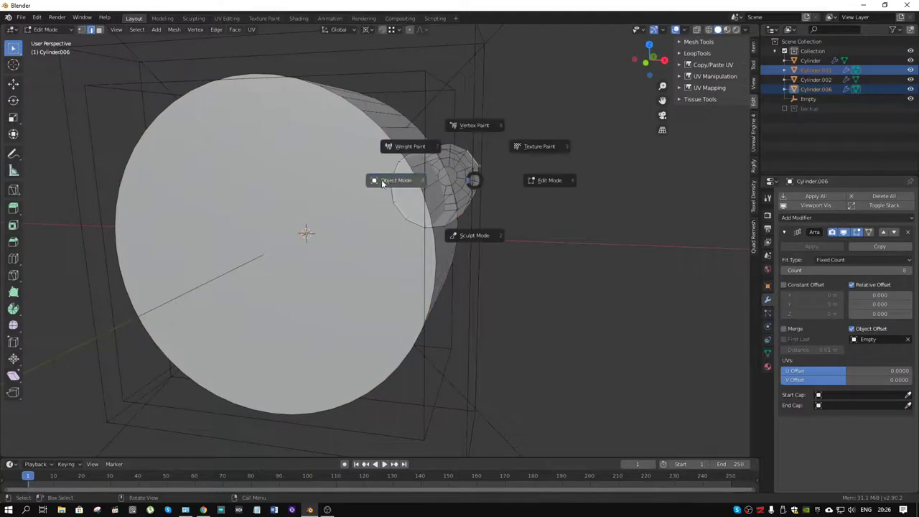
{"action": "left_click", "coordinate": [453, 176]}
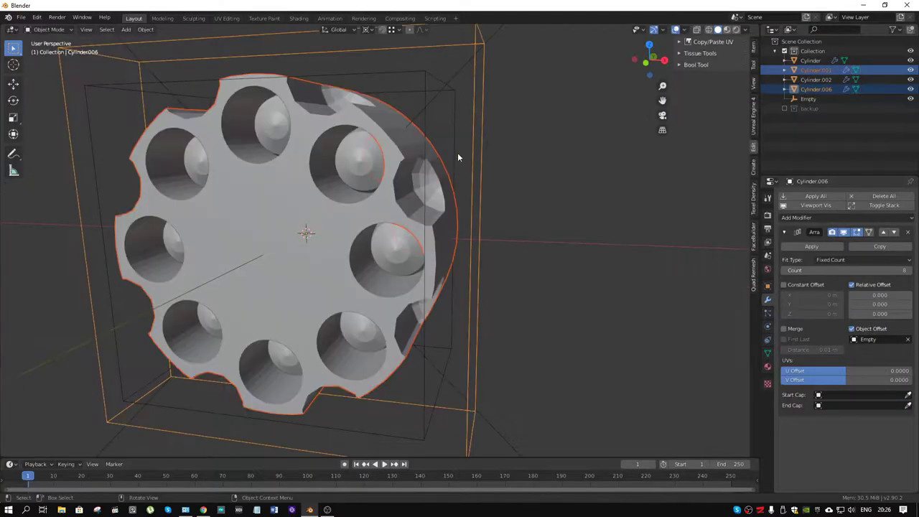
{"action": "left_click", "coordinate": [454, 106]}
{"action": "left_click", "coordinate": [478, 91]}
{"action": "key", "text": "ctrl+Tab"}
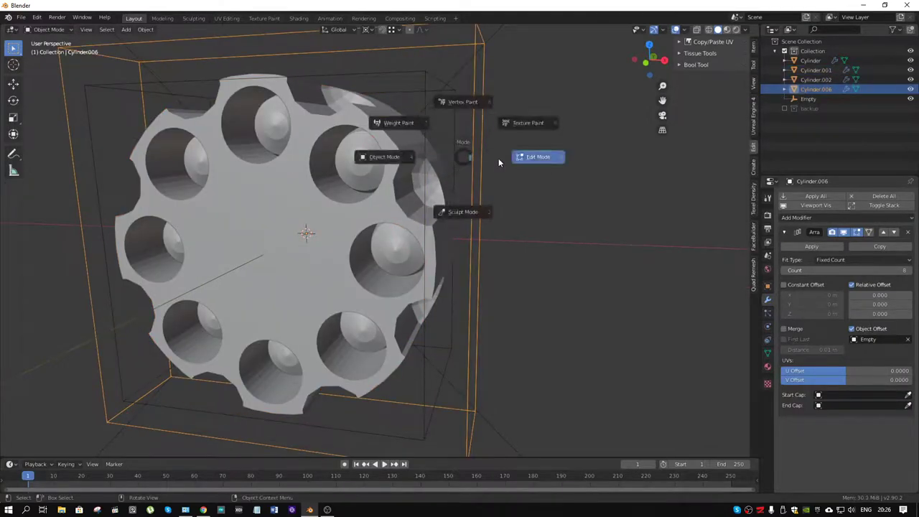
{"action": "left_click", "coordinate": [499, 158]}
{"action": "key", "text": "l"}
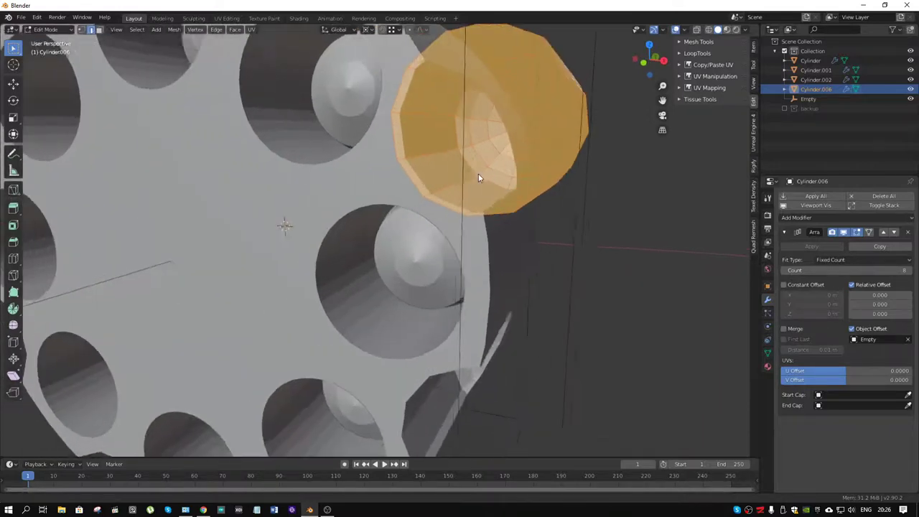
{"action": "middle_click_drag", "start_coordinate": [446, 178], "coordinate": [468, 199]}
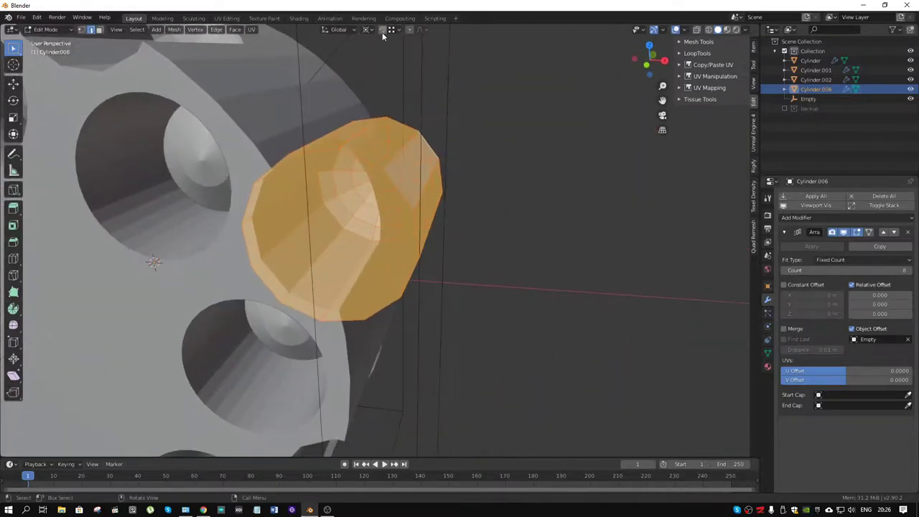
Set the pivot to Median Point and rotate the rod mesh around Y.
{"action": "left_click", "coordinate": [369, 30]}
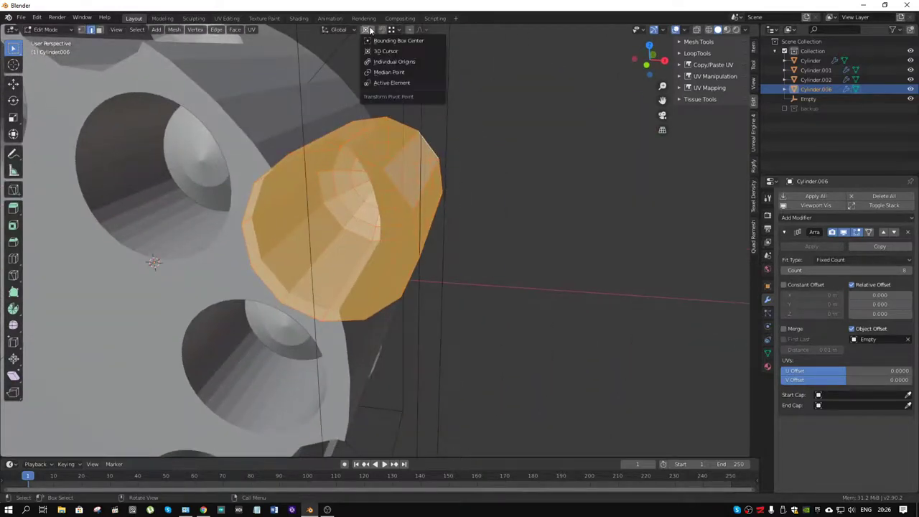
{"action": "left_click", "coordinate": [394, 74]}
{"action": "middle_click_drag", "start_coordinate": [393, 171], "coordinate": [417, 152]}
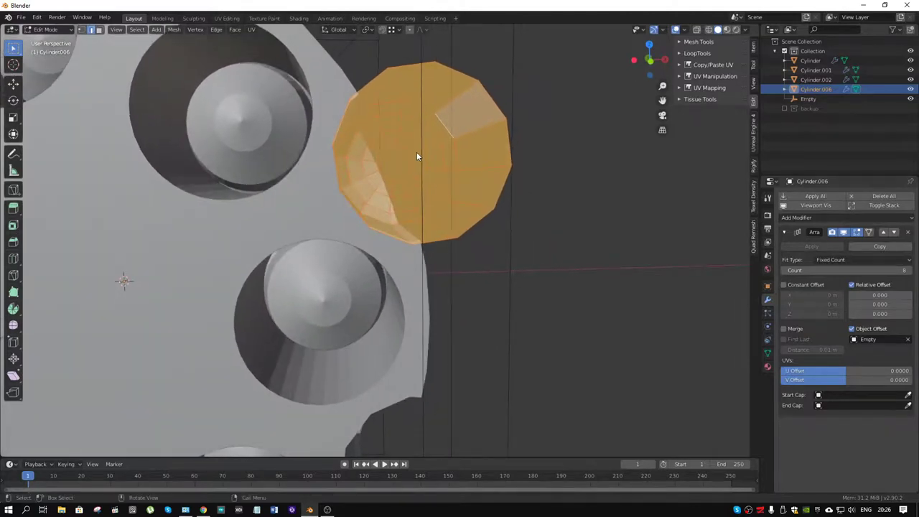
{"action": "key", "text": "r"}
{"action": "key", "text": "y"}
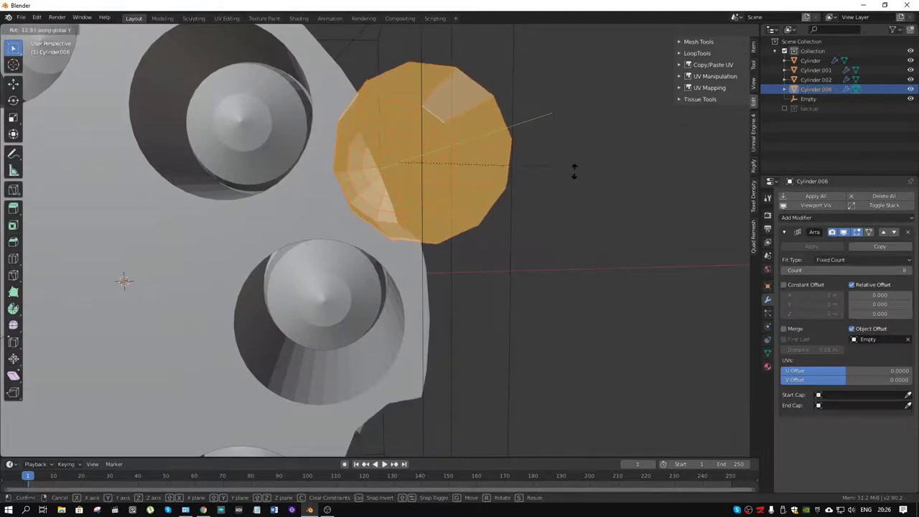
{"action": "left_click", "coordinate": [576, 180]}
{"action": "key", "text": "KP_1"}
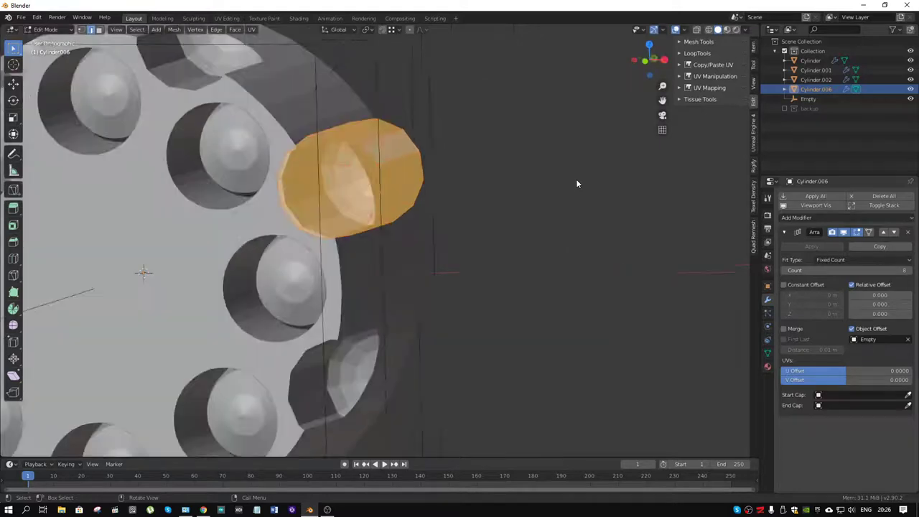
{"action": "scroll", "coordinate": [388, 144], "scroll_direction": "up", "scroll_amount": 5}
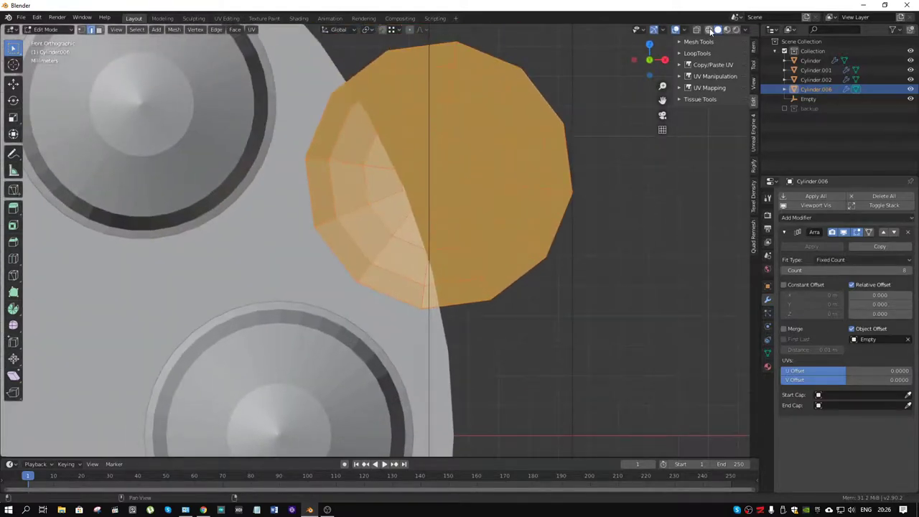
Rotate the groove rod mesh further, to about -18.65° around global Y.
{"action": "left_click", "coordinate": [709, 30]}
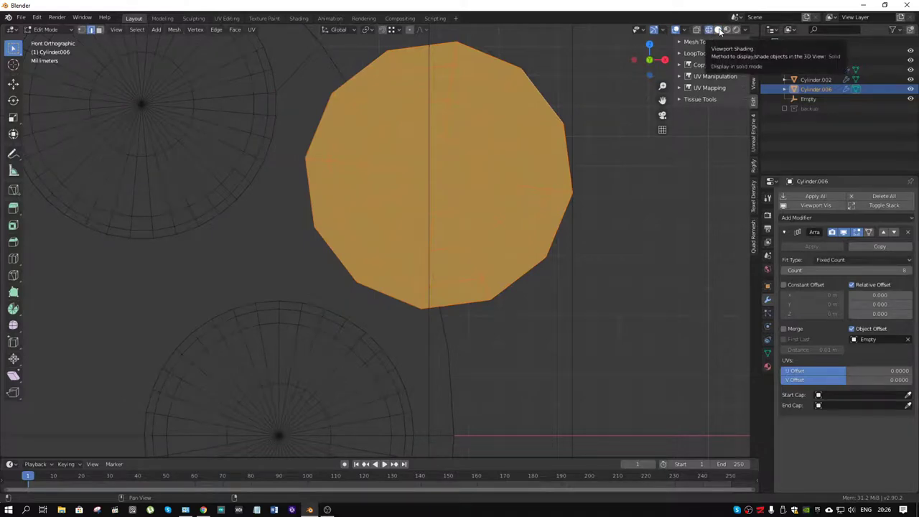
{"action": "left_click", "coordinate": [718, 30]}
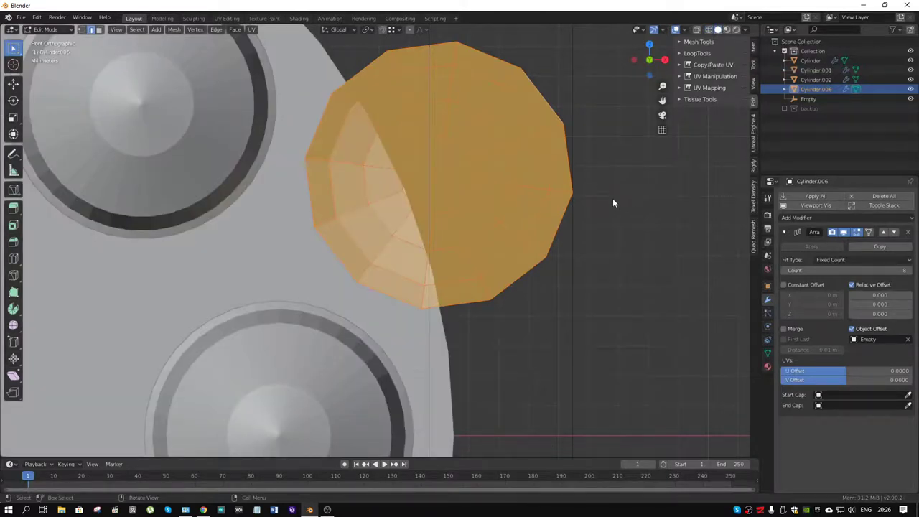
{"action": "key", "text": "r"}
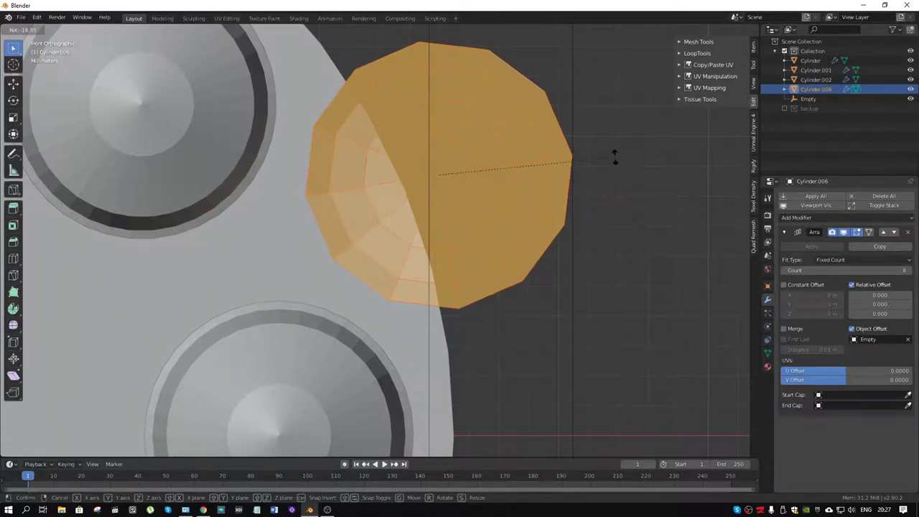
{"action": "left_click", "coordinate": [621, 198]}
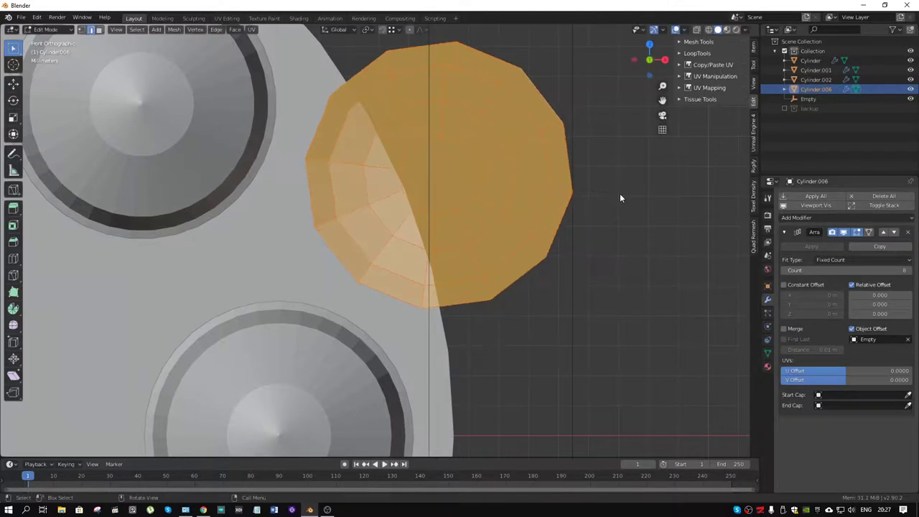
{"action": "mouse_move", "coordinate": [621, 199]}
{"action": "middle_mouse_down"}
{"action": "mouse_move", "coordinate": [404, 207]}
{"action": "mouse_move", "coordinate": [494, 190]}
{"action": "mouse_move", "coordinate": [513, 190]}
{"action": "mouse_move", "coordinate": [402, 220]}
{"action": "mouse_move", "coordinate": [379, 215]}
{"action": "mouse_move", "coordinate": [450, 204]}
{"action": "middle_mouse_up"}
Scale the rod's small end face (1.127, -0.398, 1.019) and return to Object Mode.
{"action": "scroll", "coordinate": [400, 217], "scroll_direction": "up", "scroll_amount": 2}
{"action": "key", "text": "3"}
{"action": "left_click", "coordinate": [398, 216]}
{"action": "key", "text": "alt+z"}
{"action": "scroll", "coordinate": [379, 215], "scroll_direction": "up", "scroll_amount": 3}
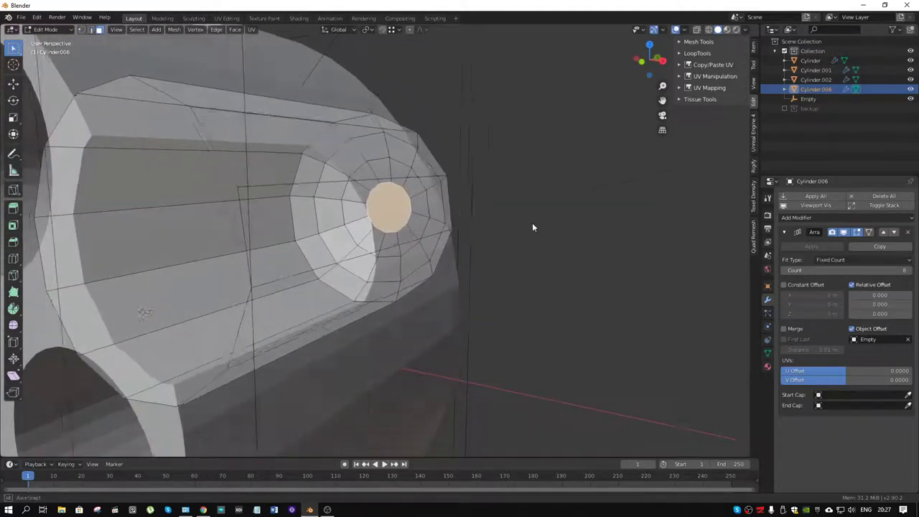
{"action": "middle_click_drag", "start_coordinate": [532, 222], "coordinate": [546, 224]}
{"action": "key", "text": "s"}
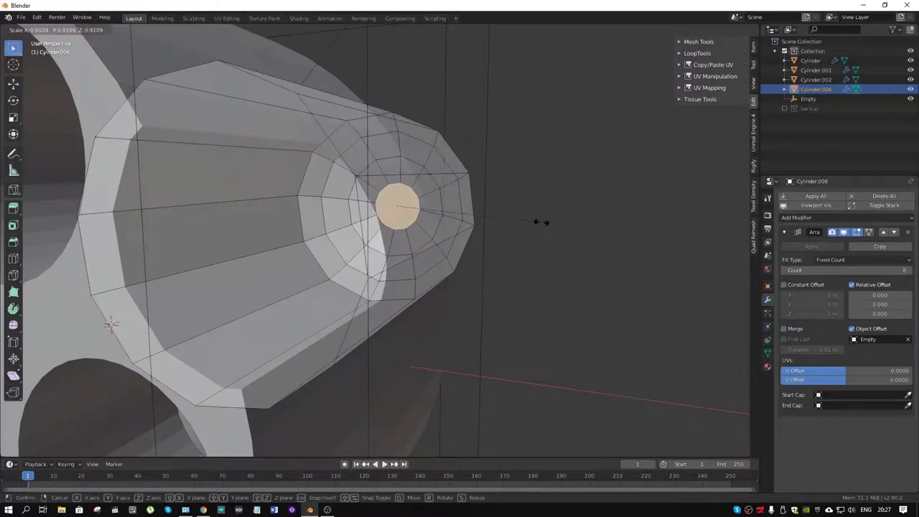
{"action": "left_click", "coordinate": [543, 221]}
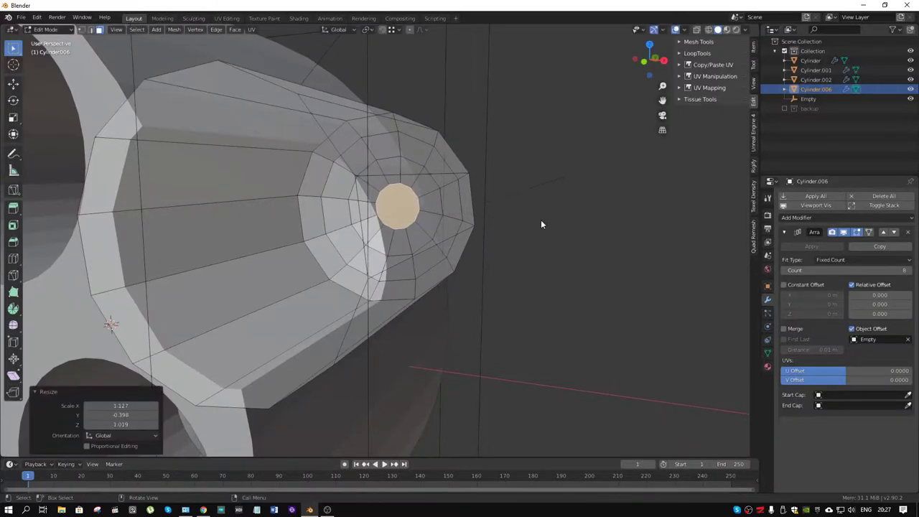
{"action": "mouse_move", "coordinate": [540, 220]}
{"action": "middle_mouse_down"}
{"action": "mouse_move", "coordinate": [409, 207]}
{"action": "mouse_move", "coordinate": [419, 189]}
{"action": "mouse_move", "coordinate": [410, 205]}
{"action": "mouse_move", "coordinate": [437, 211]}
{"action": "mouse_move", "coordinate": [405, 244]}
{"action": "mouse_move", "coordinate": [524, 215]}
{"action": "mouse_move", "coordinate": [521, 206]}
{"action": "mouse_move", "coordinate": [371, 221]}
{"action": "mouse_move", "coordinate": [472, 209]}
{"action": "mouse_move", "coordinate": [438, 195]}
{"action": "mouse_move", "coordinate": [424, 203]}
{"action": "middle_mouse_up"}
{"action": "scroll", "coordinate": [371, 221], "scroll_direction": "up", "scroll_amount": 2}
{"action": "key", "text": "ctrl+Tab"}
{"action": "left_click", "coordinate": [316, 226]}
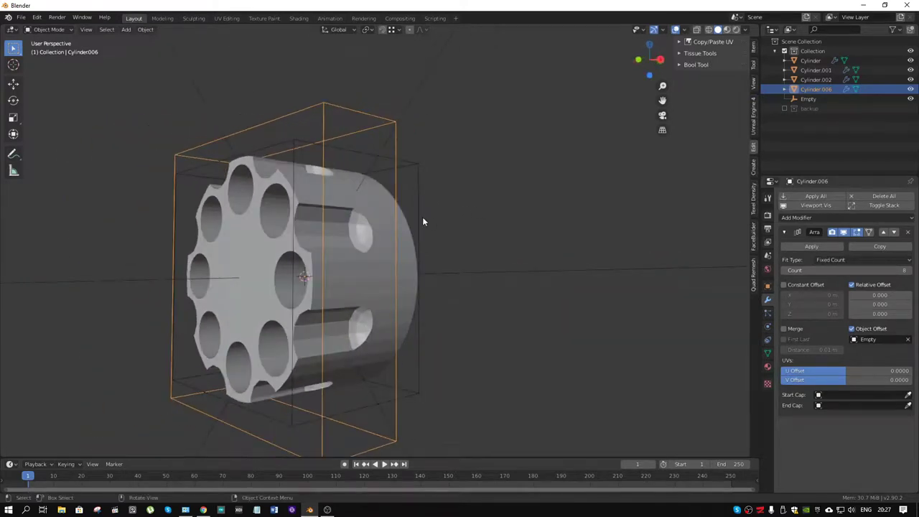
Orbit around to the drum's holed front and select the drum, Cylinder.001.
{"action": "mouse_move", "coordinate": [349, 263]}
{"action": "middle_mouse_down"}
{"action": "mouse_move", "coordinate": [395, 267]}
{"action": "mouse_move", "coordinate": [374, 260]}
{"action": "middle_mouse_up"}
{"action": "scroll", "coordinate": [434, 253], "scroll_direction": "up", "scroll_amount": 2}
{"action": "scroll", "coordinate": [440, 249], "scroll_direction": "down", "scroll_amount": 2}
{"action": "scroll", "coordinate": [440, 248], "scroll_direction": "down", "scroll_amount": 1}
{"action": "mouse_move", "coordinate": [440, 249]}
{"action": "middle_mouse_down"}
{"action": "mouse_move", "coordinate": [416, 251]}
{"action": "mouse_move", "coordinate": [361, 165]}
{"action": "middle_mouse_up"}
{"action": "scroll", "coordinate": [360, 161], "scroll_direction": "up", "scroll_amount": 1}
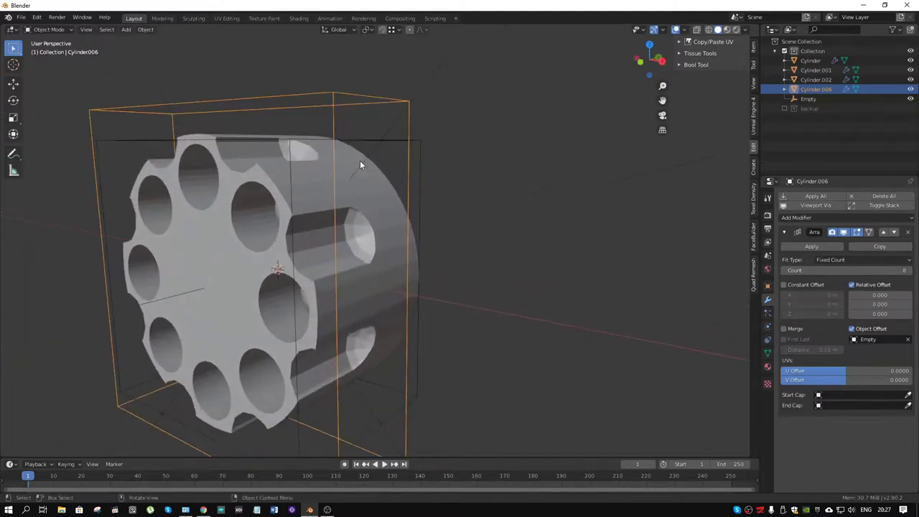
{"action": "left_click", "coordinate": [814, 217]}
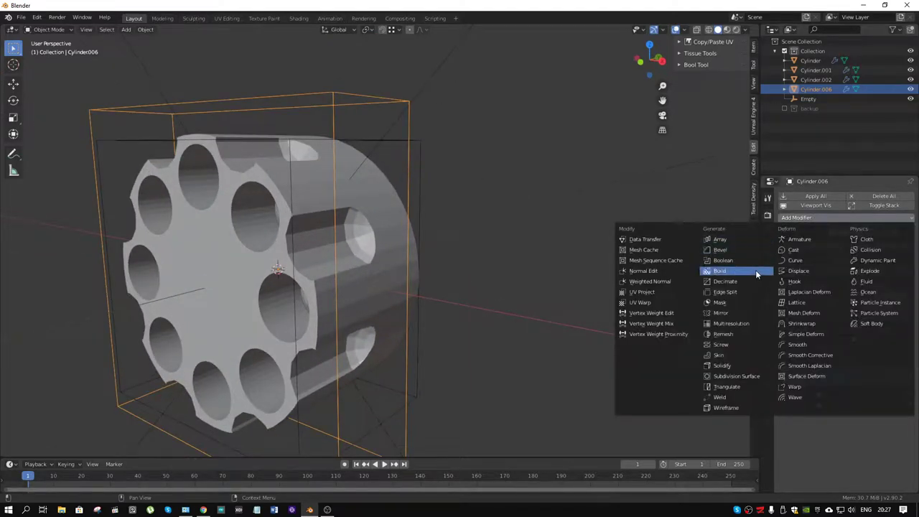
{"action": "left_click", "coordinate": [382, 201]}
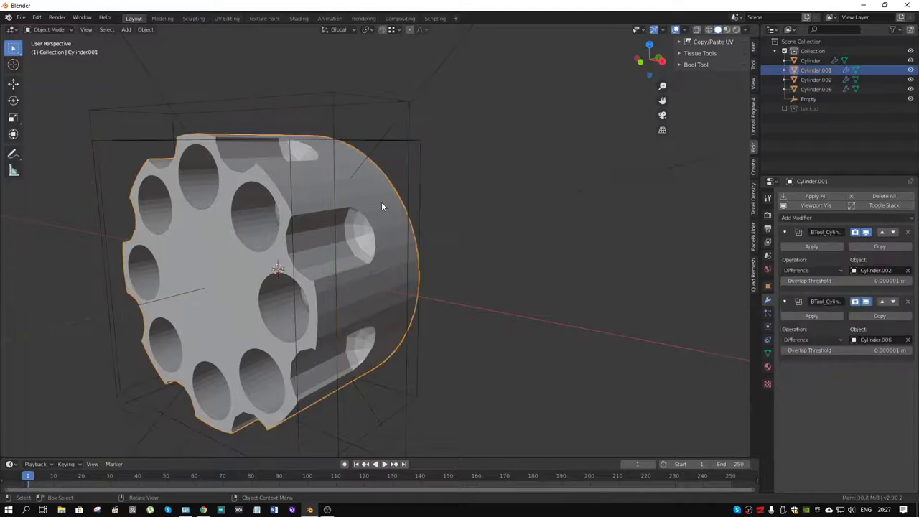
Add a trial Bevel modifier, raise its offset to about 0.29 m, then delete it.
{"action": "left_click", "coordinate": [814, 219]}
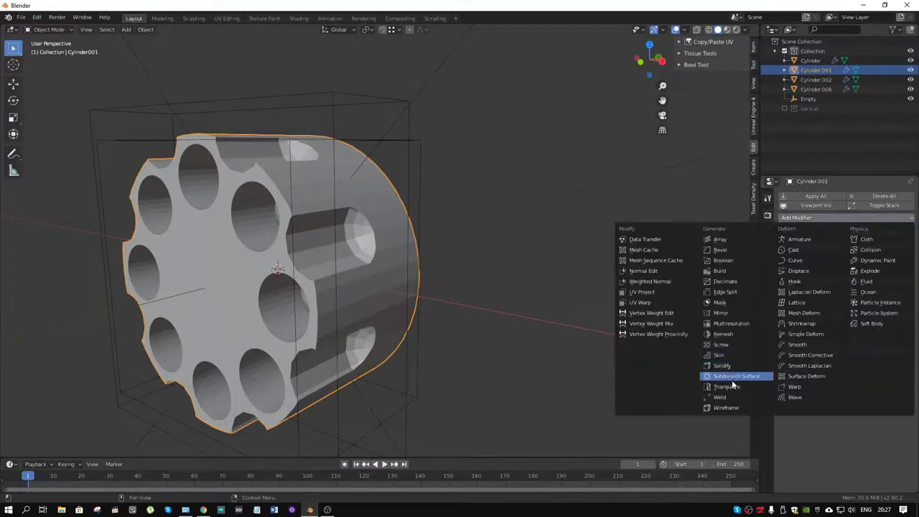
{"action": "left_click", "coordinate": [738, 250]}
{"action": "scroll", "coordinate": [857, 359], "scroll_direction": "down", "scroll_amount": 3}
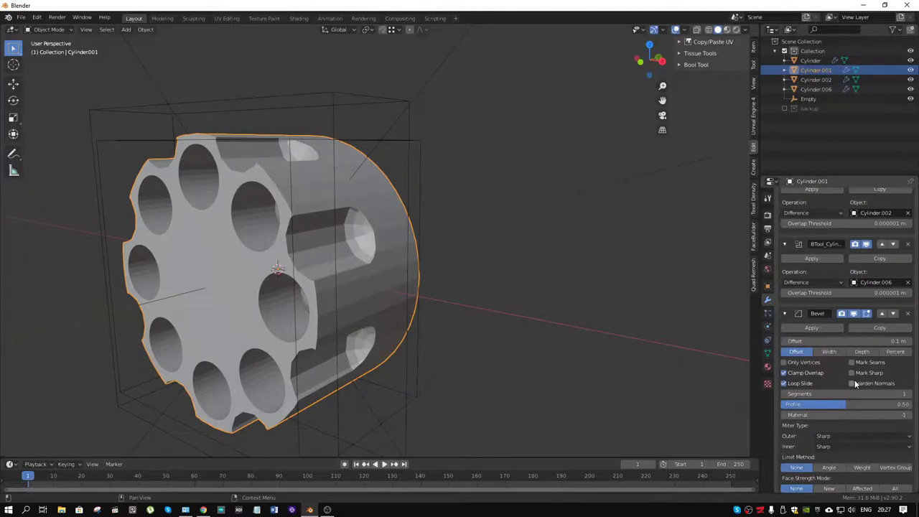
{"action": "scroll", "coordinate": [855, 377], "scroll_direction": "down", "scroll_amount": 2}
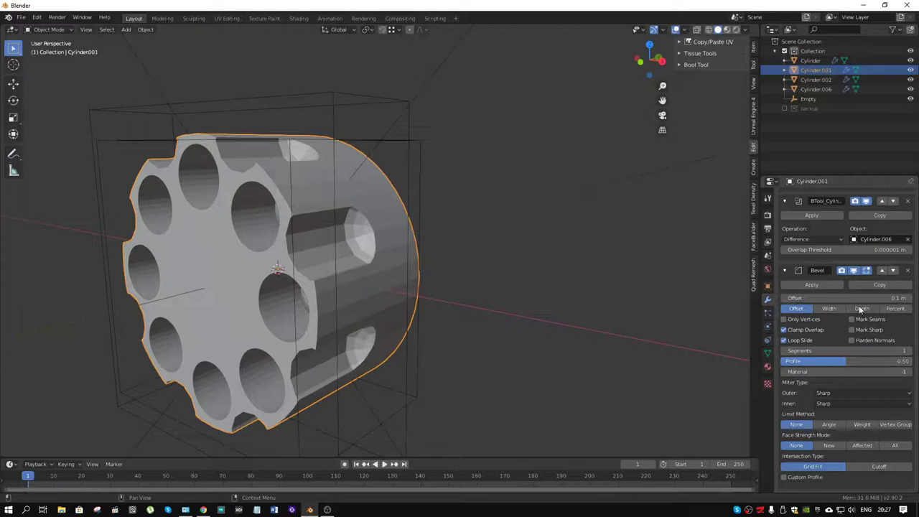
{"action": "left_click_drag", "start_coordinate": [867, 298], "coordinate": [881, 298]}
{"action": "left_click", "coordinate": [908, 270]}
{"action": "mouse_move", "coordinate": [357, 261]}
{"action": "middle_mouse_down"}
{"action": "mouse_move", "coordinate": [356, 245]}
{"action": "mouse_move", "coordinate": [440, 232]}
{"action": "mouse_move", "coordinate": [486, 240]}
{"action": "mouse_move", "coordinate": [434, 270]}
{"action": "mouse_move", "coordinate": [397, 268]}
{"action": "mouse_move", "coordinate": [381, 253]}
{"action": "middle_mouse_up"}
Select the Cylinder.006 cutter and switch it into Edit Mode.
{"action": "middle_click_drag", "start_coordinate": [500, 164], "coordinate": [506, 150]}
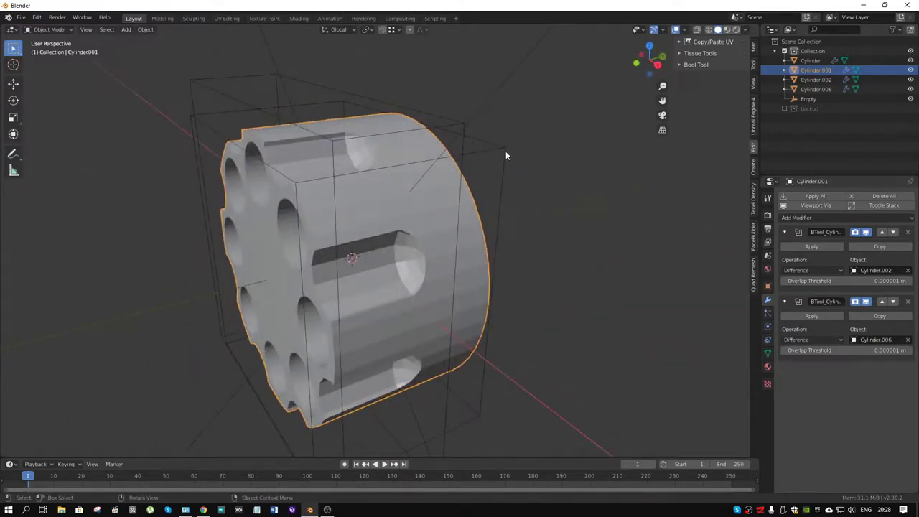
{"action": "left_click", "coordinate": [505, 151]}
{"action": "middle_click_drag", "start_coordinate": [543, 219], "coordinate": [510, 137]}
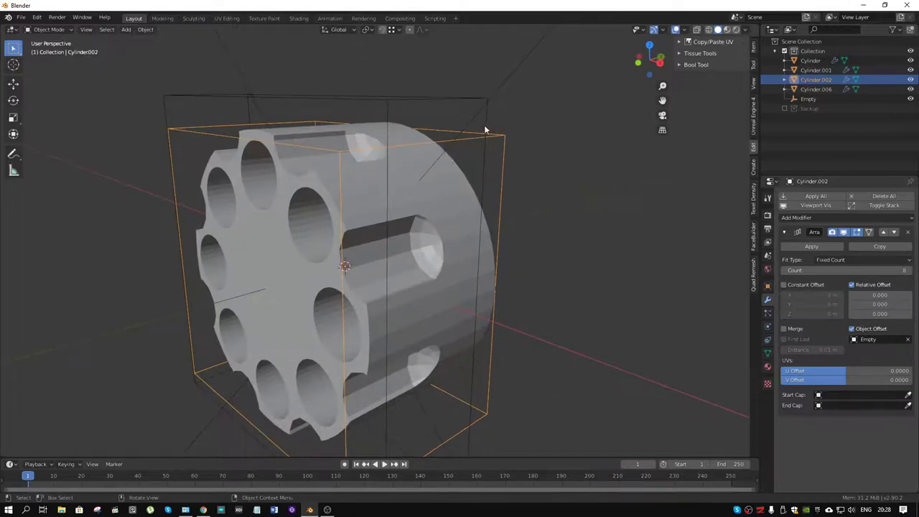
{"action": "left_click", "coordinate": [485, 128]}
{"action": "key", "text": "ctrl+Tab"}
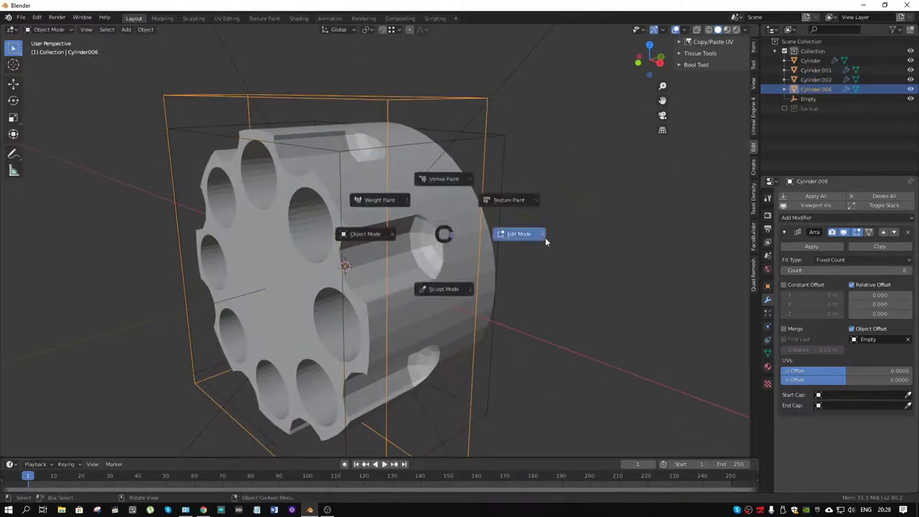
{"action": "left_click", "coordinate": [546, 242]}
Inset the cutter's near end face by 0.000222 m and inspect the result.
{"action": "middle_click_drag", "start_coordinate": [448, 231], "coordinate": [429, 229]}
{"action": "left_click", "coordinate": [370, 207]}
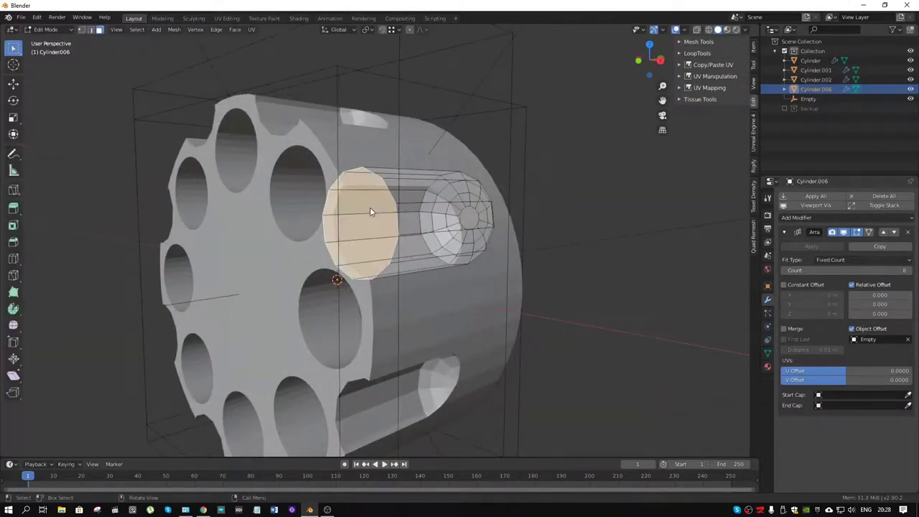
{"action": "middle_click_drag", "start_coordinate": [523, 258], "coordinate": [564, 256]}
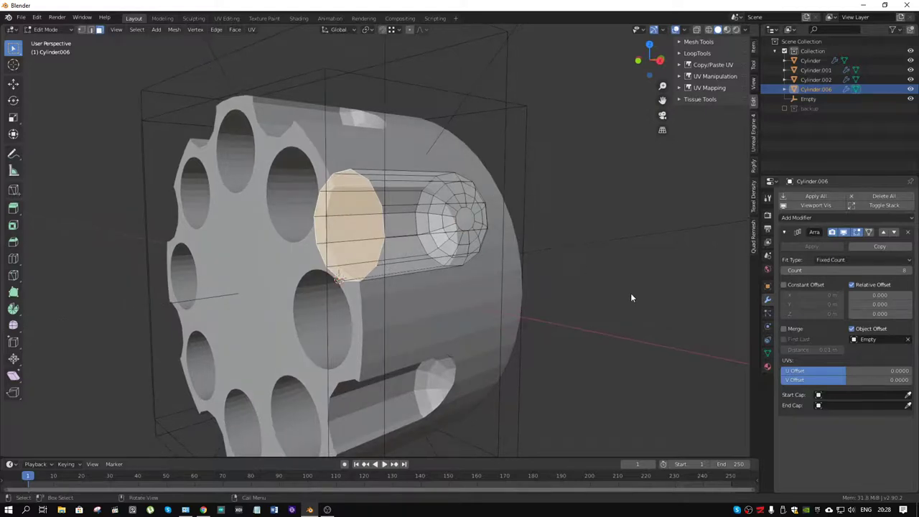
{"action": "key", "text": "i"}
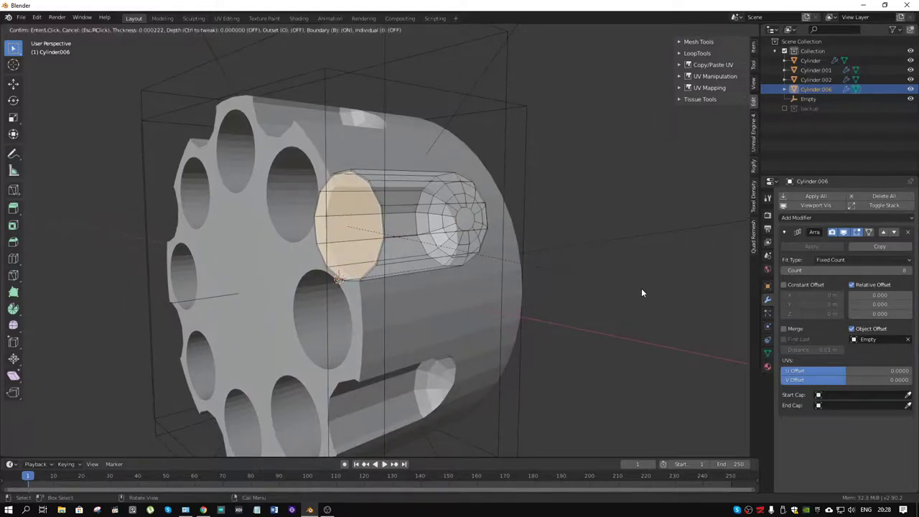
{"action": "left_click", "coordinate": [641, 294]}
{"action": "mouse_move", "coordinate": [604, 296]}
{"action": "middle_mouse_down"}
{"action": "mouse_move", "coordinate": [571, 290]}
{"action": "mouse_move", "coordinate": [519, 301]}
{"action": "mouse_move", "coordinate": [560, 291]}
{"action": "mouse_move", "coordinate": [580, 299]}
{"action": "mouse_move", "coordinate": [489, 270]}
{"action": "mouse_move", "coordinate": [460, 214]}
{"action": "mouse_move", "coordinate": [458, 251]}
{"action": "mouse_move", "coordinate": [496, 249]}
{"action": "mouse_move", "coordinate": [501, 255]}
{"action": "mouse_move", "coordinate": [487, 269]}
{"action": "mouse_move", "coordinate": [527, 283]}
{"action": "mouse_move", "coordinate": [508, 283]}
{"action": "mouse_move", "coordinate": [531, 281]}
{"action": "mouse_move", "coordinate": [520, 284]}
{"action": "middle_mouse_up"}
{"action": "mouse_move", "coordinate": [507, 282]}
{"action": "middle_mouse_down"}
{"action": "mouse_move", "coordinate": [374, 279]}
{"action": "mouse_move", "coordinate": [457, 265]}
{"action": "mouse_move", "coordinate": [485, 270]}
{"action": "mouse_move", "coordinate": [511, 299]}
{"action": "mouse_move", "coordinate": [520, 259]}
{"action": "mouse_move", "coordinate": [536, 261]}
{"action": "mouse_move", "coordinate": [485, 276]}
{"action": "middle_mouse_up"}
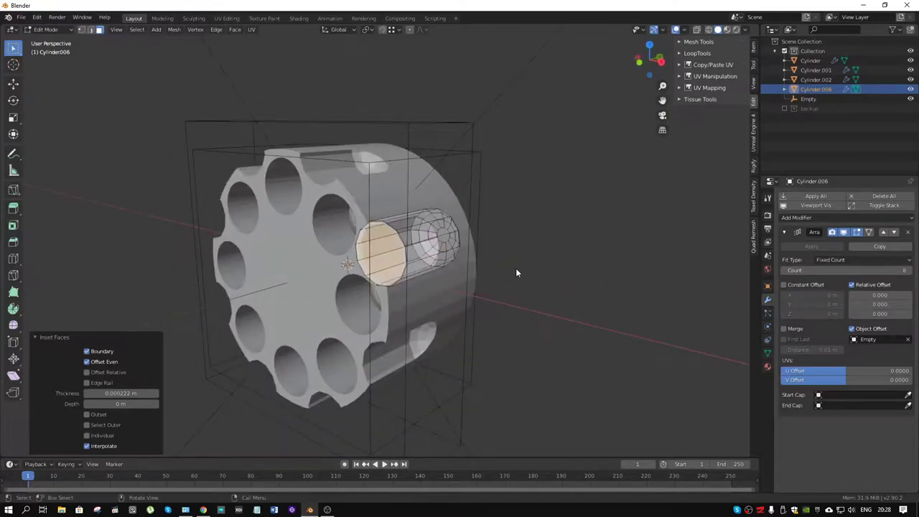
{"action": "key", "text": "ctrl+Tab"}
Duplicate all objects into a new backup collection b2 and exclude it from the scene.
{"action": "left_click", "coordinate": [462, 262]}
{"action": "scroll", "coordinate": [431, 237], "scroll_direction": "down", "scroll_amount": 2}
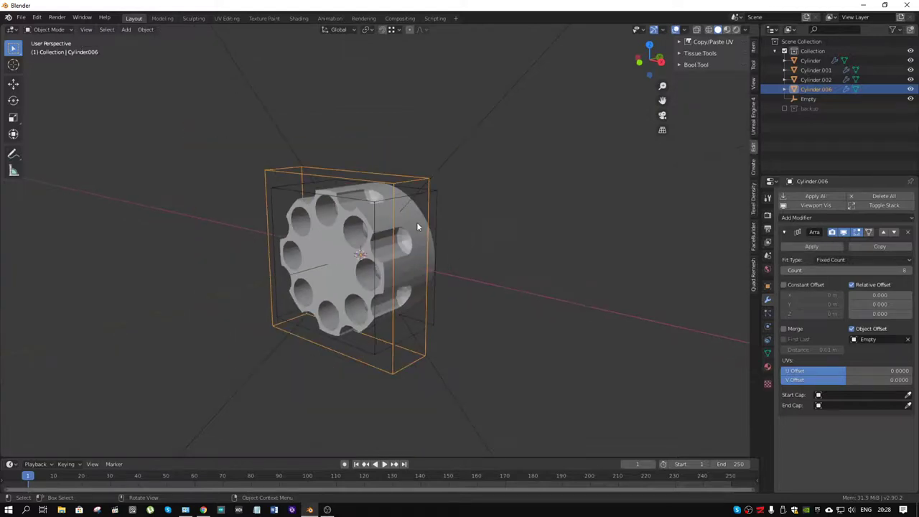
{"action": "left_click", "coordinate": [416, 222]}
{"action": "key", "text": "a"}
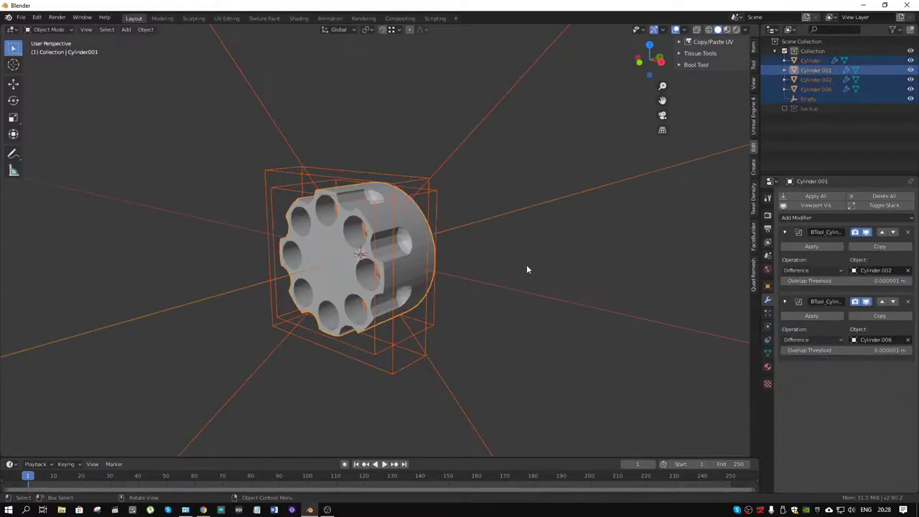
{"action": "key", "text": "shift+d"}
{"action": "right_click", "coordinate": [429, 258]}
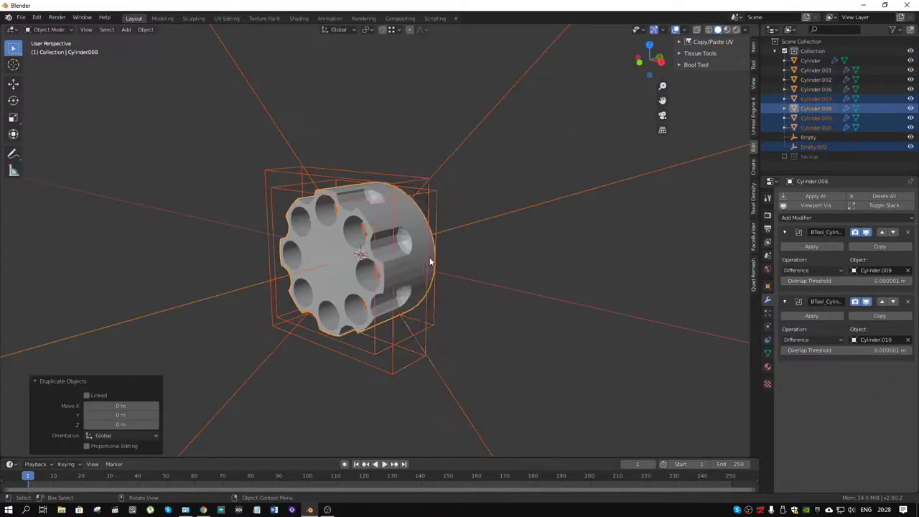
{"action": "right_click", "coordinate": [430, 257]}
{"action": "left_click", "coordinate": [433, 259]}
{"action": "left_click", "coordinate": [423, 262]}
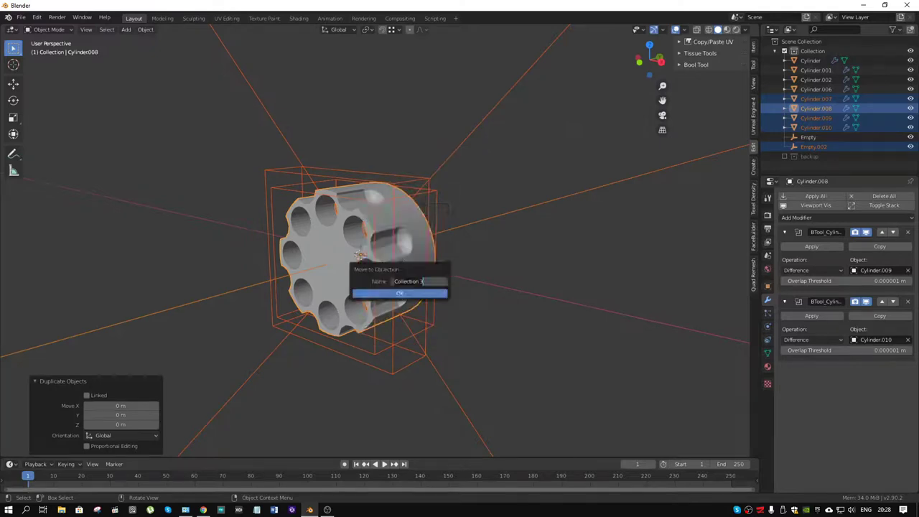
{"action": "type", "text": "bo"}
{"action": "left_click", "coordinate": [412, 293]}
{"action": "left_click", "coordinate": [784, 118]}
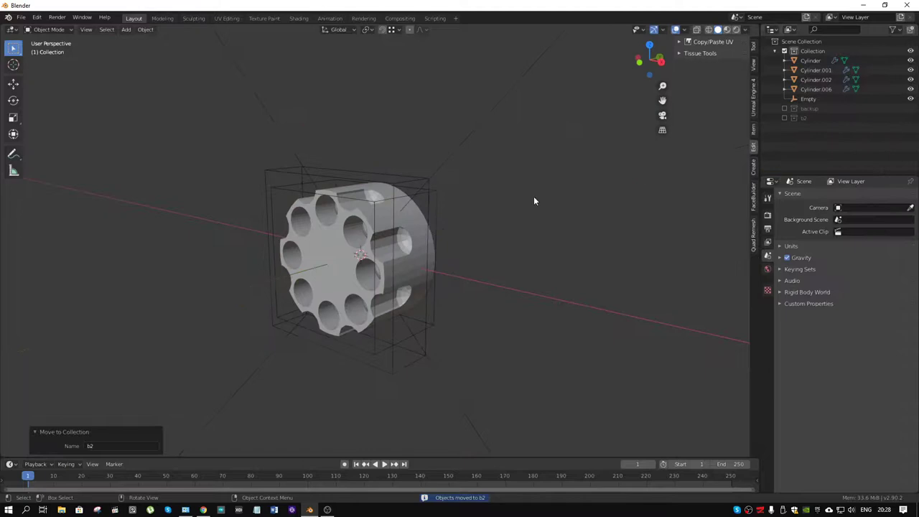
Apply both boolean modifiers on Cylinder.001 to make the cuts permanent.
{"action": "left_click", "coordinate": [414, 223]}
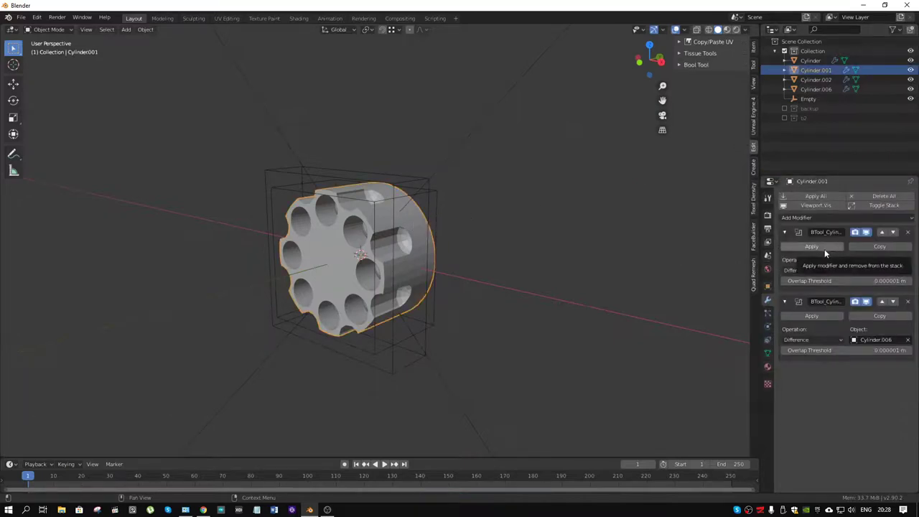
{"action": "left_click", "coordinate": [823, 249]}
{"action": "left_click", "coordinate": [819, 250]}
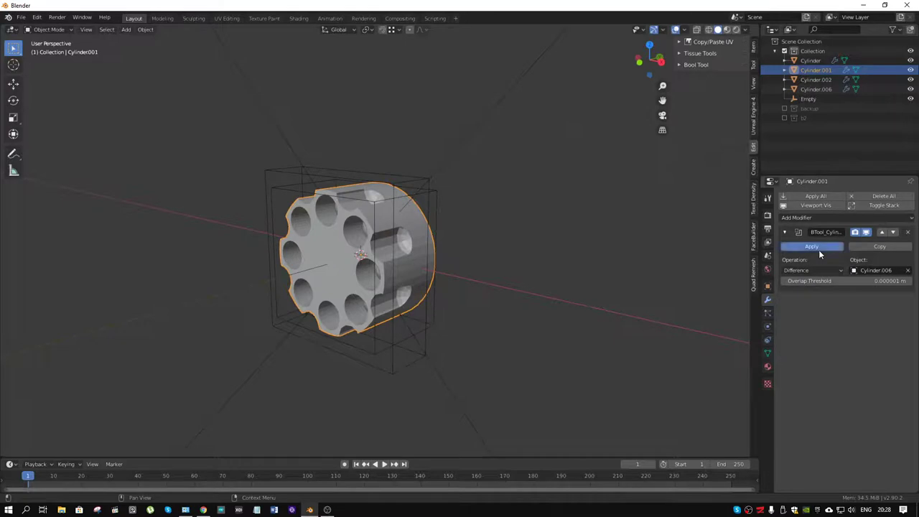
{"action": "mouse_move", "coordinate": [398, 245]}
{"action": "middle_mouse_down"}
{"action": "mouse_move", "coordinate": [415, 250]}
{"action": "mouse_move", "coordinate": [423, 232]}
{"action": "mouse_move", "coordinate": [401, 254]}
{"action": "mouse_move", "coordinate": [423, 206]}
{"action": "mouse_move", "coordinate": [491, 265]}
{"action": "middle_mouse_up"}
{"action": "key", "text": "ctrl+Tab"}
Put Cylinder.001 in Edit Mode, facing the holed front face up close.
{"action": "left_click", "coordinate": [485, 251]}
{"action": "scroll", "coordinate": [421, 234], "scroll_direction": "up", "scroll_amount": 2}
{"action": "scroll", "coordinate": [381, 227], "scroll_direction": "up", "scroll_amount": 1}
{"action": "scroll", "coordinate": [490, 266], "scroll_direction": "up", "scroll_amount": 3}
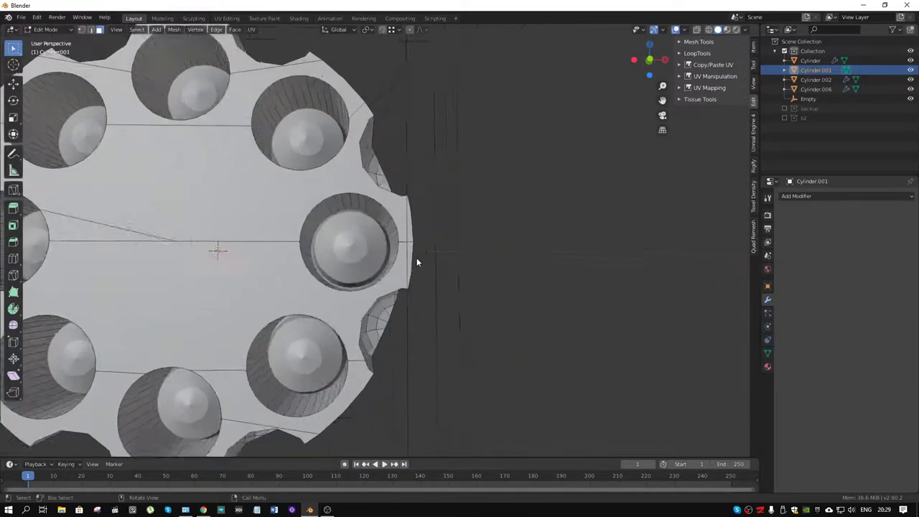
{"action": "middle_click_drag", "start_coordinate": [417, 262], "coordinate": [395, 263]}
{"action": "key", "text": "Tab"}
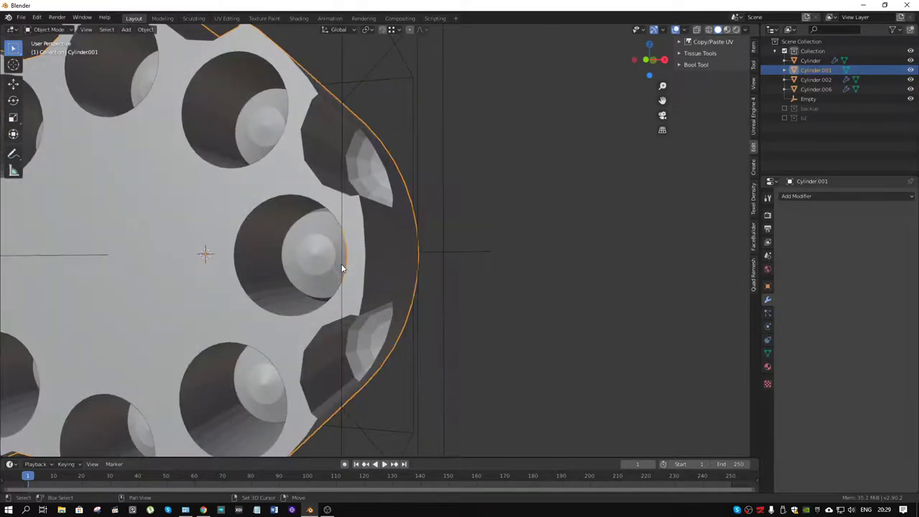
{"action": "scroll", "coordinate": [341, 264], "scroll_direction": "down", "scroll_amount": 2}
{"action": "scroll", "coordinate": [342, 263], "scroll_direction": "down", "scroll_amount": 2}
{"action": "key", "text": "Tab"}
{"action": "mouse_move", "coordinate": [438, 264]}
{"action": "middle_mouse_down"}
{"action": "mouse_move", "coordinate": [337, 240]}
{"action": "mouse_move", "coordinate": [347, 246]}
{"action": "mouse_move", "coordinate": [363, 301]}
{"action": "mouse_move", "coordinate": [372, 288]}
{"action": "middle_mouse_up"}
{"action": "scroll", "coordinate": [372, 312], "scroll_direction": "up", "scroll_amount": 2}
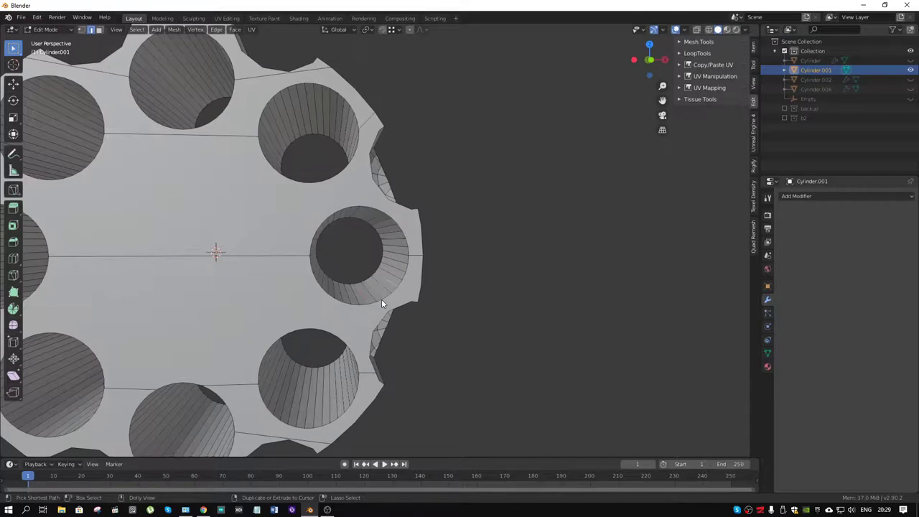
Select the extra rim edges around a chamber hole and dissolve them.
{"action": "left_click", "coordinate": [381, 301], "text": "ctrl"}
{"action": "left_click", "coordinate": [381, 302], "text": "ctrl"}
{"action": "left_click", "coordinate": [381, 301], "text": "ctrl"}
{"action": "left_click", "coordinate": [381, 300], "text": "ctrl"}
{"action": "key", "text": "x"}
{"action": "left_click", "coordinate": [382, 298]}
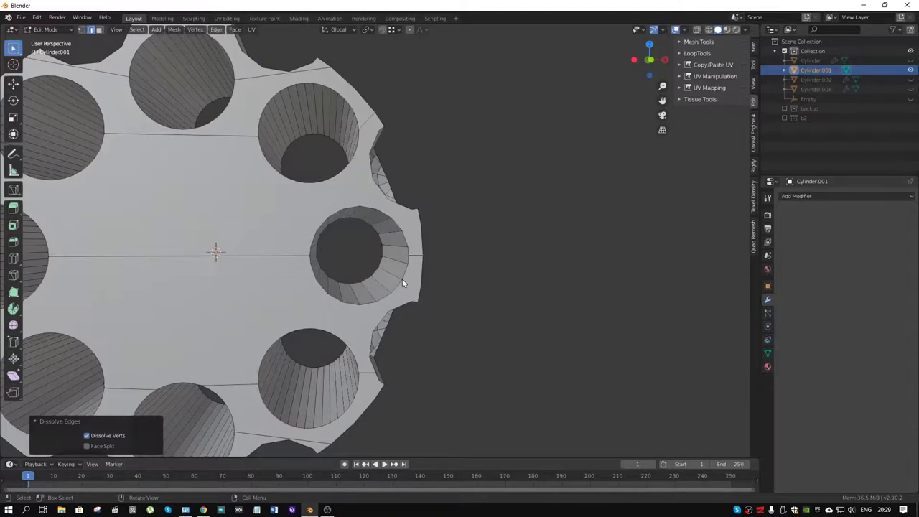
Snap to an orthographic front view looking straight at the circular face.
{"action": "middle_click_drag", "start_coordinate": [403, 279], "coordinate": [396, 278]}
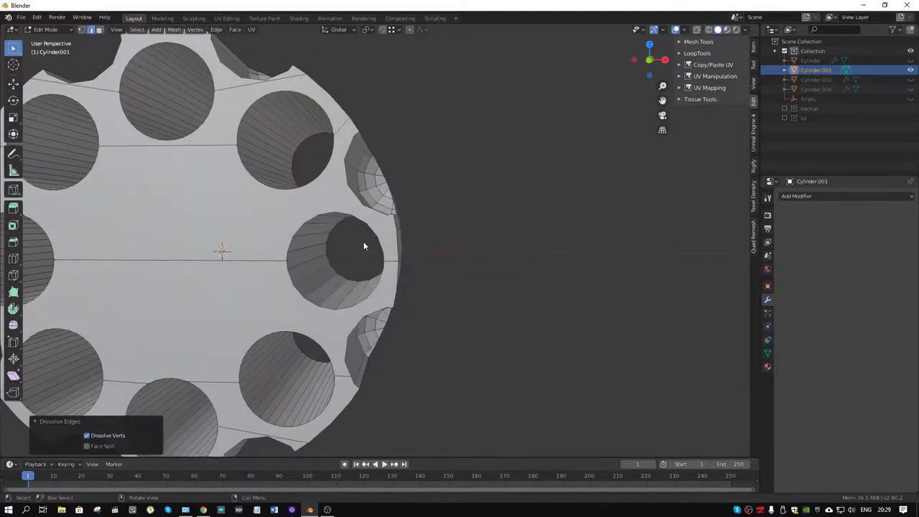
{"action": "middle_click_drag", "start_coordinate": [364, 246], "coordinate": [382, 242]}
{"action": "mouse_move", "coordinate": [322, 263]}
{"action": "middle_mouse_down"}
{"action": "mouse_move", "coordinate": [419, 254]}
{"action": "mouse_move", "coordinate": [368, 253]}
{"action": "middle_mouse_up"}
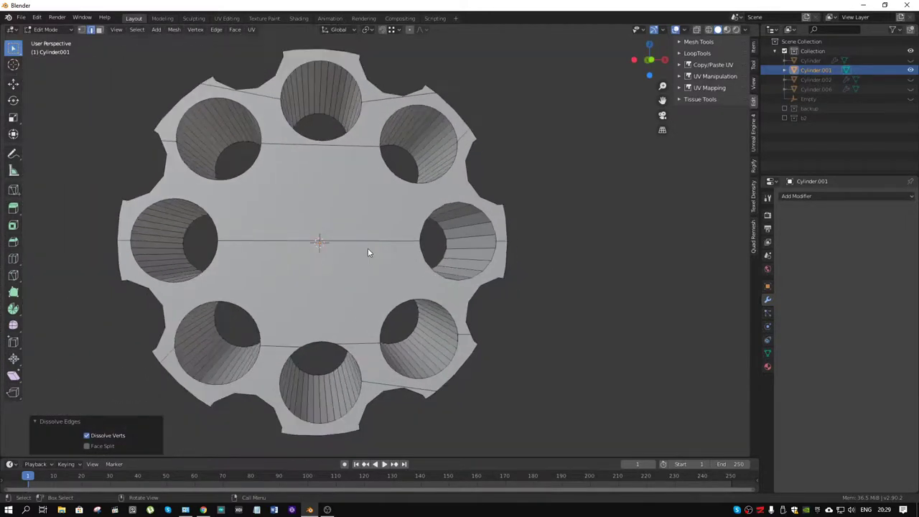
{"action": "key", "text": "KP_1"}
{"action": "key", "text": "KP_8"}
{"action": "key", "text": "KP_4"}
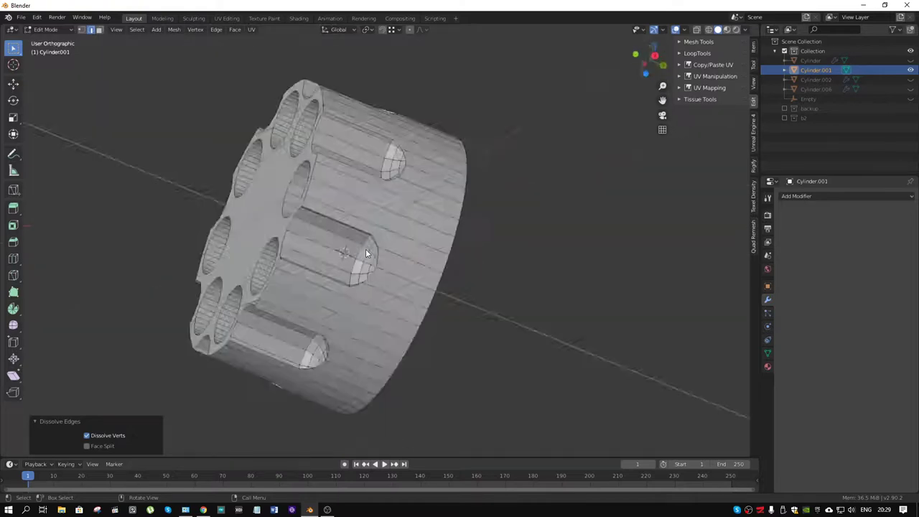
{"action": "key", "text": "KP_3"}
{"action": "key", "text": "KP_1"}
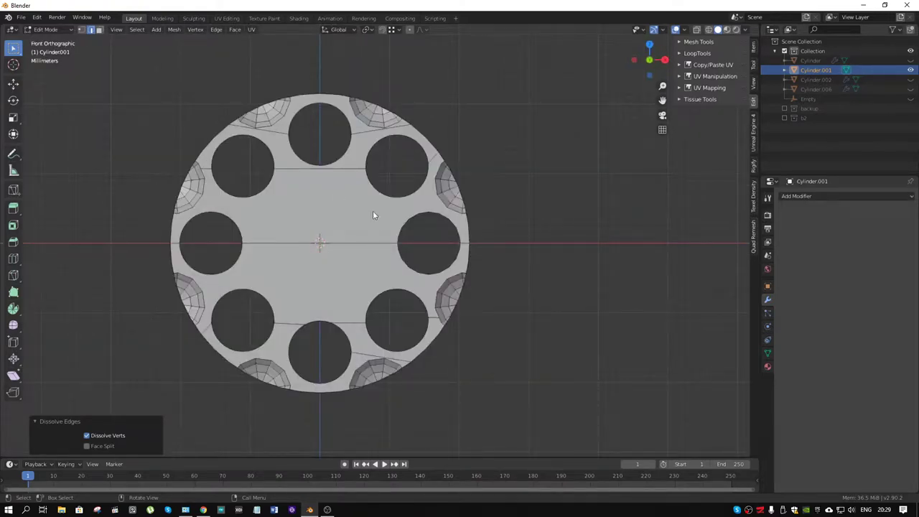
Knife-cut a vertical line down from the top vertex, abandoning two further cut attempts.
{"action": "key", "text": "k"}
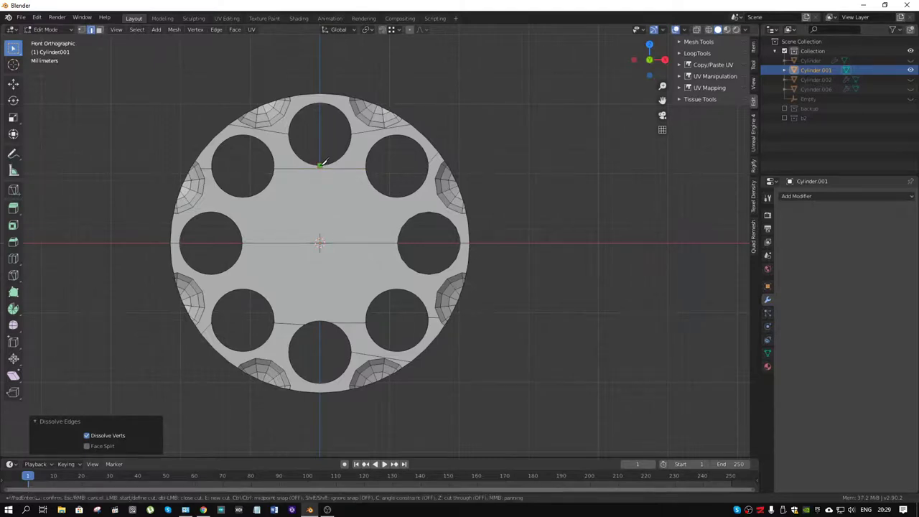
{"action": "left_click", "coordinate": [321, 169]}
{"action": "key", "text": "c"}
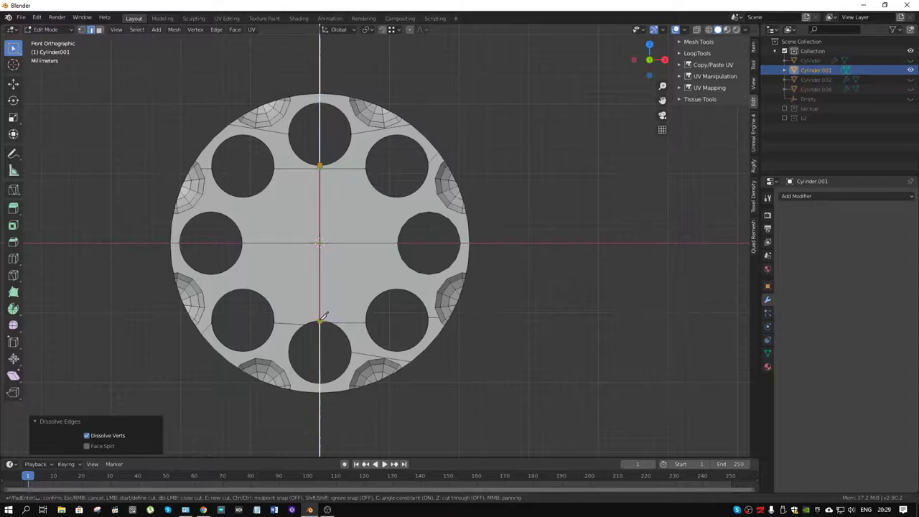
{"action": "key", "text": "Return"}
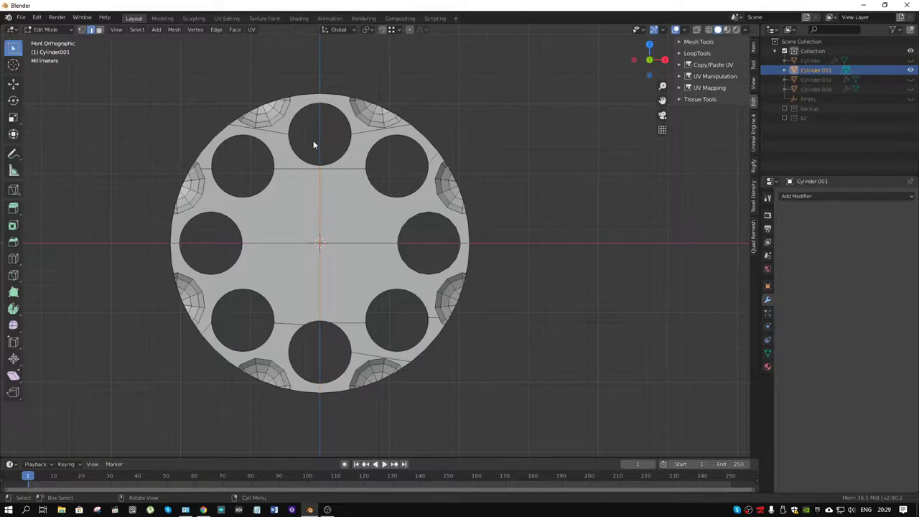
{"action": "key", "text": "k"}
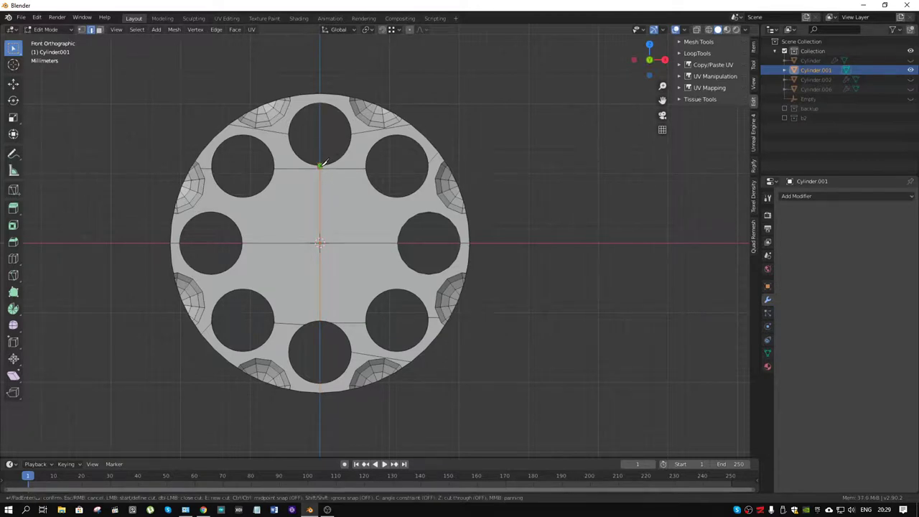
{"action": "left_click", "coordinate": [322, 165]}
{"action": "key", "text": "Escape"}
{"action": "key", "text": "k"}
{"action": "left_click", "coordinate": [470, 242]}
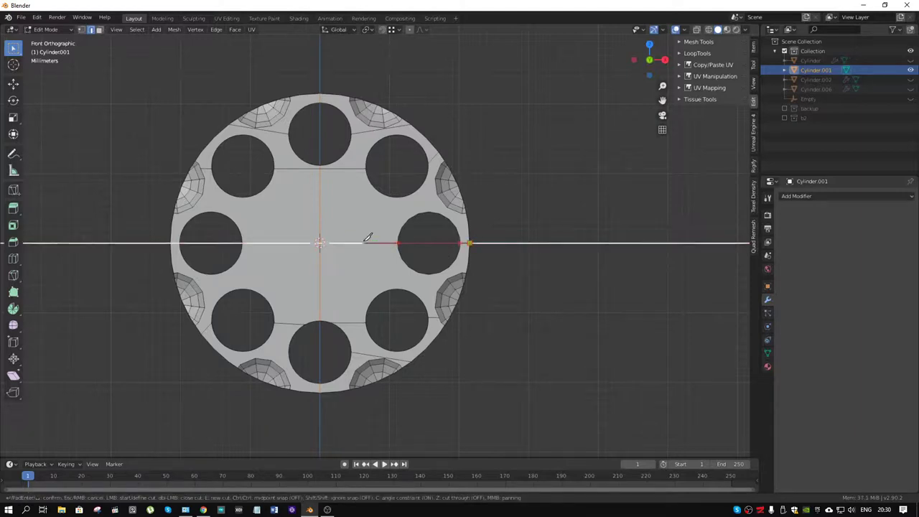
{"action": "key", "text": "Escape"}
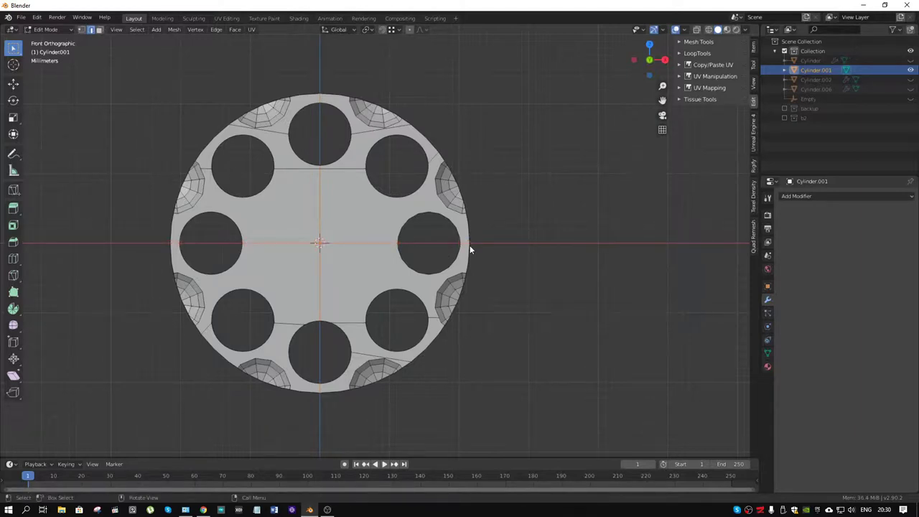
From the back view, knife a vertical and a horizontal line through the face centre.
{"action": "left_click", "coordinate": [650, 60]}
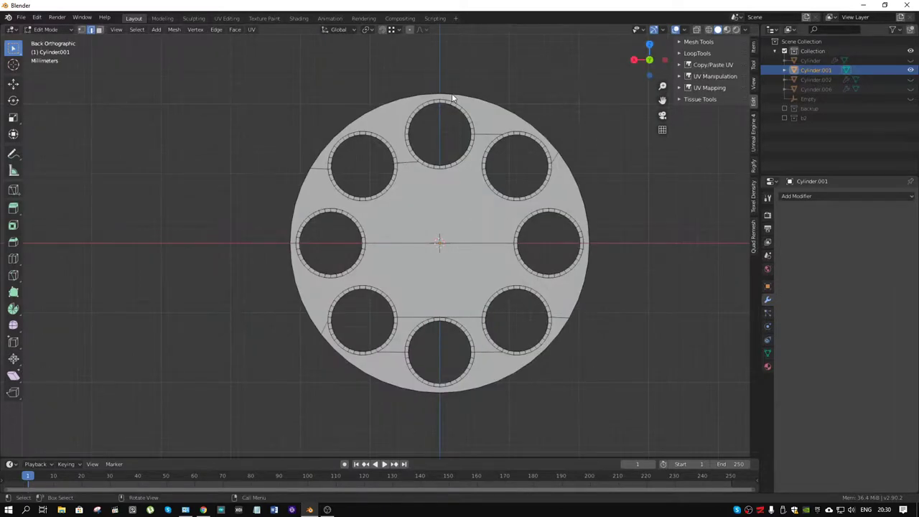
{"action": "key", "text": "k"}
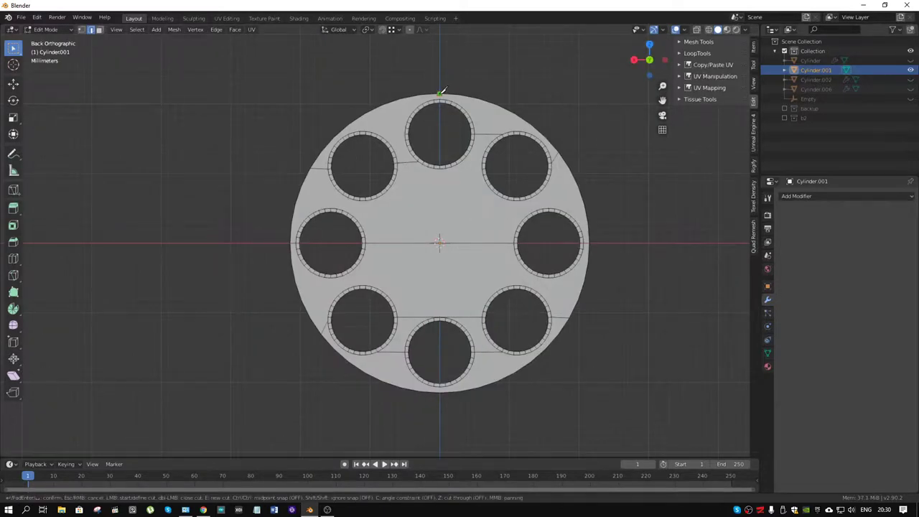
{"action": "left_click", "coordinate": [439, 93]}
{"action": "key", "text": "c"}
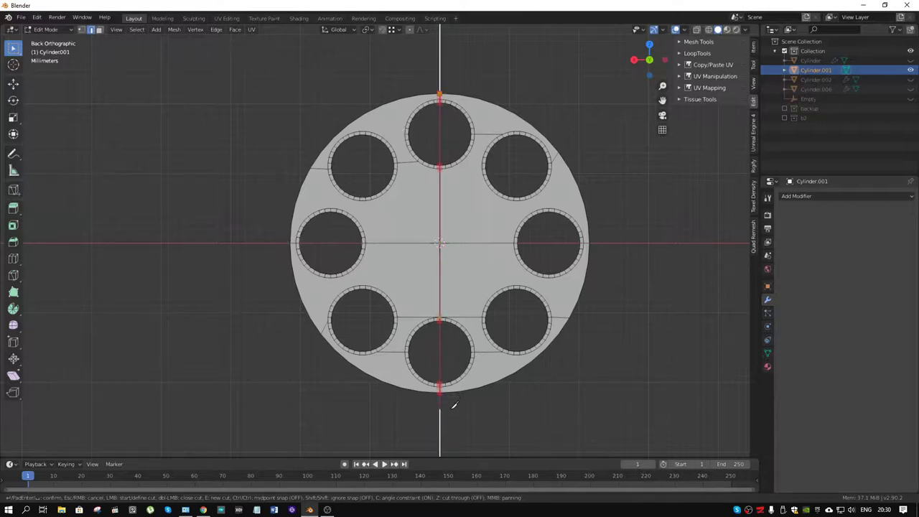
{"action": "right_click", "coordinate": [449, 408]}
{"action": "key", "text": "c"}
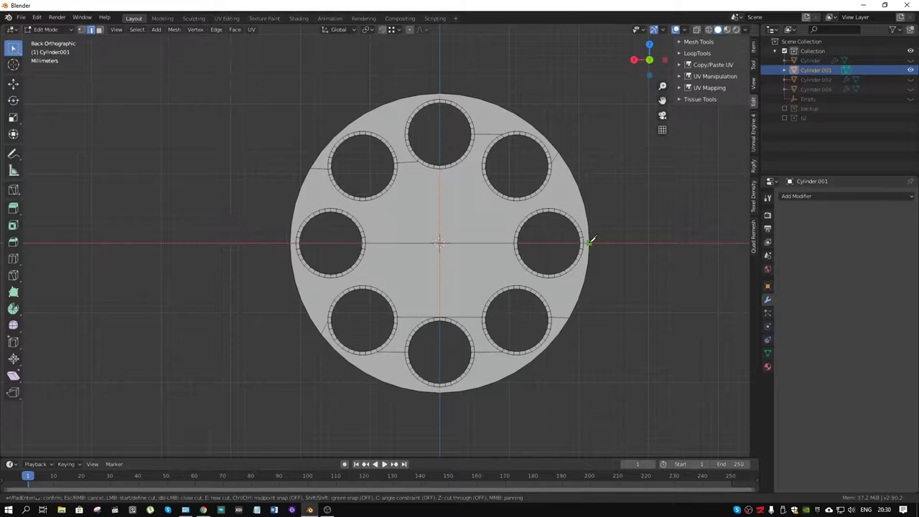
{"action": "left_click", "coordinate": [589, 243]}
{"action": "key", "text": "Return"}
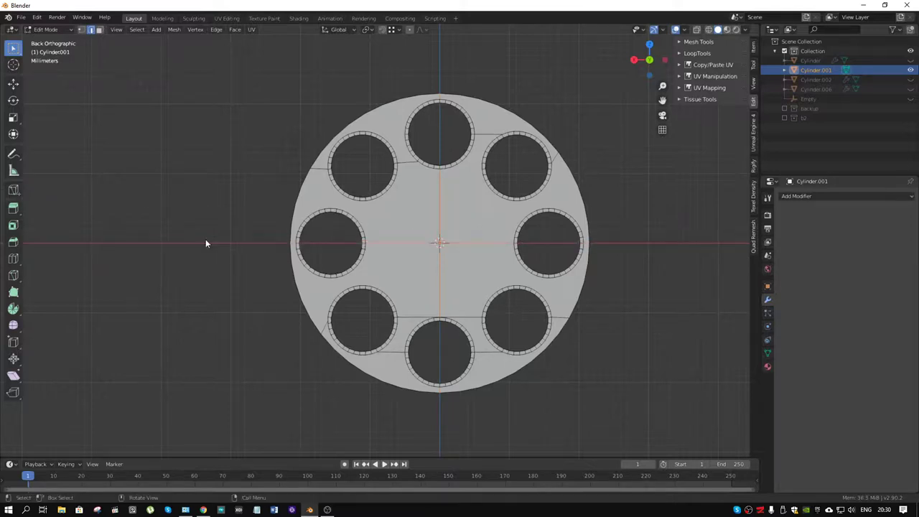
{"action": "key", "text": "k"}
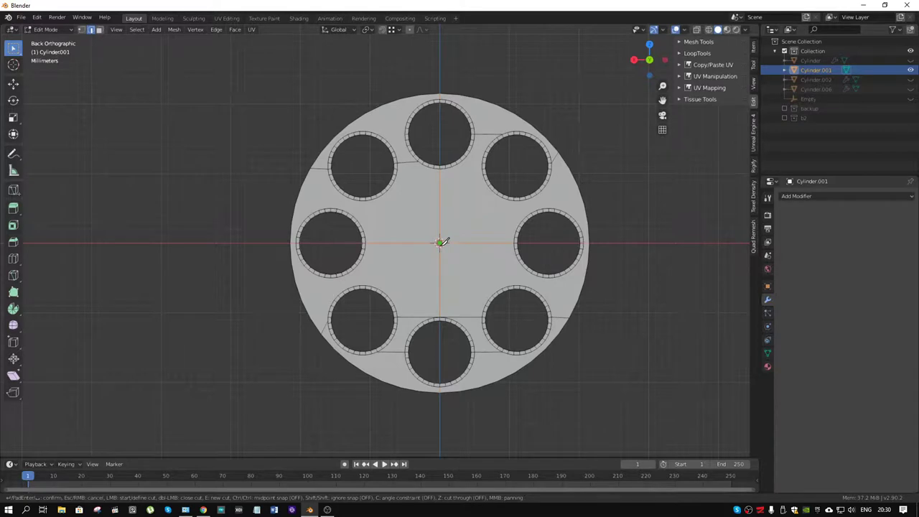
{"action": "key", "text": "Escape"}
{"action": "mouse_move", "coordinate": [341, 247]}
{"action": "middle_mouse_down"}
{"action": "mouse_move", "coordinate": [547, 233]}
{"action": "mouse_move", "coordinate": [445, 210]}
{"action": "mouse_move", "coordinate": [341, 229]}
{"action": "mouse_move", "coordinate": [359, 240]}
{"action": "middle_mouse_up"}
Deselect everything, then look at the face in front orthographic view with X-ray enabled.
{"action": "scroll", "coordinate": [359, 237], "scroll_direction": "up", "scroll_amount": 2}
{"action": "scroll", "coordinate": [373, 215], "scroll_direction": "up", "scroll_amount": 2}
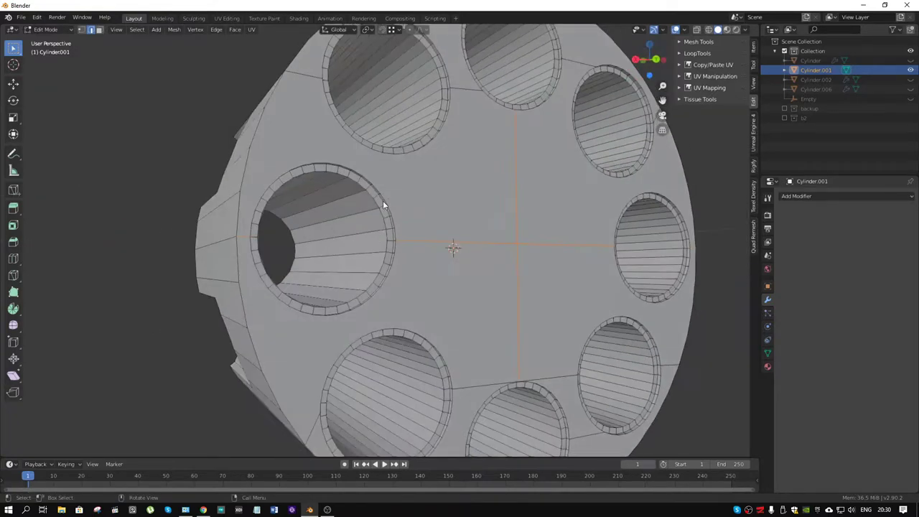
{"action": "key", "text": "alt+a"}
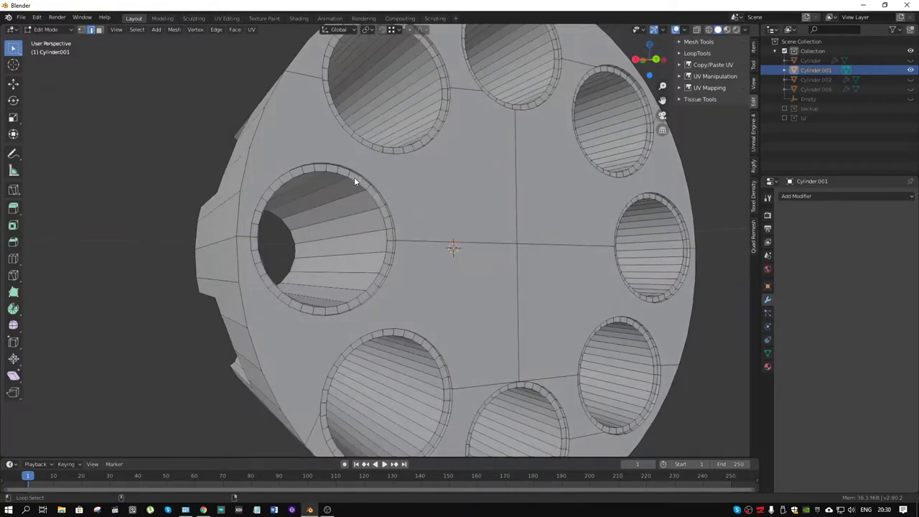
{"action": "mouse_move", "coordinate": [337, 170]}
{"action": "middle_mouse_down"}
{"action": "mouse_move", "coordinate": [342, 194]}
{"action": "mouse_move", "coordinate": [301, 181]}
{"action": "middle_mouse_up"}
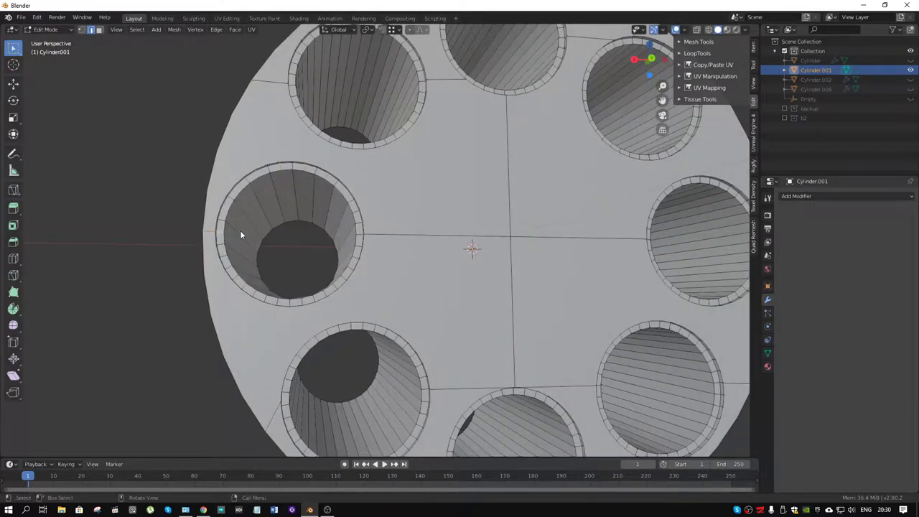
{"action": "mouse_move", "coordinate": [242, 236]}
{"action": "middle_mouse_down"}
{"action": "mouse_move", "coordinate": [252, 253]}
{"action": "mouse_move", "coordinate": [248, 242]}
{"action": "mouse_move", "coordinate": [277, 236]}
{"action": "mouse_move", "coordinate": [483, 242]}
{"action": "mouse_move", "coordinate": [256, 241]}
{"action": "mouse_move", "coordinate": [298, 235]}
{"action": "middle_mouse_up"}
{"action": "scroll", "coordinate": [298, 234], "scroll_direction": "down", "scroll_amount": 2}
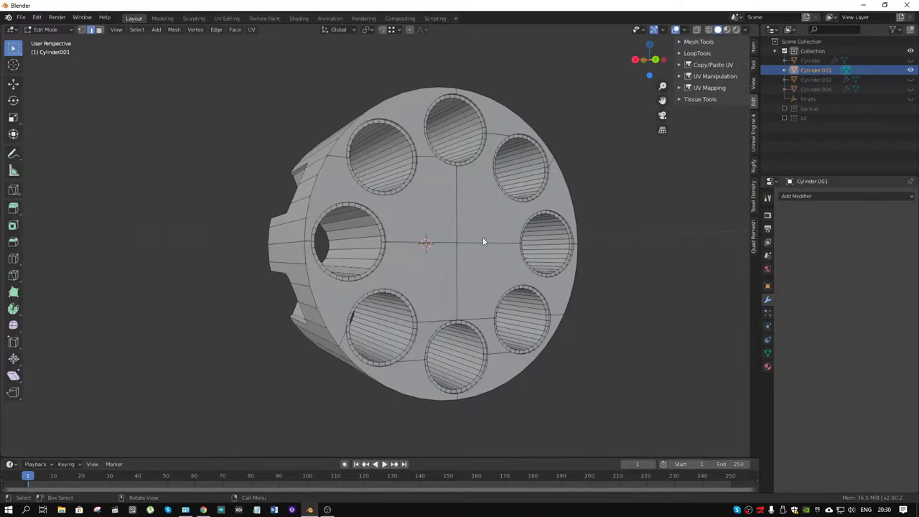
{"action": "middle_click_drag", "start_coordinate": [483, 242], "coordinate": [441, 243]}
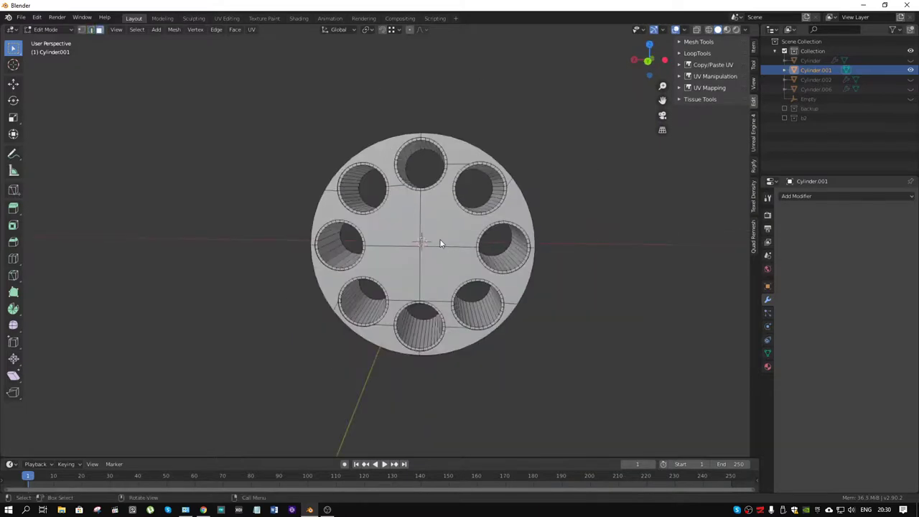
{"action": "key", "text": "KP_3"}
{"action": "key", "text": "alt+z"}
{"action": "key", "text": "KP_7"}
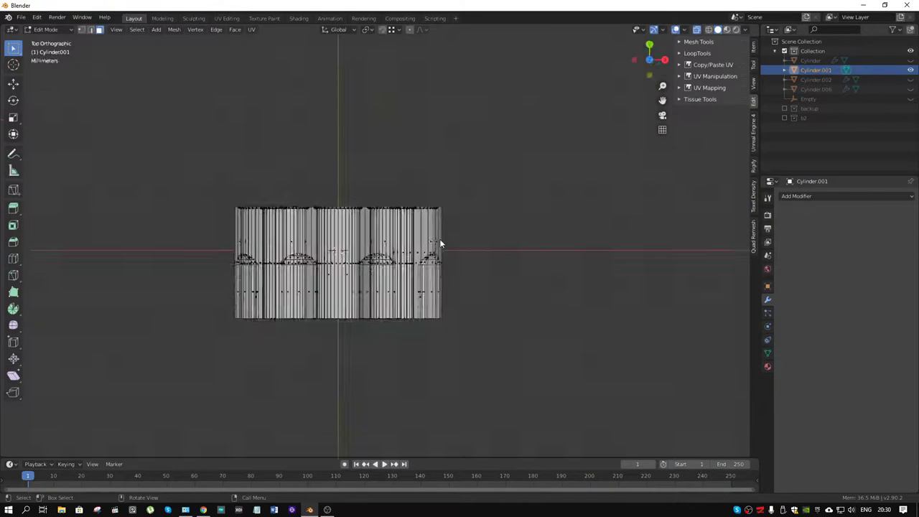
{"action": "key", "text": "KP_1"}
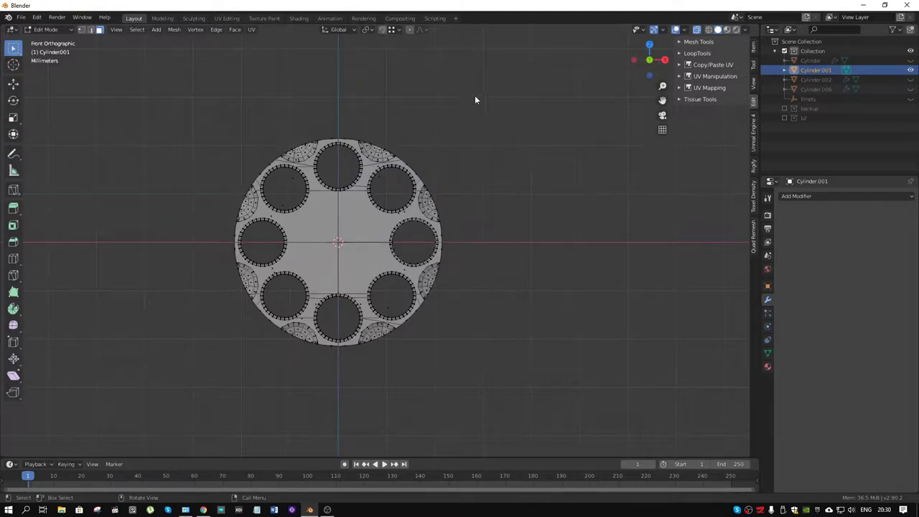
Delete the faces of the right half and the lower-left quarter.
{"action": "left_click_drag", "start_coordinate": [475, 95], "coordinate": [339, 368]}
{"action": "key", "text": "x"}
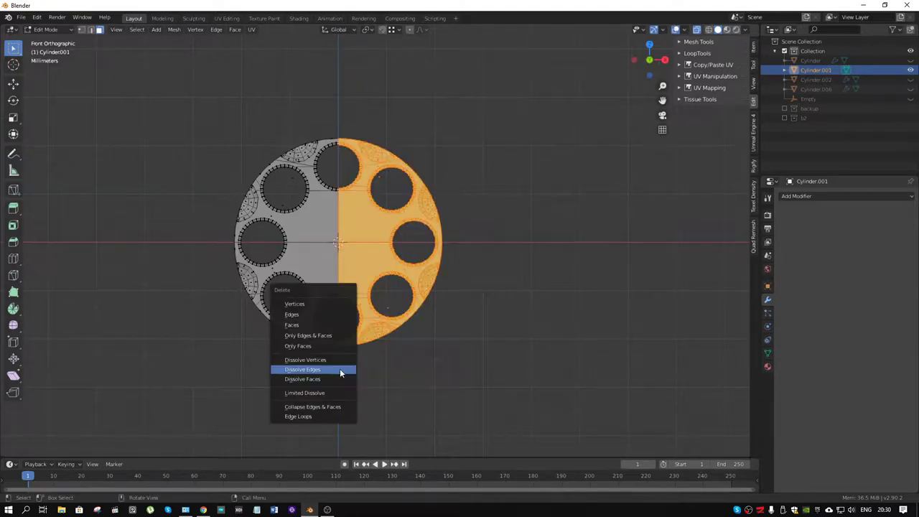
{"action": "left_click", "coordinate": [324, 325]}
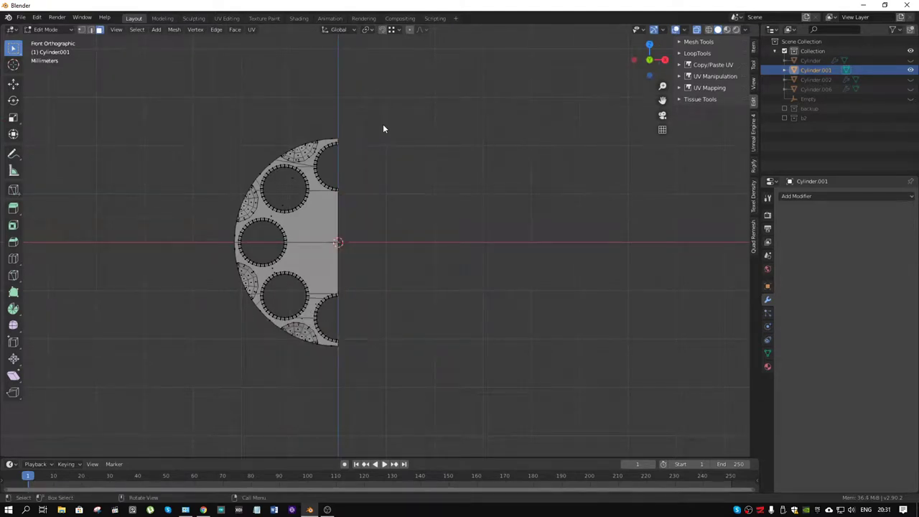
{"action": "left_click_drag", "start_coordinate": [395, 86], "coordinate": [145, 243]}
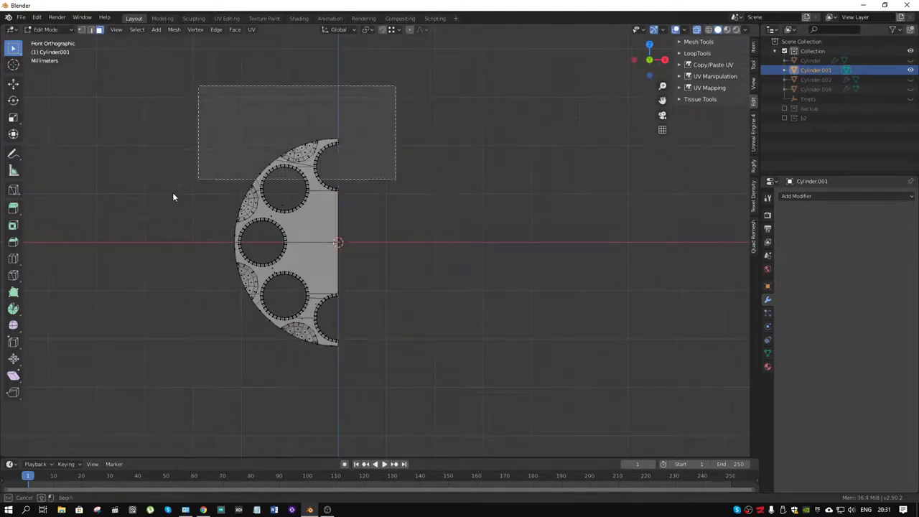
{"action": "right_click", "coordinate": [144, 243]}
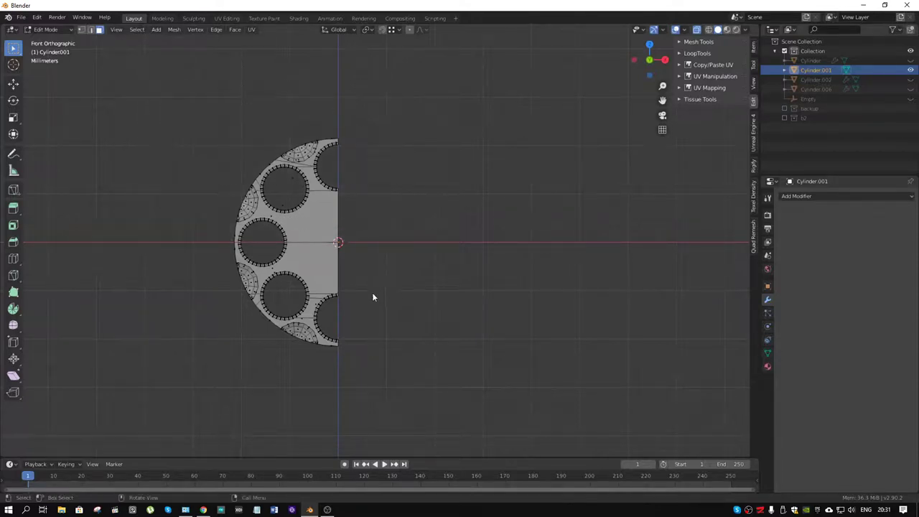
{"action": "left_click_drag", "start_coordinate": [364, 244], "coordinate": [178, 389]}
{"action": "key", "text": "x"}
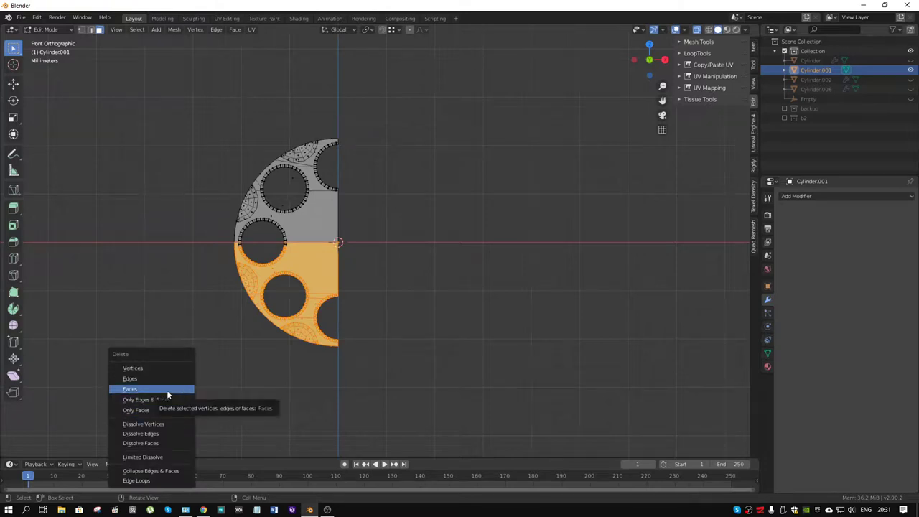
{"action": "left_click", "coordinate": [167, 390]}
Delete the two stray vertices left along the quarter's bottom edge.
{"action": "scroll", "coordinate": [298, 265], "scroll_direction": "up", "scroll_amount": 5}
{"action": "middle_click_drag", "start_coordinate": [298, 265], "coordinate": [538, 256], "text": "shift"}
{"action": "left_click_drag", "start_coordinate": [529, 328], "coordinate": [265, 243]}
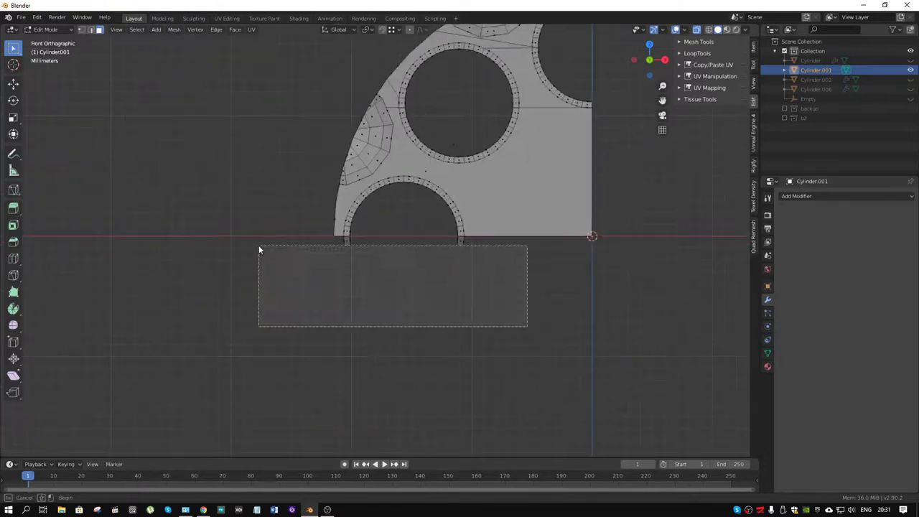
{"action": "key", "text": "x"}
{"action": "left_click", "coordinate": [266, 240]}
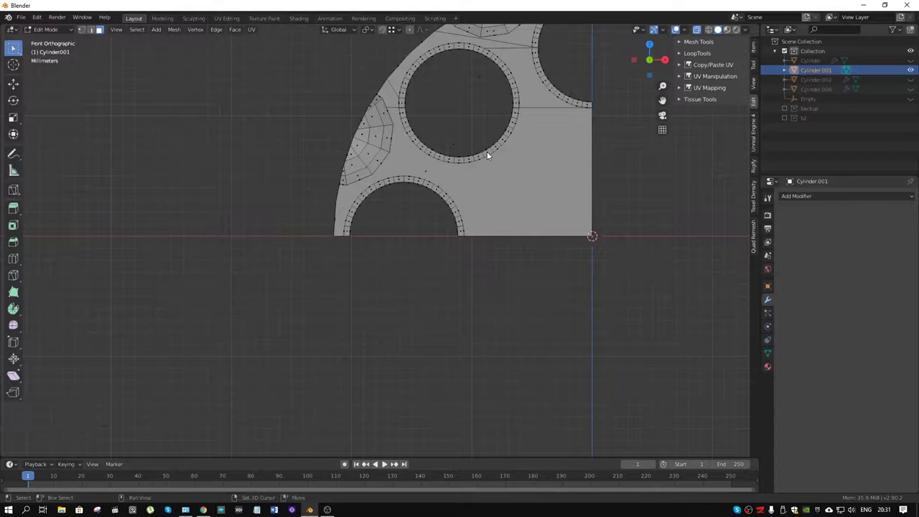
{"action": "middle_click_drag", "start_coordinate": [487, 151], "coordinate": [478, 203], "text": "shift"}
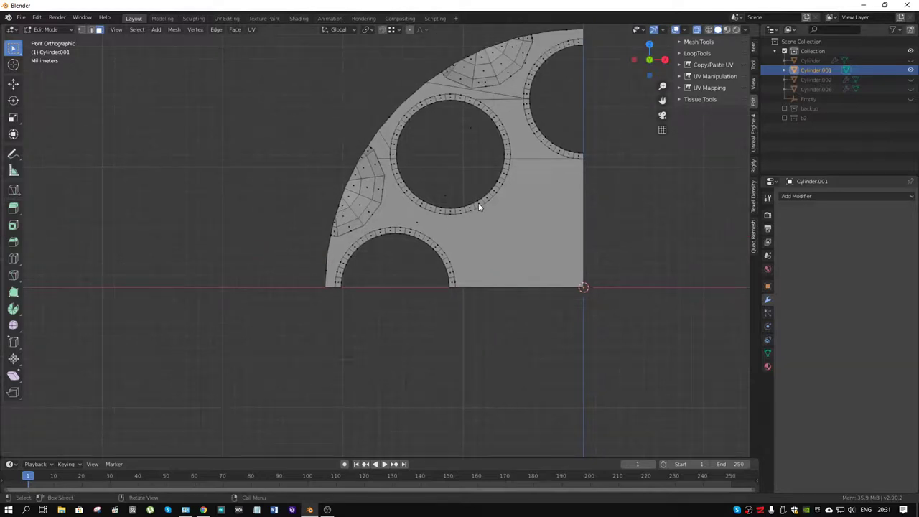
Knife a diagonal on the front face from the rim vertex to the centre corner.
{"action": "key", "text": "k"}
{"action": "left_click", "coordinate": [381, 204]}
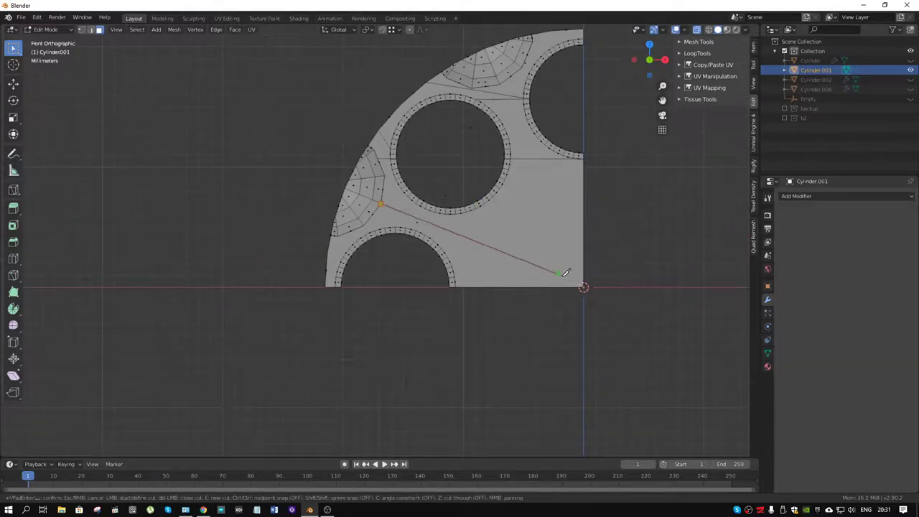
{"action": "left_click", "coordinate": [584, 288]}
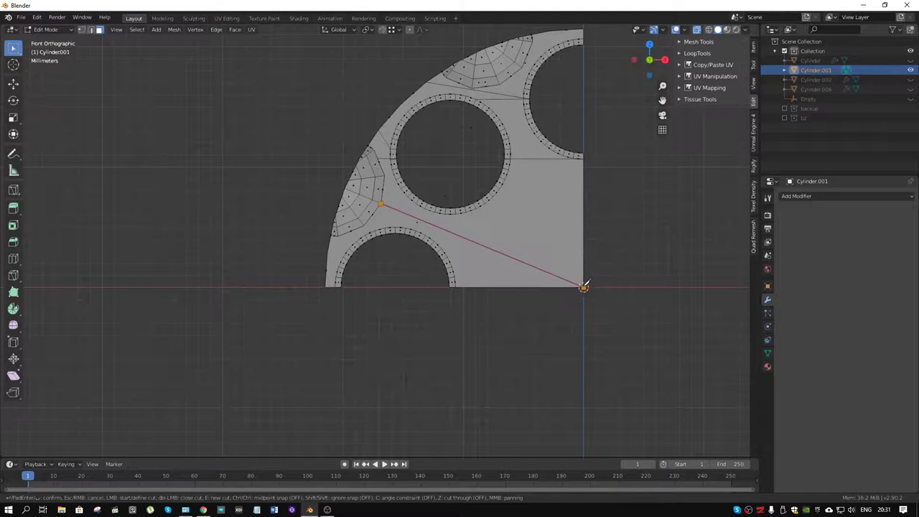
{"action": "key", "text": "Return"}
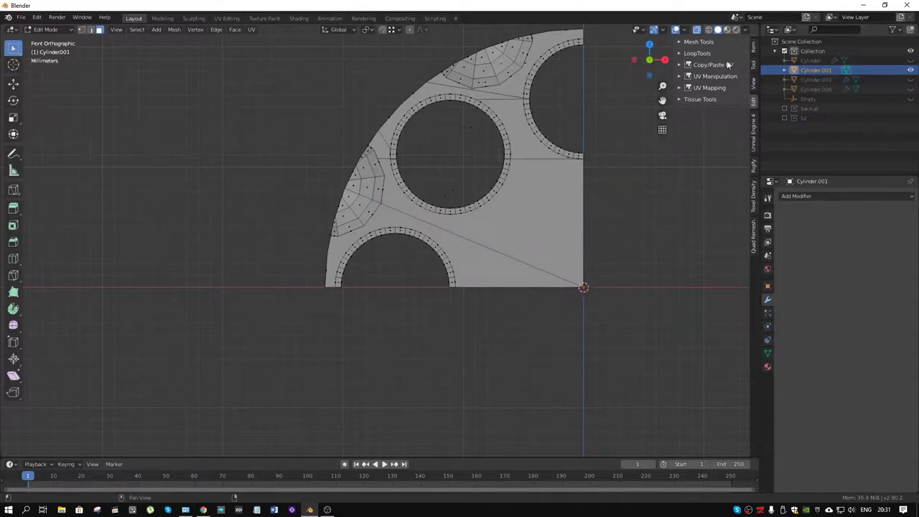
Repeat the diagonal rim-to-centre knife cut on the back face.
{"action": "left_click", "coordinate": [650, 60]}
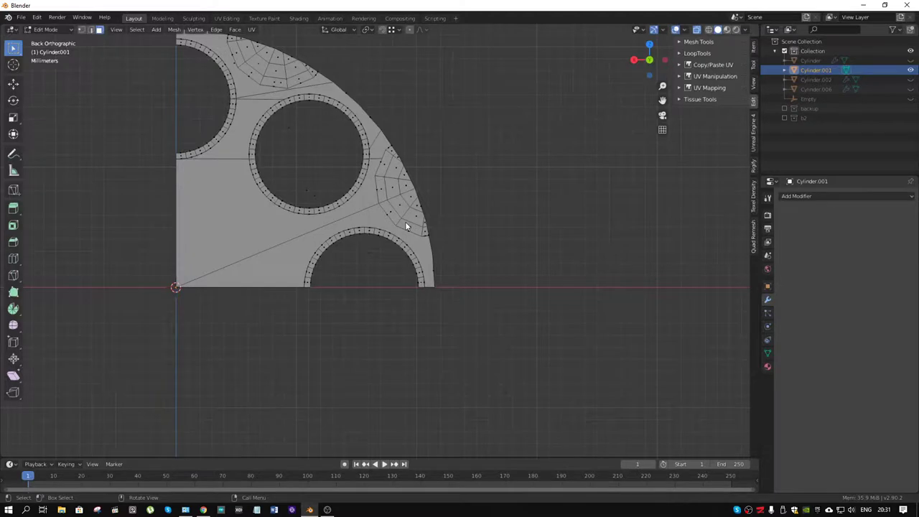
{"action": "mouse_move", "coordinate": [406, 227]}
{"action": "middle_mouse_down"}
{"action": "mouse_move", "coordinate": [206, 227]}
{"action": "mouse_move", "coordinate": [497, 211]}
{"action": "middle_mouse_up"}
{"action": "key", "text": "k"}
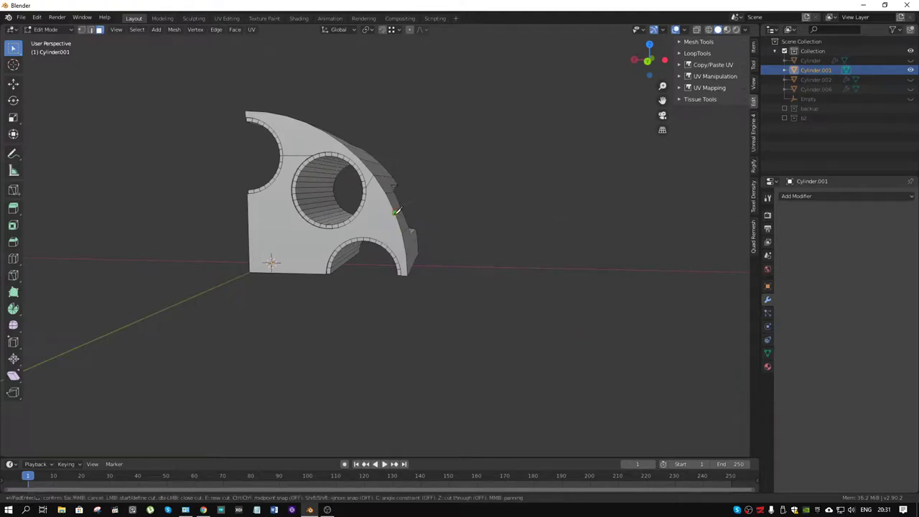
{"action": "left_click", "coordinate": [396, 212]}
{"action": "left_click", "coordinate": [271, 262]}
{"action": "key", "text": "Return"}
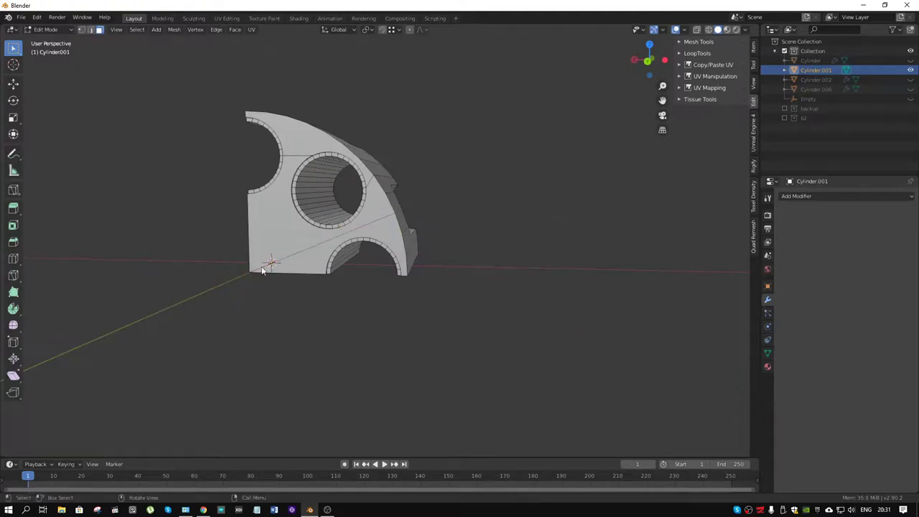
{"action": "key", "text": "ctrl+KP_1"}
In front X-ray view, box-select and delete all faces above the diagonal, then inspect the wedge.
{"action": "key", "text": "KP_1"}
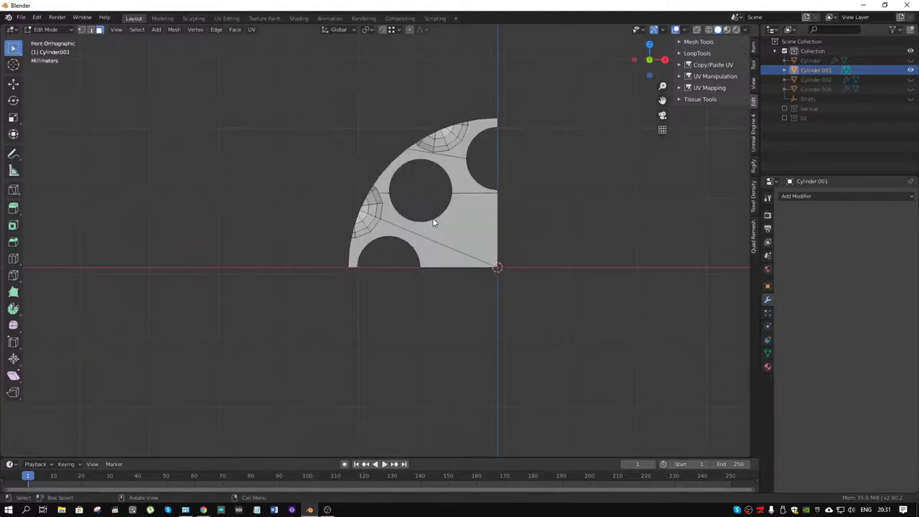
{"action": "key", "text": "alt+z"}
{"action": "left_click_drag", "start_coordinate": [554, 91], "coordinate": [363, 213]}
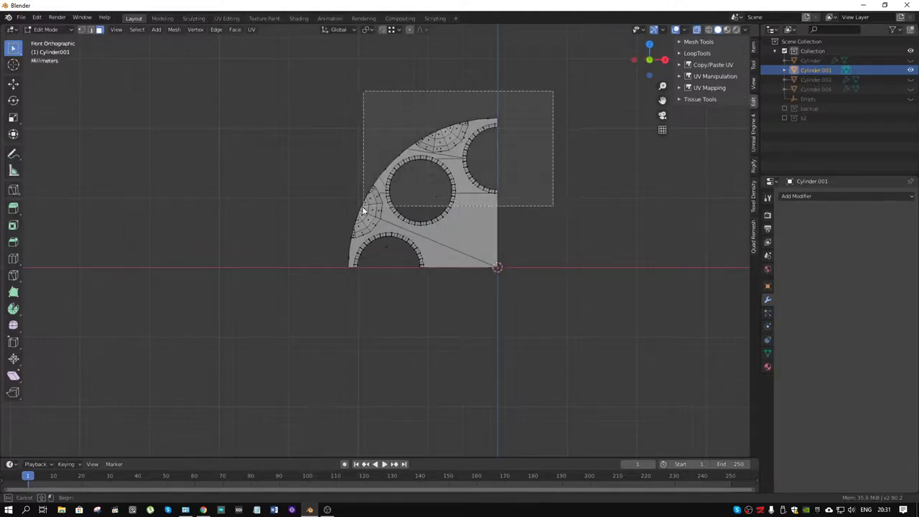
{"action": "scroll", "coordinate": [363, 213], "scroll_direction": "up", "scroll_amount": 2}
{"action": "mouse_move", "coordinate": [579, 127]}
{"action": "left_mouse_down"}
{"action": "mouse_move", "coordinate": [470, 207]}
{"action": "mouse_move", "coordinate": [461, 197]}
{"action": "mouse_move", "coordinate": [420, 217]}
{"action": "left_mouse_up"}
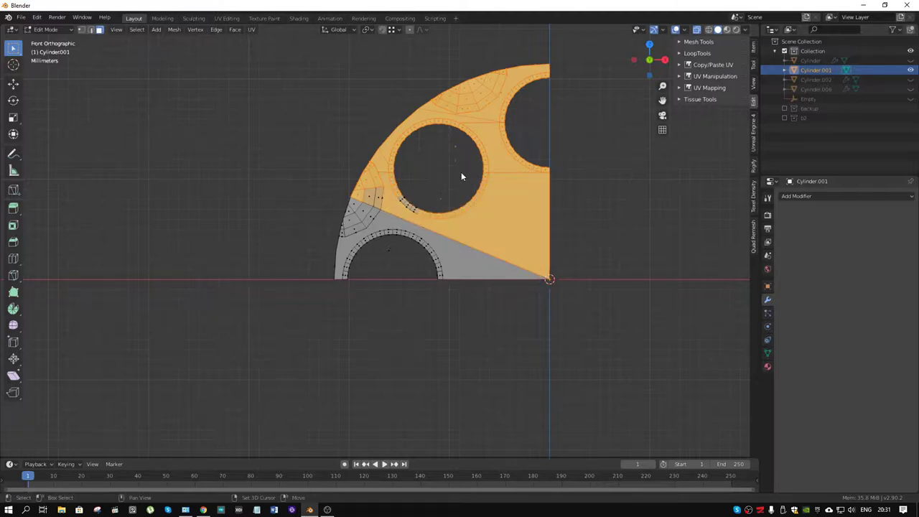
{"action": "left_click_drag", "start_coordinate": [461, 172], "coordinate": [399, 210], "text": "shift"}
{"action": "left_click_drag", "start_coordinate": [399, 170], "coordinate": [366, 199], "text": "shift"}
{"action": "key", "text": "x"}
{"action": "left_click", "coordinate": [421, 191]}
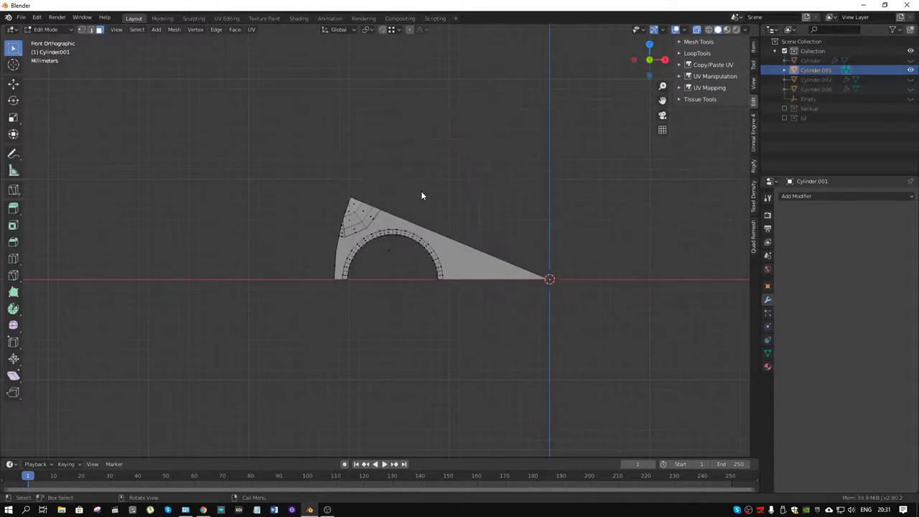
{"action": "mouse_move", "coordinate": [421, 191]}
{"action": "middle_mouse_down"}
{"action": "mouse_move", "coordinate": [493, 206]}
{"action": "mouse_move", "coordinate": [433, 197]}
{"action": "mouse_move", "coordinate": [509, 222]}
{"action": "mouse_move", "coordinate": [503, 228]}
{"action": "mouse_move", "coordinate": [479, 200]}
{"action": "middle_mouse_up"}
{"action": "mouse_move", "coordinate": [422, 202]}
{"action": "middle_mouse_down"}
{"action": "mouse_move", "coordinate": [116, 198]}
{"action": "mouse_move", "coordinate": [127, 132]}
{"action": "mouse_move", "coordinate": [371, 244]}
{"action": "mouse_move", "coordinate": [301, 274]}
{"action": "mouse_move", "coordinate": [361, 289]}
{"action": "mouse_move", "coordinate": [354, 293]}
{"action": "middle_mouse_up"}
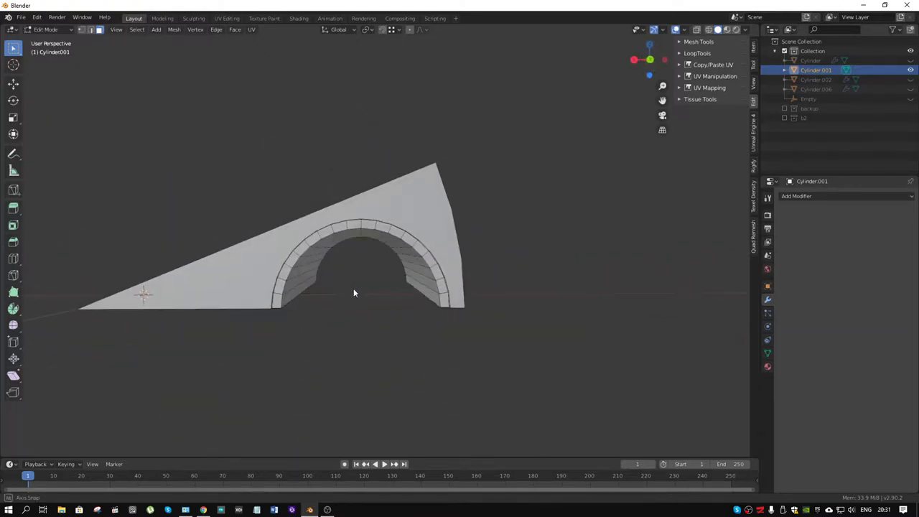
Select the two edge loops inside the arch's bore and dissolve them.
{"action": "left_click", "coordinate": [295, 287], "text": "alt"}
{"action": "key", "text": "2"}
{"action": "key", "text": "1"}
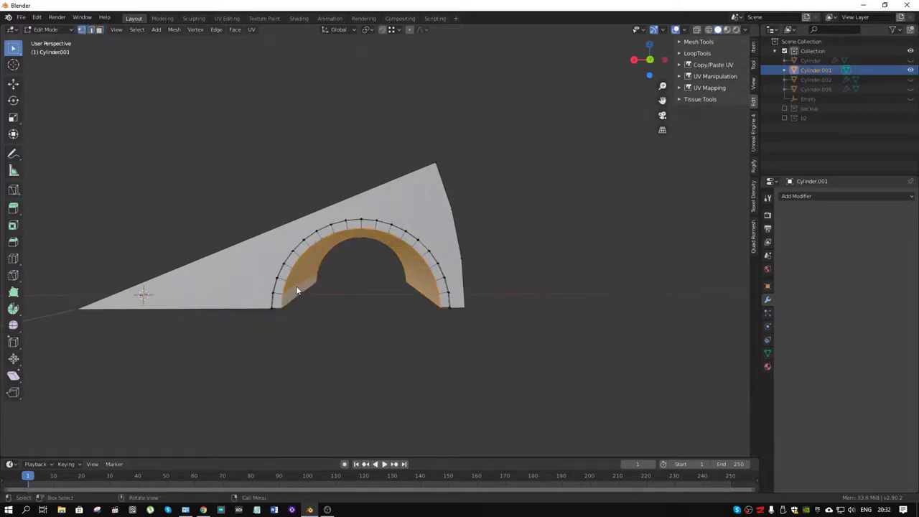
{"action": "key", "text": "2"}
{"action": "left_click", "coordinate": [294, 285], "text": "alt"}
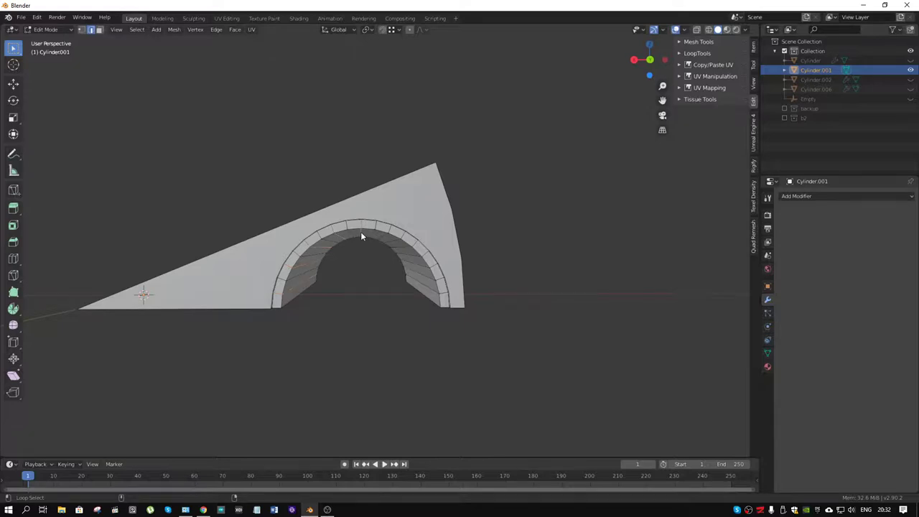
{"action": "left_click", "coordinate": [418, 271], "text": "alt"}
{"action": "key", "text": "x"}
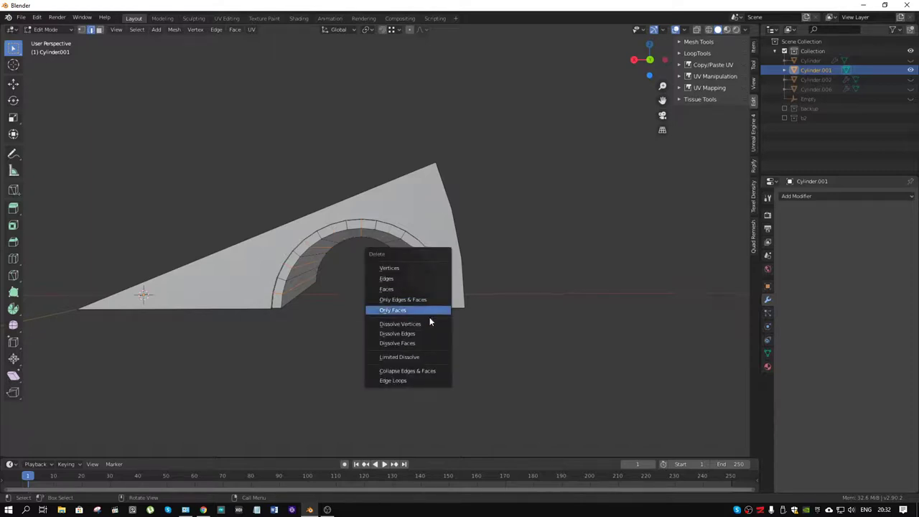
{"action": "left_click", "coordinate": [426, 332]}
{"action": "mouse_move", "coordinate": [426, 332]}
{"action": "middle_mouse_down"}
{"action": "mouse_move", "coordinate": [361, 226]}
{"action": "mouse_move", "coordinate": [180, 248]}
{"action": "mouse_move", "coordinate": [396, 228]}
{"action": "mouse_move", "coordinate": [431, 246]}
{"action": "mouse_move", "coordinate": [387, 264]}
{"action": "mouse_move", "coordinate": [410, 256]}
{"action": "mouse_move", "coordinate": [401, 266]}
{"action": "mouse_move", "coordinate": [376, 263]}
{"action": "middle_mouse_up"}
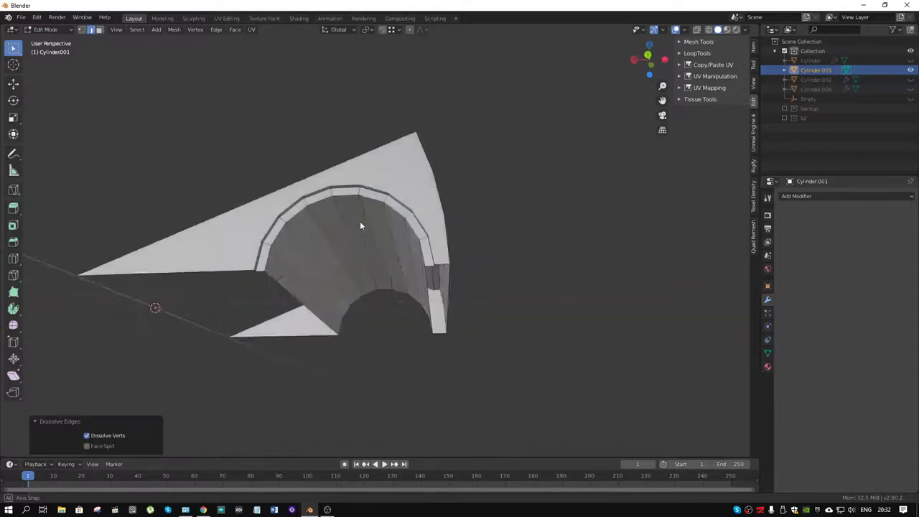
Knife-cut a new edge up the inner corner through four vertices.
{"action": "key", "text": "k"}
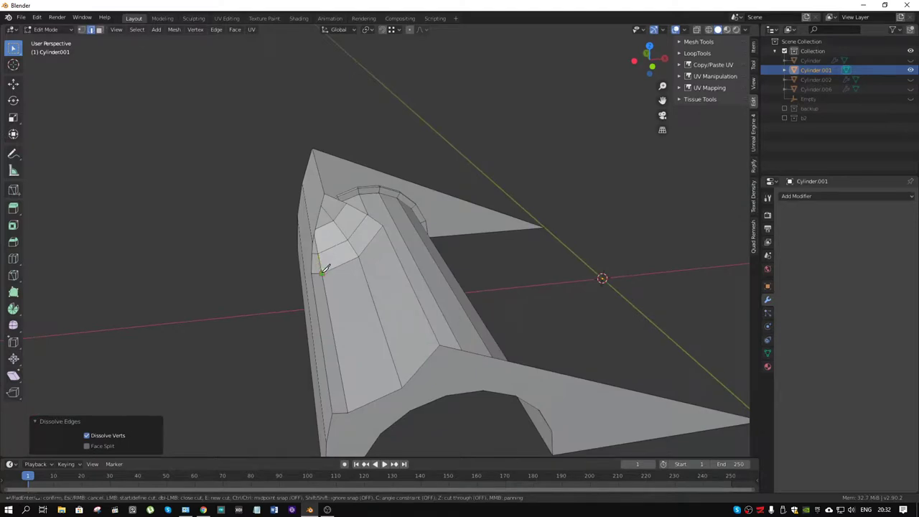
{"action": "left_click", "coordinate": [322, 271]}
{"action": "key", "text": "Escape"}
{"action": "mouse_move", "coordinate": [323, 255]}
{"action": "middle_mouse_down"}
{"action": "mouse_move", "coordinate": [345, 220]}
{"action": "mouse_move", "coordinate": [332, 257]}
{"action": "middle_mouse_up"}
{"action": "key", "text": "k"}
{"action": "left_click", "coordinate": [318, 281]}
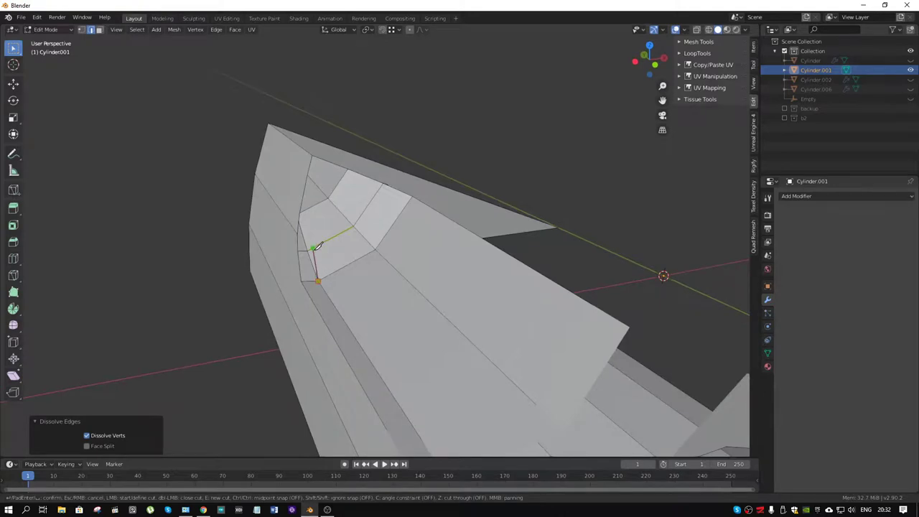
{"action": "left_click", "coordinate": [311, 248]}
{"action": "left_click", "coordinate": [313, 229]}
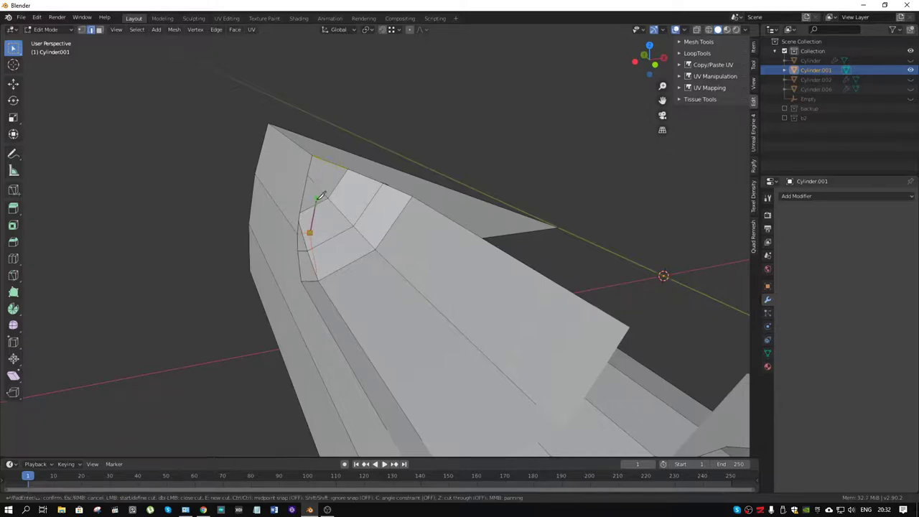
{"action": "left_click", "coordinate": [315, 205]}
{"action": "left_click", "coordinate": [317, 185]}
{"action": "key", "text": "Return"}
{"action": "mouse_move", "coordinate": [324, 177]}
{"action": "middle_mouse_down"}
{"action": "mouse_move", "coordinate": [337, 245]}
{"action": "mouse_move", "coordinate": [372, 252]}
{"action": "mouse_move", "coordinate": [339, 259]}
{"action": "middle_mouse_up"}
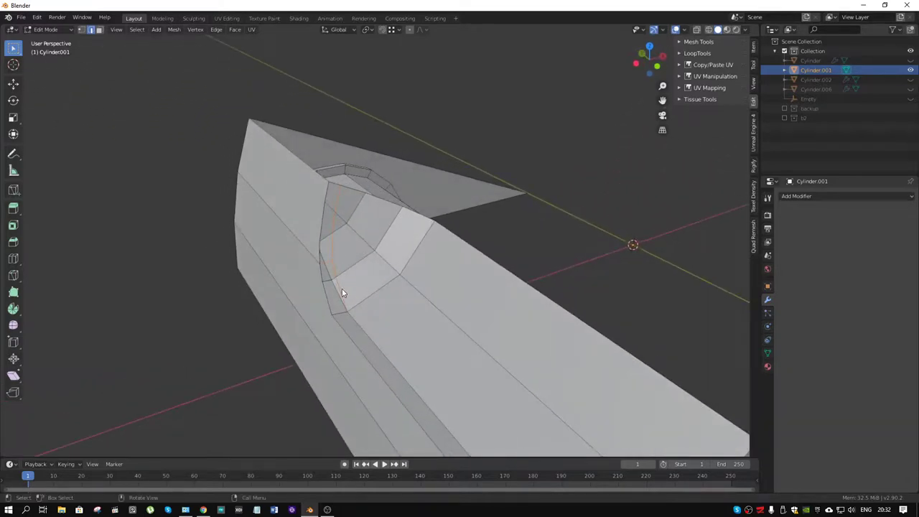
Dissolve the leftover edge in the inner corner.
{"action": "left_click", "coordinate": [336, 292]}
{"action": "key", "text": "x"}
{"action": "left_click", "coordinate": [338, 231]}
{"action": "middle_click_drag", "start_coordinate": [337, 230], "coordinate": [370, 227]}
Knife two diagonal cuts across the corner faces to opposite vertices.
{"action": "key", "text": "k"}
{"action": "left_click", "coordinate": [382, 191]}
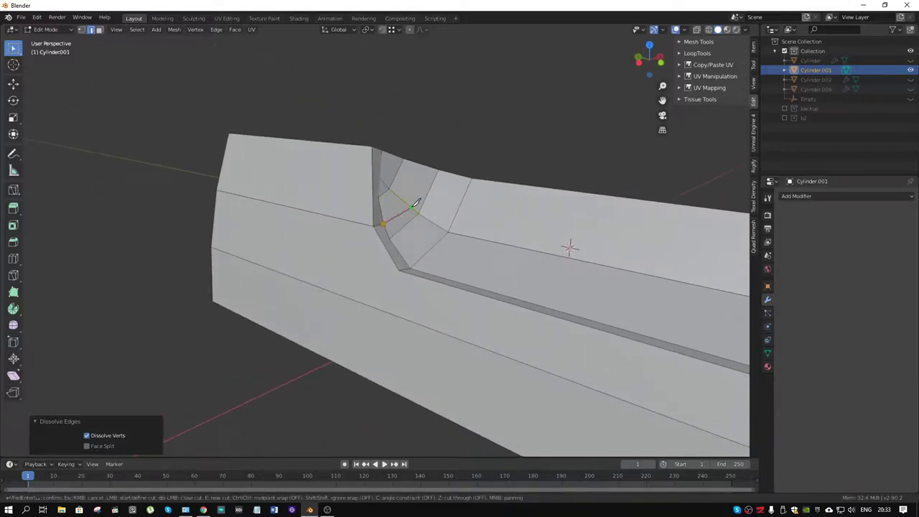
{"action": "left_click", "coordinate": [409, 205]}
{"action": "key", "text": "Return"}
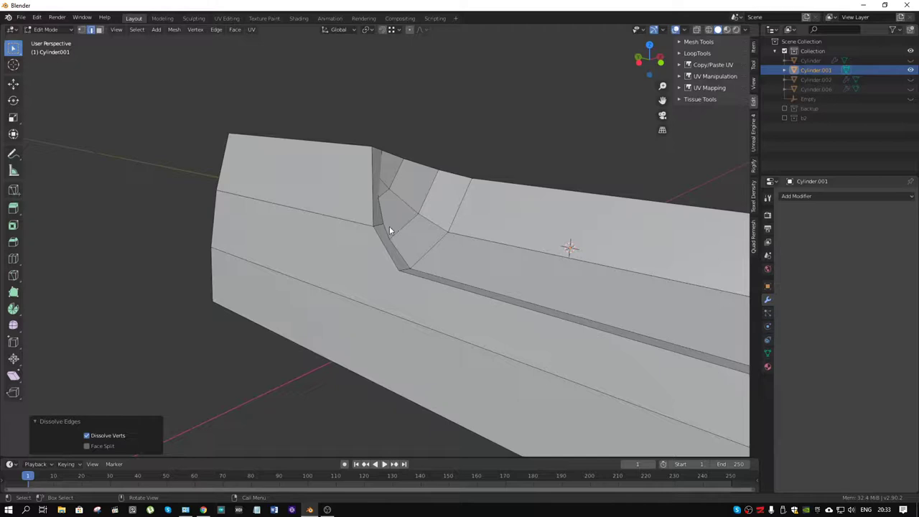
{"action": "key", "text": "k"}
{"action": "left_click", "coordinate": [406, 203]}
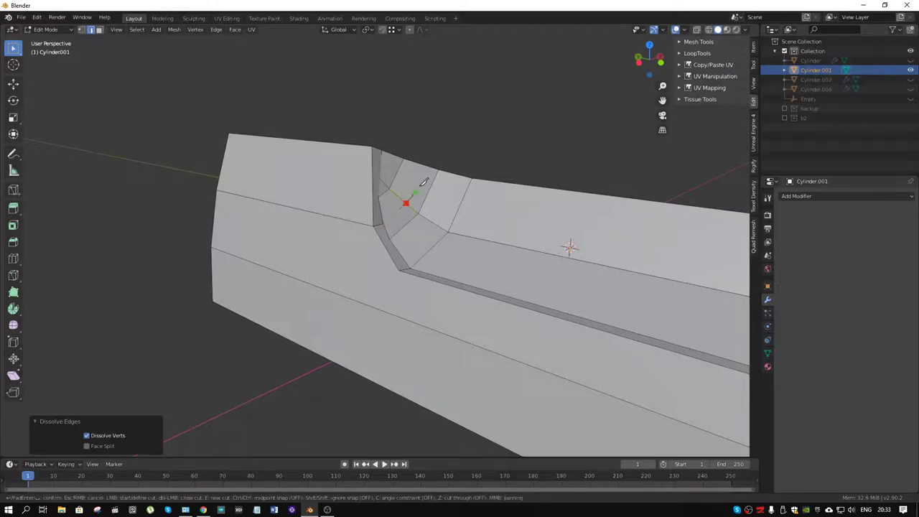
{"action": "left_click", "coordinate": [423, 167]}
{"action": "key", "text": "Return"}
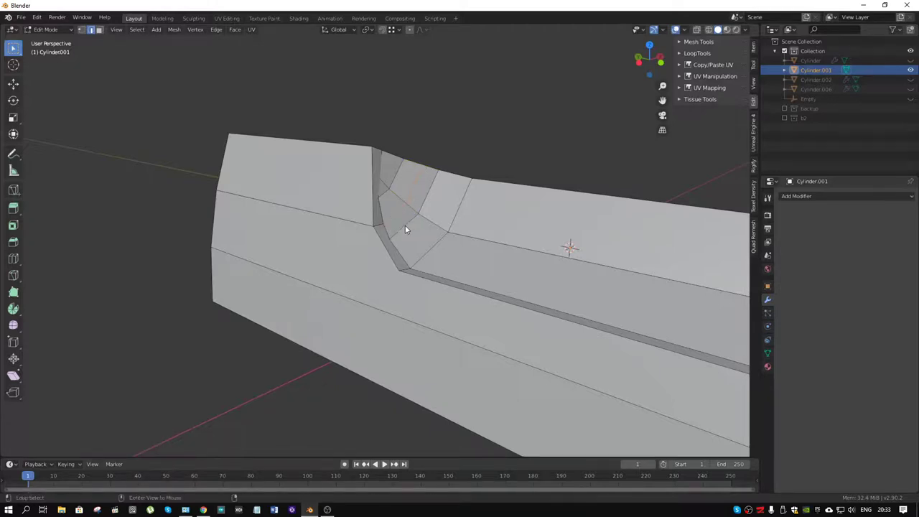
Dissolve the unwanted corner edges left by the new cuts.
{"action": "key", "text": "x"}
{"action": "left_click", "coordinate": [406, 228]}
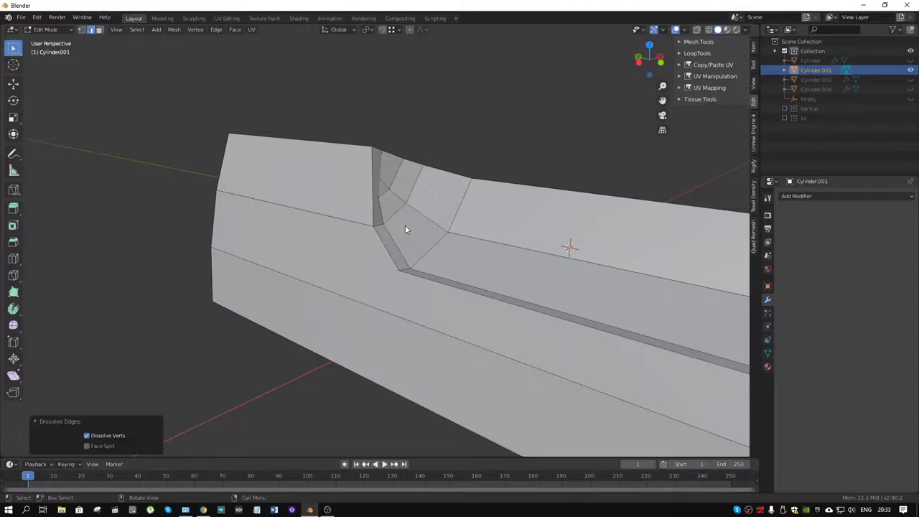
{"action": "middle_click_drag", "start_coordinate": [405, 228], "coordinate": [404, 216]}
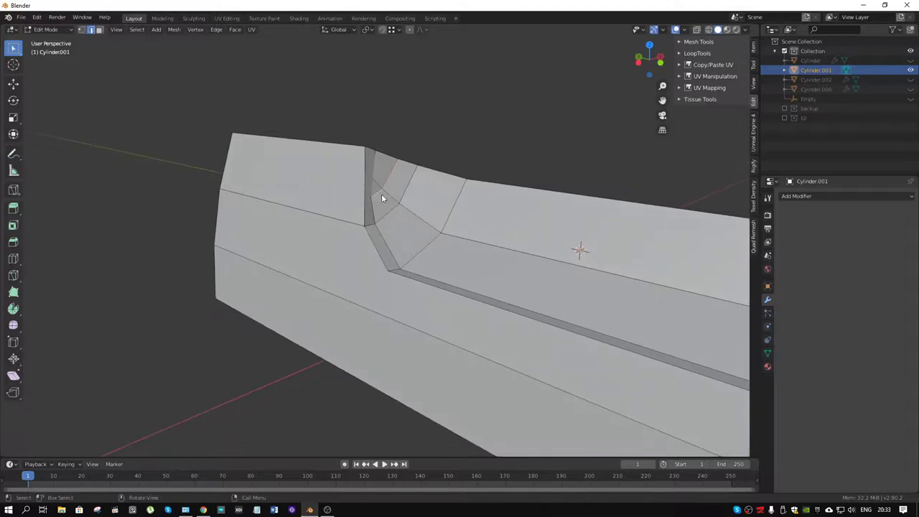
{"action": "key", "text": "x"}
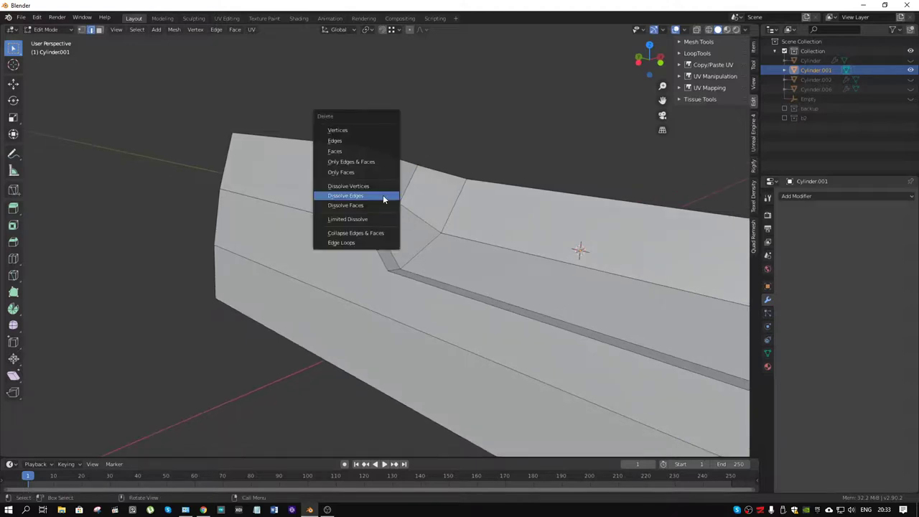
{"action": "left_click", "coordinate": [383, 196]}
{"action": "mouse_move", "coordinate": [393, 215]}
{"action": "middle_mouse_down"}
{"action": "mouse_move", "coordinate": [386, 189]}
{"action": "mouse_move", "coordinate": [329, 185]}
{"action": "mouse_move", "coordinate": [341, 183]}
{"action": "middle_mouse_up"}
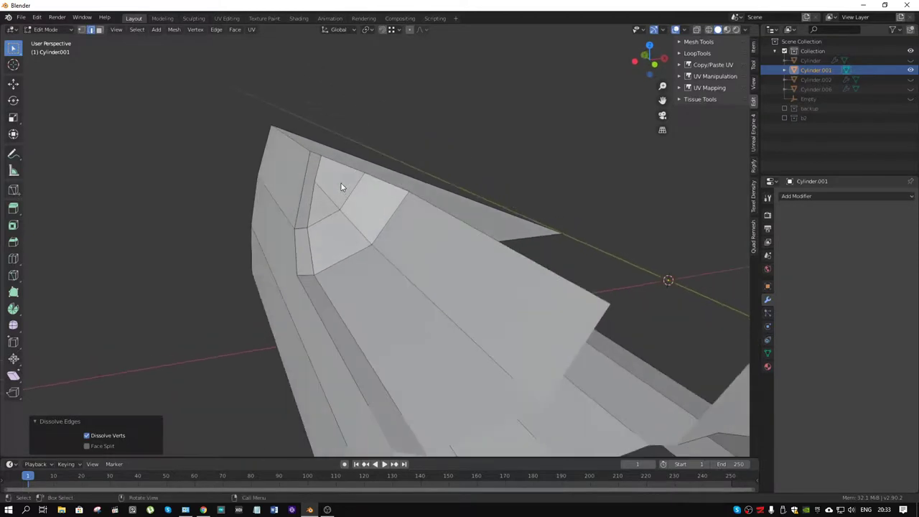
Knife-cut from the lower corner vertex to the top vertex, then dissolve the replaced edge.
{"action": "key", "text": "k"}
{"action": "left_click", "coordinate": [339, 210]}
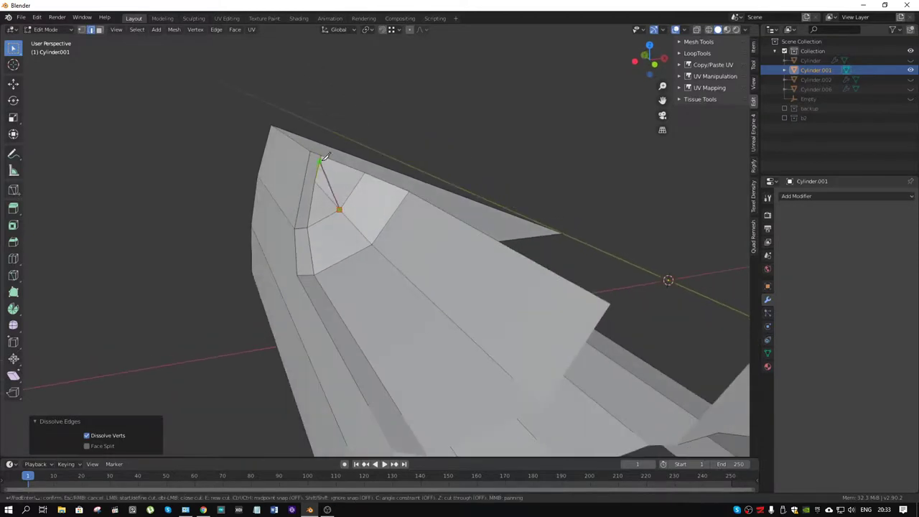
{"action": "left_click", "coordinate": [318, 154]}
{"action": "key", "text": "Return"}
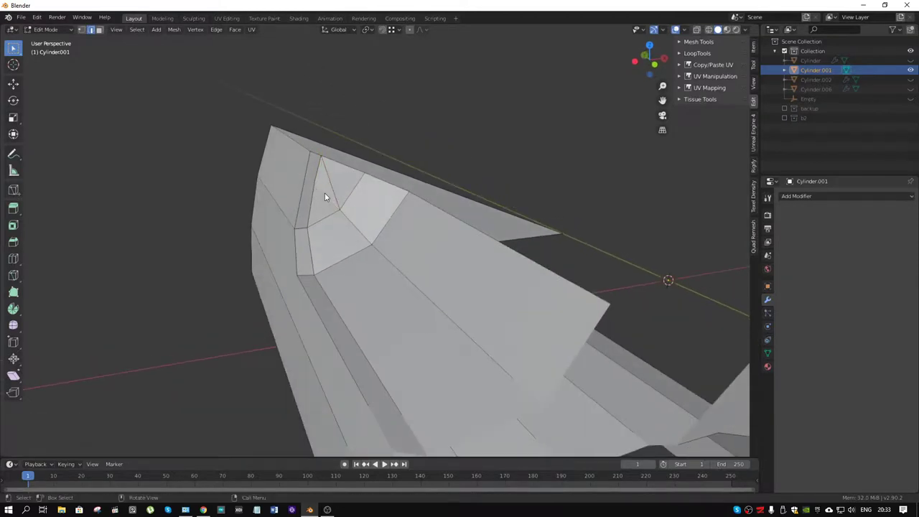
{"action": "key", "text": "x"}
{"action": "left_click", "coordinate": [325, 193]}
{"action": "mouse_move", "coordinate": [316, 222]}
{"action": "middle_mouse_down"}
{"action": "mouse_move", "coordinate": [356, 214]}
{"action": "mouse_move", "coordinate": [387, 233]}
{"action": "mouse_move", "coordinate": [376, 238]}
{"action": "mouse_move", "coordinate": [420, 260]}
{"action": "middle_mouse_up"}
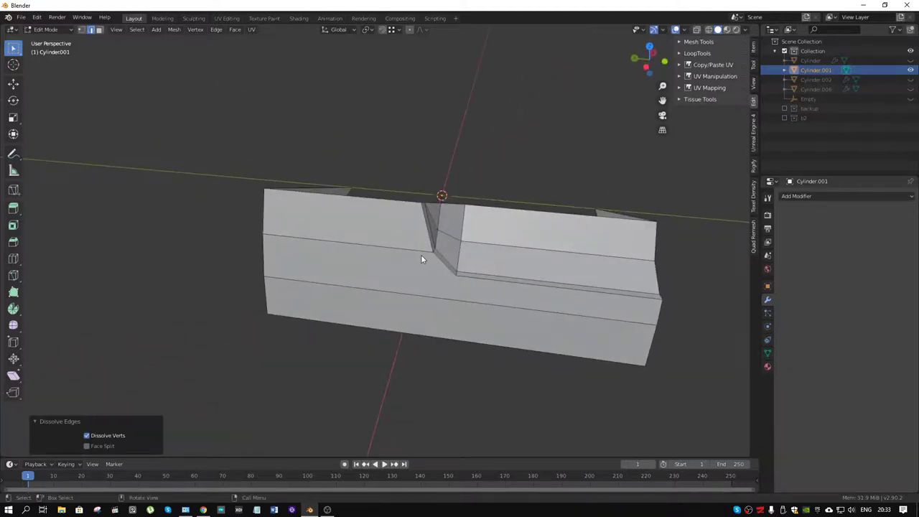
Begin a knife cut from the top edge down to the groove edge.
{"action": "key", "text": "k"}
{"action": "left_click", "coordinate": [416, 201]}
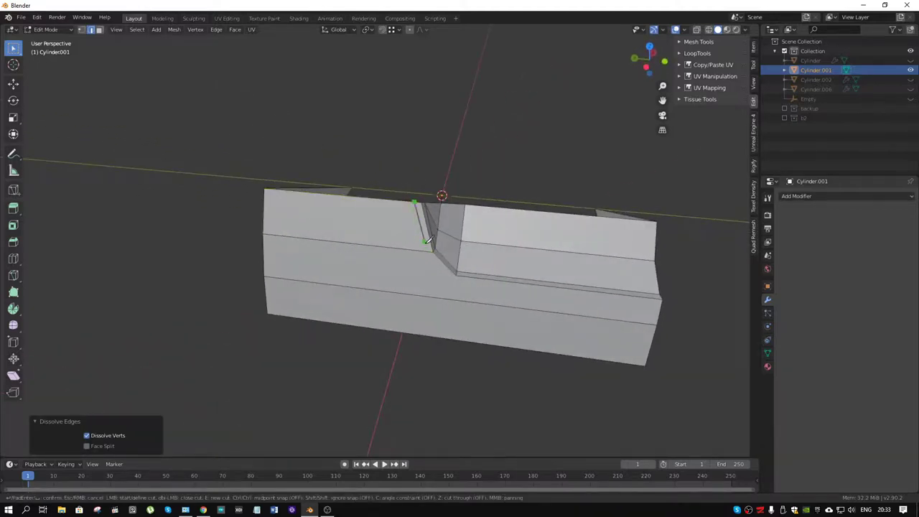
{"action": "left_click", "coordinate": [425, 250]}
Finish the knife cut at the groove's lower corner.
{"action": "left_click", "coordinate": [455, 281]}
{"action": "key", "text": "Return"}
{"action": "middle_click_drag", "start_coordinate": [468, 273], "coordinate": [435, 270]}
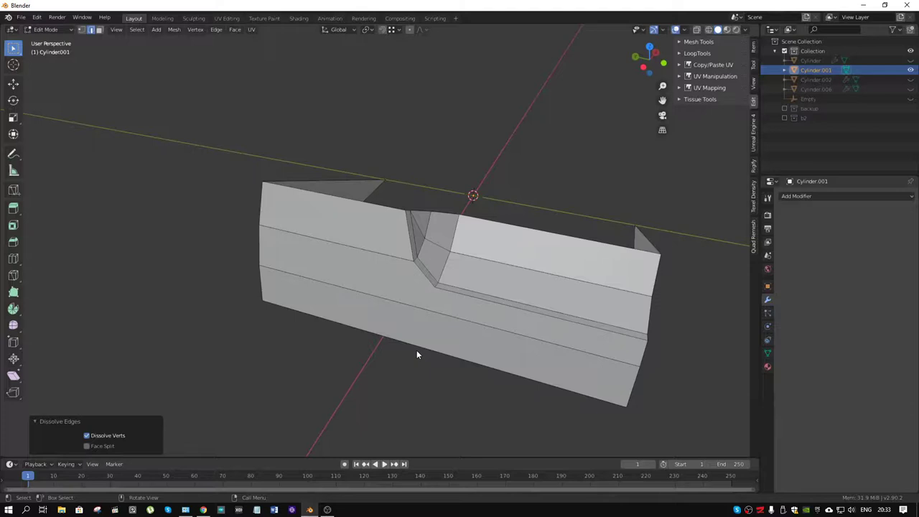
Add an edge loop across the wedge's side and slide it to factor -0.578.
{"action": "key", "text": "ctrl+r"}
{"action": "left_click", "coordinate": [428, 329]}
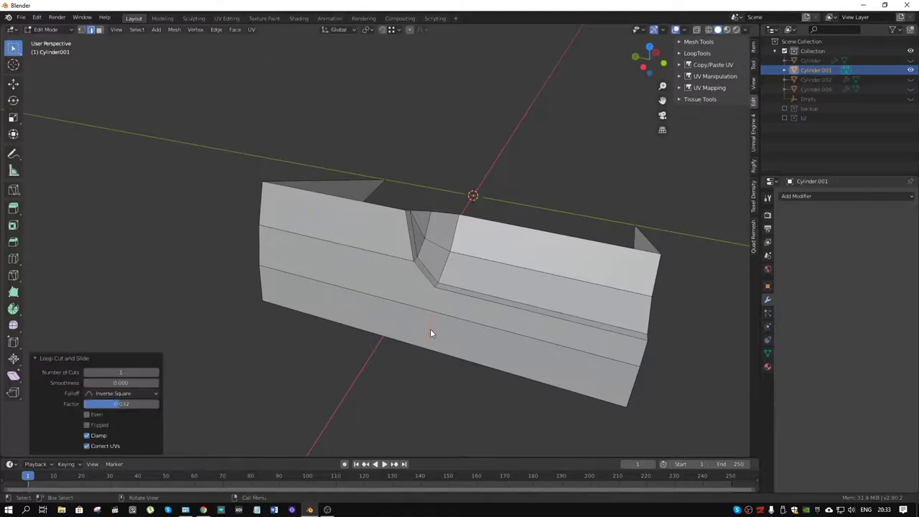
{"action": "key", "text": "k"}
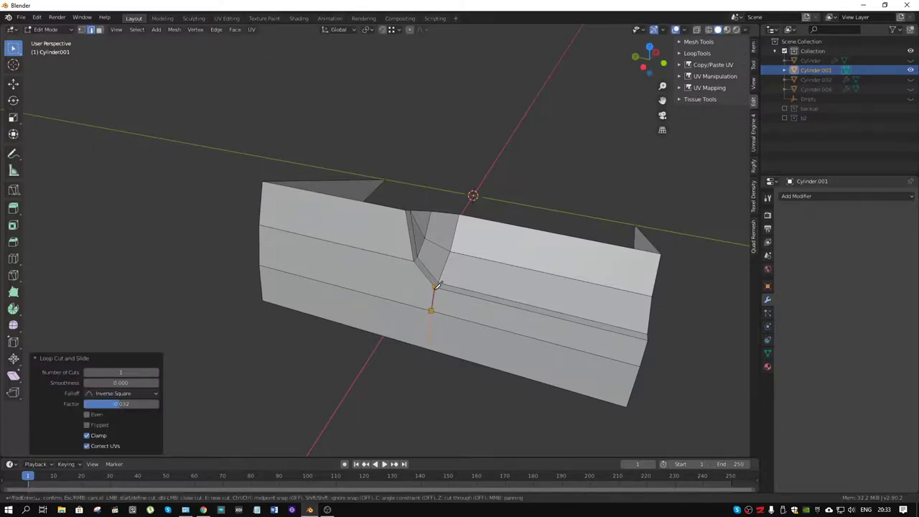
{"action": "key", "text": "Return"}
{"action": "key", "text": "g"}
{"action": "key", "text": "g"}
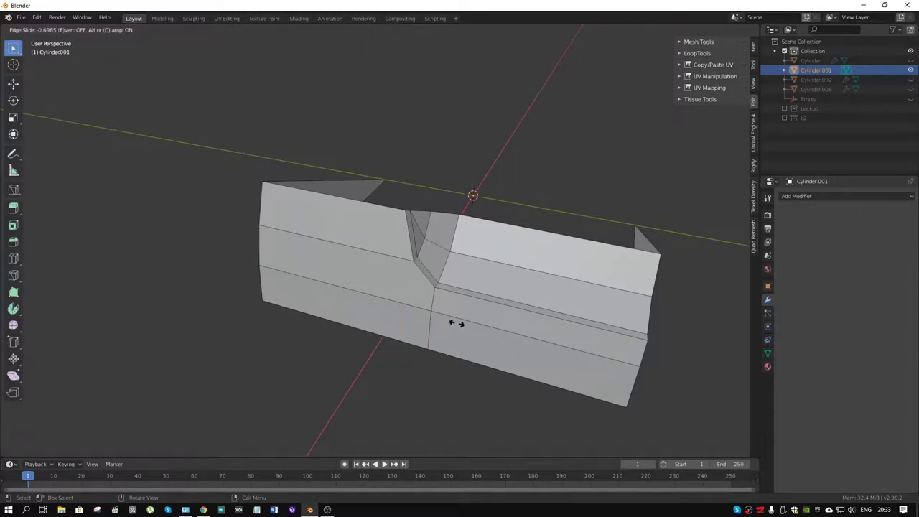
{"action": "left_click", "coordinate": [452, 323]}
Knife-connect the new loop from the vertical edge to the groove corner.
{"action": "key", "text": "k"}
{"action": "left_click", "coordinate": [430, 311]}
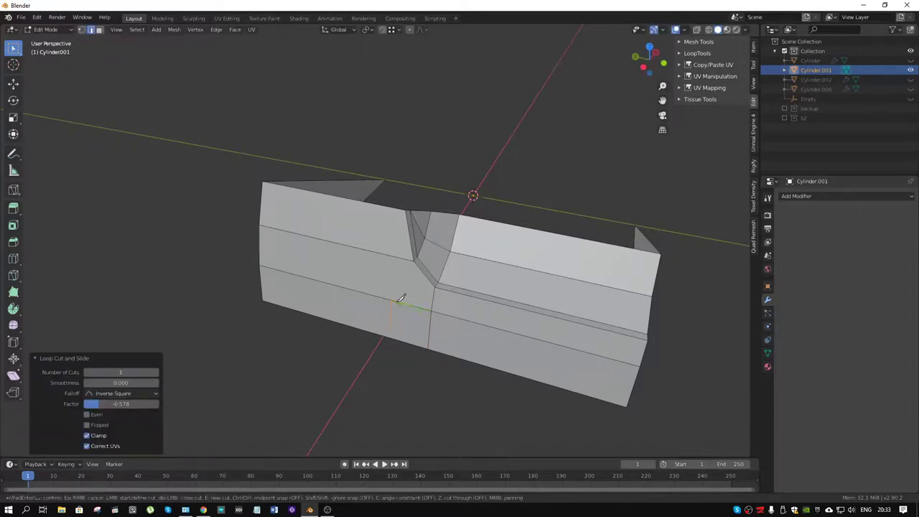
{"action": "left_click", "coordinate": [392, 300]}
{"action": "key", "text": "Return"}
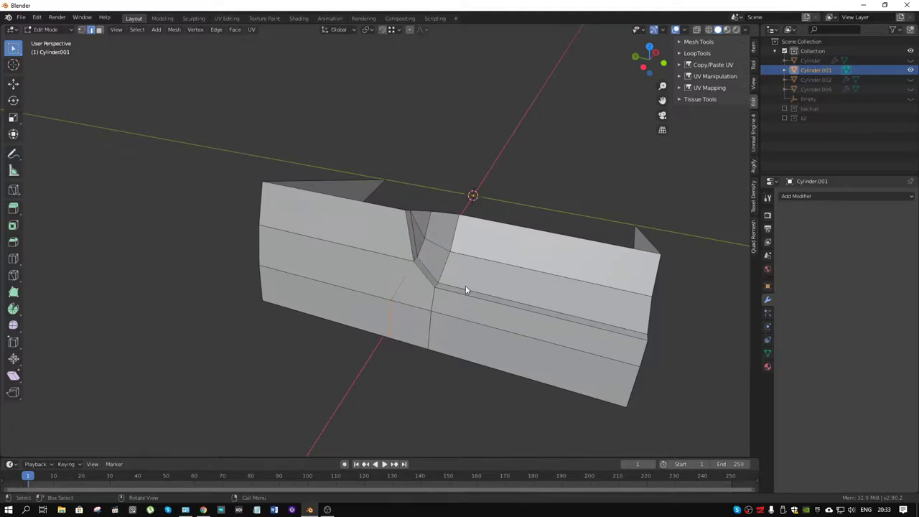
{"action": "mouse_move", "coordinate": [465, 285]}
{"action": "middle_mouse_down"}
{"action": "mouse_move", "coordinate": [462, 266]}
{"action": "mouse_move", "coordinate": [442, 259]}
{"action": "mouse_move", "coordinate": [506, 293]}
{"action": "mouse_move", "coordinate": [459, 300]}
{"action": "mouse_move", "coordinate": [451, 282]}
{"action": "mouse_move", "coordinate": [450, 296]}
{"action": "mouse_move", "coordinate": [464, 294]}
{"action": "middle_mouse_up"}
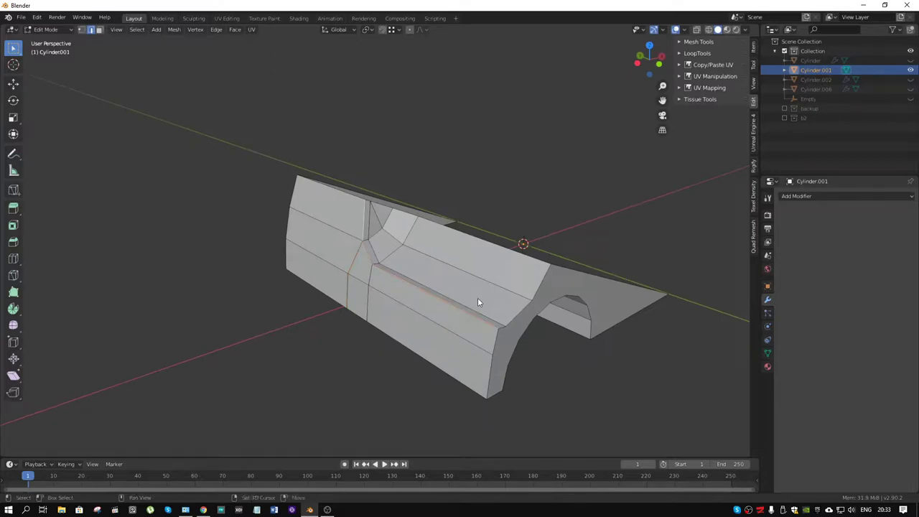
Crease the groove's edge loop with a factor of 0.25.
{"action": "key", "text": "shift+e"}
{"action": "left_click", "coordinate": [547, 339]}
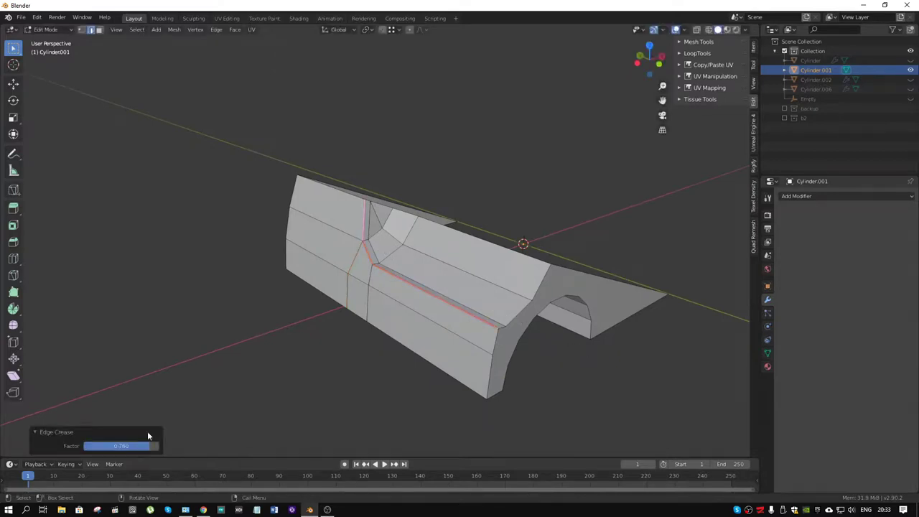
{"action": "left_click", "coordinate": [136, 446]}
{"action": "type", "text": "0.25"}
{"action": "key", "text": "Return"}
{"action": "middle_click_drag", "start_coordinate": [530, 347], "coordinate": [523, 332]}
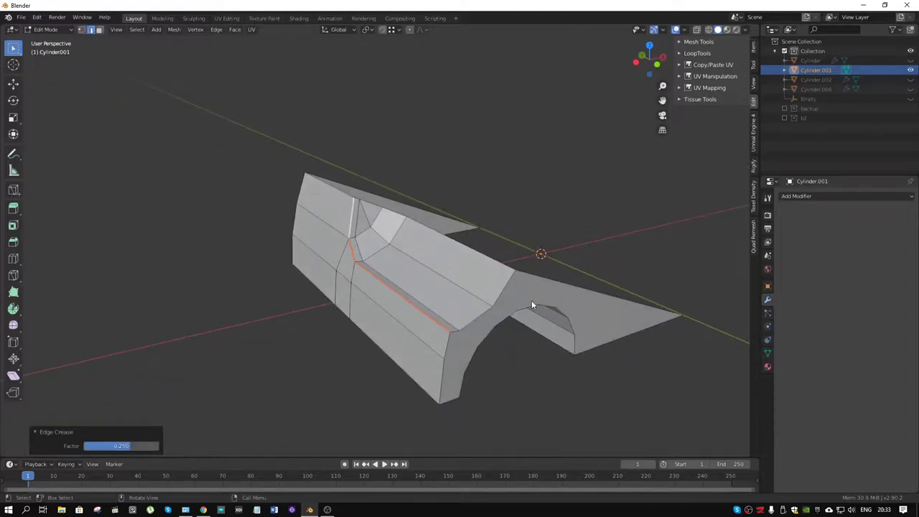
Select the flat face beside the arch and start insetting it with boundary off.
{"action": "key", "text": "3"}
{"action": "left_click", "coordinate": [531, 305]}
{"action": "mouse_move", "coordinate": [423, 289]}
{"action": "middle_mouse_down"}
{"action": "mouse_move", "coordinate": [436, 272]}
{"action": "mouse_move", "coordinate": [360, 245]}
{"action": "middle_mouse_up"}
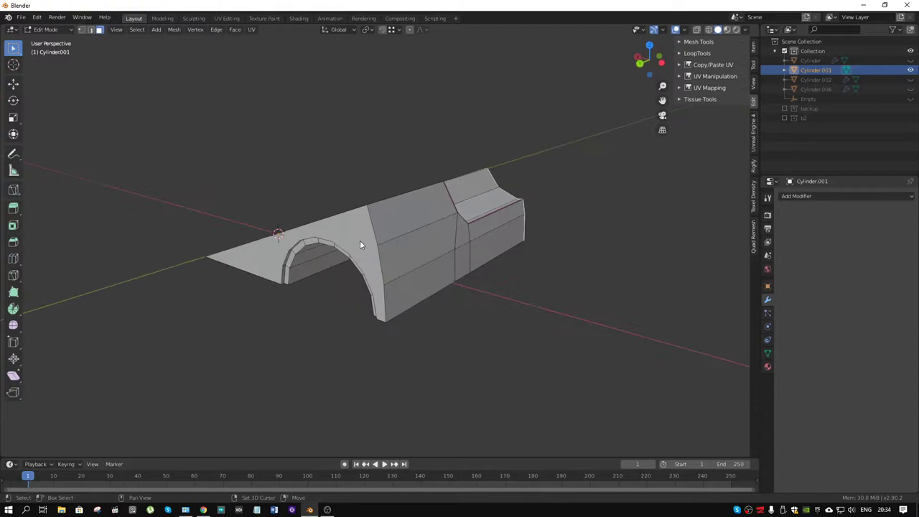
{"action": "left_click", "coordinate": [360, 244]}
{"action": "key", "text": "i"}
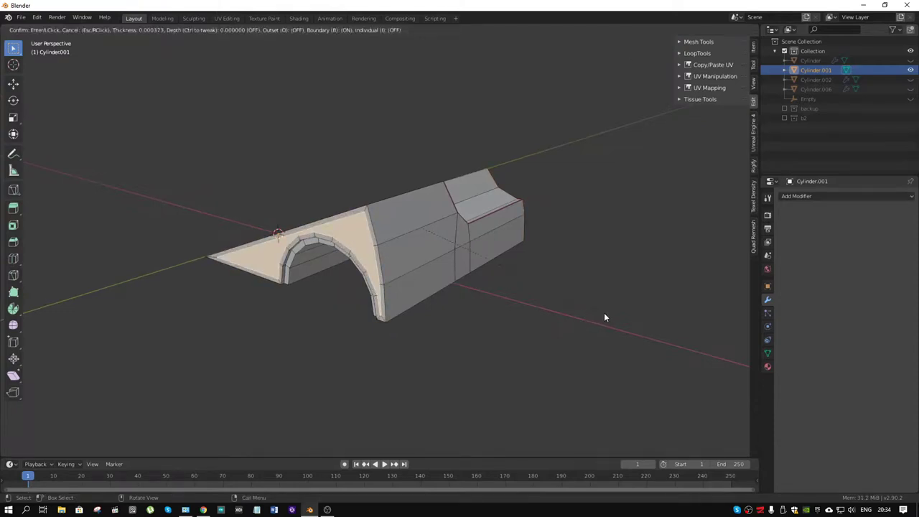
{"action": "key", "text": "b"}
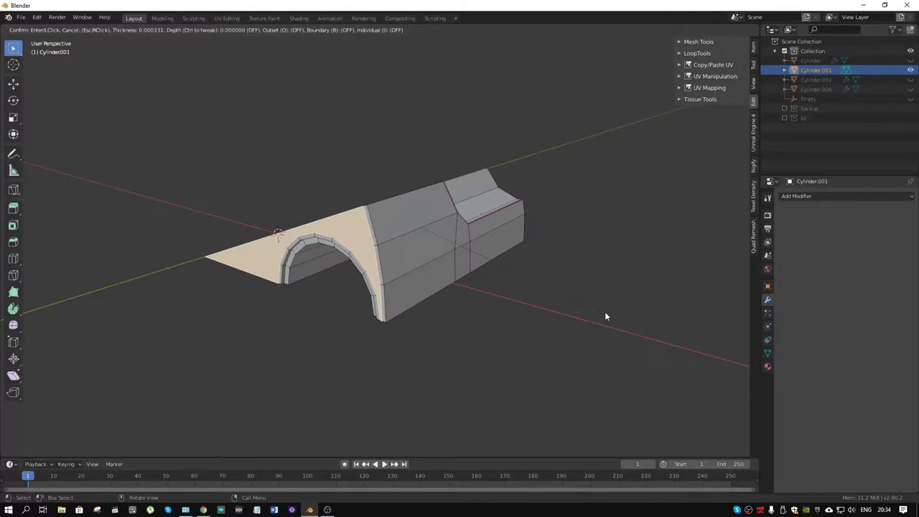
Confirm the face inset and return the wedge to Object Mode.
{"action": "left_click", "coordinate": [605, 316]}
{"action": "mouse_move", "coordinate": [547, 246]}
{"action": "middle_mouse_down"}
{"action": "mouse_move", "coordinate": [513, 232]}
{"action": "mouse_move", "coordinate": [400, 223]}
{"action": "mouse_move", "coordinate": [436, 232]}
{"action": "mouse_move", "coordinate": [445, 263]}
{"action": "middle_mouse_up"}
{"action": "key", "text": "ctrl+Tab"}
{"action": "left_click", "coordinate": [379, 264]}
{"action": "mouse_move", "coordinate": [379, 265]}
{"action": "middle_mouse_down"}
{"action": "mouse_move", "coordinate": [674, 281]}
{"action": "mouse_move", "coordinate": [585, 297]}
{"action": "mouse_move", "coordinate": [526, 263]}
{"action": "middle_mouse_up"}
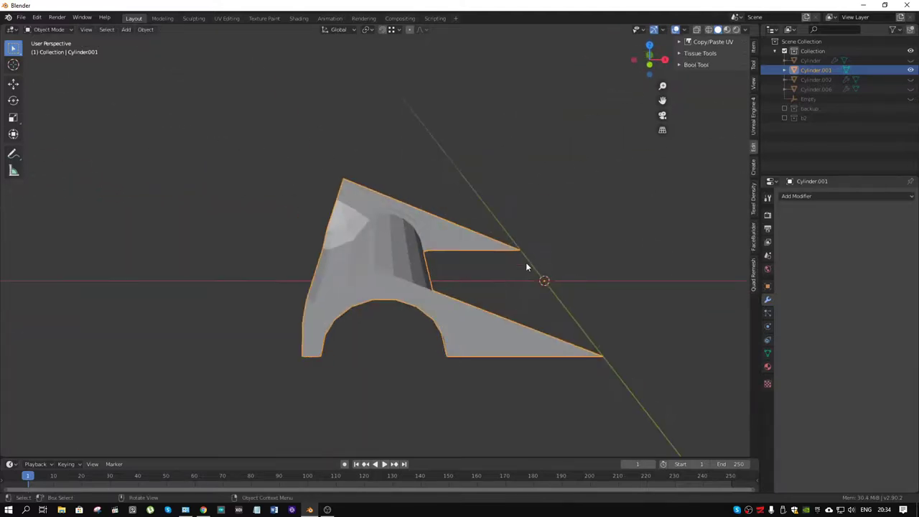
Add a Mirror modifier to the wedge mirroring on both X and Y.
{"action": "left_click", "coordinate": [814, 197]}
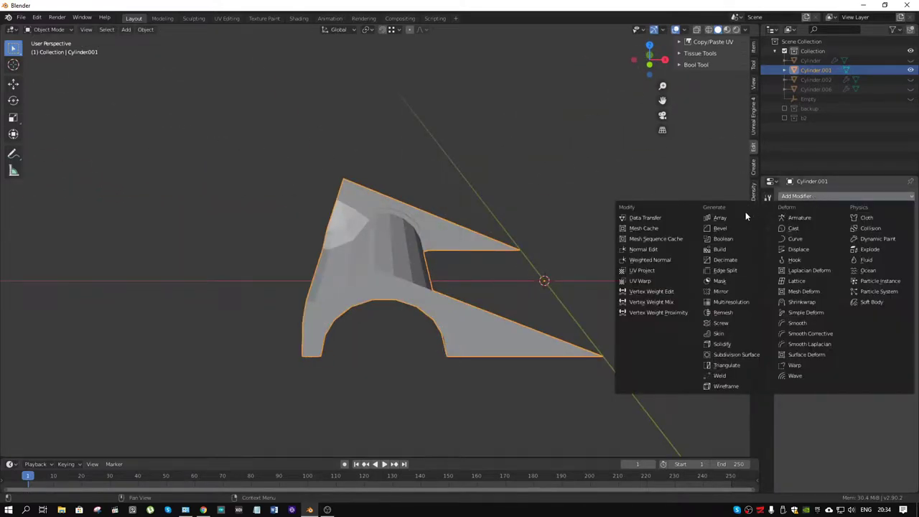
{"action": "left_click", "coordinate": [731, 290]}
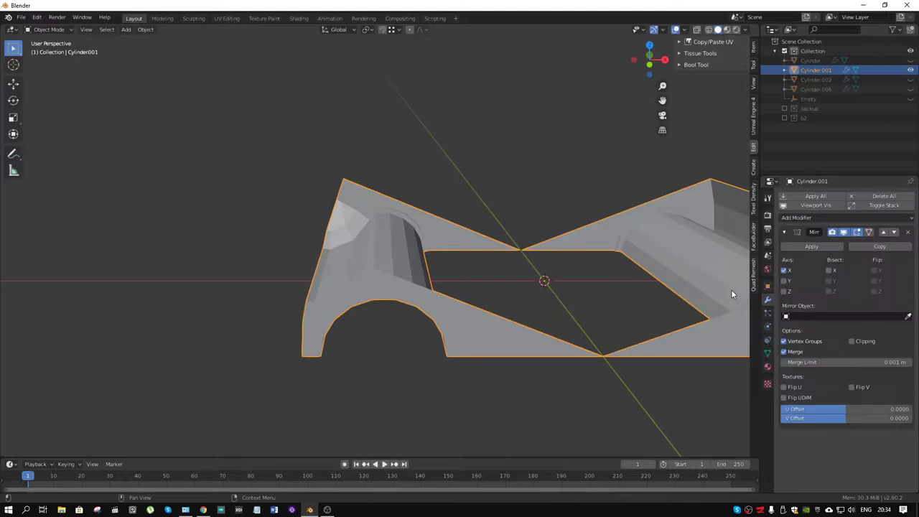
{"action": "left_click", "coordinate": [783, 280]}
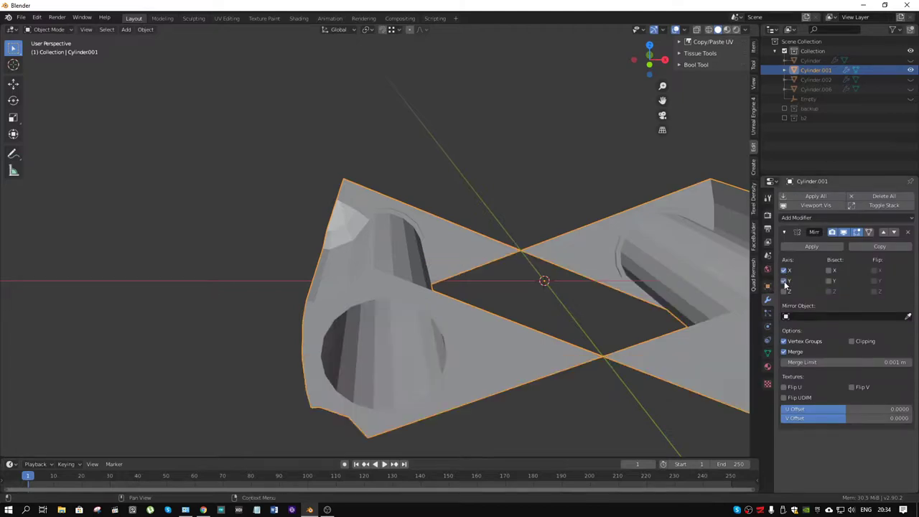
{"action": "scroll", "coordinate": [559, 299], "scroll_direction": "down", "scroll_amount": 3}
{"action": "mouse_move", "coordinate": [559, 299]}
{"action": "middle_mouse_down"}
{"action": "mouse_move", "coordinate": [582, 279]}
{"action": "mouse_move", "coordinate": [528, 259]}
{"action": "mouse_move", "coordinate": [461, 254]}
{"action": "mouse_move", "coordinate": [503, 266]}
{"action": "mouse_move", "coordinate": [479, 286]}
{"action": "middle_mouse_up"}
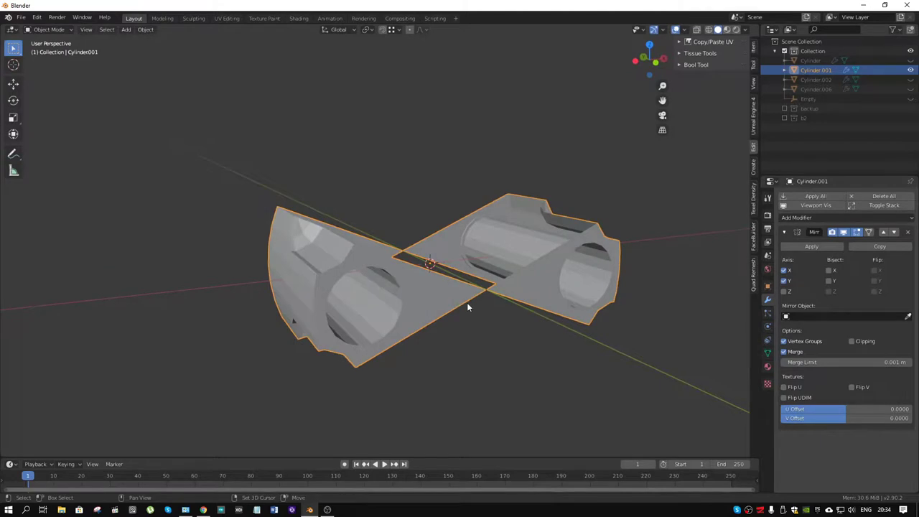
{"action": "left_click", "coordinate": [807, 216]}
{"action": "key", "text": "shift+a"}
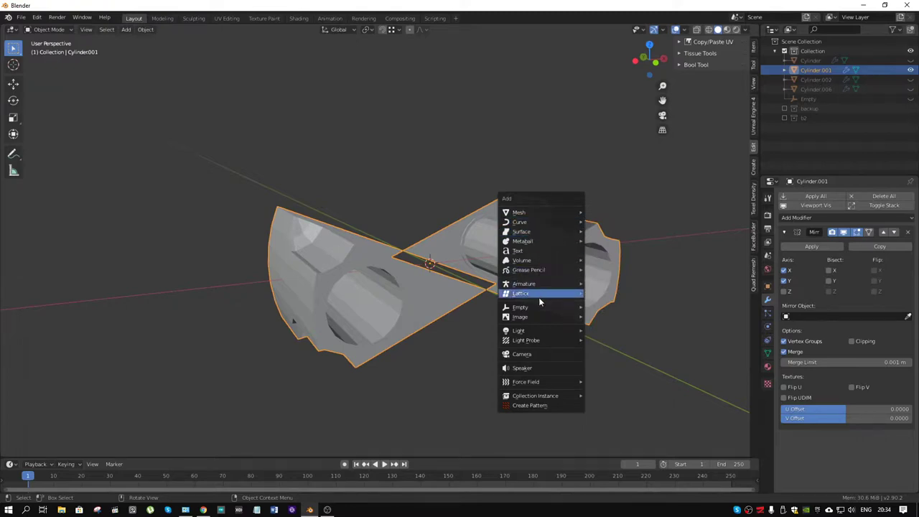
Add a plain-axes empty at the centre and an Array modifier on the cylinder.
{"action": "mouse_move", "coordinate": [521, 307]}
{"action": "left_click", "coordinate": [602, 309]}
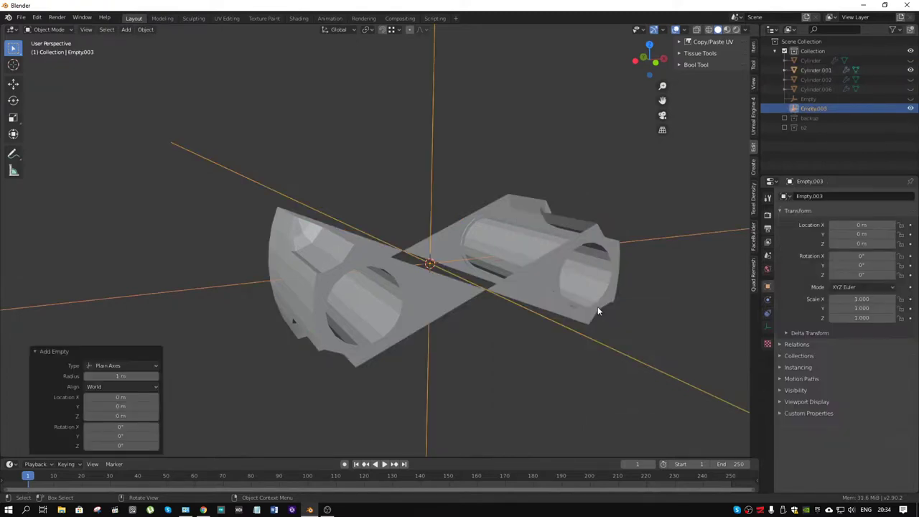
{"action": "left_click", "coordinate": [530, 263]}
{"action": "left_click", "coordinate": [797, 217]}
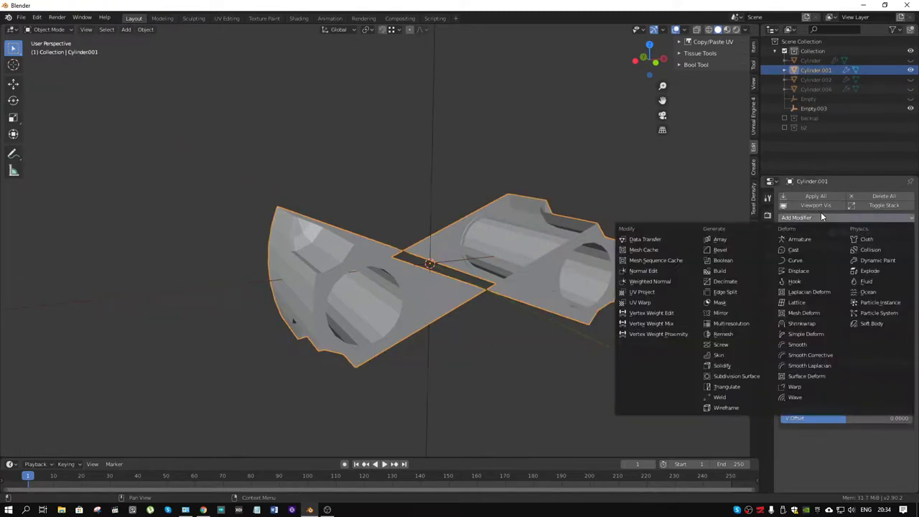
{"action": "left_click", "coordinate": [722, 239]}
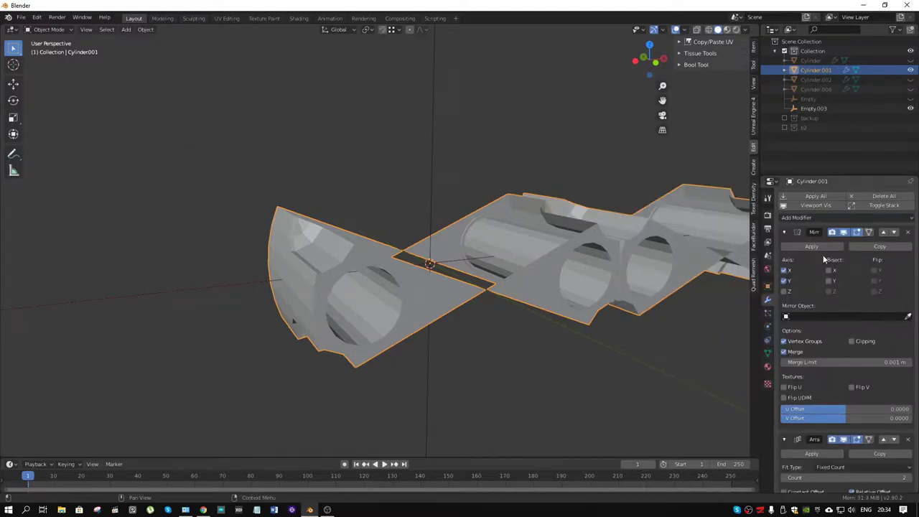
{"action": "left_click", "coordinate": [784, 232]}
Use the empty as the array's object offset with relative X offset 0.
{"action": "left_click", "coordinate": [908, 356]}
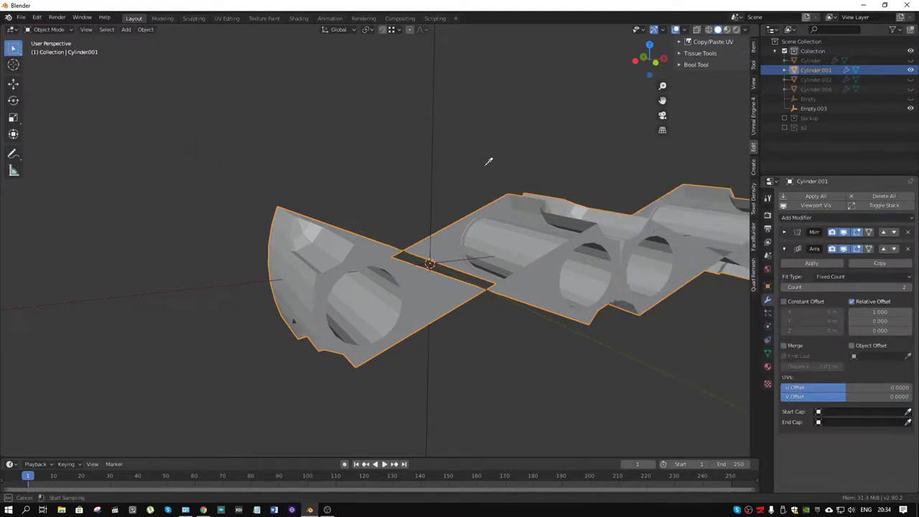
{"action": "left_click", "coordinate": [439, 161]}
{"action": "left_click", "coordinate": [880, 312]}
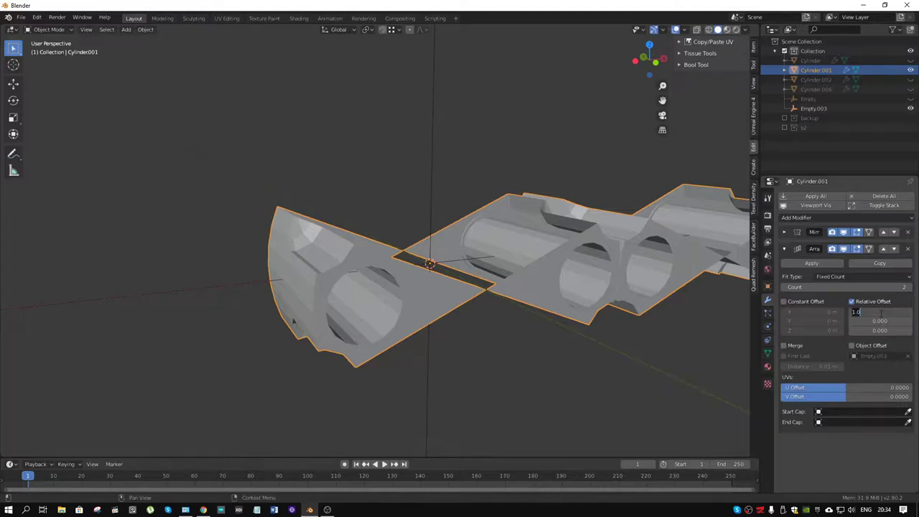
{"action": "type", "text": "0"}
{"action": "key", "text": "Return"}
Rotate the empty about Y so the array copy swings around it.
{"action": "left_click", "coordinate": [458, 192]}
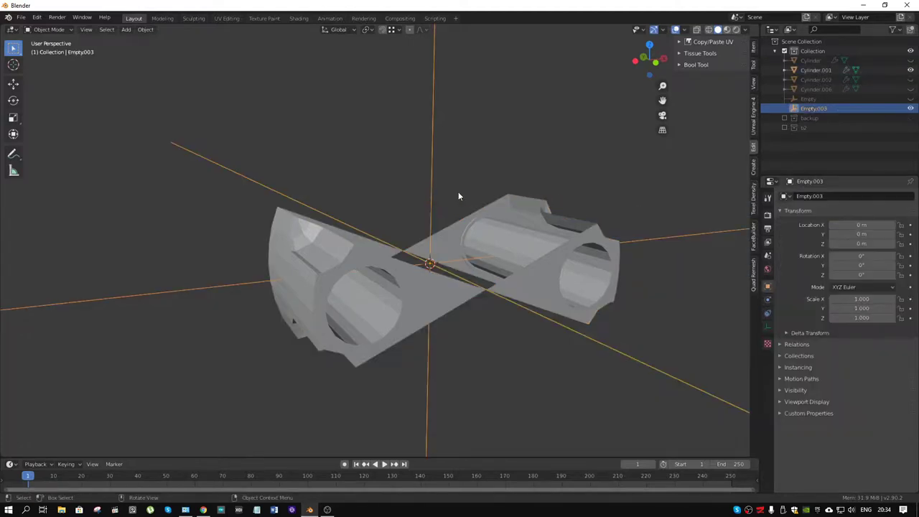
{"action": "key", "text": "r"}
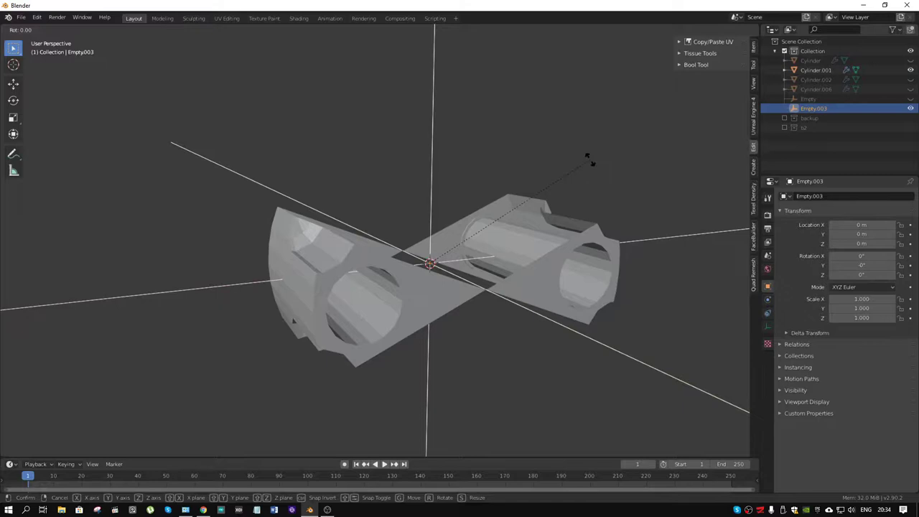
{"action": "key", "text": "y"}
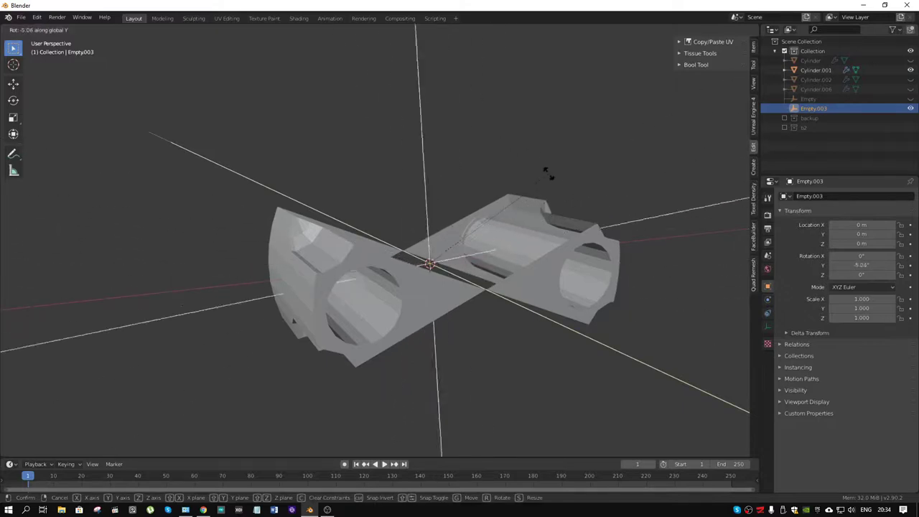
{"action": "left_click", "coordinate": [557, 213]}
{"action": "left_click", "coordinate": [559, 253]}
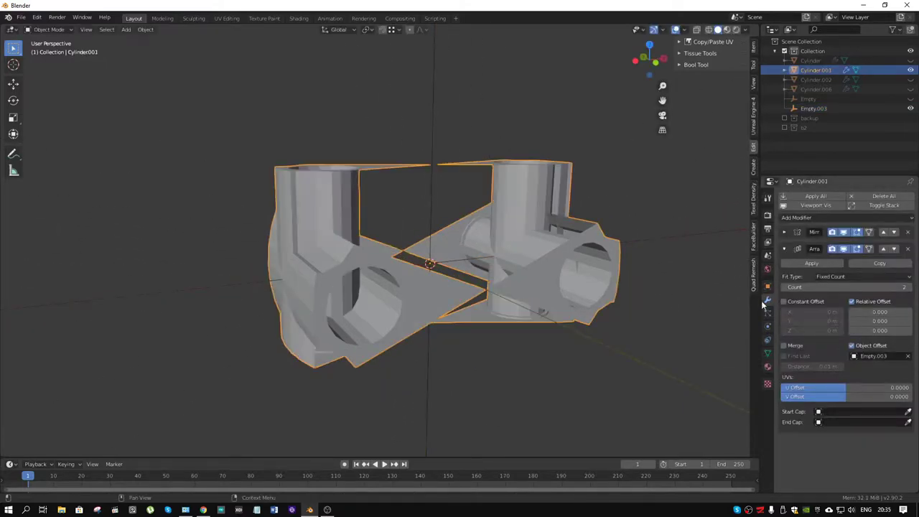
Apply all transforms to the cylinder and switch the Mirror axes from X/Y to X/Z.
{"action": "key", "text": "ctrl+a"}
{"action": "left_click", "coordinate": [528, 257]}
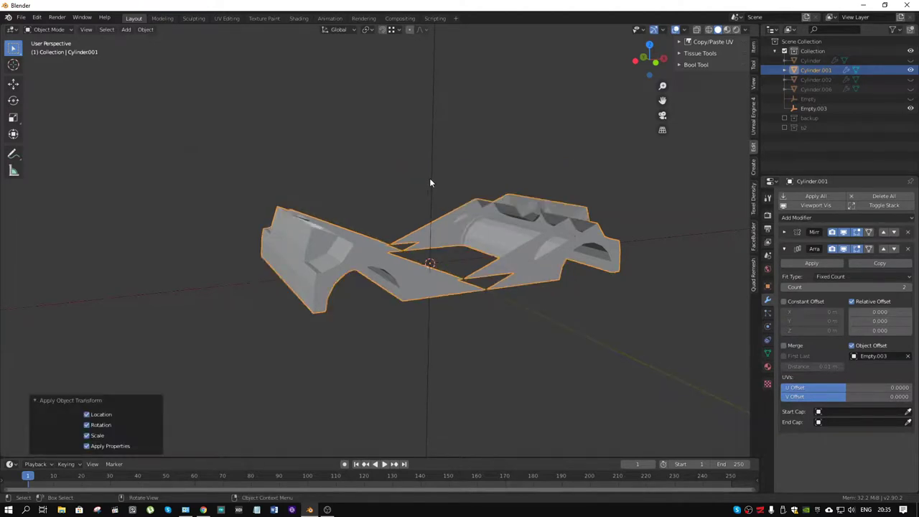
{"action": "left_click", "coordinate": [430, 183]}
{"action": "left_click", "coordinate": [529, 252]}
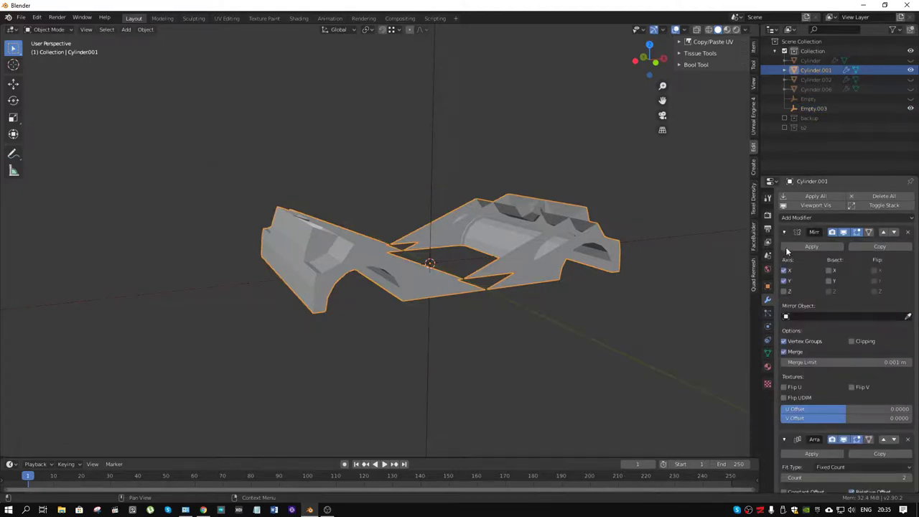
{"action": "left_click", "coordinate": [784, 281]}
{"action": "left_click", "coordinate": [785, 291]}
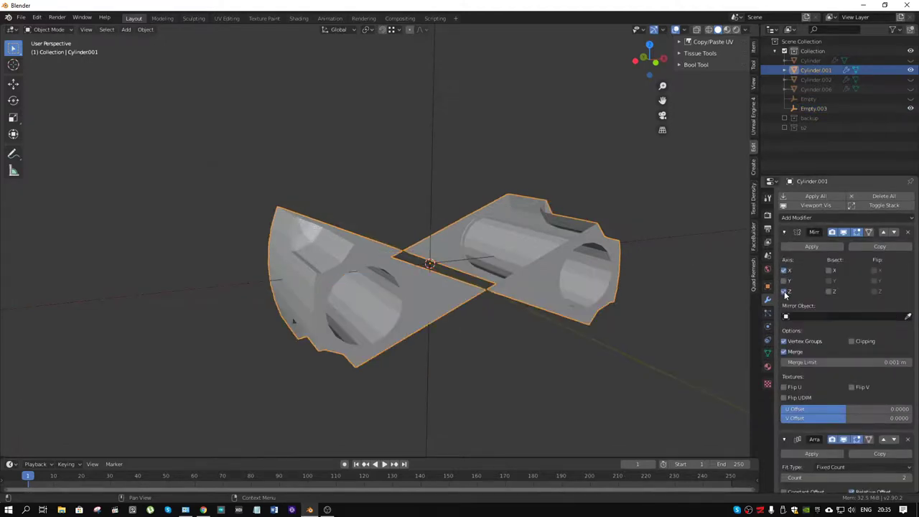
Rotate the empty 45° around the Y axis.
{"action": "left_click", "coordinate": [437, 173]}
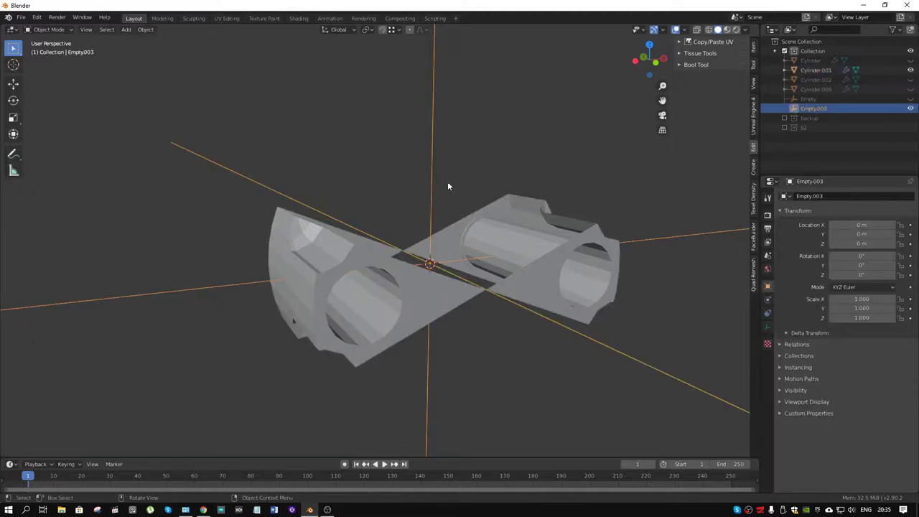
{"action": "key", "text": "r"}
{"action": "key", "text": "y"}
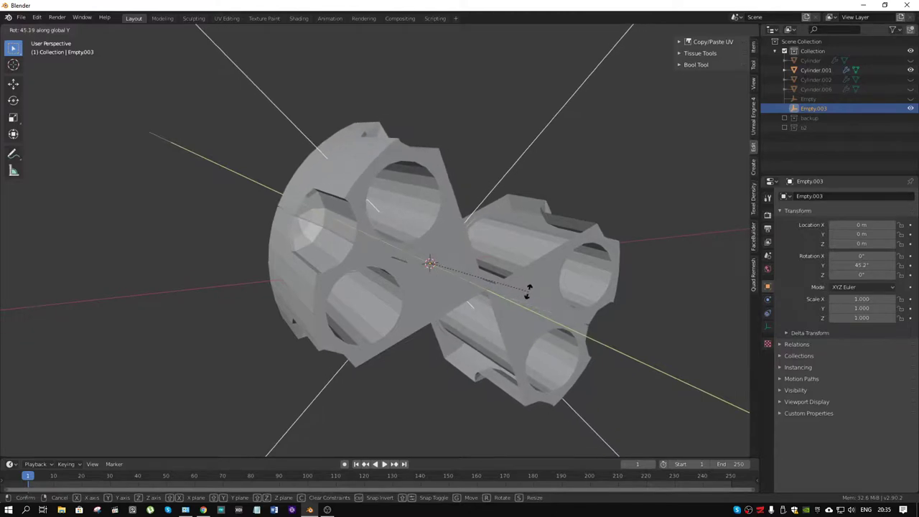
{"action": "type", "text": "45"}
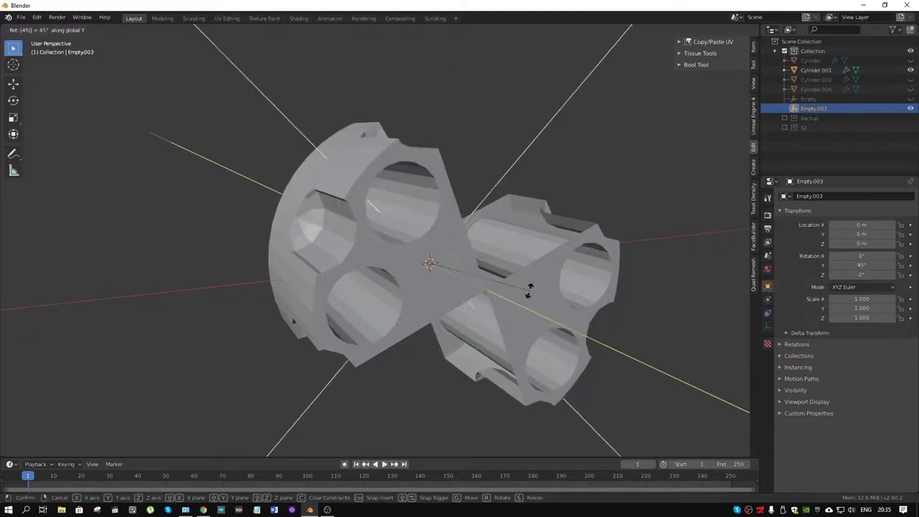
{"action": "key", "text": "Return"}
{"action": "left_click", "coordinate": [588, 245]}
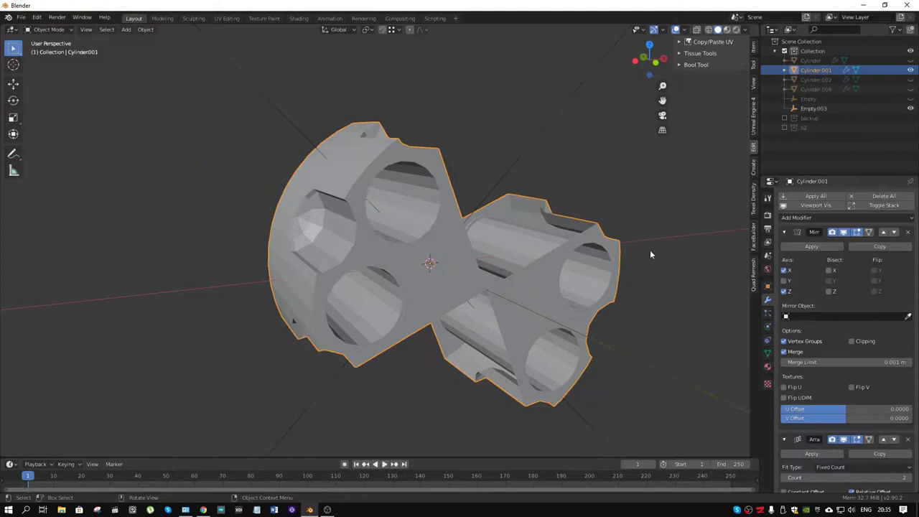
Set the array count to 4 with Merge at 0.001 m, viewed in wireframe.
{"action": "scroll", "coordinate": [907, 407], "scroll_direction": "down", "scroll_amount": 4}
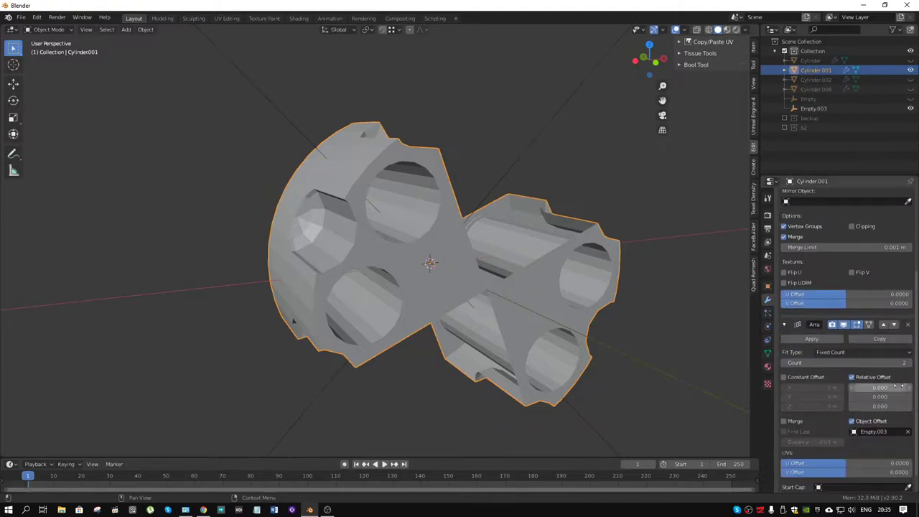
{"action": "left_click", "coordinate": [909, 363]}
{"action": "left_click", "coordinate": [909, 363]}
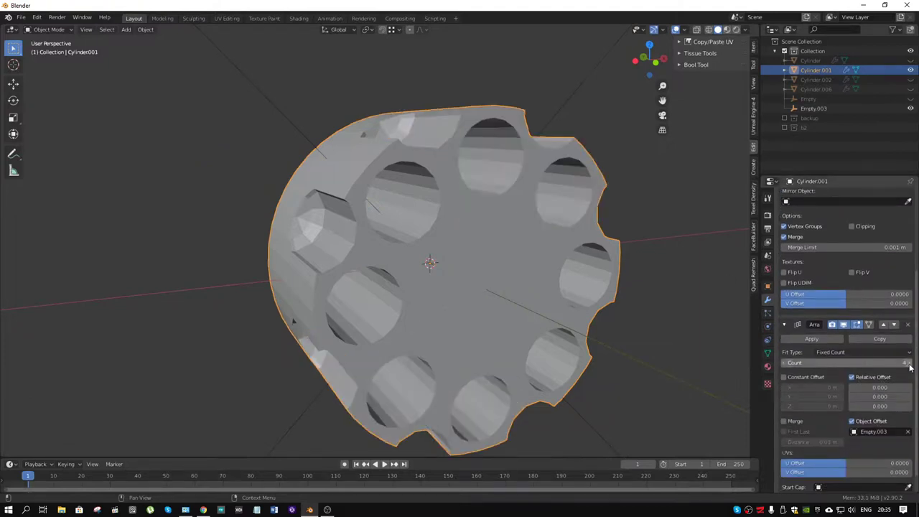
{"action": "left_click", "coordinate": [785, 422]}
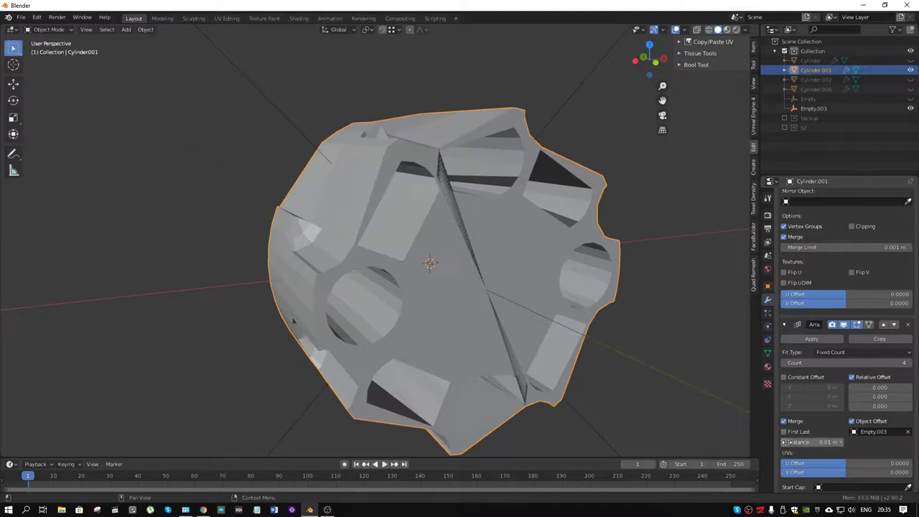
{"action": "double_click", "coordinate": [791, 442]}
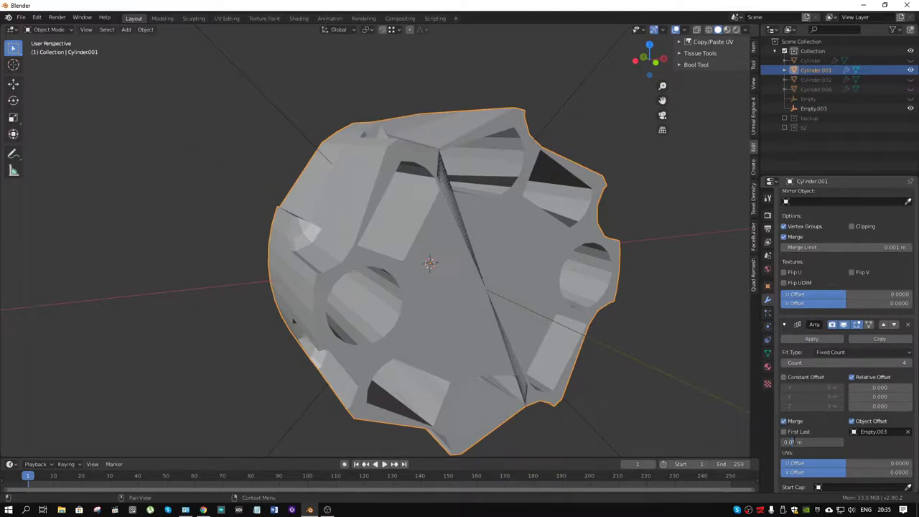
{"action": "type", "text": "0"}
{"action": "key", "text": "Return"}
{"action": "scroll", "coordinate": [627, 251], "scroll_direction": "down", "scroll_amount": 4}
{"action": "mouse_move", "coordinate": [480, 199]}
{"action": "middle_mouse_down"}
{"action": "mouse_move", "coordinate": [626, 214]}
{"action": "mouse_move", "coordinate": [497, 181]}
{"action": "mouse_move", "coordinate": [568, 198]}
{"action": "middle_mouse_up"}
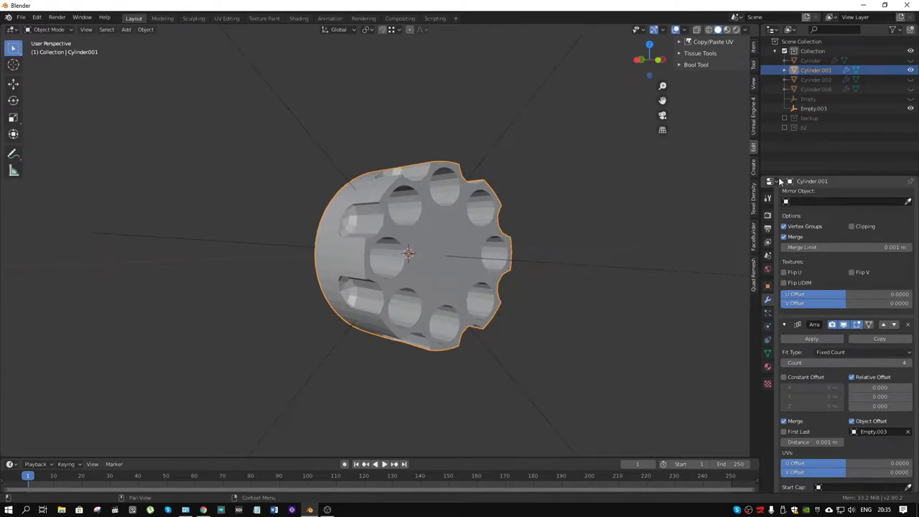
{"action": "key", "text": "shift+z"}
Orbit around the cylinder and enter Edit Mode on its mesh.
{"action": "scroll", "coordinate": [497, 190], "scroll_direction": "up", "scroll_amount": 3}
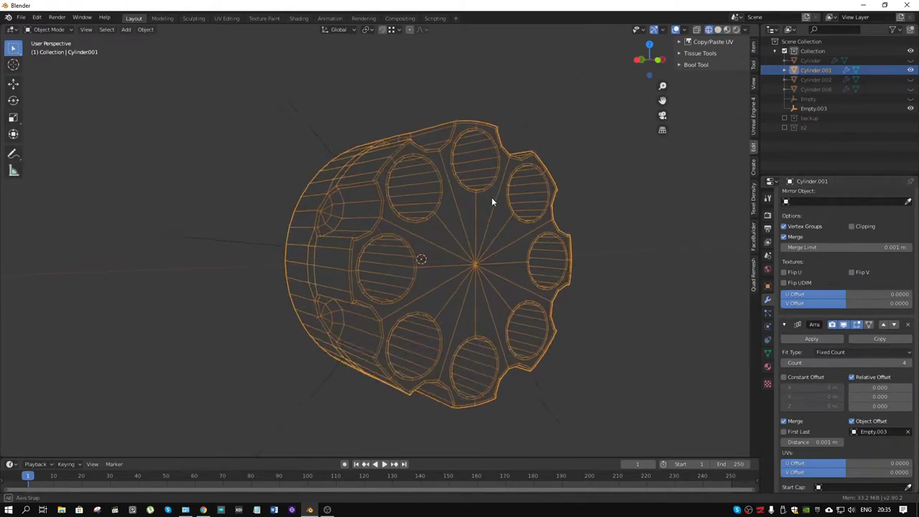
{"action": "mouse_move", "coordinate": [493, 201]}
{"action": "middle_mouse_down"}
{"action": "mouse_move", "coordinate": [468, 205]}
{"action": "mouse_move", "coordinate": [638, 206]}
{"action": "mouse_move", "coordinate": [496, 211]}
{"action": "middle_mouse_up"}
{"action": "key", "text": "ctrl+Tab"}
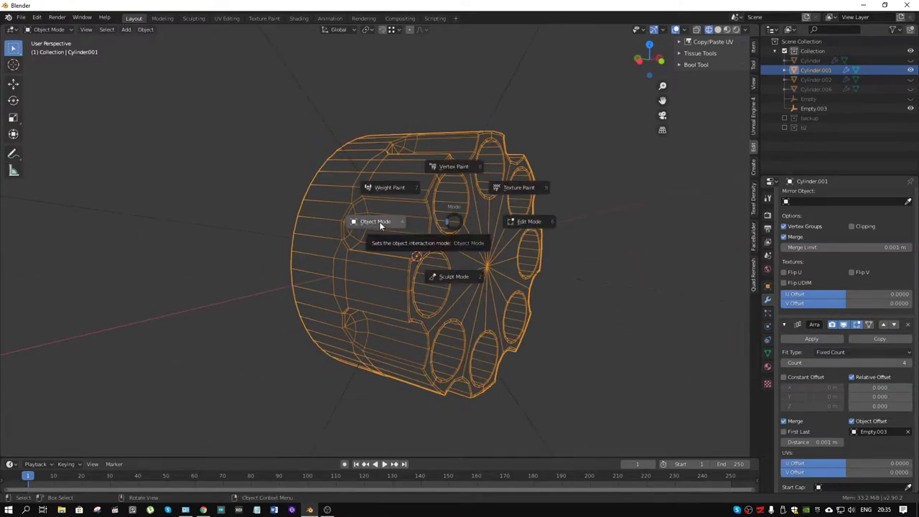
{"action": "left_click", "coordinate": [380, 221]}
{"action": "mouse_move", "coordinate": [569, 187]}
{"action": "middle_mouse_down"}
{"action": "mouse_move", "coordinate": [394, 205]}
{"action": "mouse_move", "coordinate": [404, 207]}
{"action": "mouse_move", "coordinate": [378, 200]}
{"action": "mouse_move", "coordinate": [386, 197]}
{"action": "middle_mouse_up"}
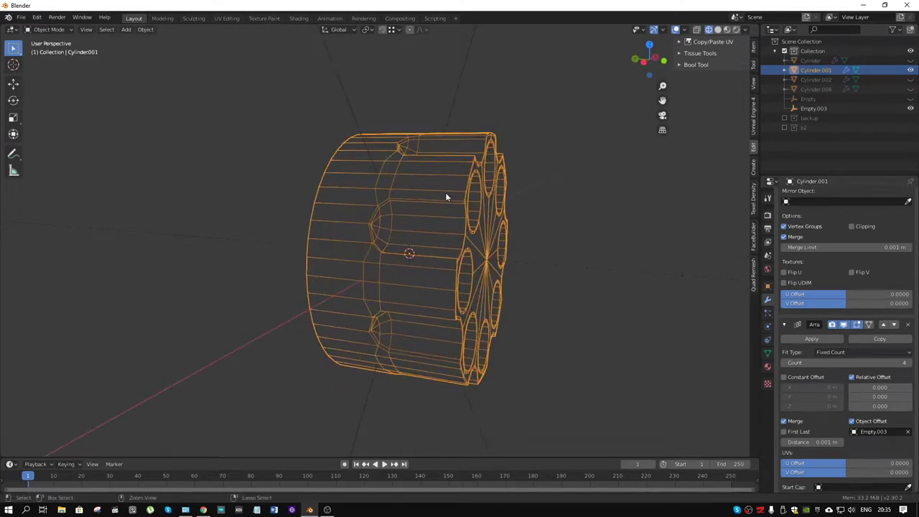
{"action": "mouse_move", "coordinate": [460, 207]}
{"action": "middle_mouse_down"}
{"action": "mouse_move", "coordinate": [515, 207]}
{"action": "mouse_move", "coordinate": [531, 220]}
{"action": "mouse_move", "coordinate": [488, 238]}
{"action": "middle_mouse_up"}
{"action": "key", "text": "ctrl+Tab"}
{"action": "key", "text": "6"}
{"action": "middle_click_drag", "start_coordinate": [423, 265], "coordinate": [507, 263]}
Add two loop cuts along the cylinder's side and across the centre slot.
{"action": "key", "text": "ctrl+r"}
{"action": "left_click", "coordinate": [506, 264]}
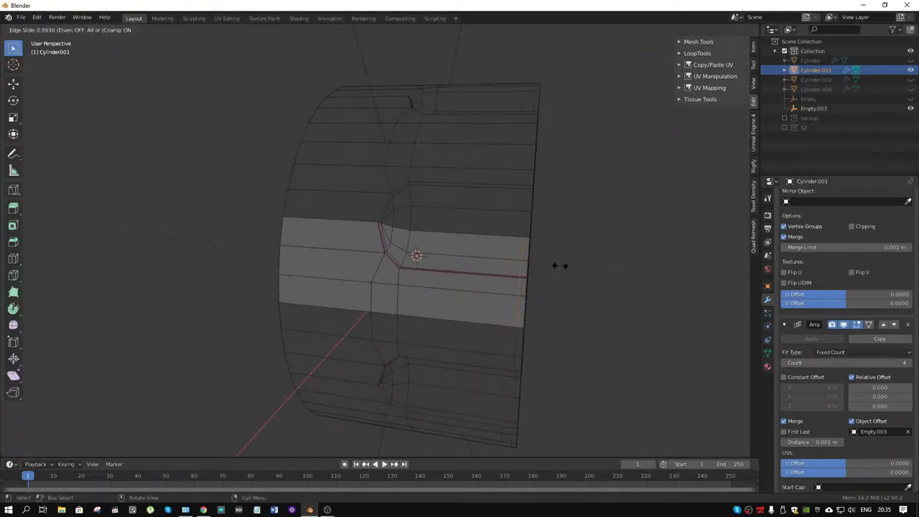
{"action": "left_click", "coordinate": [563, 269]}
{"action": "middle_click_drag", "start_coordinate": [563, 269], "coordinate": [383, 240]}
{"action": "key", "text": "ctrl+r"}
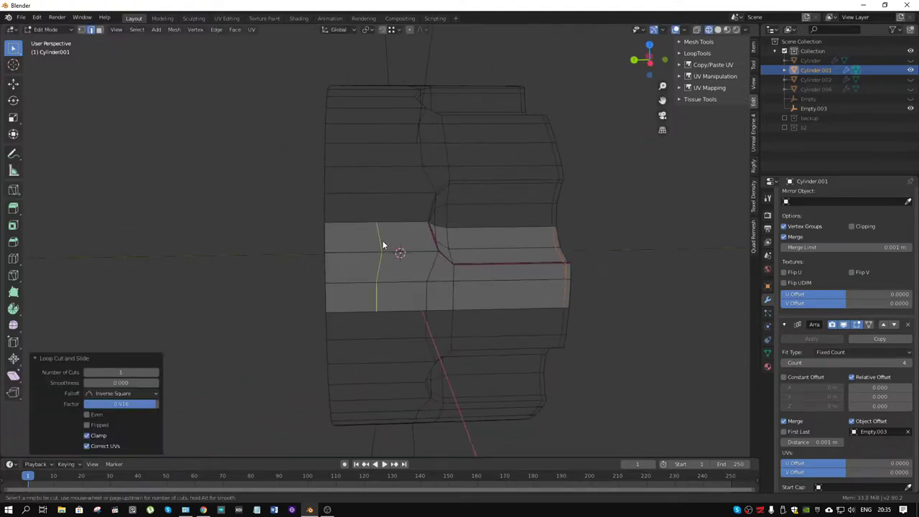
{"action": "left_click", "coordinate": [382, 240]}
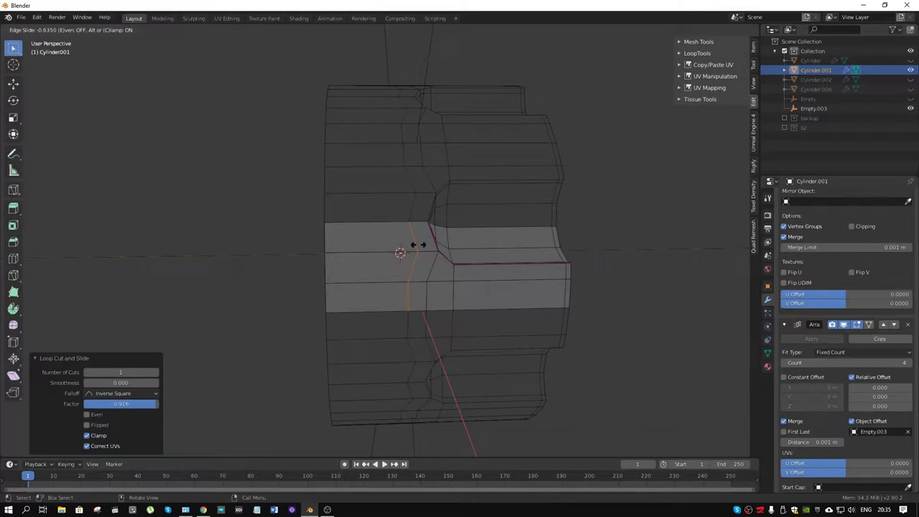
{"action": "left_click", "coordinate": [411, 247]}
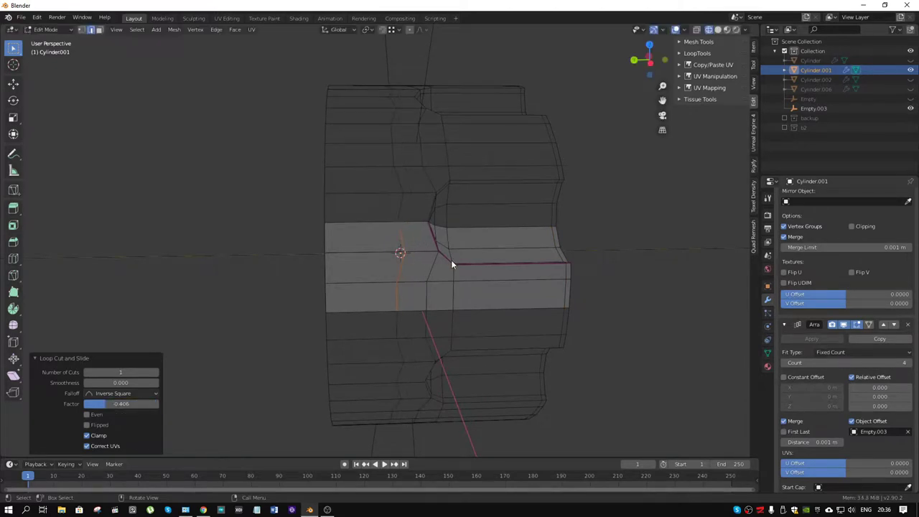
Flatten the slot loop to zero along Y and nudge it along Y.
{"action": "key", "text": "s"}
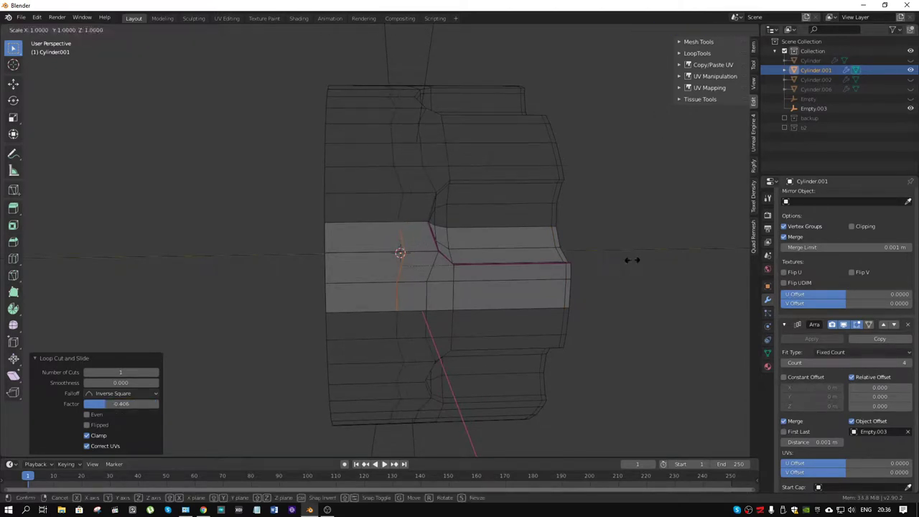
{"action": "key", "text": "y"}
{"action": "key", "text": "0"}
{"action": "key", "text": "Return"}
{"action": "key", "text": "g"}
{"action": "key", "text": "y"}
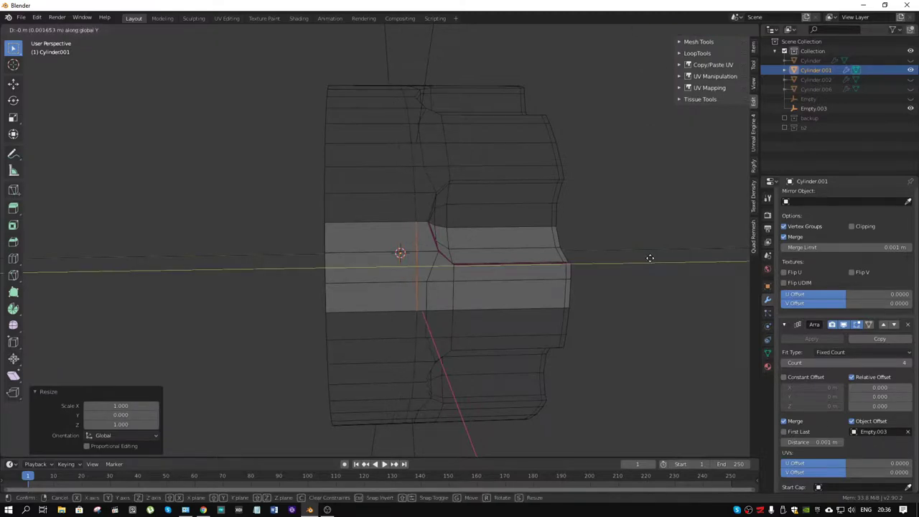
{"action": "left_click", "coordinate": [651, 258]}
Slide the edge loop into its final position and return to Object Mode.
{"action": "key", "text": "g"}
{"action": "key", "text": "g"}
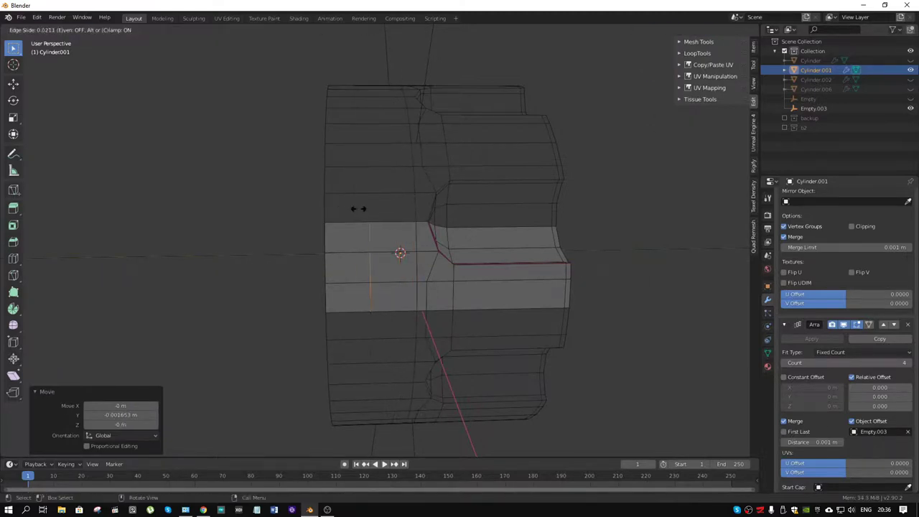
{"action": "left_click", "coordinate": [319, 208]}
{"action": "mouse_move", "coordinate": [506, 246]}
{"action": "middle_mouse_down"}
{"action": "mouse_move", "coordinate": [479, 249]}
{"action": "mouse_move", "coordinate": [570, 238]}
{"action": "middle_mouse_up"}
{"action": "key", "text": "ctrl+Tab"}
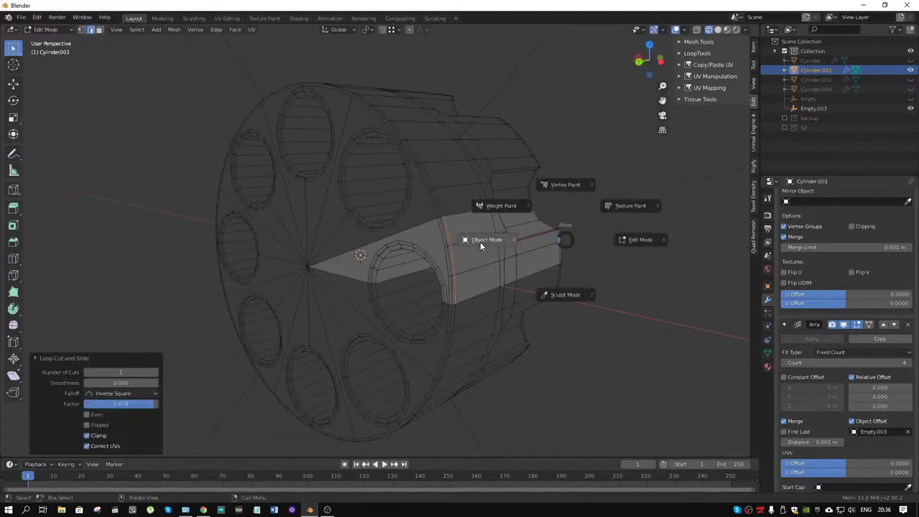
{"action": "left_click", "coordinate": [480, 245]}
{"action": "mouse_move", "coordinate": [486, 244]}
{"action": "middle_mouse_down"}
{"action": "mouse_move", "coordinate": [578, 245]}
{"action": "mouse_move", "coordinate": [494, 252]}
{"action": "mouse_move", "coordinate": [502, 247]}
{"action": "middle_mouse_up"}
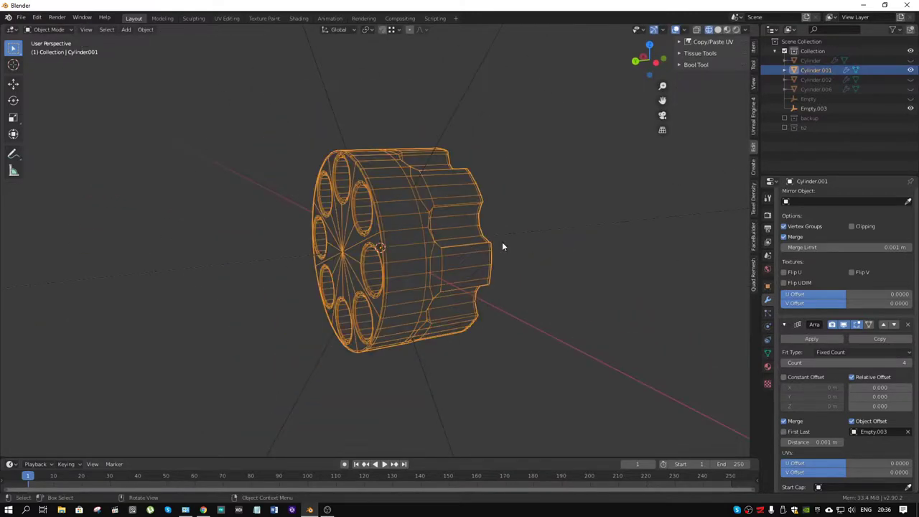
Collapse Mirror and Array, add Subdivision Surface at viewport level 2 with solid shading.
{"action": "scroll", "coordinate": [837, 215], "scroll_direction": "up", "scroll_amount": 3}
{"action": "scroll", "coordinate": [838, 228], "scroll_direction": "up", "scroll_amount": 1}
{"action": "left_click", "coordinate": [785, 232]}
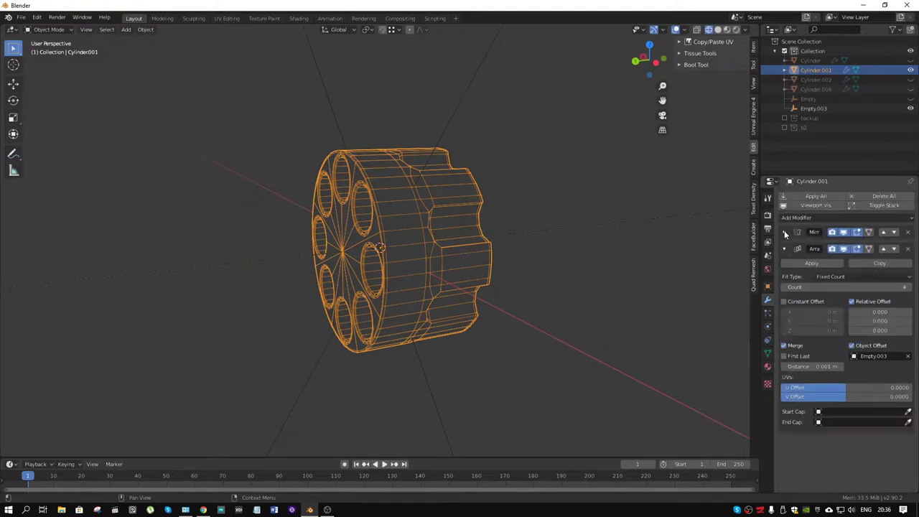
{"action": "left_click", "coordinate": [784, 249]}
{"action": "left_click", "coordinate": [797, 218]}
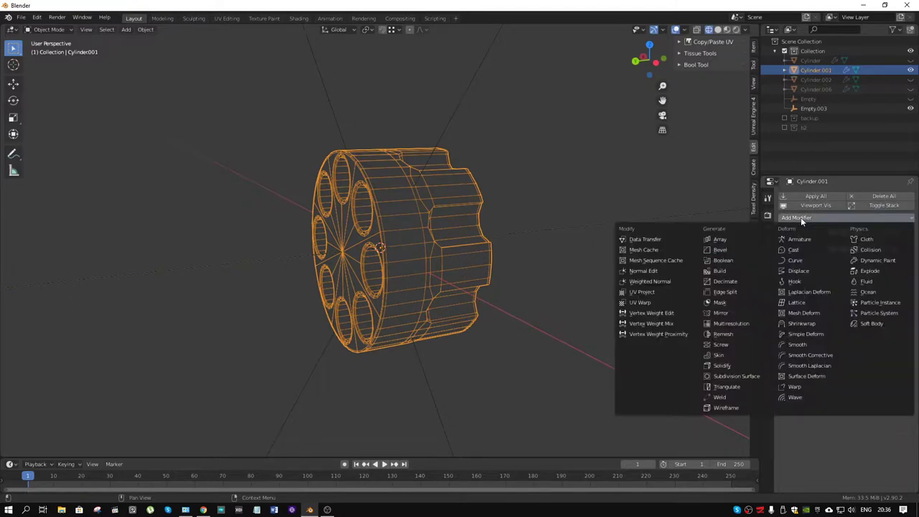
{"action": "left_click", "coordinate": [736, 376]}
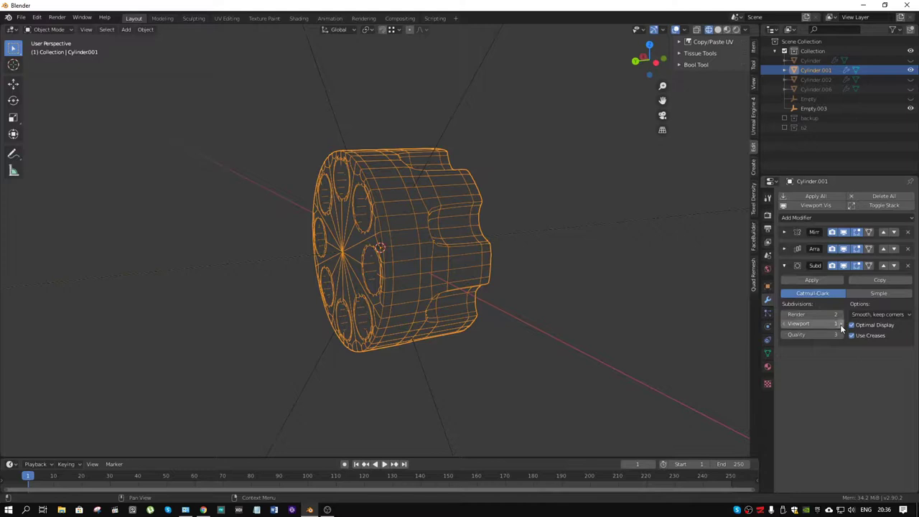
{"action": "key", "text": "ctrl+2"}
{"action": "left_click", "coordinate": [719, 30]}
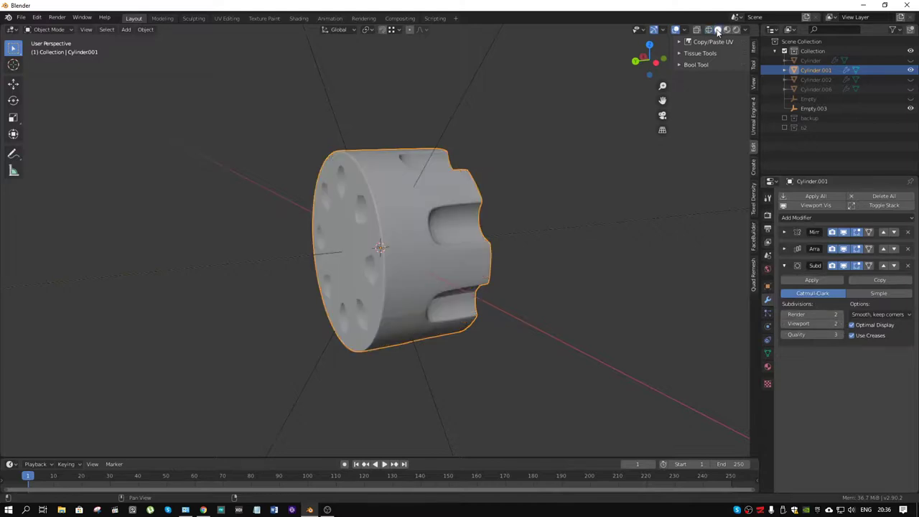
Inspect the smoothed side slots and chamber face, then enter Edit Mode.
{"action": "scroll", "coordinate": [409, 190], "scroll_direction": "up", "scroll_amount": 2}
{"action": "mouse_move", "coordinate": [410, 190]}
{"action": "middle_mouse_down"}
{"action": "mouse_move", "coordinate": [416, 195]}
{"action": "mouse_move", "coordinate": [395, 195]}
{"action": "mouse_move", "coordinate": [415, 190]}
{"action": "middle_mouse_up"}
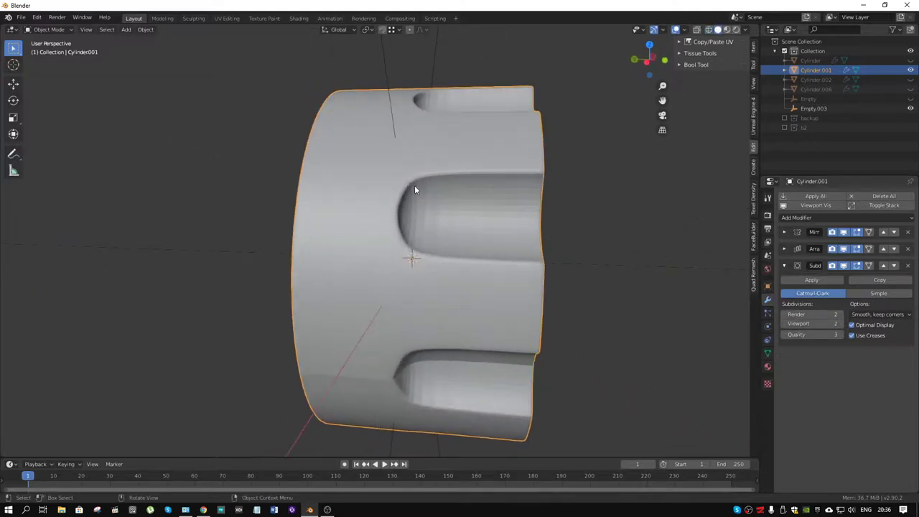
{"action": "middle_click_drag", "start_coordinate": [521, 219], "coordinate": [447, 219]}
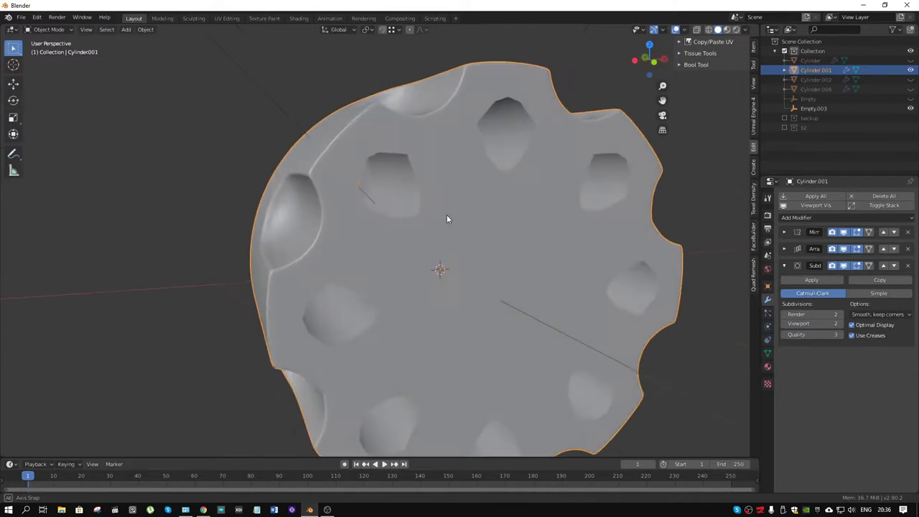
{"action": "key", "text": "ctrl+Tab"}
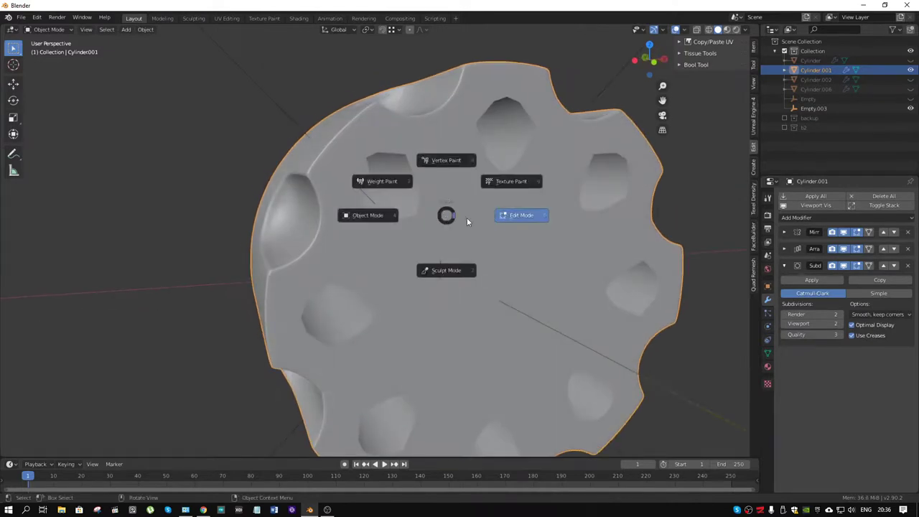
{"action": "left_click", "coordinate": [457, 218]}
In X-ray, add a loop cut near the slot end, then dissolve it.
{"action": "mouse_move", "coordinate": [423, 235]}
{"action": "middle_mouse_down"}
{"action": "mouse_move", "coordinate": [439, 165]}
{"action": "mouse_move", "coordinate": [464, 142]}
{"action": "mouse_move", "coordinate": [448, 146]}
{"action": "mouse_move", "coordinate": [453, 131]}
{"action": "mouse_move", "coordinate": [451, 172]}
{"action": "mouse_move", "coordinate": [507, 153]}
{"action": "mouse_move", "coordinate": [446, 151]}
{"action": "middle_mouse_up"}
{"action": "key", "text": "alt+z"}
{"action": "key", "text": "ctrl+r"}
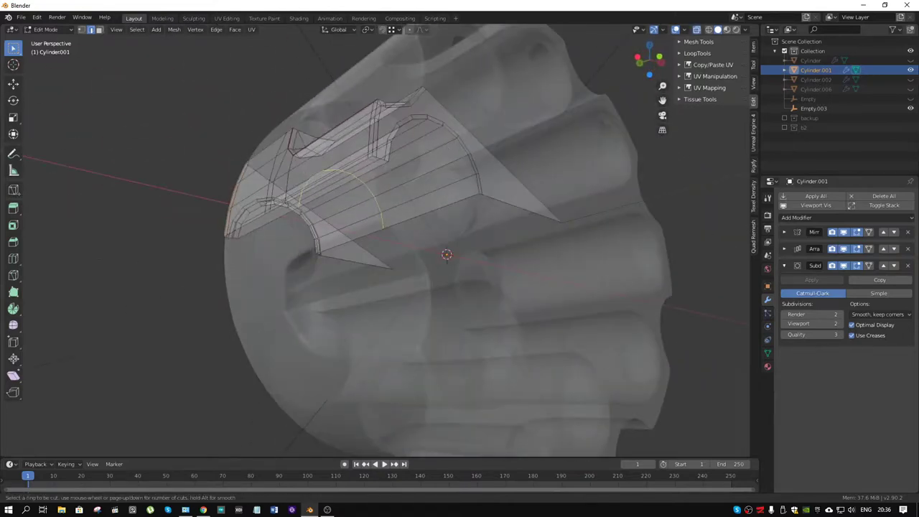
{"action": "left_click", "coordinate": [489, 133]}
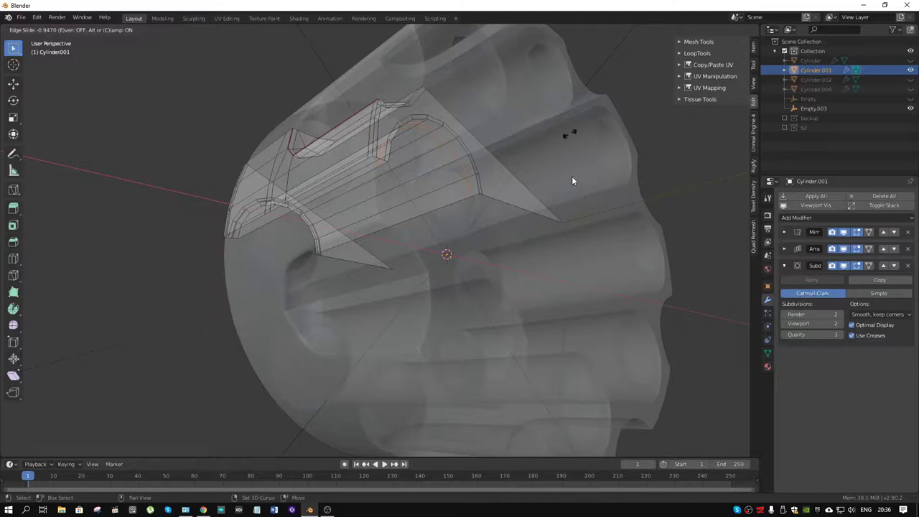
{"action": "left_click", "coordinate": [547, 193]}
{"action": "key", "text": "x"}
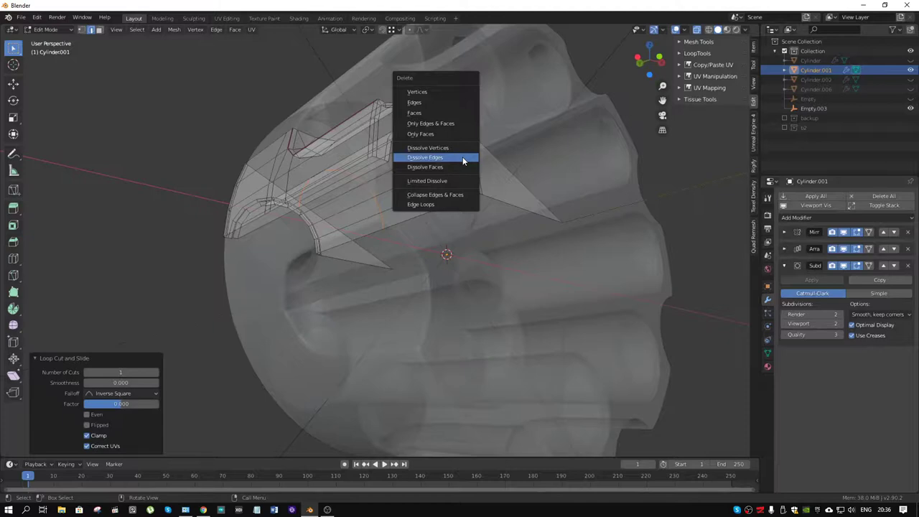
{"action": "key", "text": "Return"}
Hide subdivision in the viewport and add an edge loop slid toward the slot end.
{"action": "left_click", "coordinate": [844, 266]}
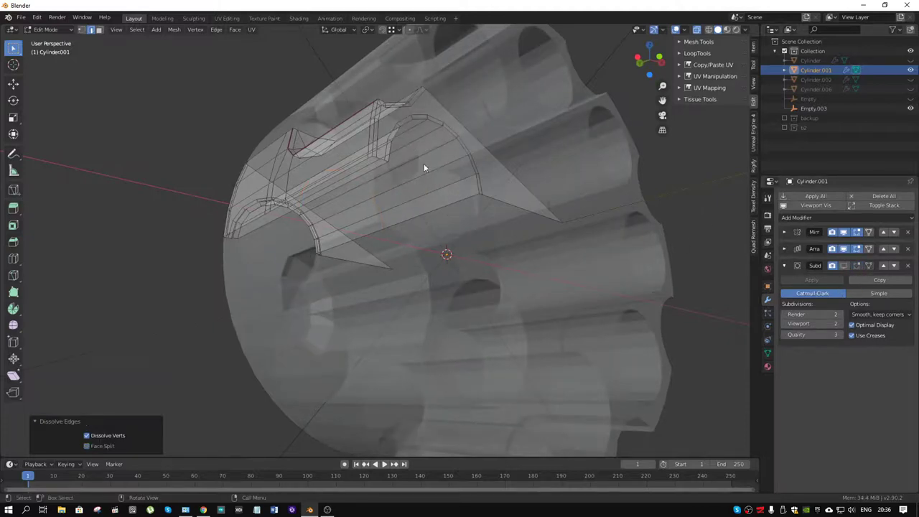
{"action": "left_click", "coordinate": [441, 148]}
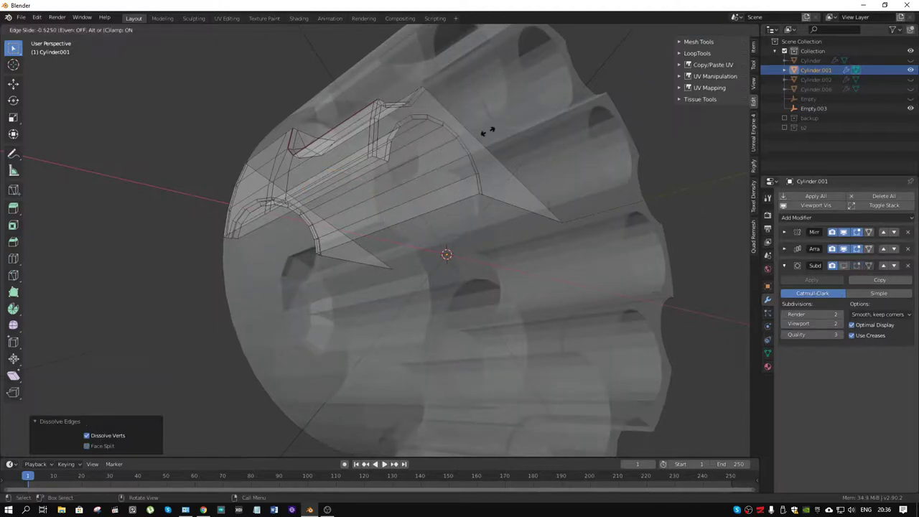
{"action": "left_click", "coordinate": [522, 117]}
{"action": "mouse_move", "coordinate": [523, 117]}
{"action": "middle_mouse_down"}
{"action": "mouse_move", "coordinate": [331, 157]}
{"action": "mouse_move", "coordinate": [369, 152]}
{"action": "mouse_move", "coordinate": [407, 164]}
{"action": "mouse_move", "coordinate": [375, 154]}
{"action": "middle_mouse_up"}
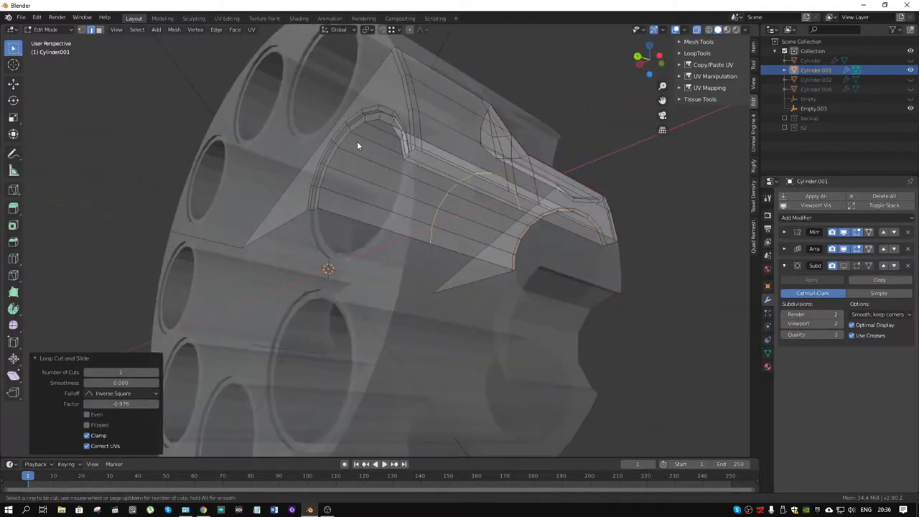
{"action": "key", "text": "g"}
{"action": "key", "text": "g"}
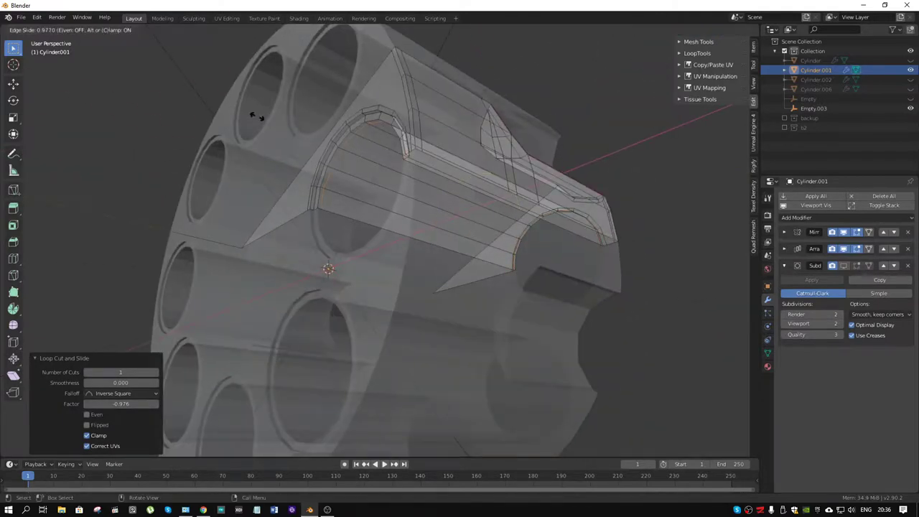
{"action": "left_click", "coordinate": [256, 118]}
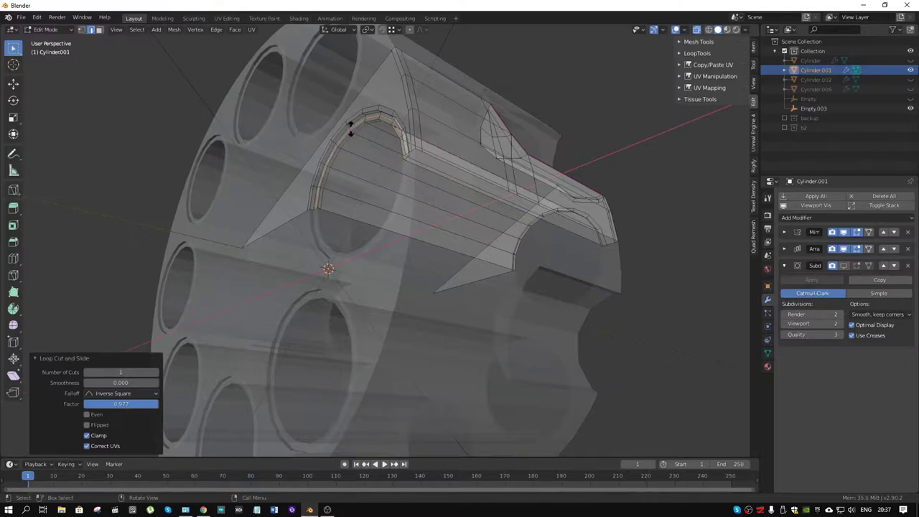
Undo the last loop slide and return to Object Mode.
{"action": "key", "text": "ctrl+z"}
{"action": "mouse_move", "coordinate": [445, 203]}
{"action": "middle_mouse_down"}
{"action": "mouse_move", "coordinate": [575, 248]}
{"action": "mouse_move", "coordinate": [484, 258]}
{"action": "mouse_move", "coordinate": [533, 250]}
{"action": "middle_mouse_up"}
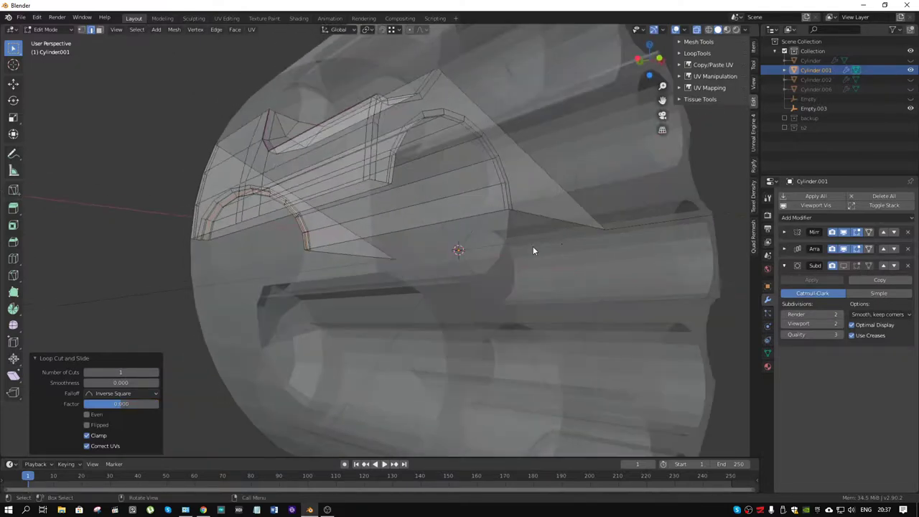
{"action": "key", "text": "ctrl+Tab"}
{"action": "left_click", "coordinate": [506, 242]}
Show the subdivision in the viewport to preview the smoothed chamber holes.
{"action": "middle_click_drag", "start_coordinate": [612, 249], "coordinate": [609, 234]}
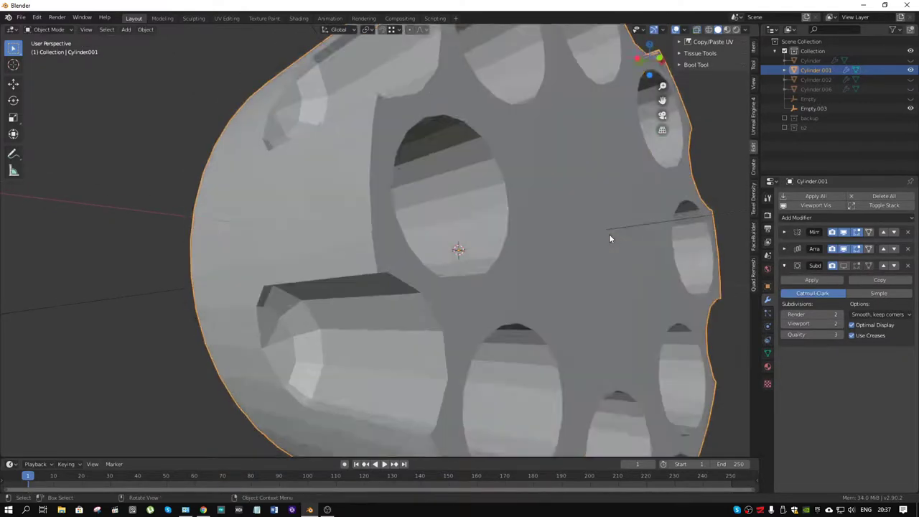
{"action": "left_click", "coordinate": [844, 265]}
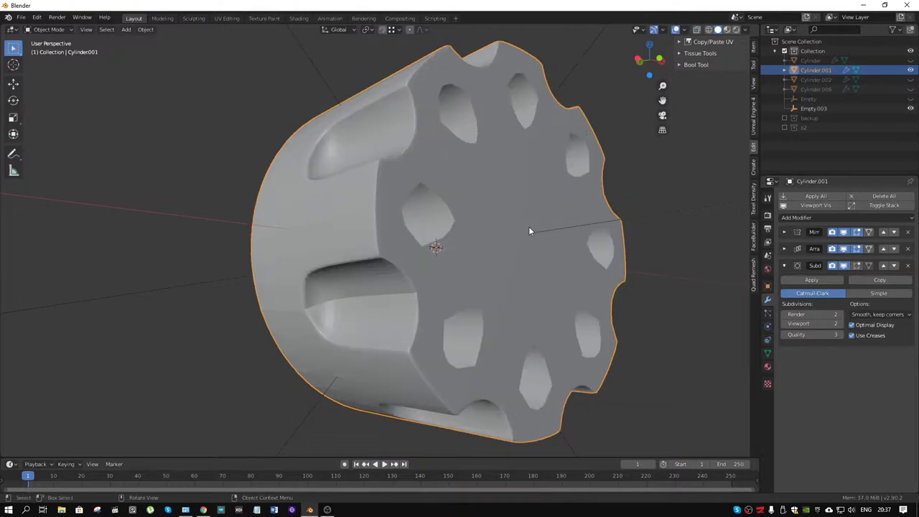
{"action": "mouse_move", "coordinate": [533, 232]}
{"action": "middle_mouse_down"}
{"action": "mouse_move", "coordinate": [373, 229]}
{"action": "mouse_move", "coordinate": [427, 218]}
{"action": "middle_mouse_up"}
{"action": "key", "text": "ctrl+Tab"}
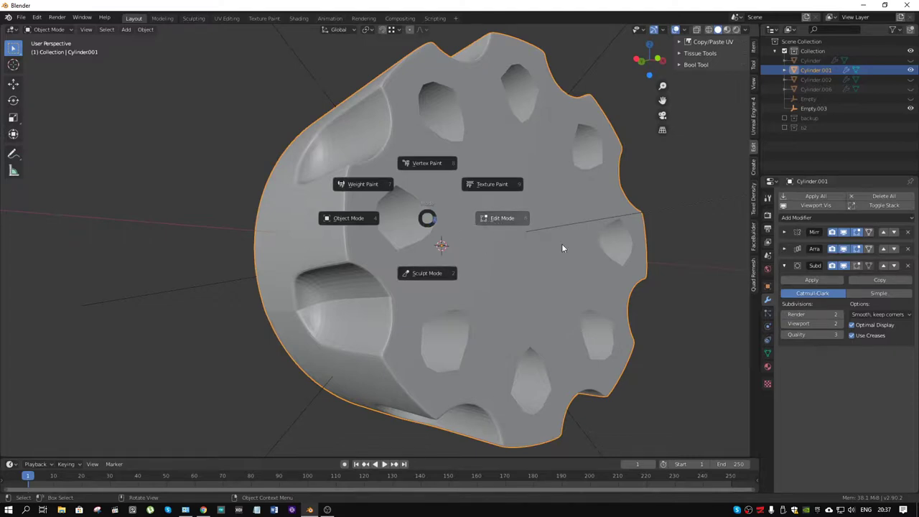
{"action": "key", "text": "Escape"}
Hide the subdivision again and re-enter Edit Mode facing the chamber holes.
{"action": "left_click", "coordinate": [844, 266]}
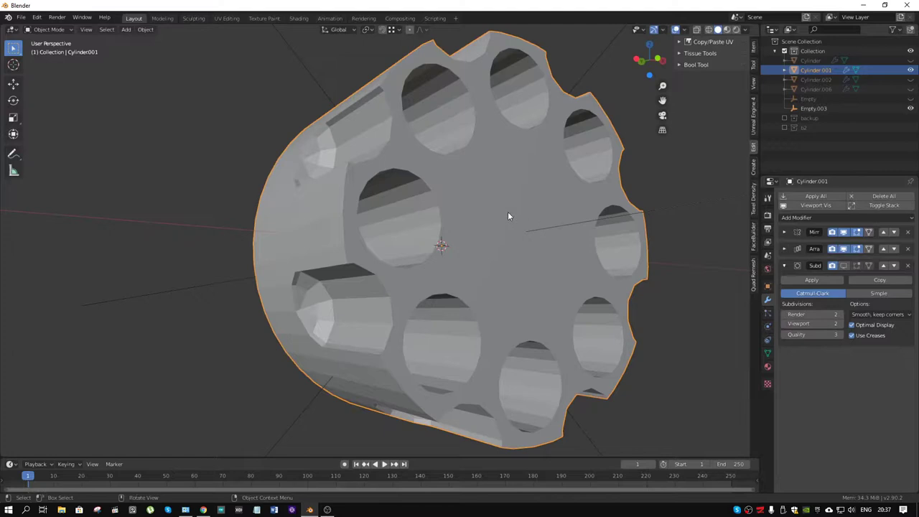
{"action": "key", "text": "ctrl+Tab"}
{"action": "left_click", "coordinate": [556, 214]}
{"action": "middle_click_drag", "start_coordinate": [484, 204], "coordinate": [422, 206]}
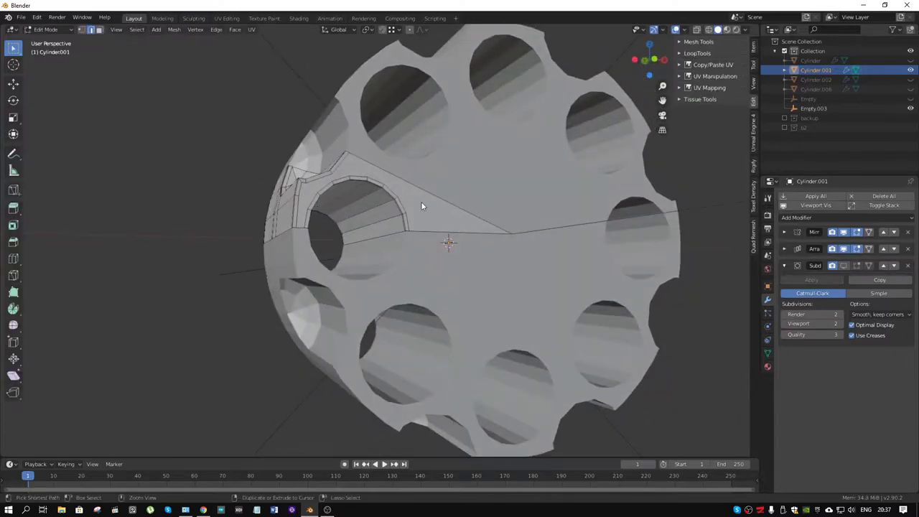
Knife-cut a new edge from a snapped vertex to the chamber hole's rim.
{"action": "key", "text": "ctrl+Tab"}
{"action": "middle_click_drag", "start_coordinate": [416, 202], "coordinate": [362, 191]}
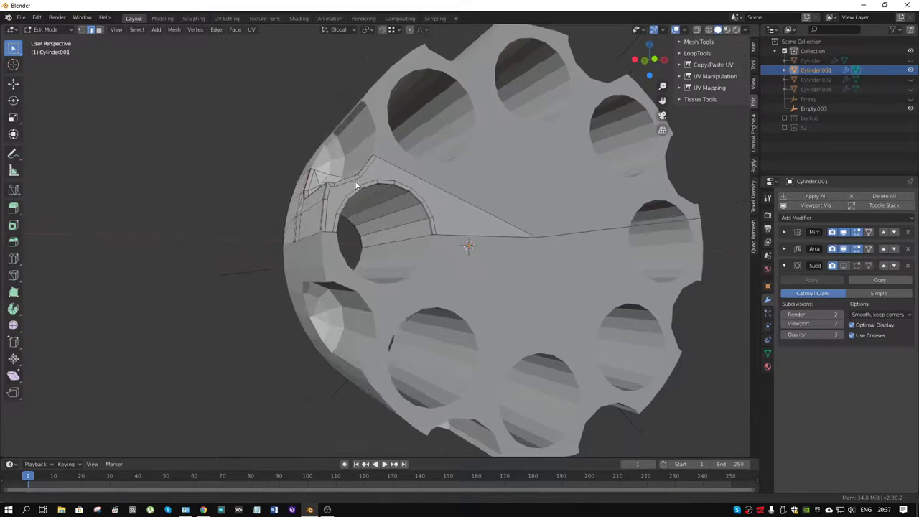
{"action": "key", "text": "k"}
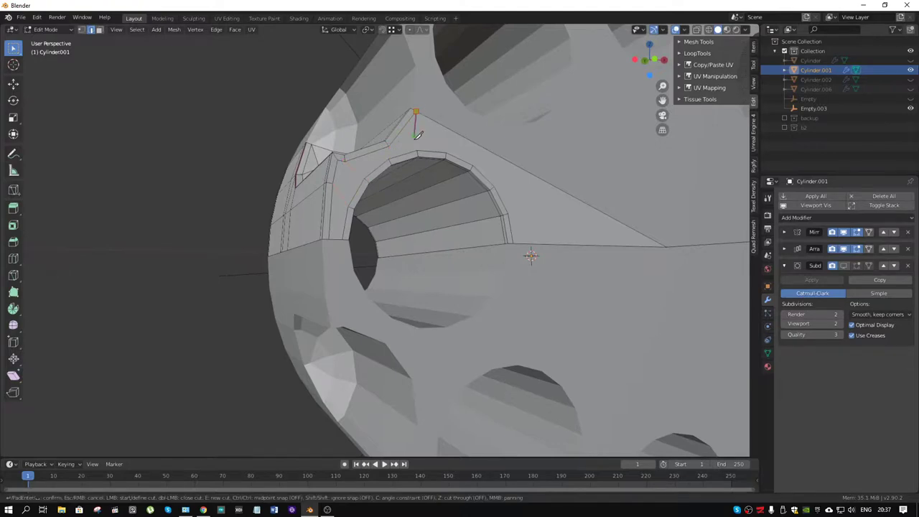
{"action": "key", "text": "Return"}
{"action": "middle_click_drag", "start_coordinate": [454, 145], "coordinate": [438, 155]}
{"action": "key", "text": "k"}
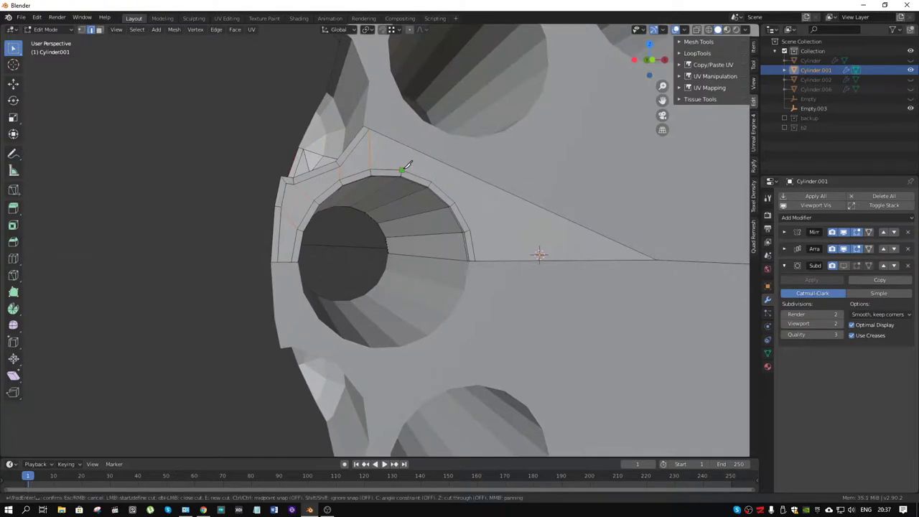
{"action": "left_click", "coordinate": [404, 168]}
{"action": "left_click", "coordinate": [415, 146]}
{"action": "key", "text": "Return"}
With X-ray on, start a knife cut at the wedge's centre vertex.
{"action": "left_click", "coordinate": [710, 29]}
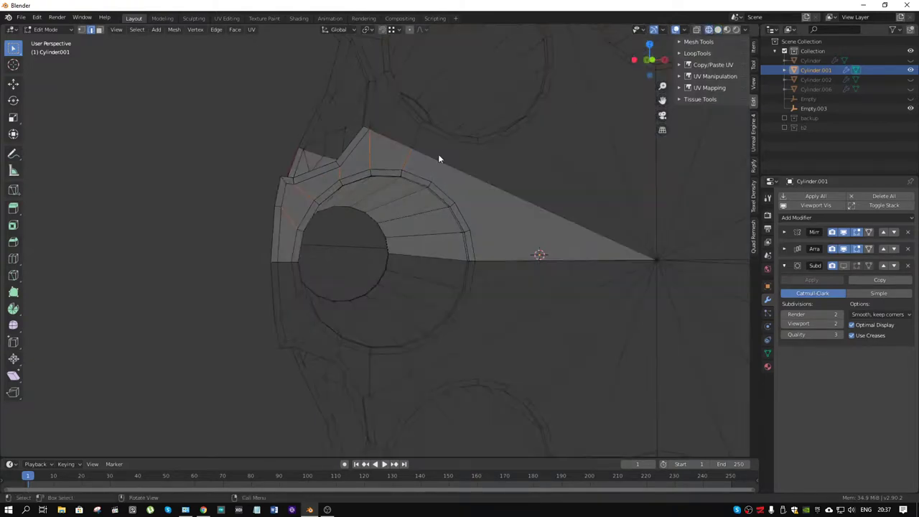
{"action": "key", "text": "k"}
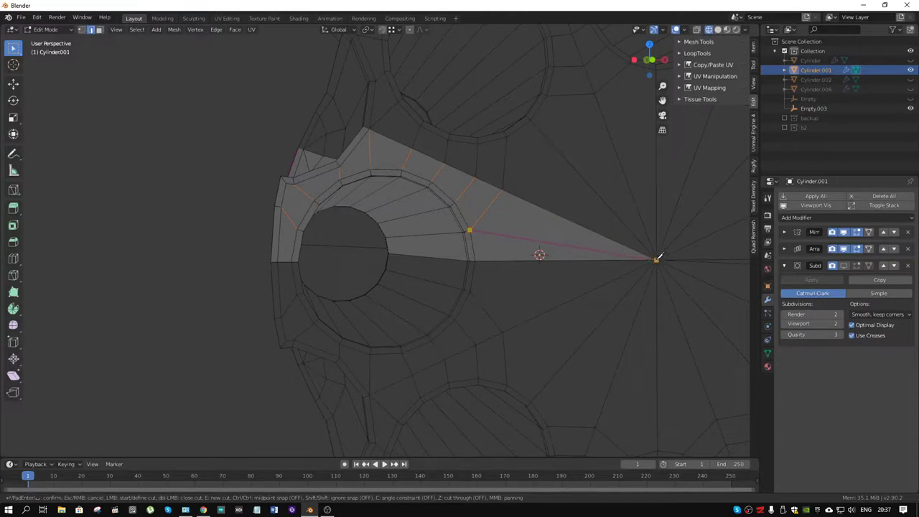
{"action": "left_click", "coordinate": [657, 260]}
{"action": "scroll", "coordinate": [477, 234], "scroll_direction": "down", "scroll_amount": 3}
{"action": "middle_click_drag", "start_coordinate": [478, 233], "coordinate": [582, 218]}
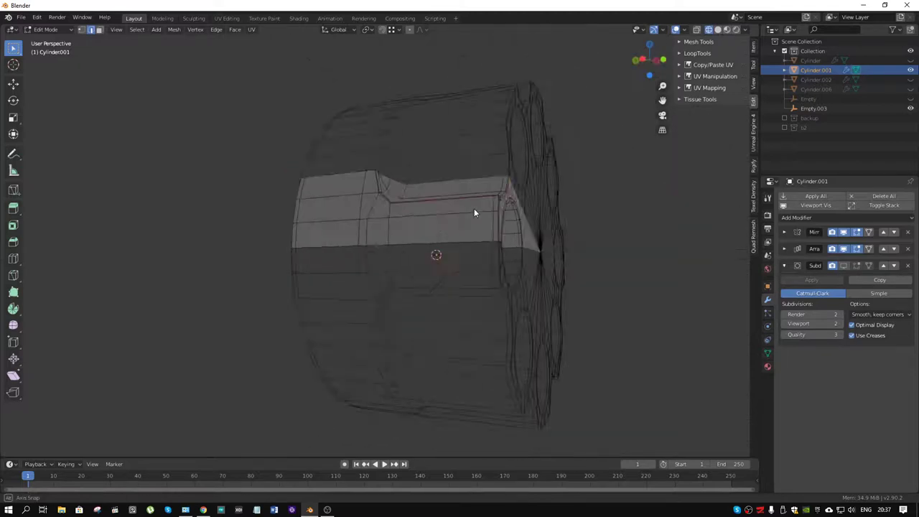
{"action": "scroll", "coordinate": [361, 209], "scroll_direction": "up", "scroll_amount": 2}
{"action": "scroll", "coordinate": [372, 196], "scroll_direction": "up", "scroll_amount": 1}
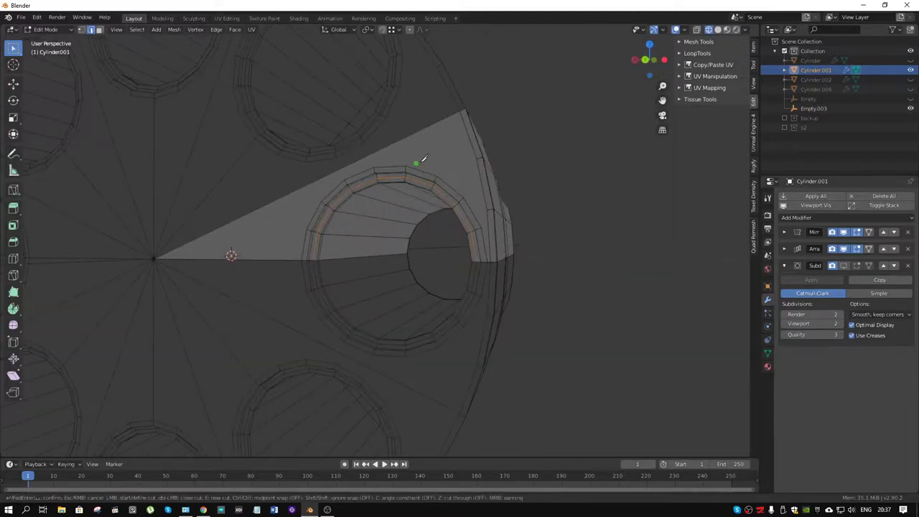
{"action": "middle_click_drag", "start_coordinate": [456, 171], "coordinate": [460, 220]}
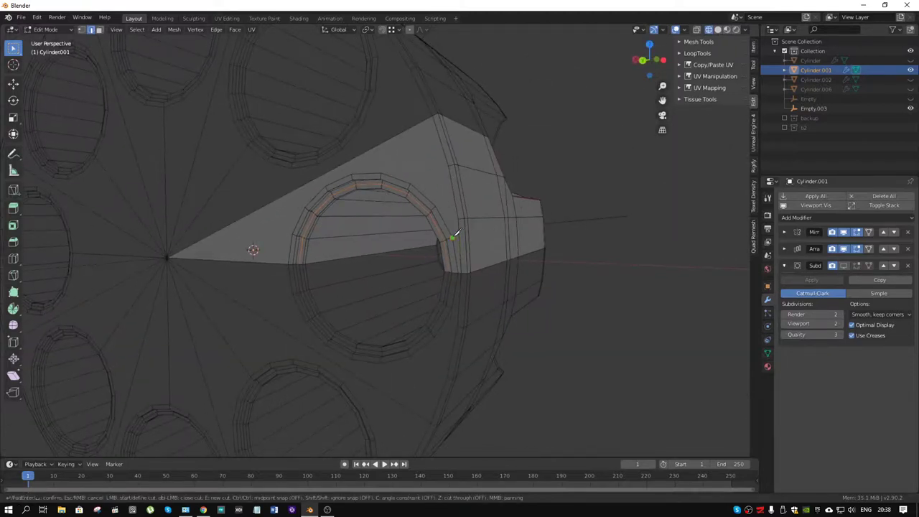
Continue the knife cut through the outer, top-corner and chamber-ring vertices, then confirm.
{"action": "left_click", "coordinate": [436, 206]}
{"action": "left_click", "coordinate": [449, 163]}
{"action": "left_click", "coordinate": [433, 115]}
{"action": "left_click", "coordinate": [381, 148]}
{"action": "key", "text": "Return"}
Knife-cut from a chamber-arc vertex to the centre vertex, then return to Object Mode.
{"action": "key", "text": "k"}
{"action": "left_click", "coordinate": [292, 233]}
{"action": "left_click", "coordinate": [167, 257]}
{"action": "key", "text": "Return"}
{"action": "scroll", "coordinate": [299, 228], "scroll_direction": "down", "scroll_amount": 4}
{"action": "key", "text": "Tab"}
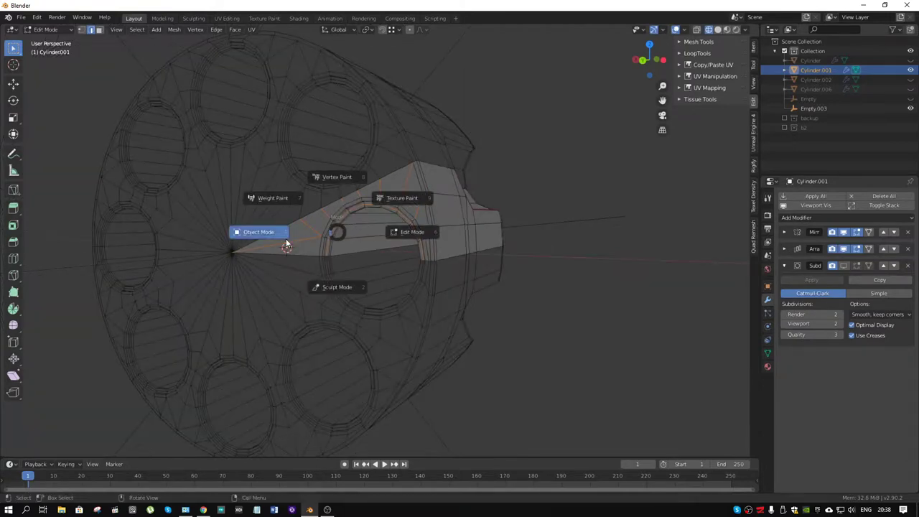
{"action": "left_click", "coordinate": [286, 238]}
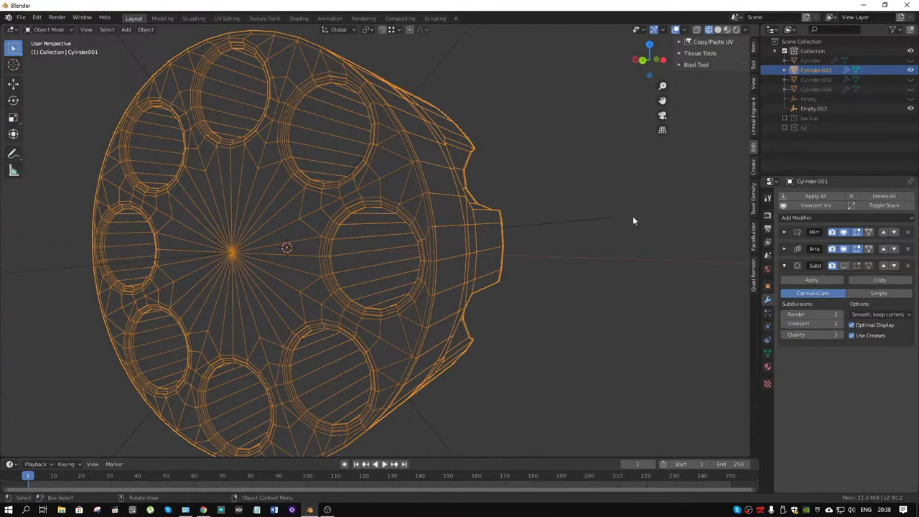
Show Subdivision in edit mode, switch to solid shading and enter Edit Mode.
{"action": "left_click", "coordinate": [845, 265]}
{"action": "left_click", "coordinate": [719, 30]}
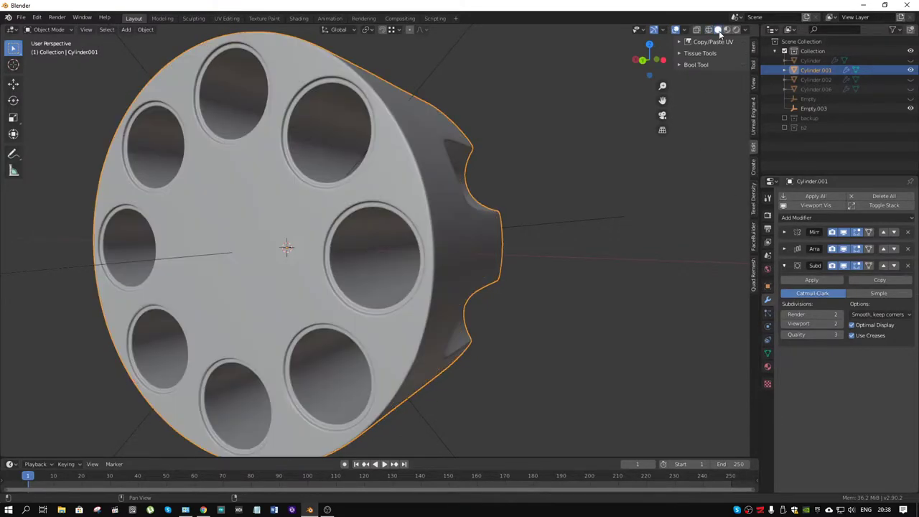
{"action": "mouse_move", "coordinate": [536, 216]}
{"action": "middle_mouse_down"}
{"action": "mouse_move", "coordinate": [431, 230]}
{"action": "mouse_move", "coordinate": [475, 247]}
{"action": "middle_mouse_up"}
{"action": "middle_click_drag", "start_coordinate": [528, 255], "coordinate": [556, 240], "text": "alt"}
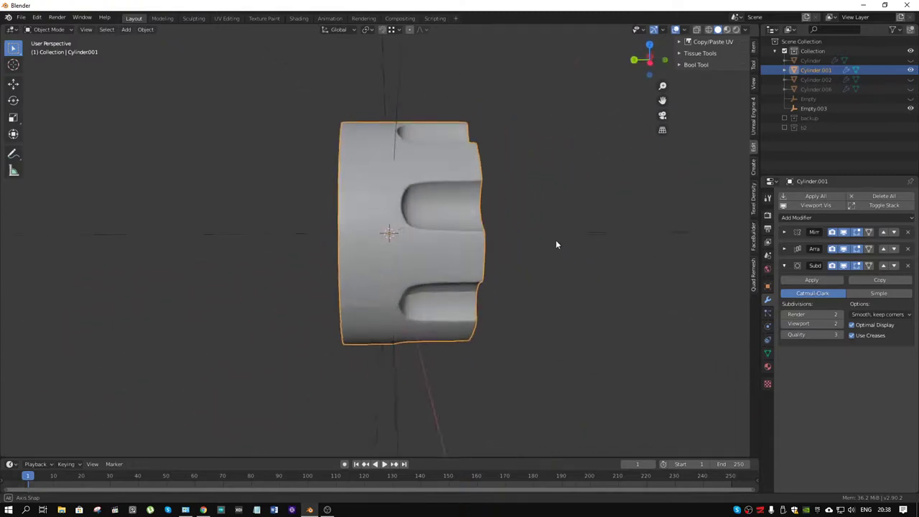
{"action": "scroll", "coordinate": [436, 226], "scroll_direction": "up", "scroll_amount": 3}
{"action": "key", "text": "ctrl+Tab"}
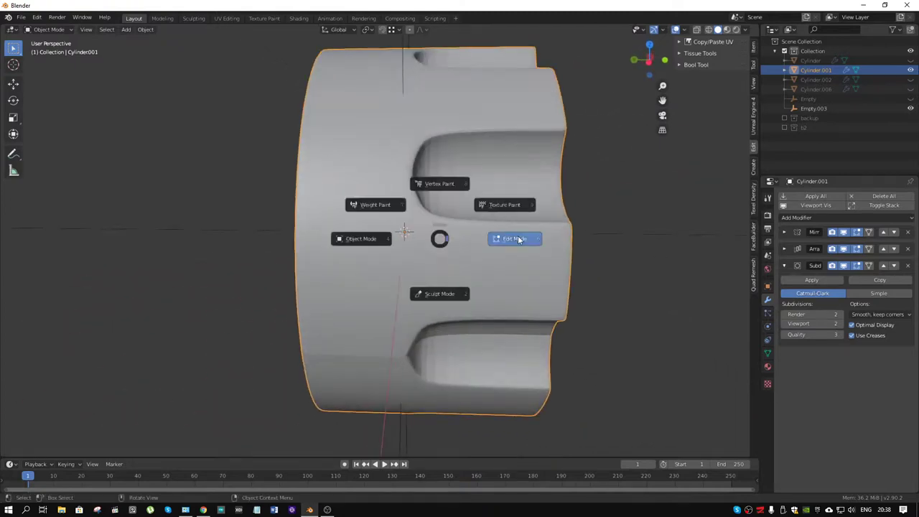
{"action": "left_click", "coordinate": [509, 240]}
Add a supporting edge loop beside the side flute.
{"action": "middle_click_drag", "start_coordinate": [503, 240], "coordinate": [387, 228]}
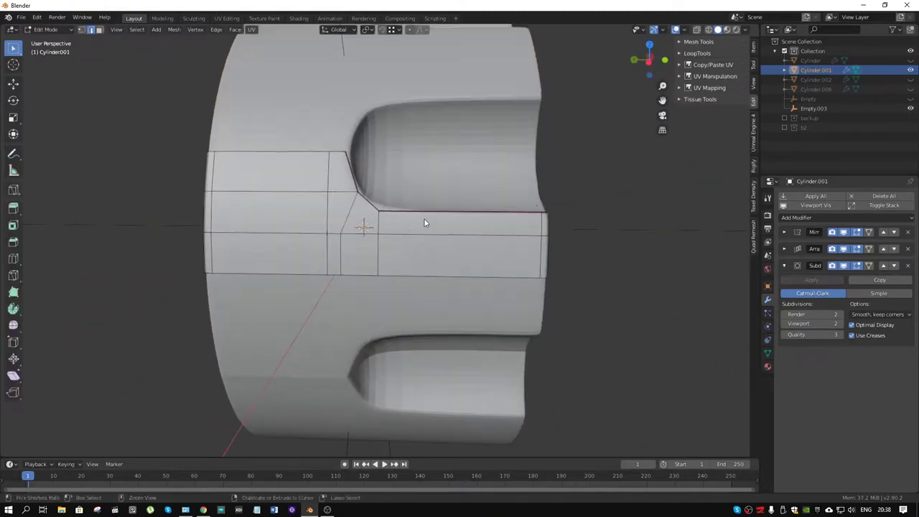
{"action": "left_click", "coordinate": [425, 219], "text": "alt"}
{"action": "left_click", "coordinate": [857, 266]}
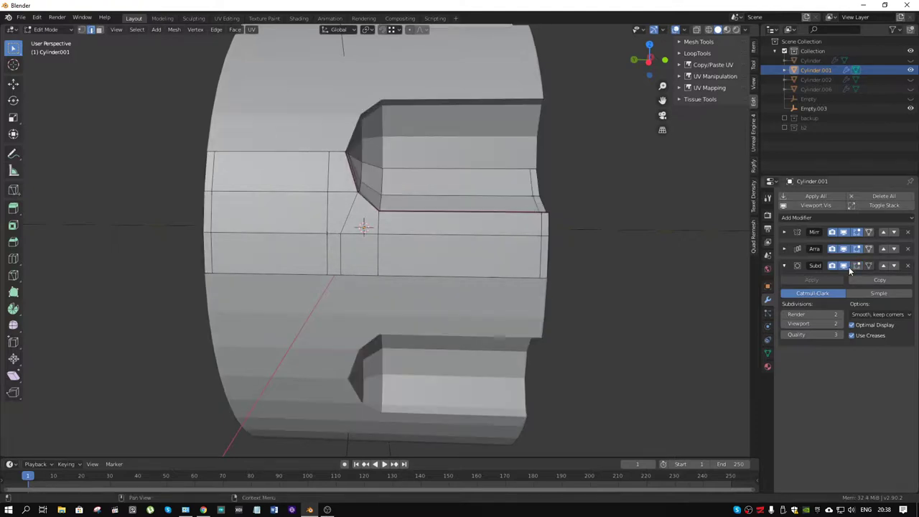
{"action": "key", "text": "g"}
{"action": "key", "text": "g"}
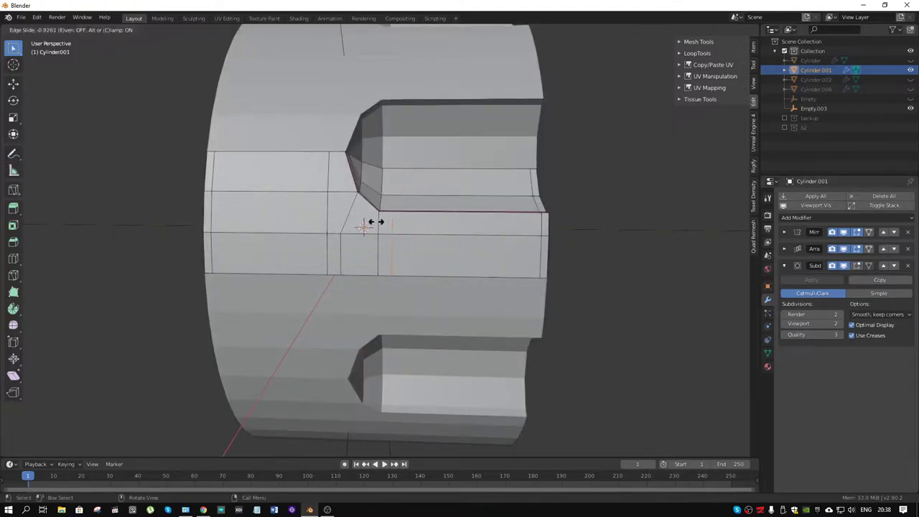
{"action": "left_click", "coordinate": [385, 222]}
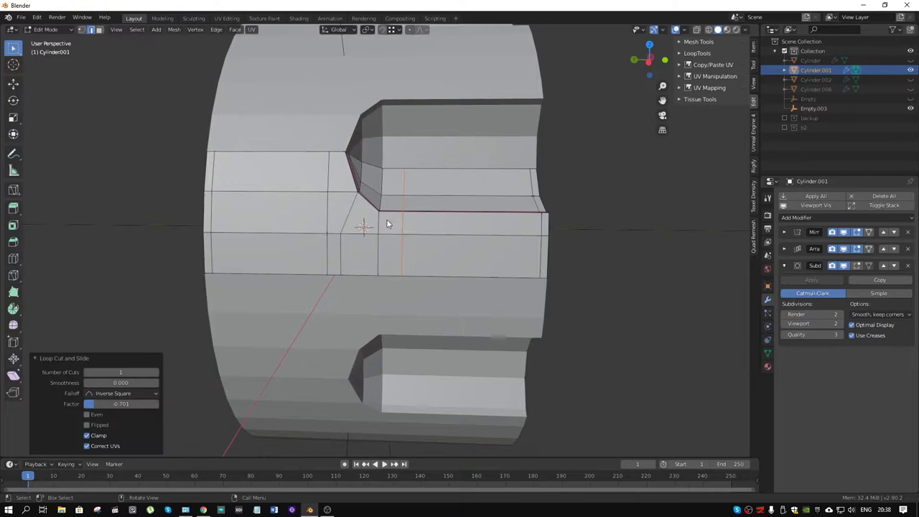
{"action": "left_click", "coordinate": [857, 266]}
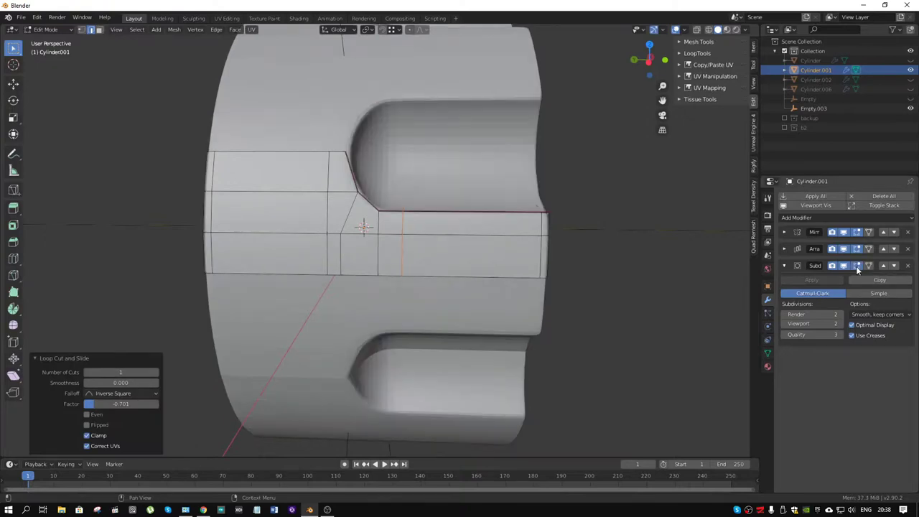
Dissolve a stray edge on the holed end face using X-ray view.
{"action": "mouse_move", "coordinate": [460, 179]}
{"action": "middle_mouse_down"}
{"action": "mouse_move", "coordinate": [393, 180]}
{"action": "mouse_move", "coordinate": [419, 177]}
{"action": "middle_mouse_up"}
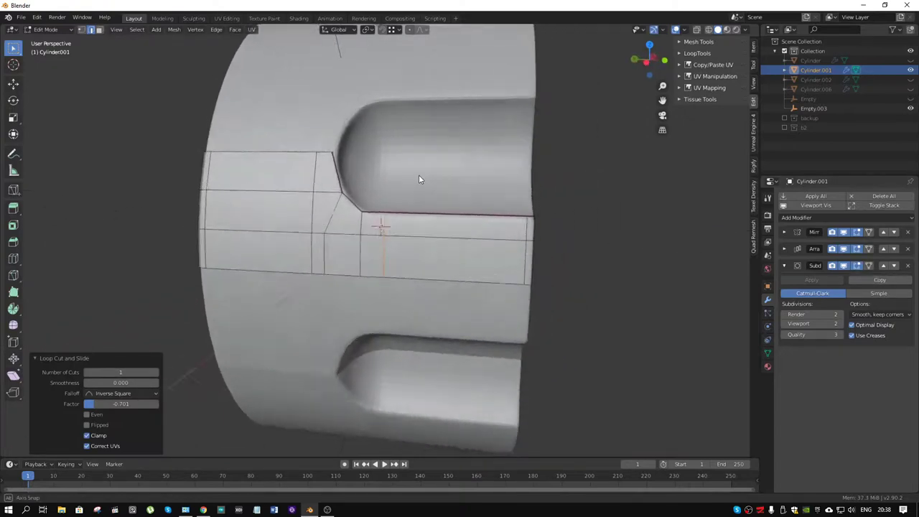
{"action": "scroll", "coordinate": [361, 208], "scroll_direction": "up", "scroll_amount": 2}
{"action": "scroll", "coordinate": [351, 214], "scroll_direction": "down", "scroll_amount": 1}
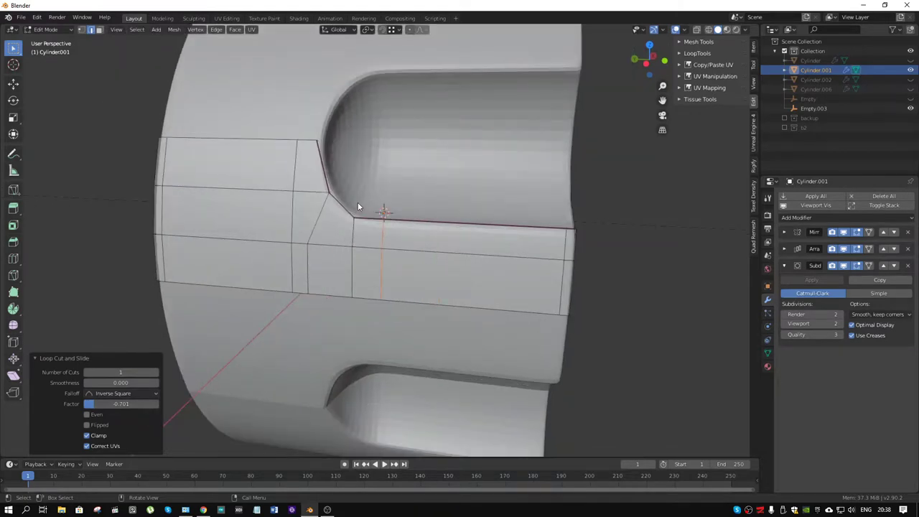
{"action": "mouse_move", "coordinate": [358, 202]}
{"action": "middle_mouse_down"}
{"action": "mouse_move", "coordinate": [353, 193]}
{"action": "mouse_move", "coordinate": [281, 199]}
{"action": "mouse_move", "coordinate": [302, 191]}
{"action": "mouse_move", "coordinate": [369, 201]}
{"action": "mouse_move", "coordinate": [342, 218]}
{"action": "mouse_move", "coordinate": [297, 212]}
{"action": "middle_mouse_up"}
{"action": "key", "text": "alt+z"}
{"action": "left_click", "coordinate": [267, 190], "text": "alt"}
{"action": "key", "text": "x"}
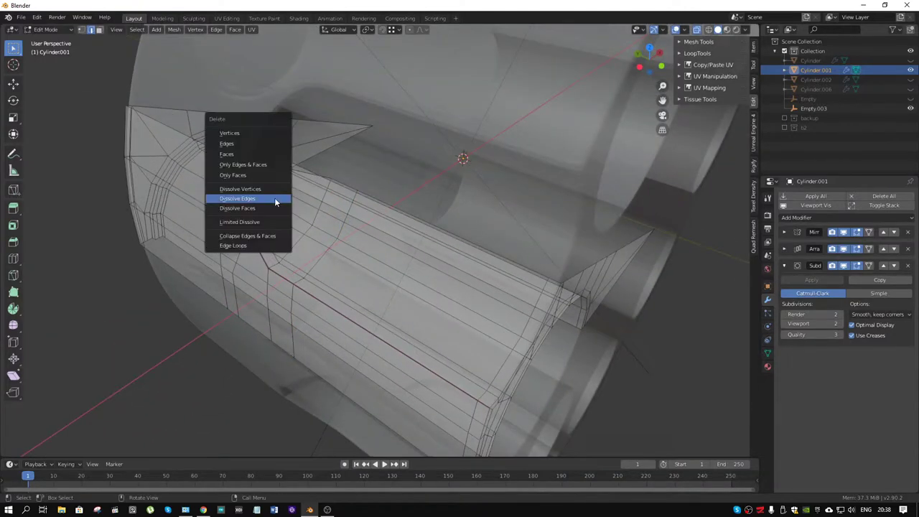
{"action": "left_click", "coordinate": [275, 198]}
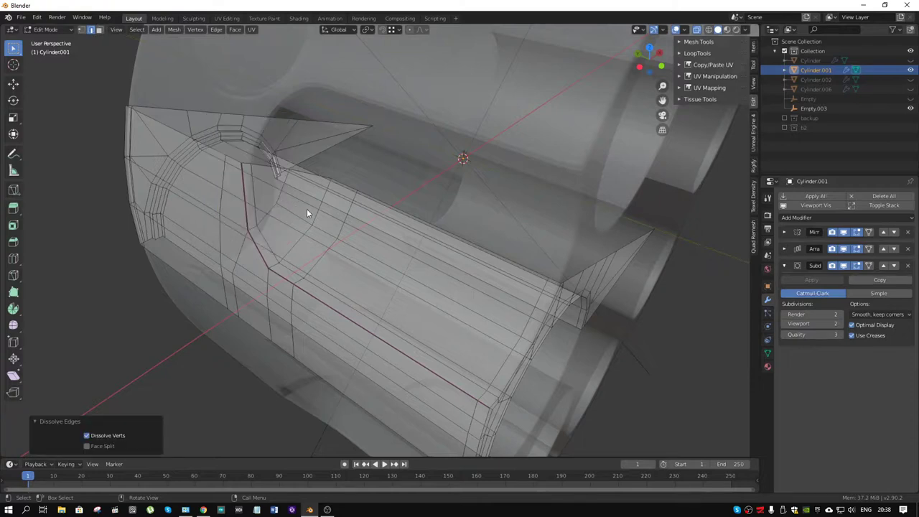
{"action": "key", "text": "alt+z"}
Dissolve another stray edge on the side strip.
{"action": "mouse_move", "coordinate": [306, 209]}
{"action": "middle_mouse_down"}
{"action": "mouse_move", "coordinate": [401, 183]}
{"action": "mouse_move", "coordinate": [361, 186]}
{"action": "mouse_move", "coordinate": [359, 208]}
{"action": "mouse_move", "coordinate": [396, 200]}
{"action": "mouse_move", "coordinate": [403, 222]}
{"action": "mouse_move", "coordinate": [377, 231]}
{"action": "mouse_move", "coordinate": [386, 230]}
{"action": "middle_mouse_up"}
{"action": "scroll", "coordinate": [359, 216], "scroll_direction": "up", "scroll_amount": 1}
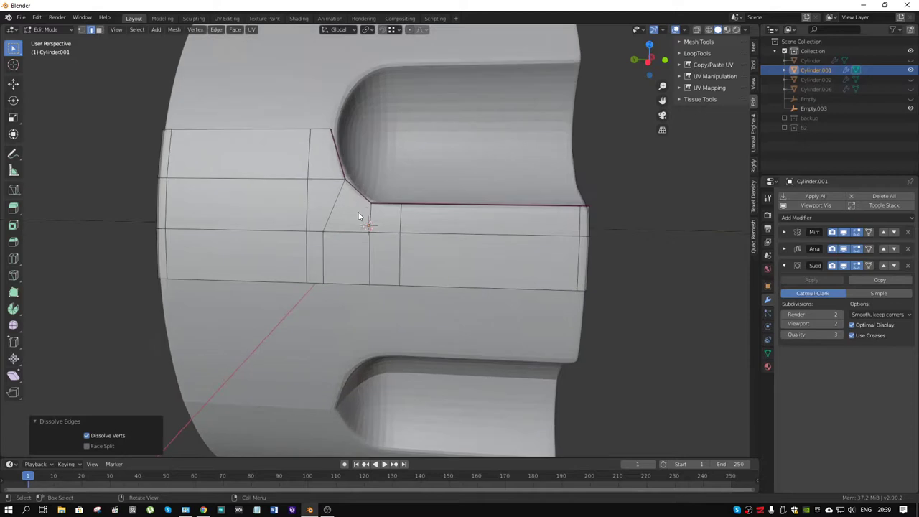
{"action": "left_click", "coordinate": [335, 204], "text": "shift"}
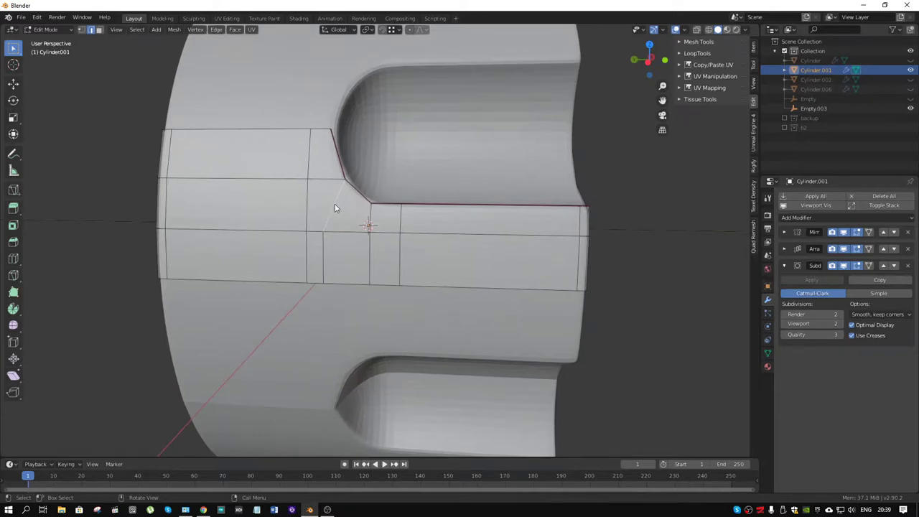
{"action": "key", "text": "x"}
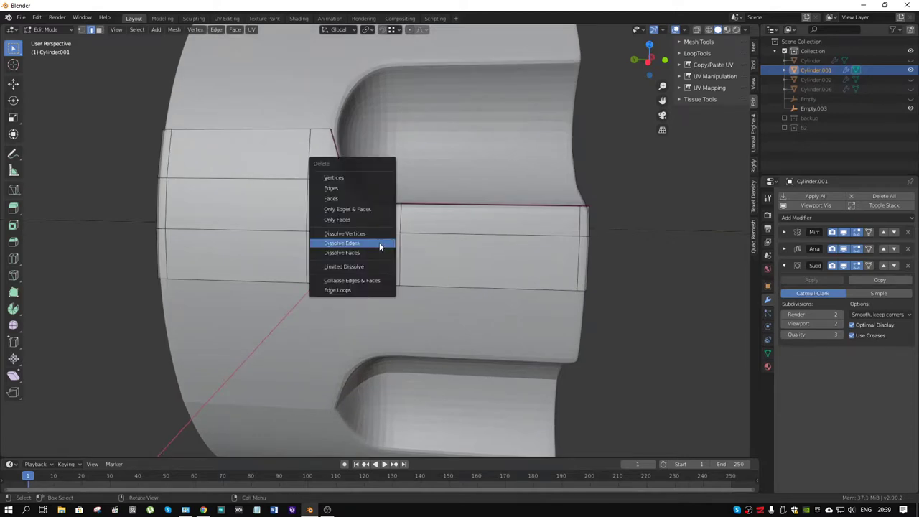
{"action": "left_click", "coordinate": [380, 245]}
{"action": "mouse_move", "coordinate": [380, 245]}
{"action": "middle_mouse_down"}
{"action": "mouse_move", "coordinate": [427, 209]}
{"action": "mouse_move", "coordinate": [383, 219]}
{"action": "mouse_move", "coordinate": [447, 216]}
{"action": "mouse_move", "coordinate": [426, 215]}
{"action": "mouse_move", "coordinate": [482, 166]}
{"action": "mouse_move", "coordinate": [395, 179]}
{"action": "mouse_move", "coordinate": [366, 196]}
{"action": "mouse_move", "coordinate": [426, 230]}
{"action": "mouse_move", "coordinate": [504, 207]}
{"action": "middle_mouse_up"}
{"action": "scroll", "coordinate": [431, 213], "scroll_direction": "down", "scroll_amount": 5}
{"action": "key", "text": "ctrl+Tab"}
Return to Object Mode and shade the cylinder smooth.
{"action": "left_click", "coordinate": [395, 214]}
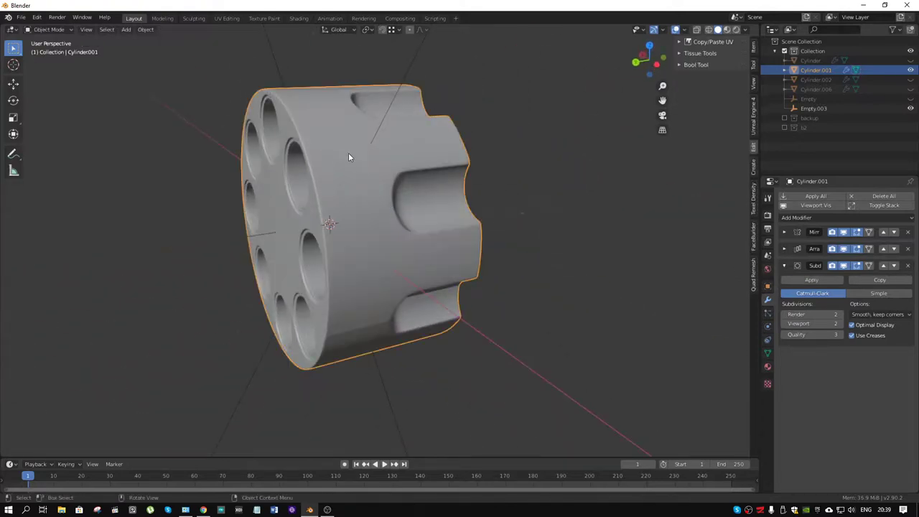
{"action": "right_click", "coordinate": [348, 152]}
{"action": "left_click", "coordinate": [332, 55]}
{"action": "mouse_move", "coordinate": [474, 174]}
{"action": "middle_mouse_down"}
{"action": "mouse_move", "coordinate": [535, 187]}
{"action": "mouse_move", "coordinate": [468, 181]}
{"action": "mouse_move", "coordinate": [482, 182]}
{"action": "mouse_move", "coordinate": [498, 152]}
{"action": "mouse_move", "coordinate": [479, 173]}
{"action": "mouse_move", "coordinate": [471, 153]}
{"action": "middle_mouse_up"}
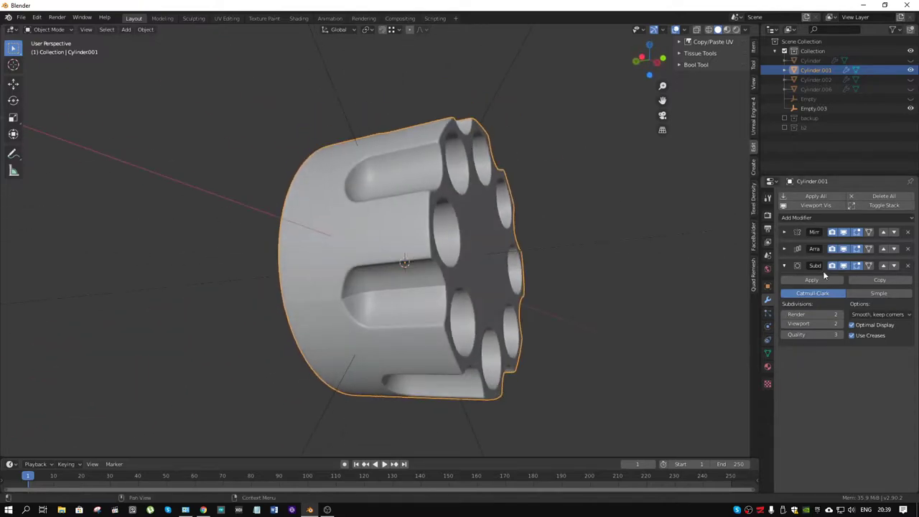
Enable First Last on the Array modifier to merge the end copies.
{"action": "left_click", "coordinate": [785, 249]}
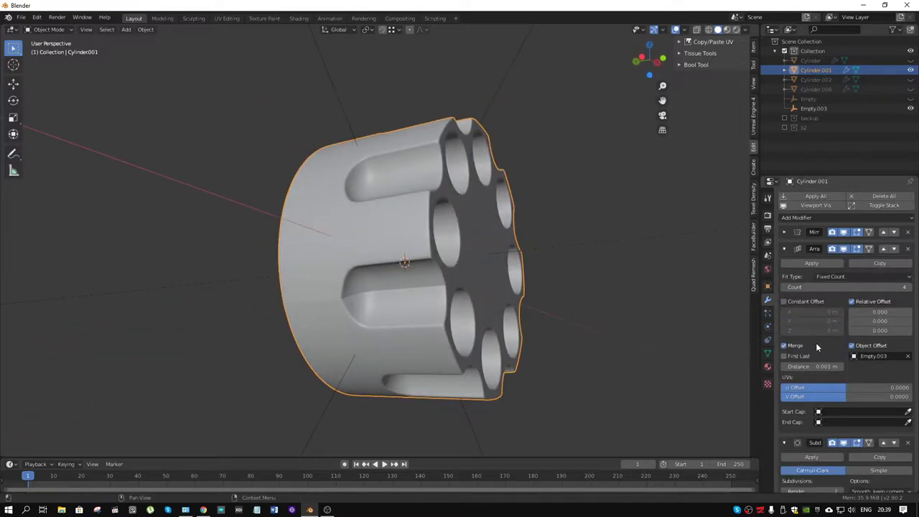
{"action": "left_click", "coordinate": [785, 357]}
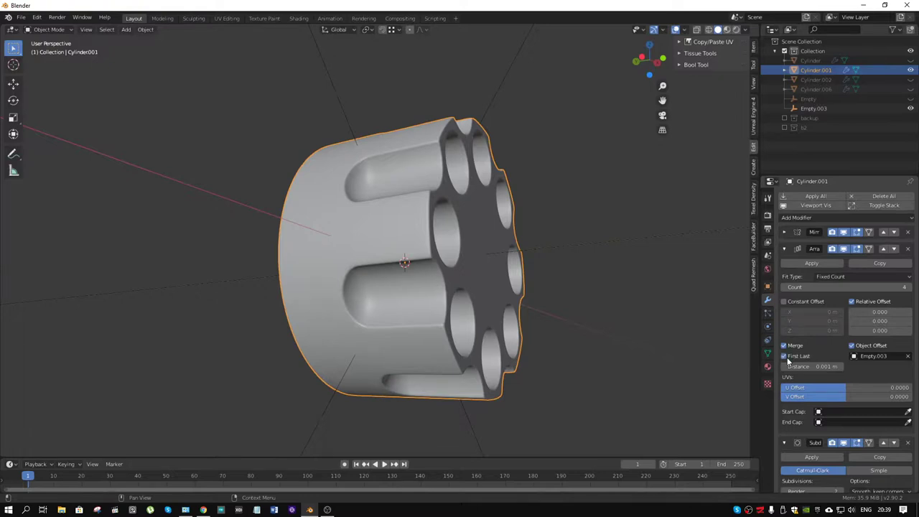
{"action": "mouse_move", "coordinate": [431, 280]}
{"action": "middle_mouse_down"}
{"action": "mouse_move", "coordinate": [479, 273]}
{"action": "mouse_move", "coordinate": [326, 278]}
{"action": "mouse_move", "coordinate": [346, 291]}
{"action": "middle_mouse_up"}
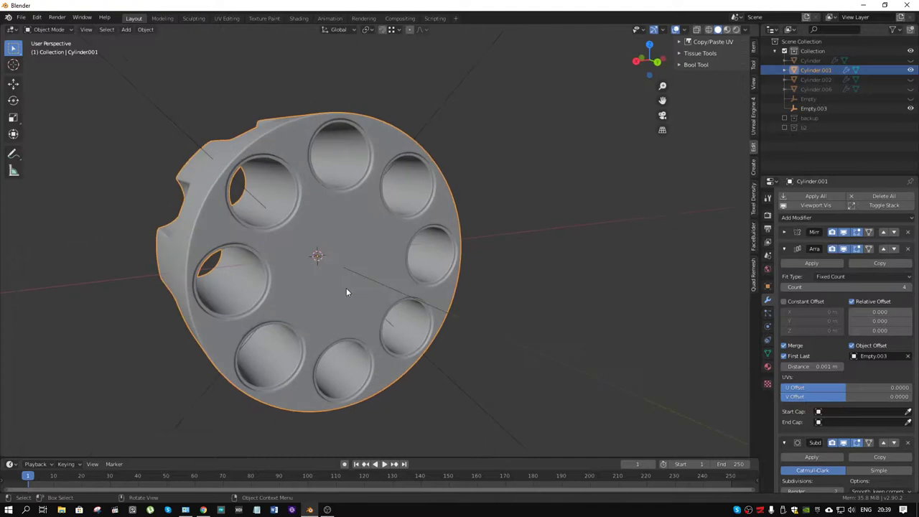
{"action": "scroll", "coordinate": [346, 291], "scroll_direction": "up", "scroll_amount": 4}
{"action": "mouse_move", "coordinate": [335, 242]}
{"action": "middle_mouse_down"}
{"action": "mouse_move", "coordinate": [441, 256]}
{"action": "mouse_move", "coordinate": [467, 237]}
{"action": "middle_mouse_up"}
Try MatCap viewport lighting with the glossy red matcap.
{"action": "left_click", "coordinate": [752, 29]}
{"action": "left_click", "coordinate": [738, 97]}
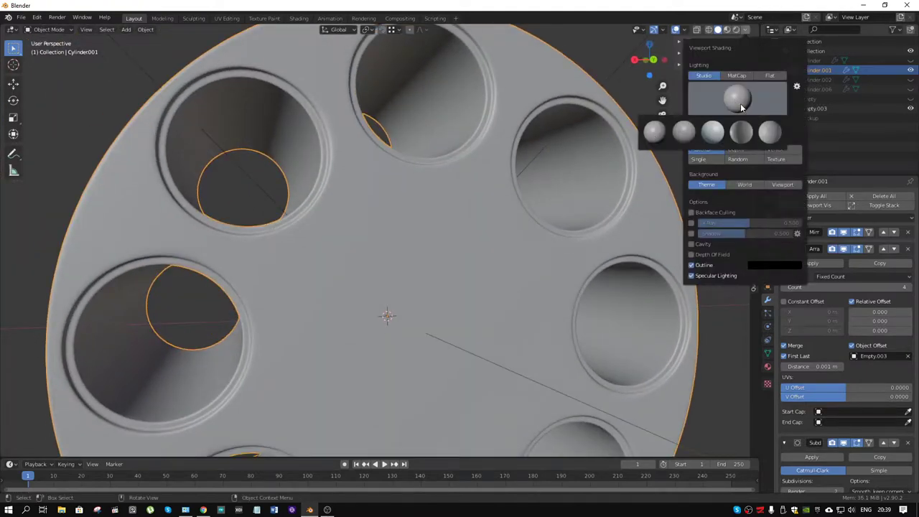
{"action": "left_click", "coordinate": [740, 130]}
{"action": "left_click", "coordinate": [744, 99]}
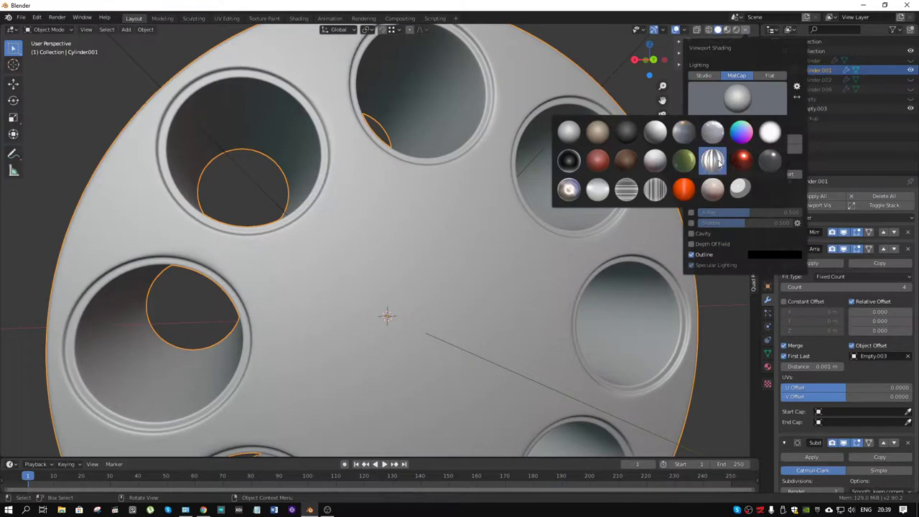
{"action": "left_click", "coordinate": [741, 158]}
{"action": "scroll", "coordinate": [501, 168], "scroll_direction": "down", "scroll_amount": 5}
{"action": "mouse_move", "coordinate": [499, 160]}
{"action": "middle_mouse_down"}
{"action": "mouse_move", "coordinate": [573, 153]}
{"action": "mouse_move", "coordinate": [615, 188]}
{"action": "mouse_move", "coordinate": [644, 187]}
{"action": "mouse_move", "coordinate": [500, 155]}
{"action": "mouse_move", "coordinate": [526, 148]}
{"action": "mouse_move", "coordinate": [529, 130]}
{"action": "middle_mouse_up"}
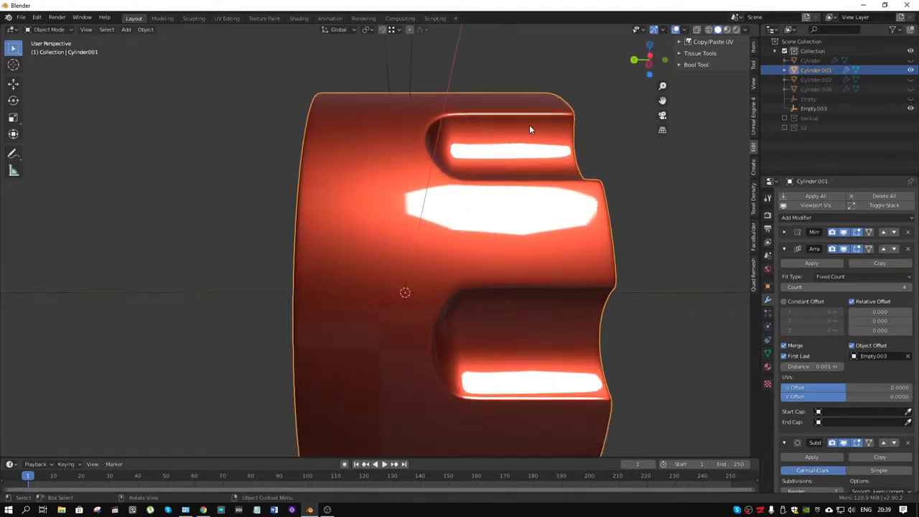
Switch to the striped matcap and check its reflections on the cylinder.
{"action": "left_click", "coordinate": [747, 30]}
{"action": "left_click", "coordinate": [747, 108]}
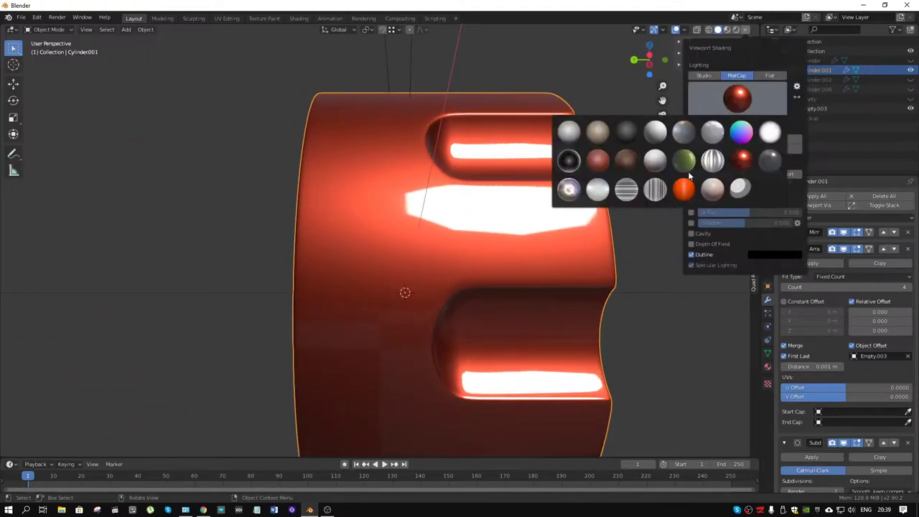
{"action": "left_click", "coordinate": [655, 191]}
{"action": "mouse_move", "coordinate": [656, 190]}
{"action": "middle_mouse_down"}
{"action": "mouse_move", "coordinate": [538, 183]}
{"action": "mouse_move", "coordinate": [527, 199]}
{"action": "mouse_move", "coordinate": [555, 210]}
{"action": "mouse_move", "coordinate": [529, 209]}
{"action": "mouse_move", "coordinate": [513, 232]}
{"action": "mouse_move", "coordinate": [731, 72]}
{"action": "middle_mouse_up"}
{"action": "left_click", "coordinate": [747, 29]}
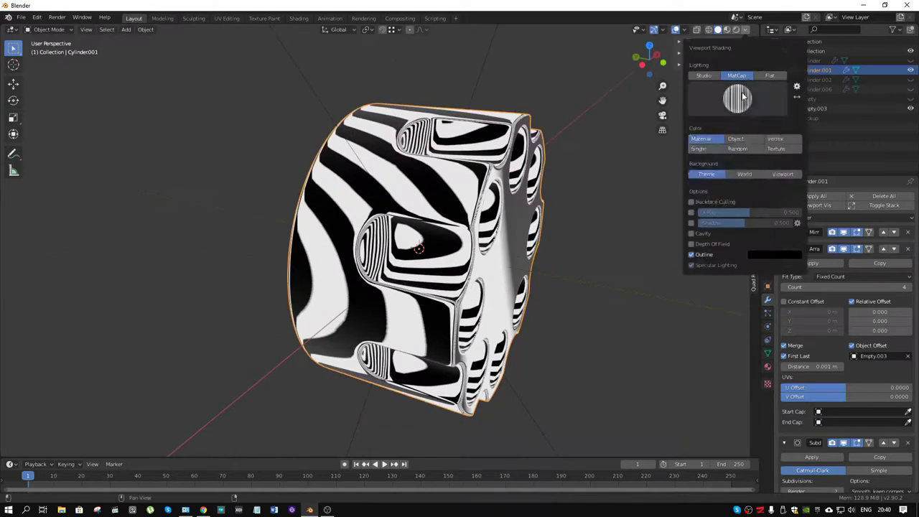
{"action": "left_click", "coordinate": [759, 93]}
{"action": "mouse_move", "coordinate": [622, 189]}
{"action": "middle_mouse_down"}
{"action": "mouse_move", "coordinate": [471, 149]}
{"action": "mouse_move", "coordinate": [488, 112]}
{"action": "mouse_move", "coordinate": [483, 140]}
{"action": "mouse_move", "coordinate": [496, 143]}
{"action": "middle_mouse_up"}
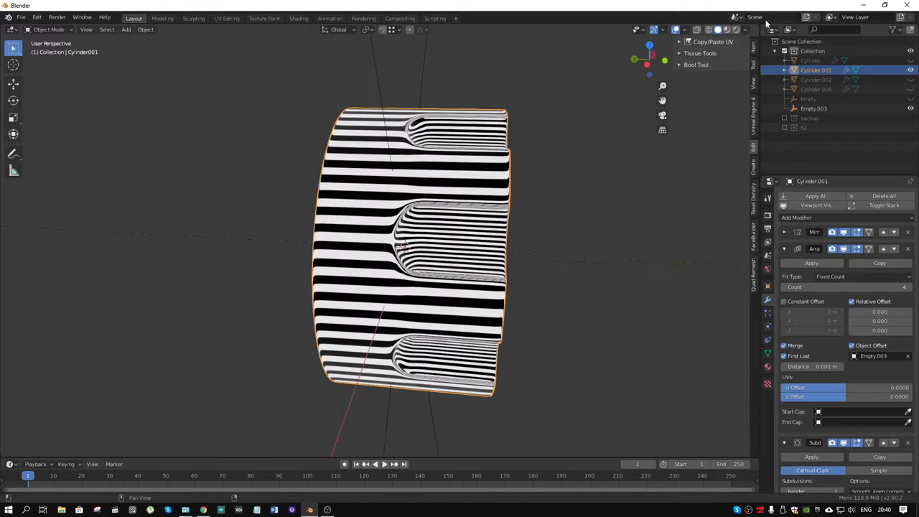
Set viewport lighting to Studio and orbit around the grey cylinder.
{"action": "left_click", "coordinate": [748, 30]}
{"action": "left_click", "coordinate": [705, 75]}
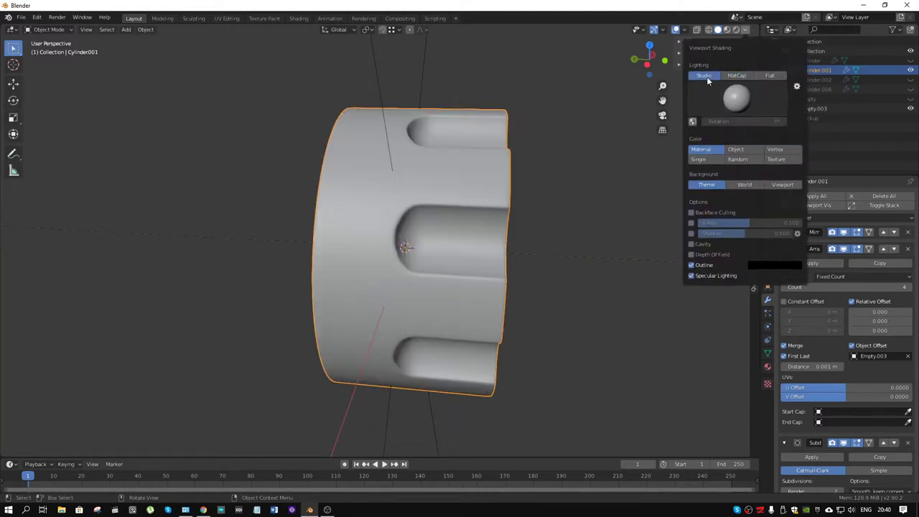
{"action": "mouse_move", "coordinate": [487, 153]}
{"action": "middle_mouse_down"}
{"action": "mouse_move", "coordinate": [535, 147]}
{"action": "mouse_move", "coordinate": [486, 139]}
{"action": "mouse_move", "coordinate": [490, 197]}
{"action": "mouse_move", "coordinate": [496, 127]}
{"action": "mouse_move", "coordinate": [522, 91]}
{"action": "mouse_move", "coordinate": [570, 95]}
{"action": "mouse_move", "coordinate": [482, 139]}
{"action": "middle_mouse_up"}
{"action": "scroll", "coordinate": [718, 160], "scroll_direction": "up", "scroll_amount": 2}
{"action": "scroll", "coordinate": [559, 160], "scroll_direction": "up", "scroll_amount": 3}
{"action": "mouse_move", "coordinate": [719, 161]}
{"action": "middle_mouse_down"}
{"action": "mouse_move", "coordinate": [559, 160]}
{"action": "mouse_move", "coordinate": [536, 228]}
{"action": "middle_mouse_up"}
{"action": "scroll", "coordinate": [536, 228], "scroll_direction": "down", "scroll_amount": 2}
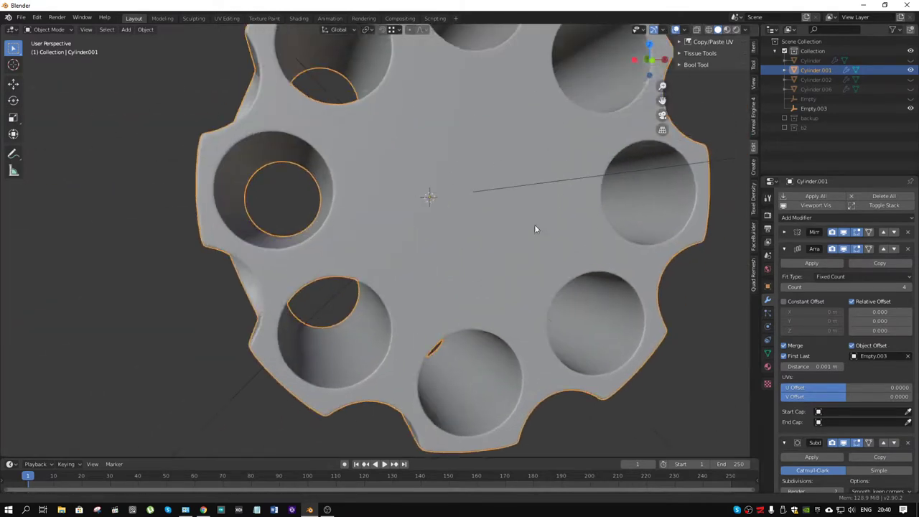
{"action": "scroll", "coordinate": [485, 168], "scroll_direction": "down", "scroll_amount": 2}
{"action": "mouse_move", "coordinate": [371, 188]}
{"action": "middle_mouse_down"}
{"action": "mouse_move", "coordinate": [478, 192]}
{"action": "mouse_move", "coordinate": [444, 192]}
{"action": "middle_mouse_up"}
In Edit Mode, select the centre edge and try a bevel, then cancel it.
{"action": "key", "text": "ctrl+Tab"}
{"action": "left_click", "coordinate": [524, 212]}
{"action": "mouse_move", "coordinate": [524, 214]}
{"action": "middle_mouse_down"}
{"action": "mouse_move", "coordinate": [468, 196]}
{"action": "mouse_move", "coordinate": [419, 236]}
{"action": "middle_mouse_up"}
{"action": "mouse_move", "coordinate": [323, 240]}
{"action": "middle_mouse_down"}
{"action": "mouse_move", "coordinate": [529, 235]}
{"action": "mouse_move", "coordinate": [495, 236]}
{"action": "mouse_move", "coordinate": [456, 207]}
{"action": "mouse_move", "coordinate": [492, 208]}
{"action": "mouse_move", "coordinate": [540, 241]}
{"action": "middle_mouse_up"}
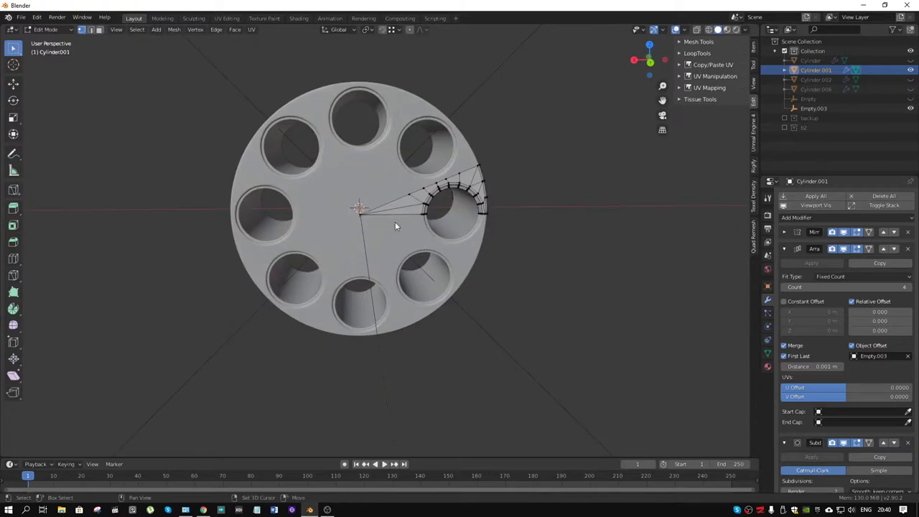
{"action": "left_click", "coordinate": [367, 212]}
{"action": "scroll", "coordinate": [356, 224], "scroll_direction": "up", "scroll_amount": 2}
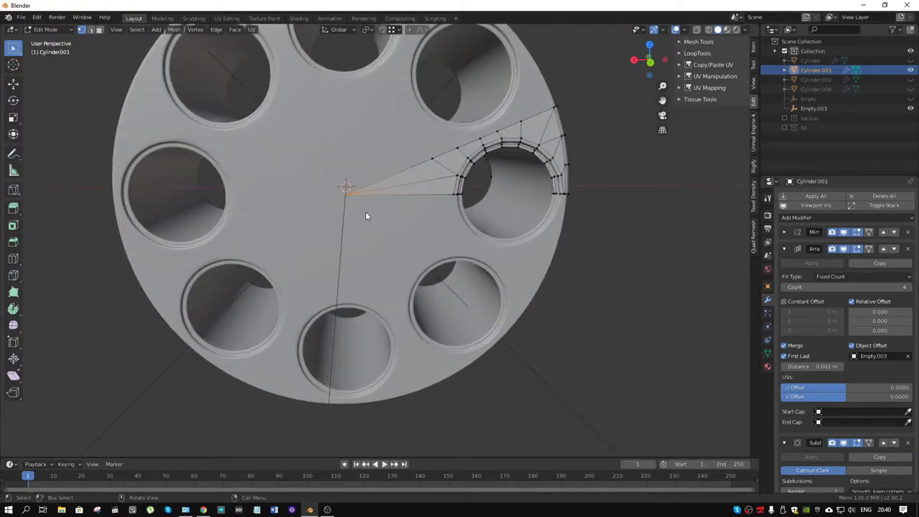
{"action": "scroll", "coordinate": [366, 216], "scroll_direction": "up", "scroll_amount": 2}
{"action": "middle_click_drag", "start_coordinate": [548, 191], "coordinate": [425, 194]}
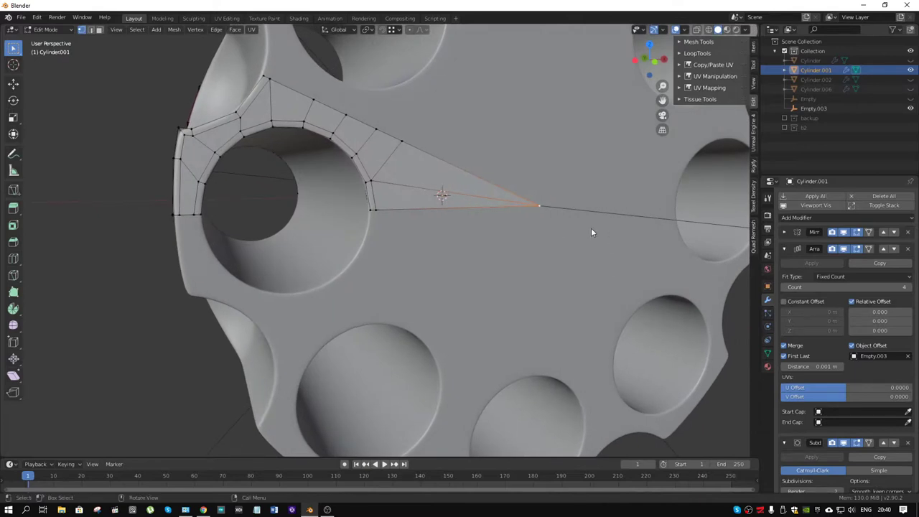
{"action": "key", "text": "ctrl+b"}
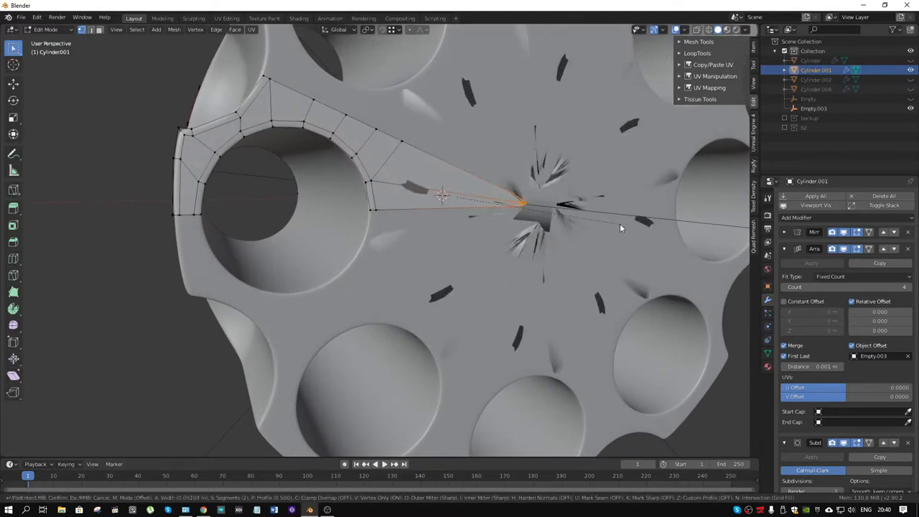
{"action": "key", "text": "Escape"}
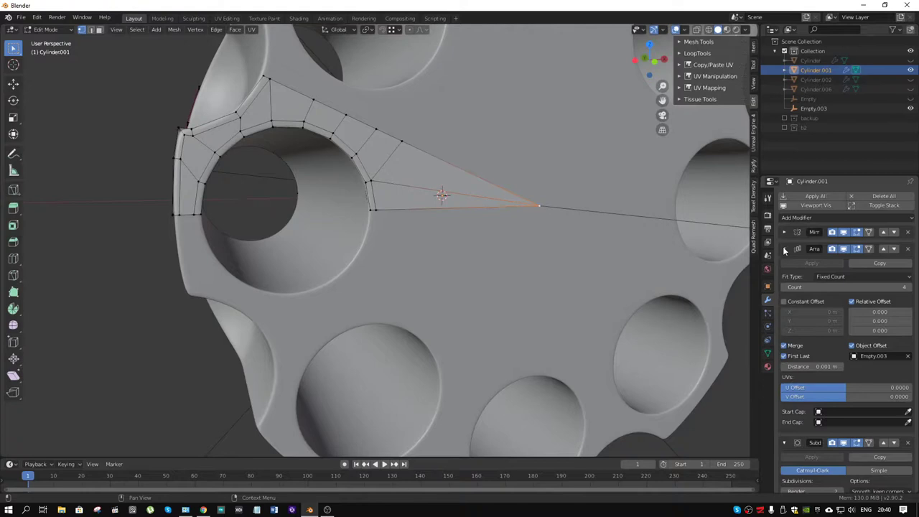
Vertex-bevel the centre point (0.00202 m, 1 segment) with Subdivision hidden, then show wireframe.
{"action": "left_click", "coordinate": [784, 249]}
{"action": "left_click", "coordinate": [844, 266]}
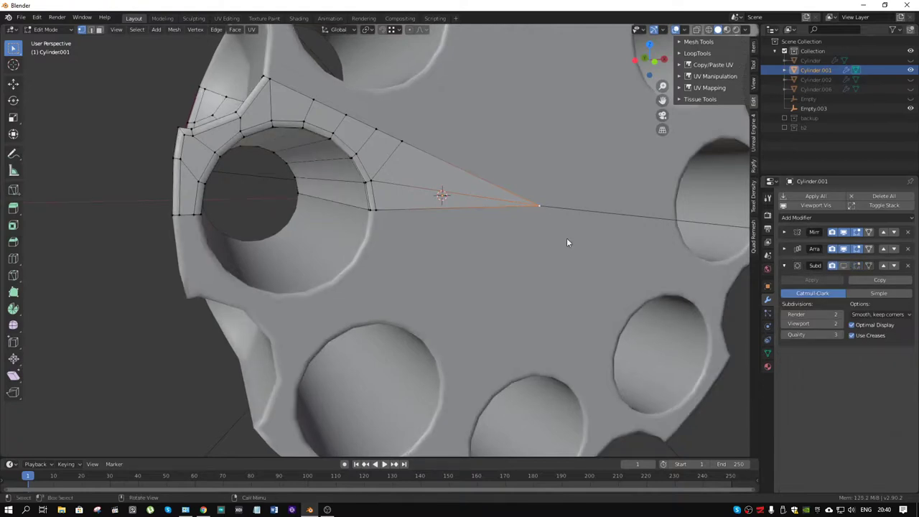
{"action": "key", "text": "ctrl+b"}
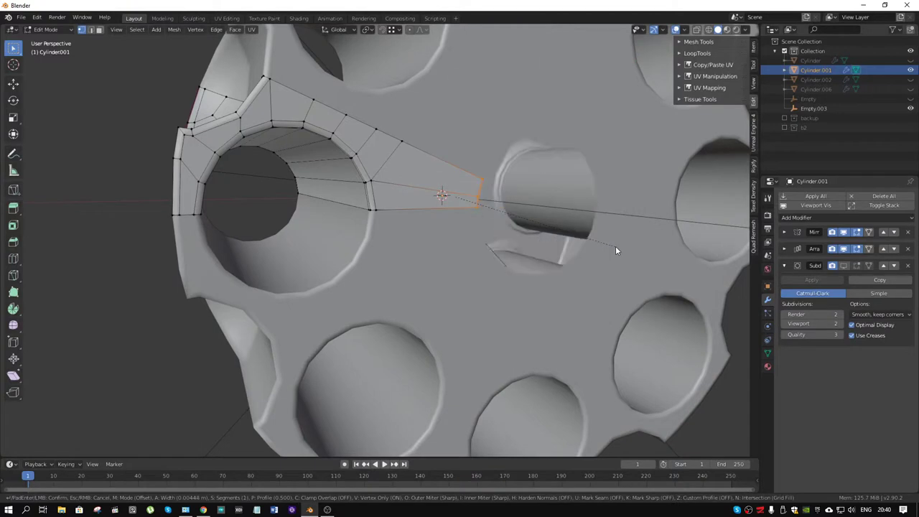
{"action": "scroll", "coordinate": [618, 248], "scroll_direction": "down", "scroll_amount": 1}
{"action": "key", "text": "v"}
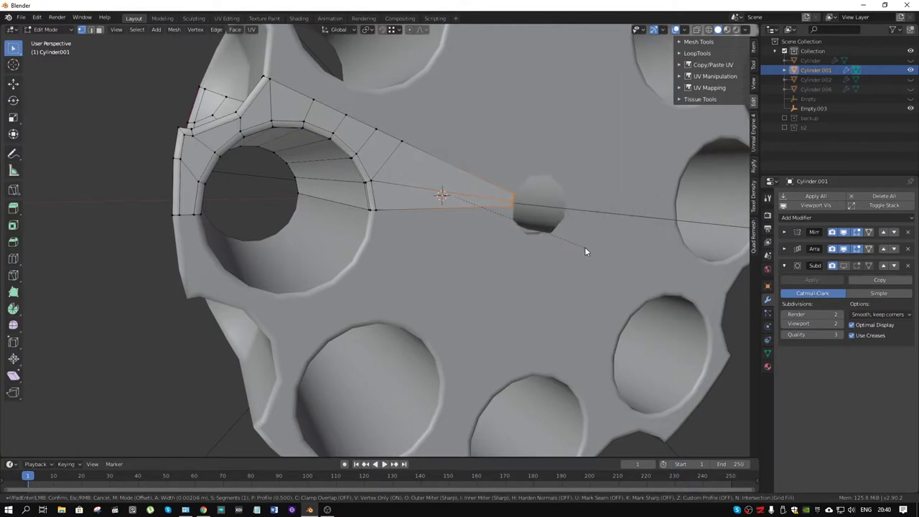
{"action": "left_click", "coordinate": [585, 247]}
{"action": "middle_click_drag", "start_coordinate": [584, 241], "coordinate": [569, 232]}
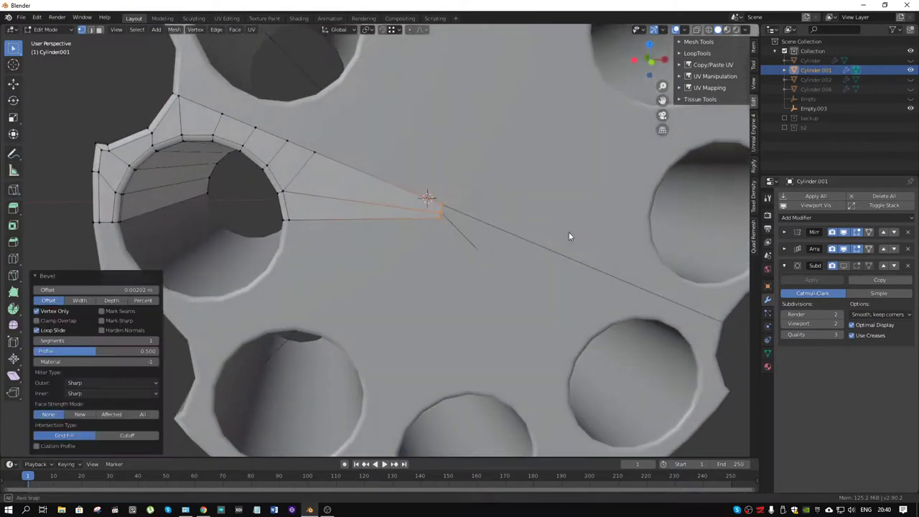
{"action": "left_click", "coordinate": [711, 29]}
{"action": "mouse_move", "coordinate": [491, 184]}
{"action": "middle_mouse_down"}
{"action": "mouse_move", "coordinate": [476, 175]}
{"action": "mouse_move", "coordinate": [459, 191]}
{"action": "middle_mouse_up"}
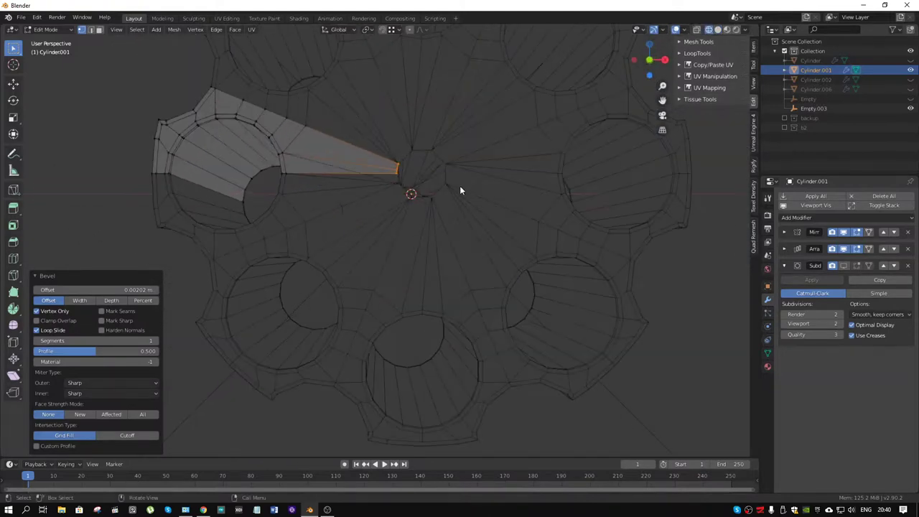
In edge select mode, dissolve the edge at the wedge's inner end.
{"action": "mouse_move", "coordinate": [445, 190]}
{"action": "middle_mouse_down"}
{"action": "mouse_move", "coordinate": [456, 208]}
{"action": "mouse_move", "coordinate": [415, 214]}
{"action": "middle_mouse_up"}
{"action": "key", "text": "2"}
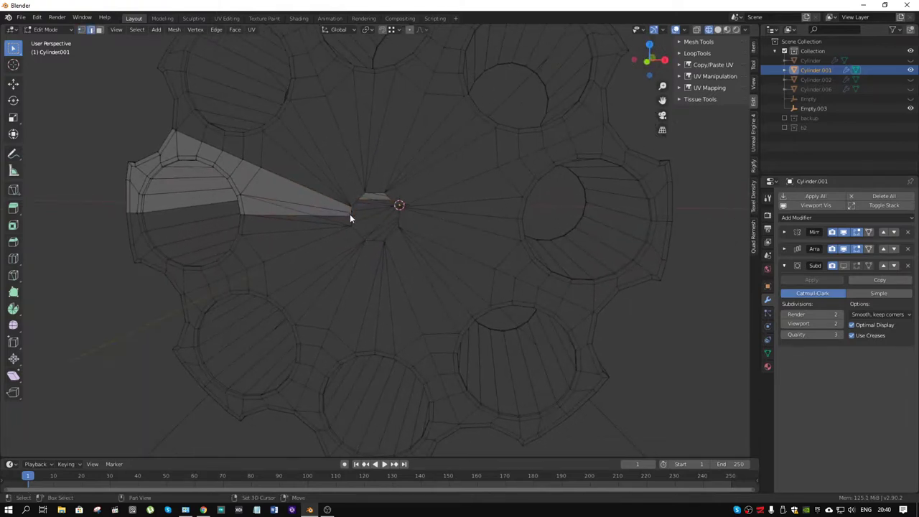
{"action": "scroll", "coordinate": [352, 212], "scroll_direction": "up", "scroll_amount": 3}
{"action": "middle_click_drag", "start_coordinate": [351, 211], "coordinate": [317, 183]}
{"action": "left_click", "coordinate": [351, 192], "text": "alt"}
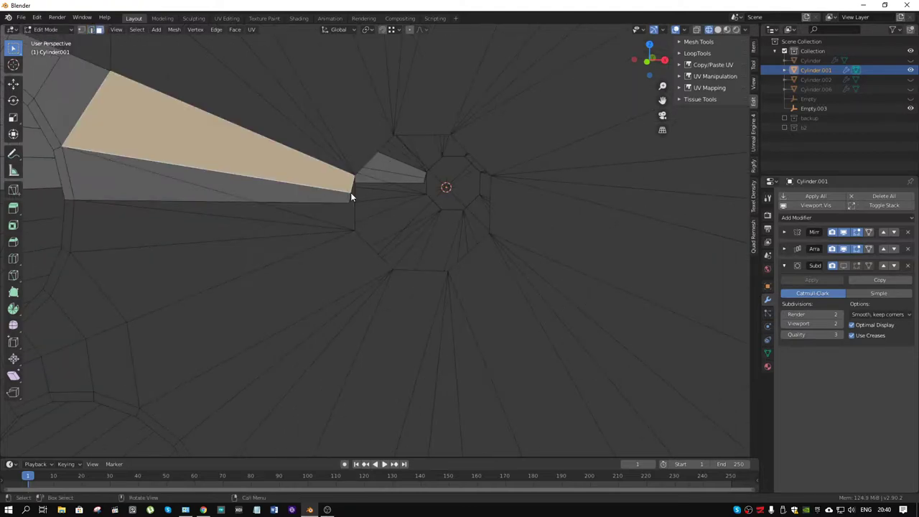
{"action": "left_click", "coordinate": [351, 193]}
{"action": "key", "text": "x"}
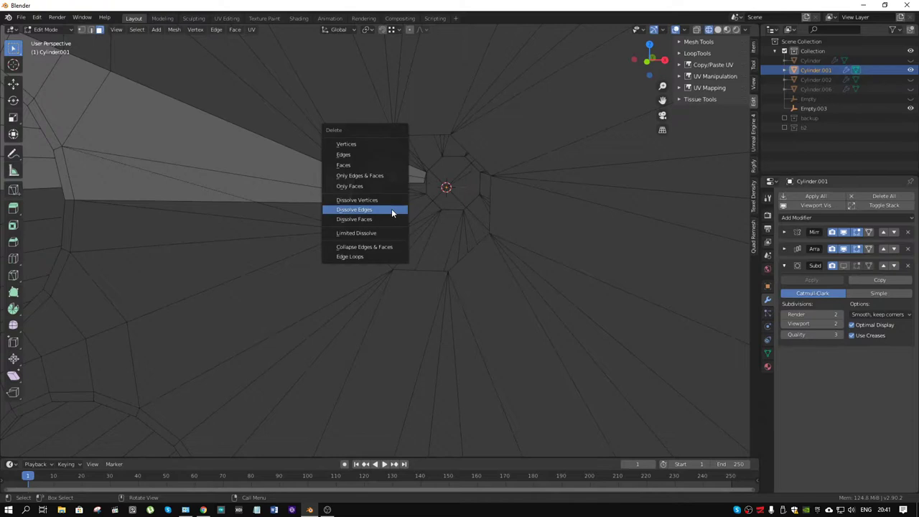
{"action": "left_click", "coordinate": [380, 170]}
Dissolve the extra edges near the wedge and join the tip vertices.
{"action": "scroll", "coordinate": [375, 173], "scroll_direction": "down", "scroll_amount": 3}
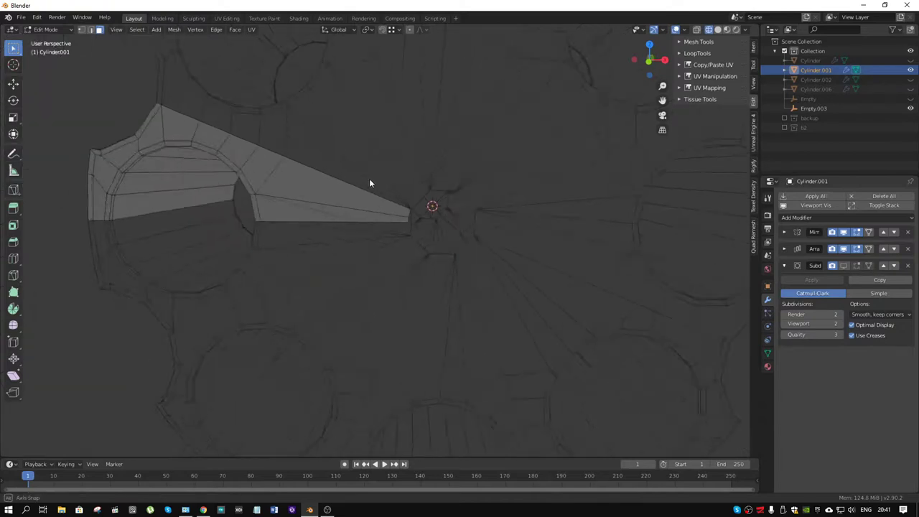
{"action": "mouse_move", "coordinate": [370, 178]}
{"action": "middle_mouse_down"}
{"action": "mouse_move", "coordinate": [553, 182]}
{"action": "mouse_move", "coordinate": [379, 193]}
{"action": "middle_mouse_up"}
{"action": "scroll", "coordinate": [359, 183], "scroll_direction": "up", "scroll_amount": 4}
{"action": "middle_click_drag", "start_coordinate": [333, 176], "coordinate": [344, 161]}
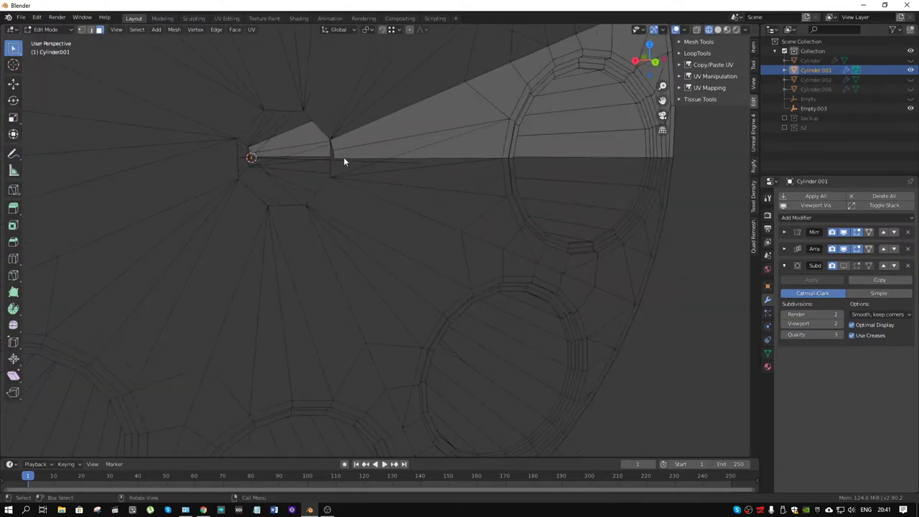
{"action": "key", "text": "x"}
{"action": "left_click", "coordinate": [333, 149]}
{"action": "middle_click_drag", "start_coordinate": [334, 165], "coordinate": [330, 172]}
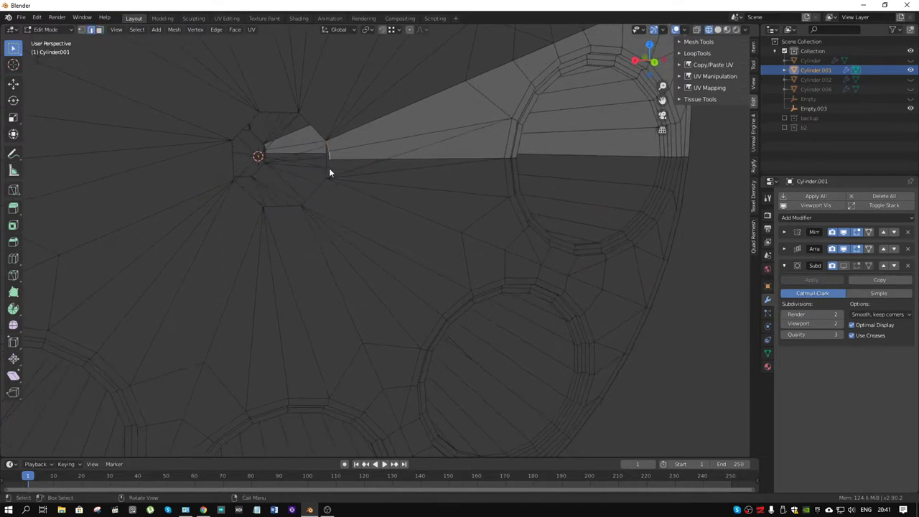
{"action": "left_click", "coordinate": [264, 146], "text": "shift"}
{"action": "key", "text": "j"}
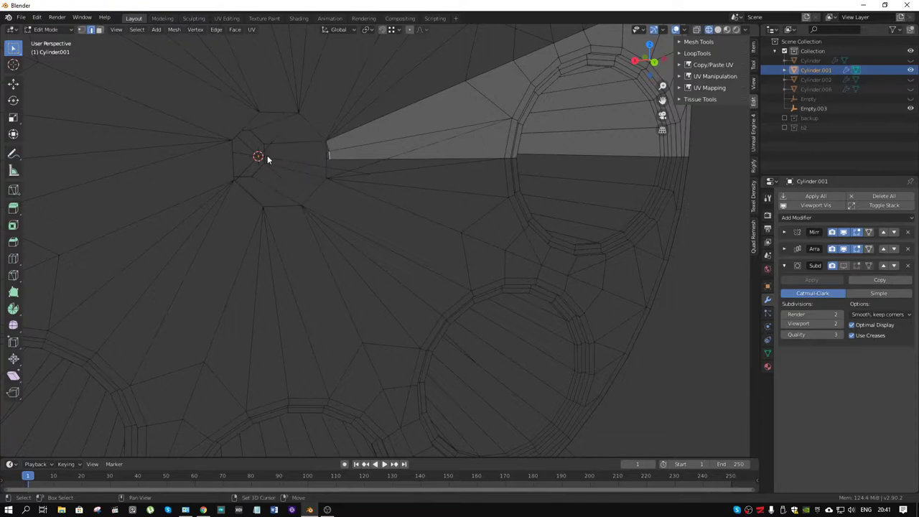
Extrude a small new face from the tip edge toward the mesh centre.
{"action": "middle_click_drag", "start_coordinate": [268, 160], "coordinate": [447, 156]}
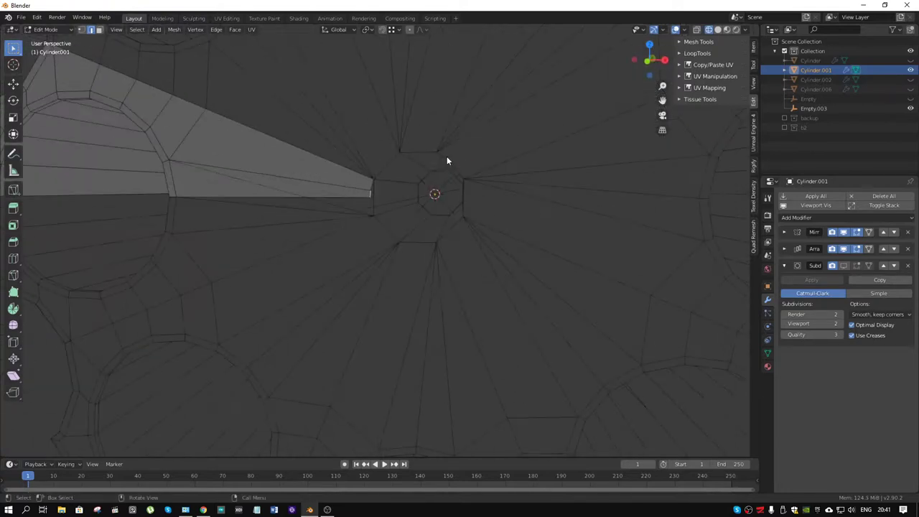
{"action": "scroll", "coordinate": [385, 172], "scroll_direction": "down", "scroll_amount": 4}
{"action": "scroll", "coordinate": [331, 189], "scroll_direction": "up", "scroll_amount": 4}
{"action": "scroll", "coordinate": [331, 191], "scroll_direction": "up", "scroll_amount": 1}
{"action": "mouse_move", "coordinate": [363, 208]}
{"action": "middle_mouse_down"}
{"action": "mouse_move", "coordinate": [395, 212]}
{"action": "mouse_move", "coordinate": [295, 206]}
{"action": "mouse_move", "coordinate": [346, 204]}
{"action": "mouse_move", "coordinate": [303, 178]}
{"action": "mouse_move", "coordinate": [308, 184]}
{"action": "middle_mouse_up"}
{"action": "key", "text": "ctrl"}
{"action": "right_click", "coordinate": [345, 204], "text": "ctrl"}
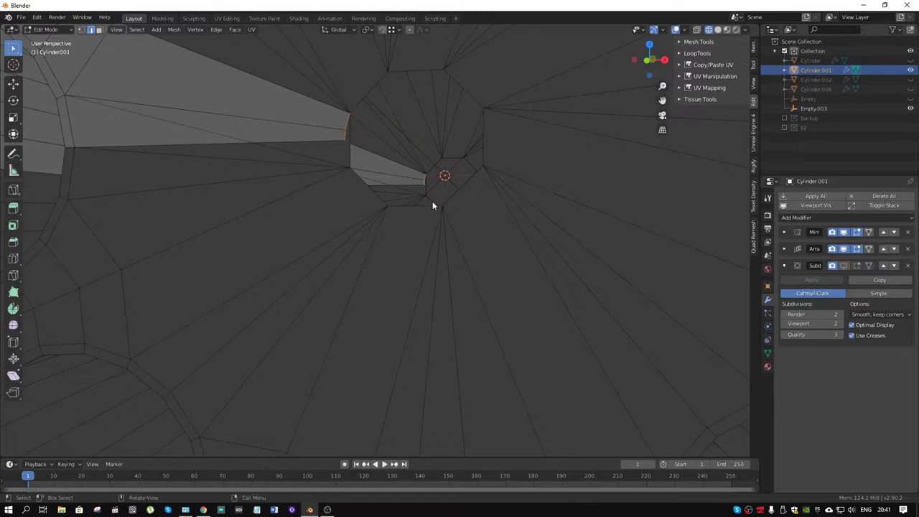
Bridge the two selected edges with Bridge Edge Loops and inspect the new face.
{"action": "key", "text": "F3"}
{"action": "type", "text": "br"}
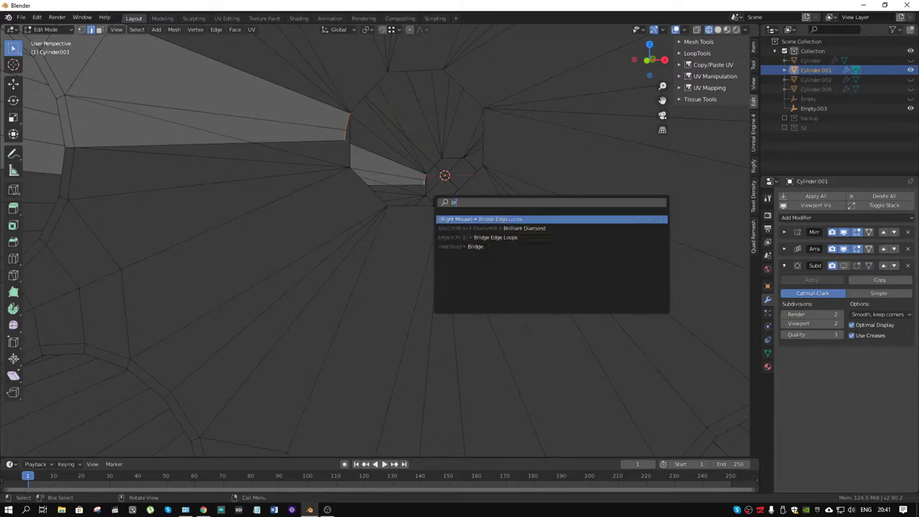
{"action": "key", "text": "Down"}
{"action": "key", "text": "Down"}
{"action": "key", "text": "Return"}
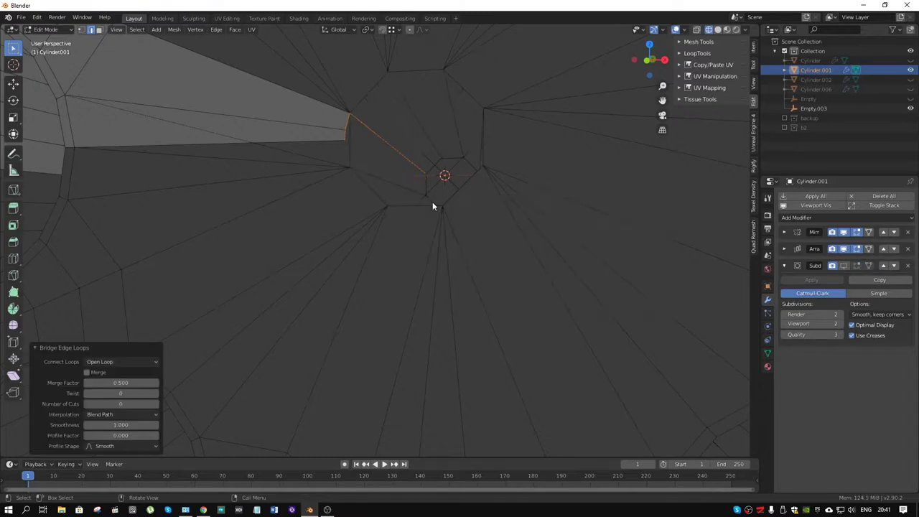
{"action": "scroll", "coordinate": [431, 204], "scroll_direction": "down", "scroll_amount": 5}
{"action": "scroll", "coordinate": [438, 202], "scroll_direction": "down", "scroll_amount": 3}
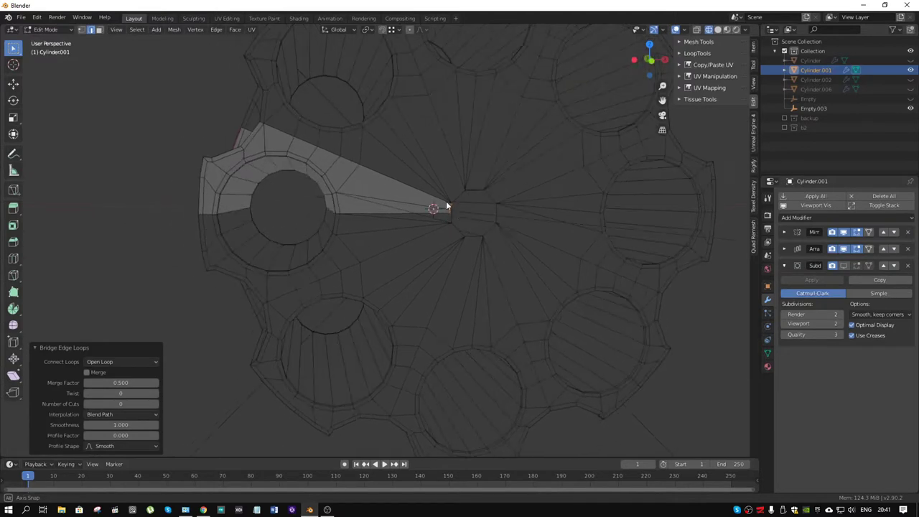
{"action": "scroll", "coordinate": [475, 214], "scroll_direction": "down", "scroll_amount": 2}
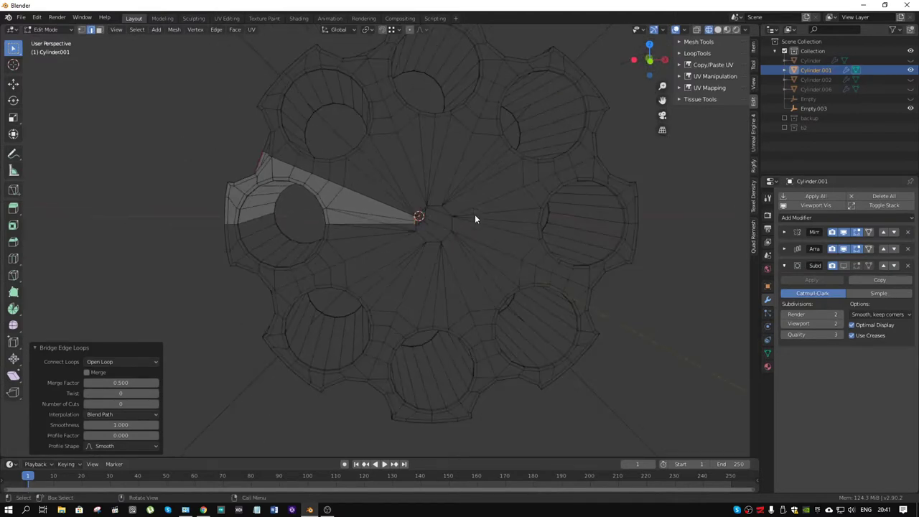
{"action": "scroll", "coordinate": [471, 215], "scroll_direction": "down", "scroll_amount": 1}
{"action": "middle_click_drag", "start_coordinate": [472, 215], "coordinate": [473, 205]}
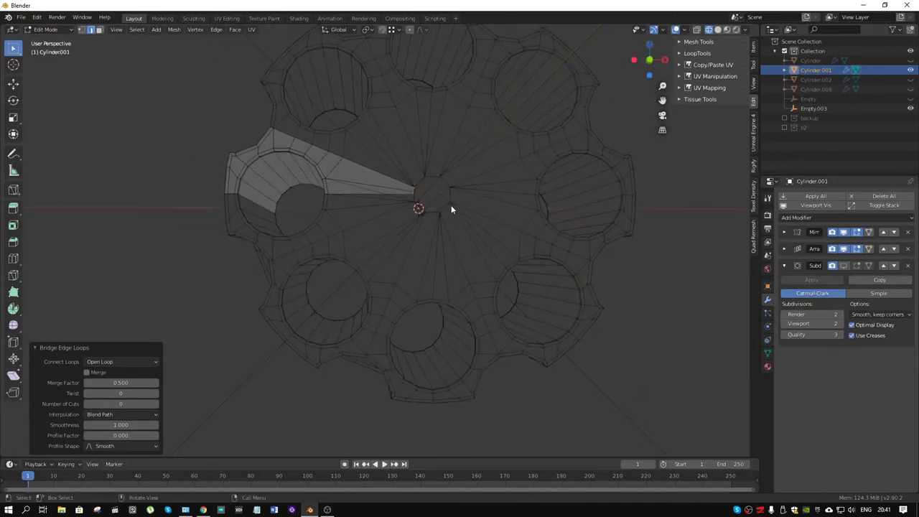
{"action": "scroll", "coordinate": [431, 204], "scroll_direction": "up", "scroll_amount": 3}
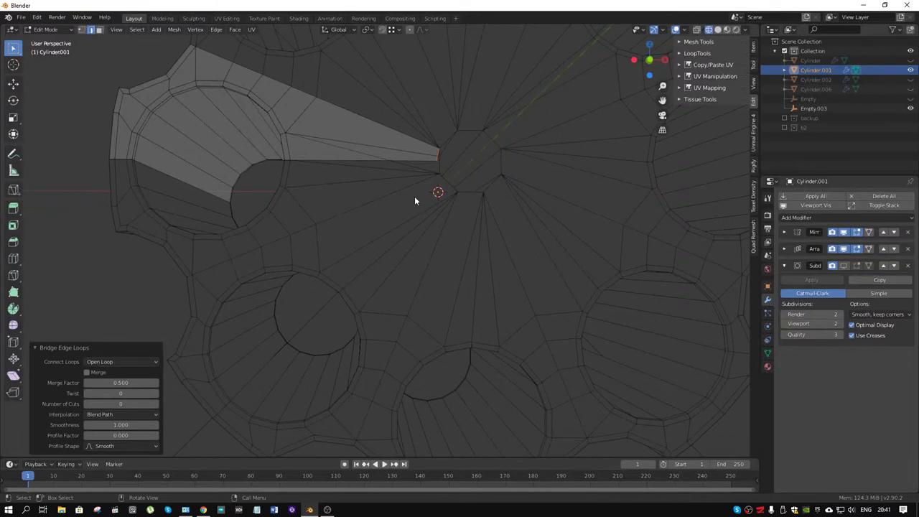
{"action": "middle_click_drag", "start_coordinate": [416, 197], "coordinate": [409, 203]}
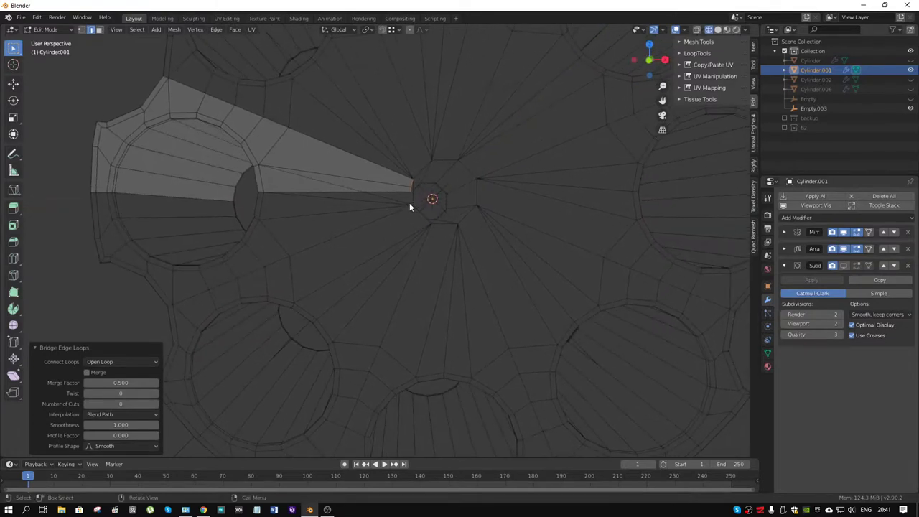
{"action": "mouse_move", "coordinate": [409, 207]}
{"action": "middle_mouse_down"}
{"action": "mouse_move", "coordinate": [437, 209]}
{"action": "mouse_move", "coordinate": [433, 226]}
{"action": "middle_mouse_up"}
Click near the centre, clear the selection and return to edge select mode.
{"action": "left_click", "coordinate": [473, 286], "text": "ctrl"}
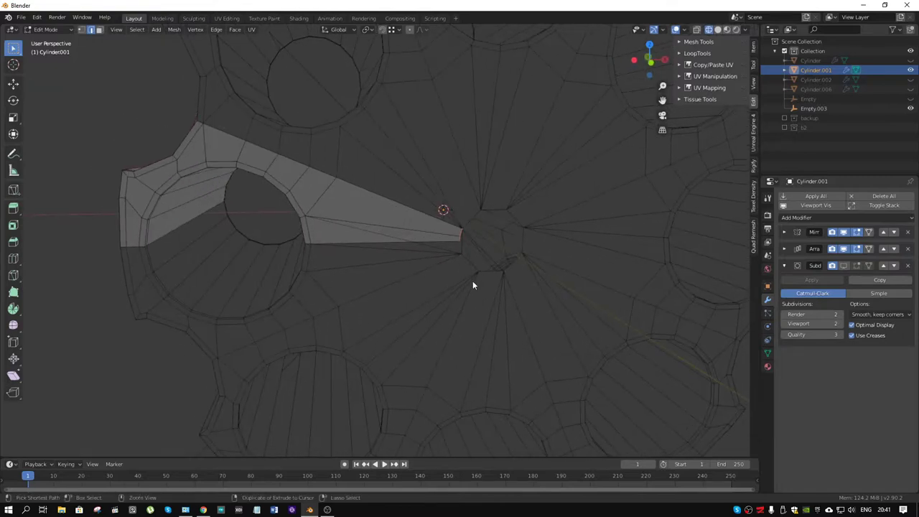
{"action": "key", "text": "alt+a"}
{"action": "key", "text": "3"}
{"action": "key", "text": "ctrl+z"}
{"action": "key", "text": "ctrl+z"}
{"action": "key", "text": "ctrl+z"}
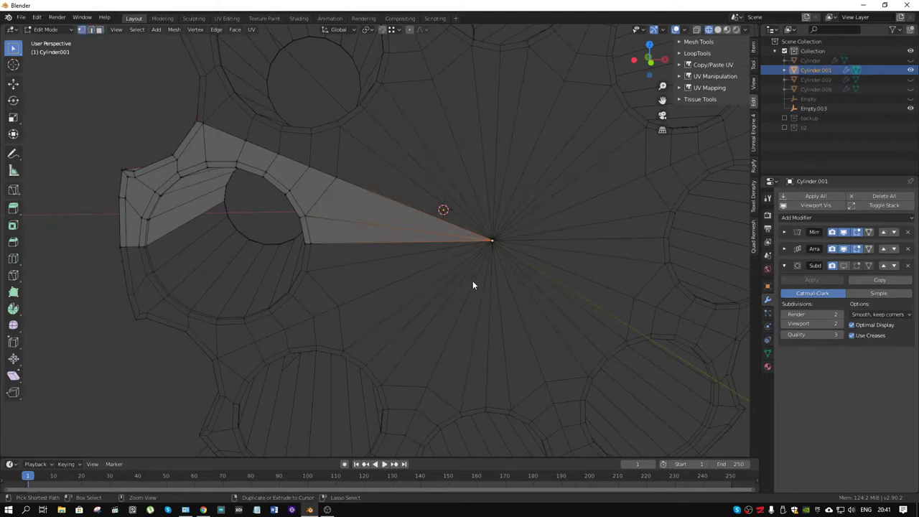
{"action": "scroll", "coordinate": [477, 274], "scroll_direction": "down", "scroll_amount": 3}
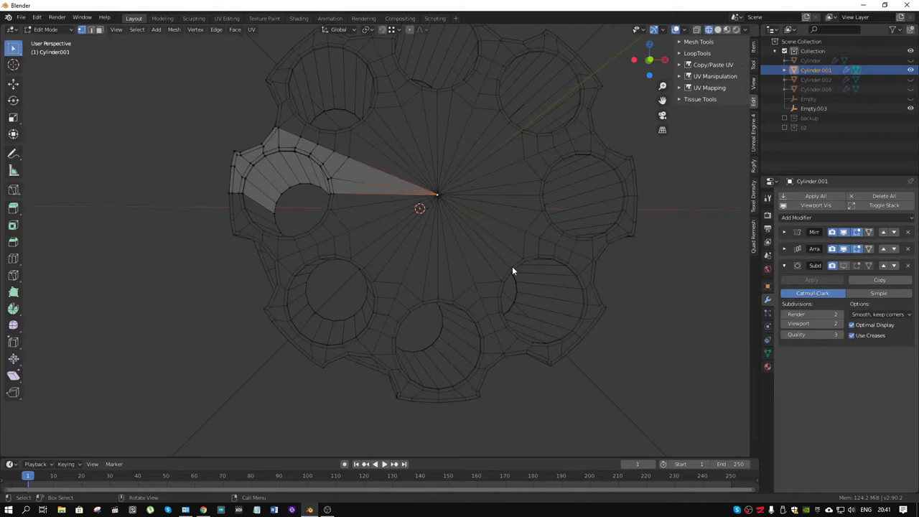
{"action": "scroll", "coordinate": [427, 191], "scroll_direction": "up", "scroll_amount": 4}
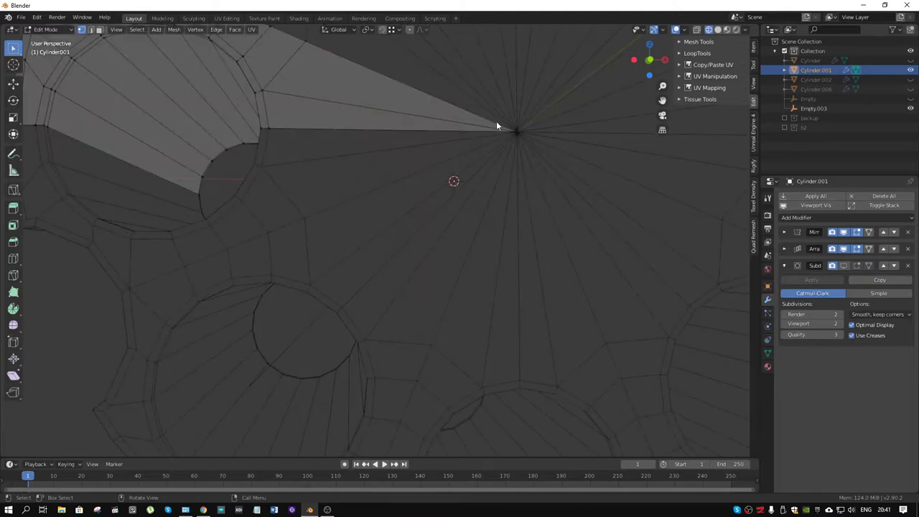
Knife-cut a new edge across the wedge's upper, middle and bottom edges near its tip.
{"action": "mouse_move", "coordinate": [526, 129]}
{"action": "middle_mouse_down"}
{"action": "mouse_move", "coordinate": [410, 132]}
{"action": "mouse_move", "coordinate": [410, 152]}
{"action": "middle_mouse_up"}
{"action": "key", "text": "ctrl+r"}
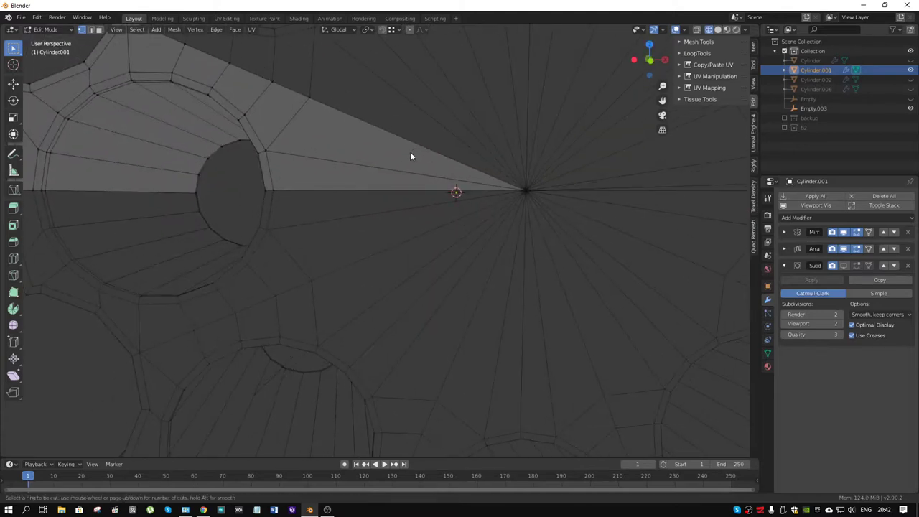
{"action": "middle_click_drag", "start_coordinate": [349, 157], "coordinate": [313, 166]}
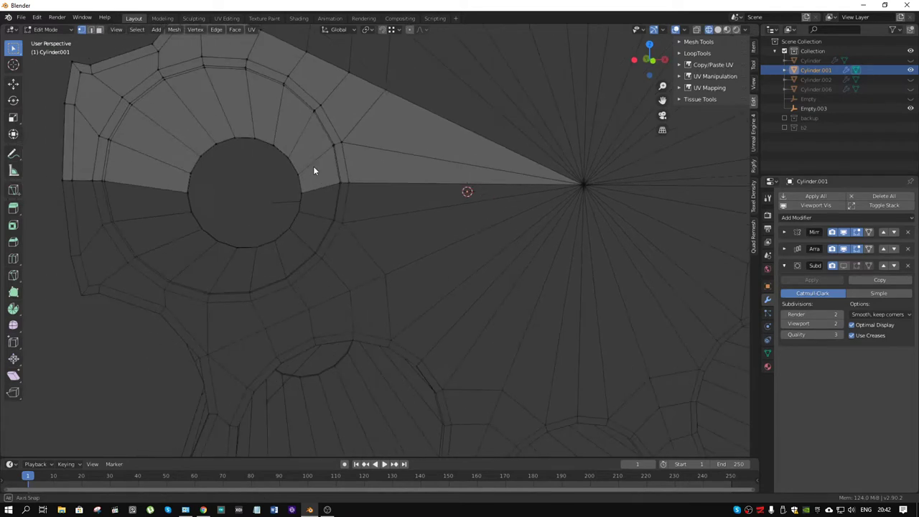
{"action": "key", "text": "ctrl+r"}
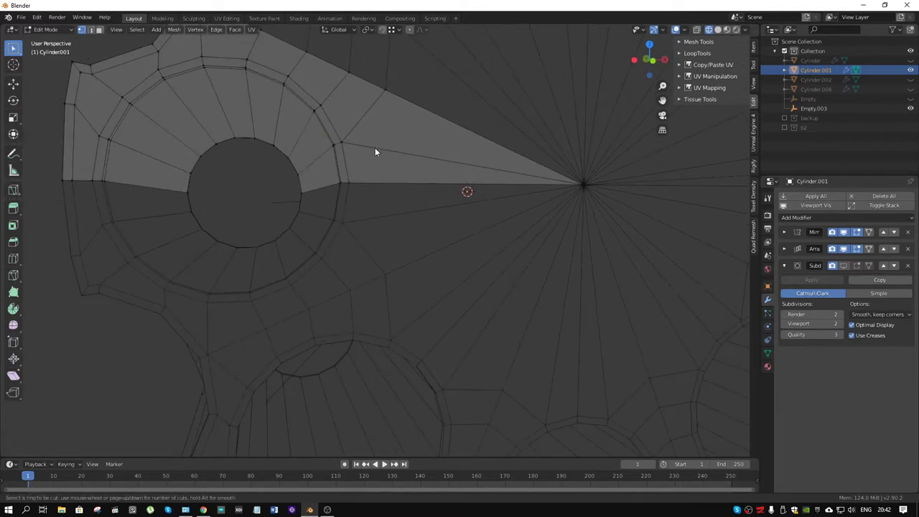
{"action": "middle_click_drag", "start_coordinate": [418, 141], "coordinate": [409, 148]}
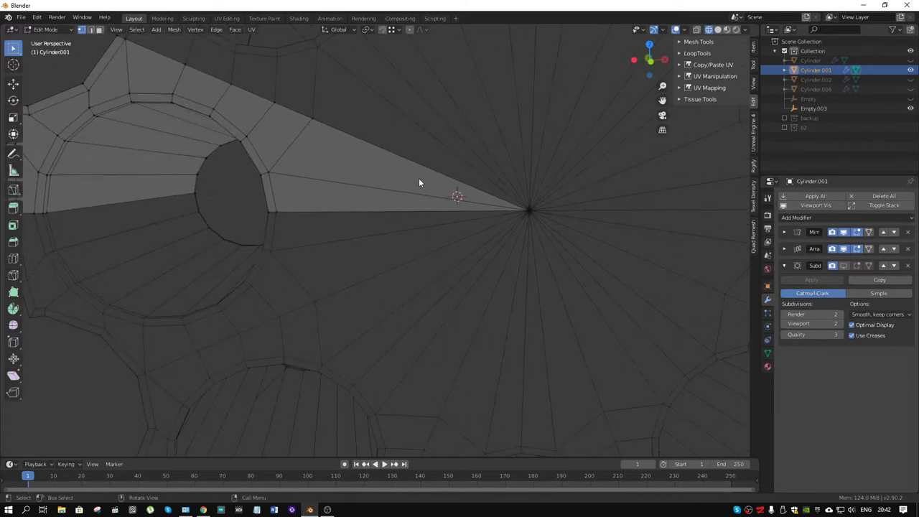
{"action": "key", "text": "k"}
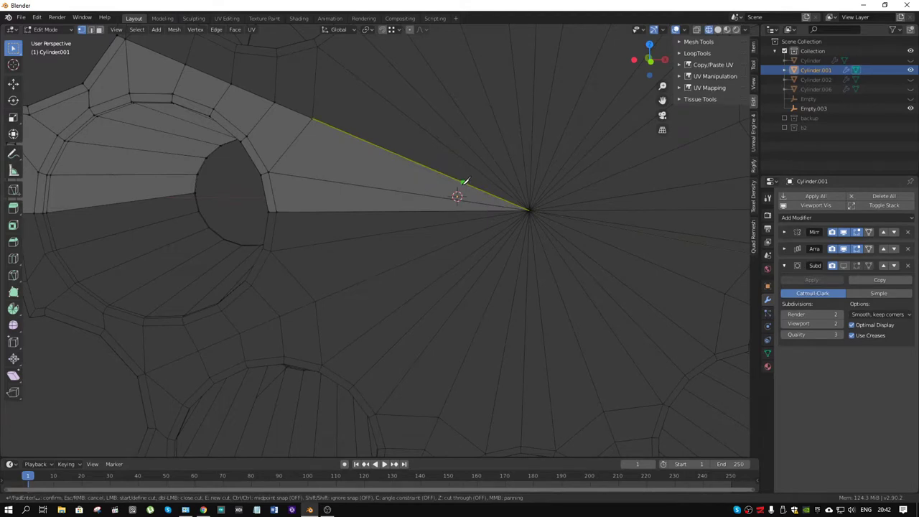
{"action": "left_click", "coordinate": [464, 183]}
{"action": "left_click", "coordinate": [456, 197]}
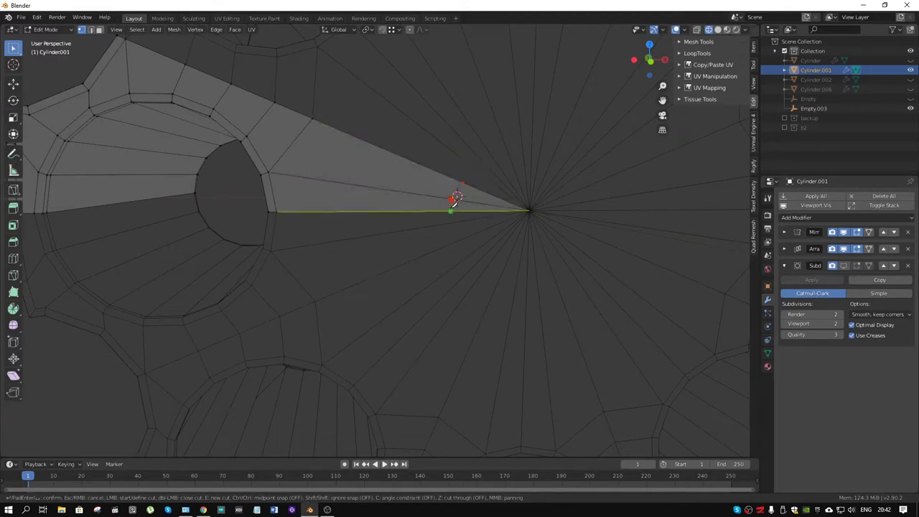
{"action": "left_click", "coordinate": [452, 210]}
{"action": "key", "text": "Return"}
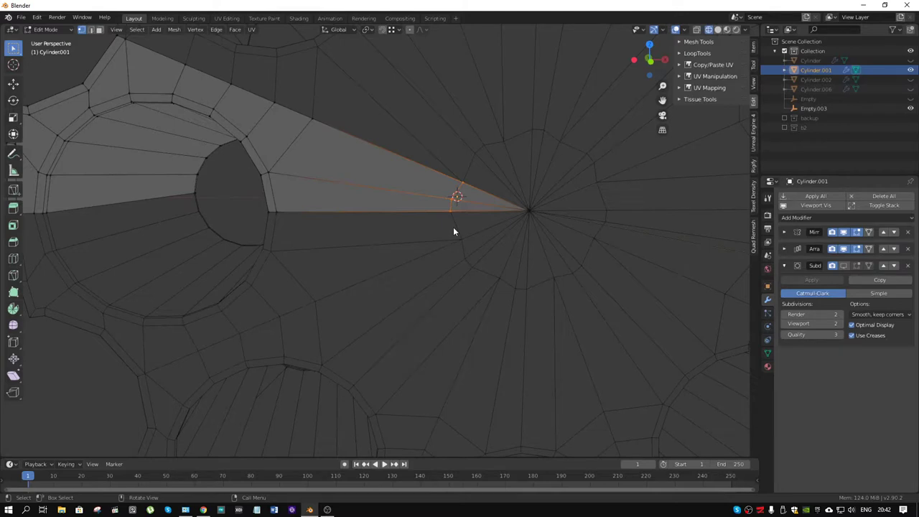
Clear the selection and return to Object Mode.
{"action": "key", "text": "alt+a"}
{"action": "scroll", "coordinate": [453, 227], "scroll_direction": "down", "scroll_amount": 5}
{"action": "mouse_move", "coordinate": [452, 227]}
{"action": "middle_mouse_down", "text": "shift"}
{"action": "mouse_move", "coordinate": [417, 219]}
{"action": "mouse_move", "coordinate": [558, 224]}
{"action": "mouse_move", "coordinate": [433, 232]}
{"action": "mouse_move", "coordinate": [490, 234]}
{"action": "mouse_move", "coordinate": [468, 236]}
{"action": "mouse_move", "coordinate": [676, 130]}
{"action": "middle_mouse_up", "text": "shift"}
{"action": "key", "text": "ctrl+Tab"}
{"action": "left_click", "coordinate": [390, 228]}
Turn off X-ray and show the model in solid shading.
{"action": "key", "text": "alt+z"}
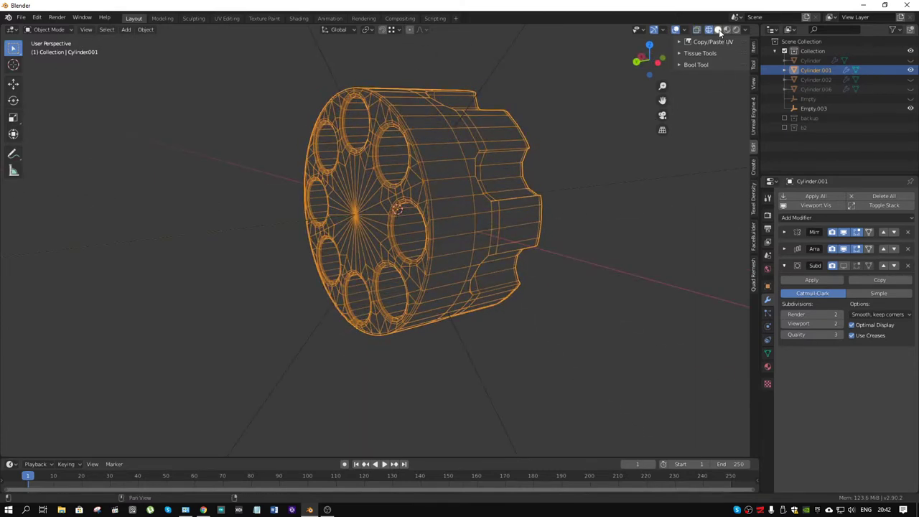
{"action": "left_click", "coordinate": [718, 30]}
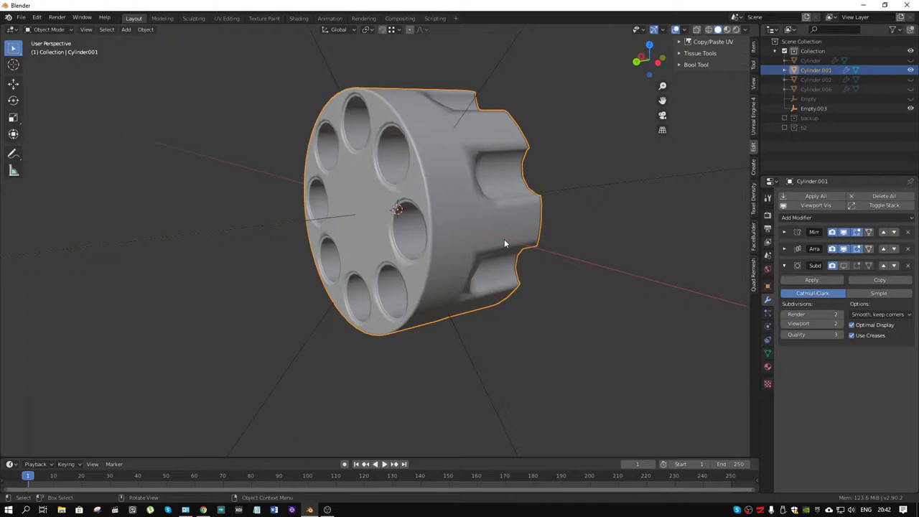
{"action": "mouse_move", "coordinate": [504, 239]}
{"action": "middle_mouse_down"}
{"action": "mouse_move", "coordinate": [647, 248]}
{"action": "mouse_move", "coordinate": [521, 233]}
{"action": "middle_mouse_up"}
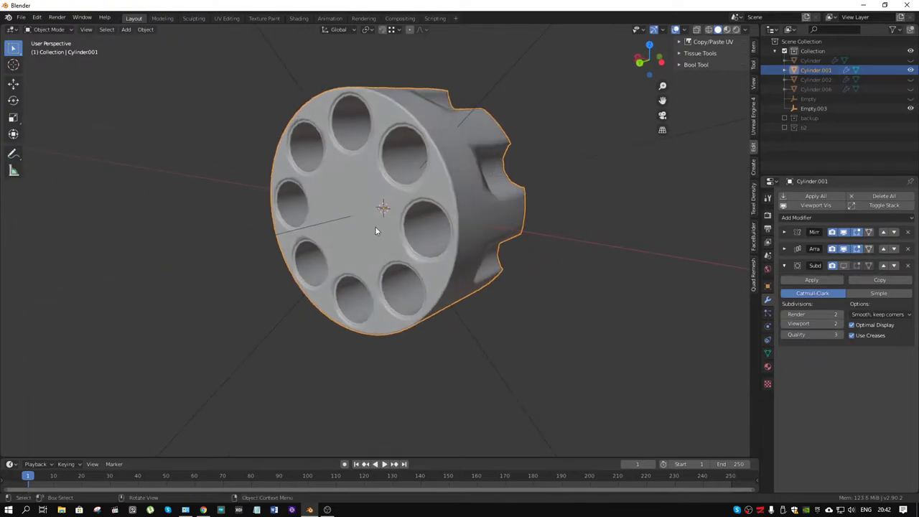
Add an 8-sided cylinder rotated 90° on X, 0.029 m deep, radius 0.0025 m.
{"action": "key", "text": "shift+a"}
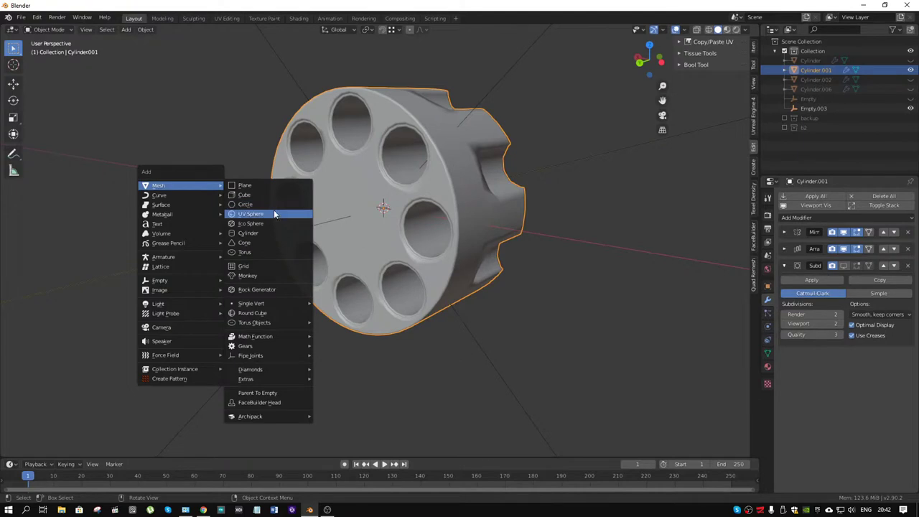
{"action": "left_click", "coordinate": [273, 232]}
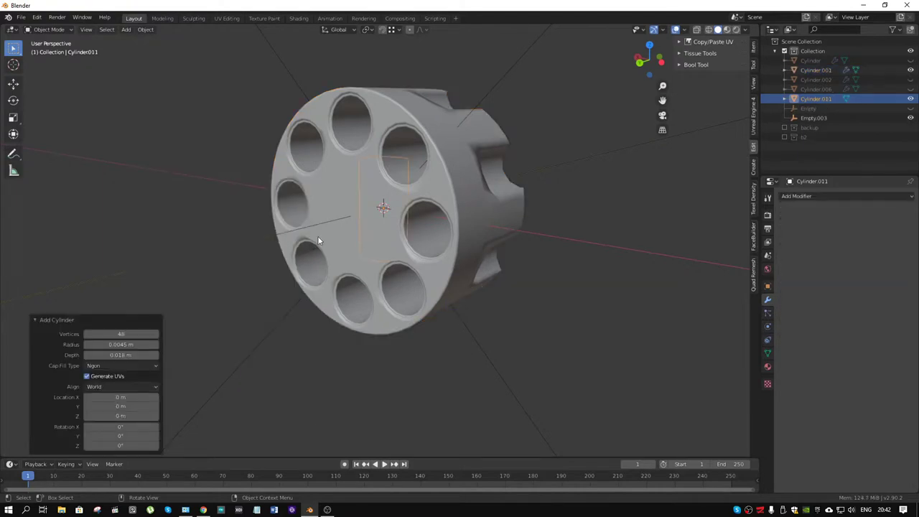
{"action": "left_click", "coordinate": [130, 428]}
{"action": "type", "text": "90"}
{"action": "key", "text": "Return"}
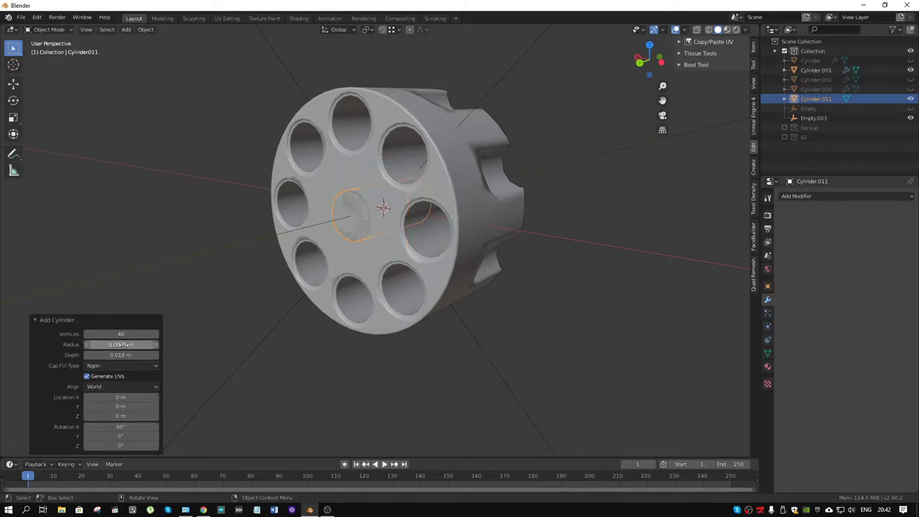
{"action": "left_click_drag", "start_coordinate": [119, 355], "coordinate": [129, 355]}
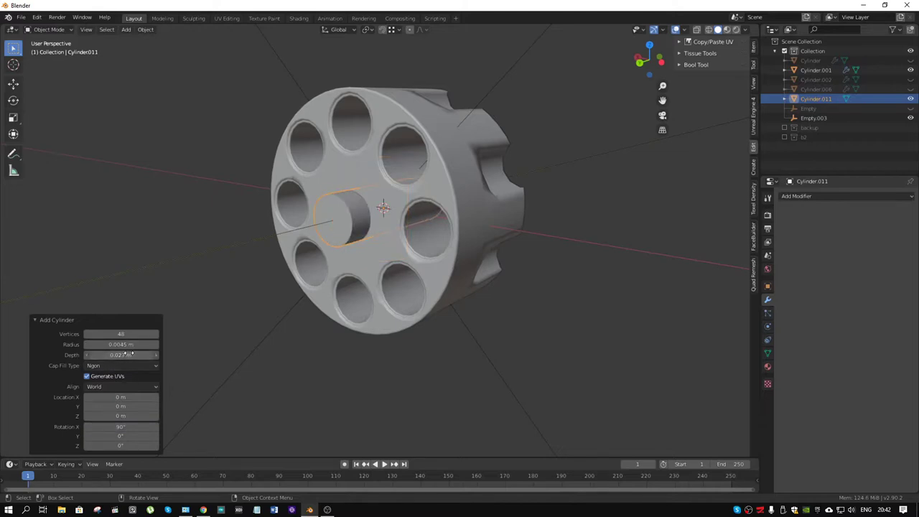
{"action": "left_click", "coordinate": [128, 335]}
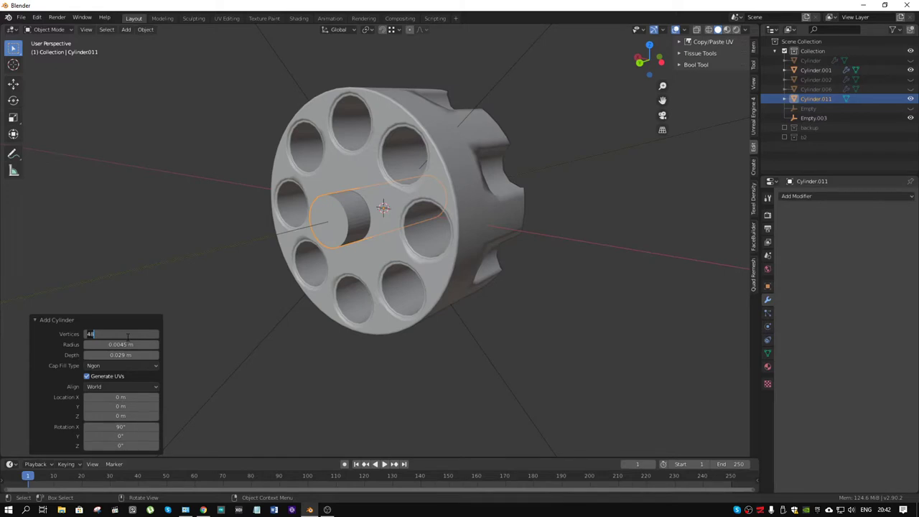
{"action": "type", "text": "8"}
{"action": "type", "text": "6"}
{"action": "key", "text": "Return"}
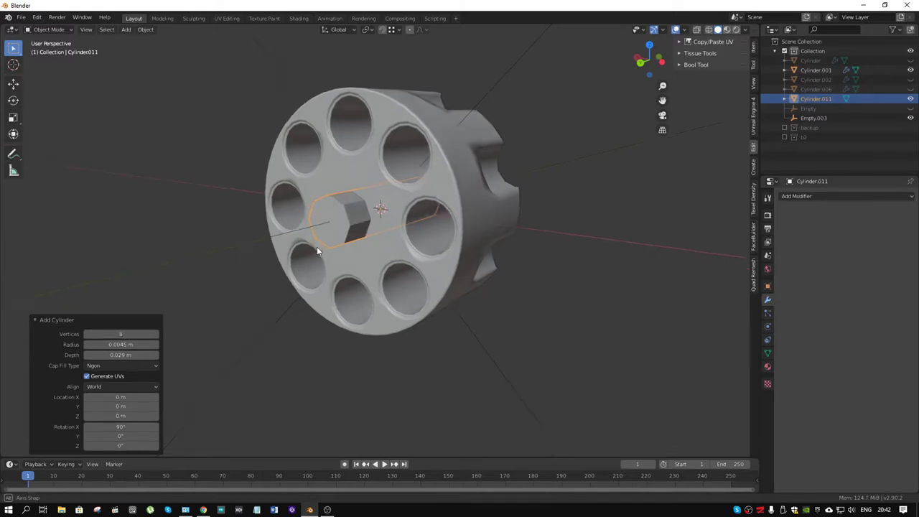
{"action": "middle_click_drag", "start_coordinate": [317, 247], "coordinate": [338, 242]}
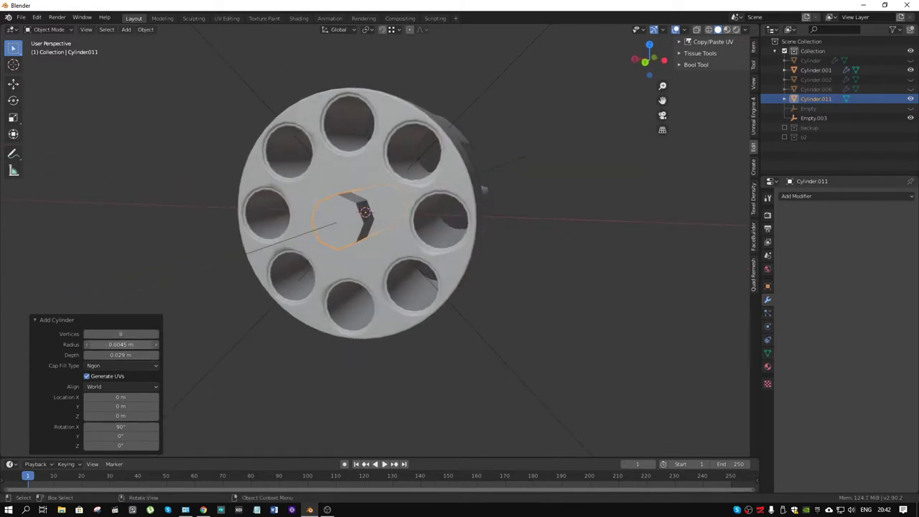
{"action": "left_click_drag", "start_coordinate": [105, 345], "coordinate": [104, 345]}
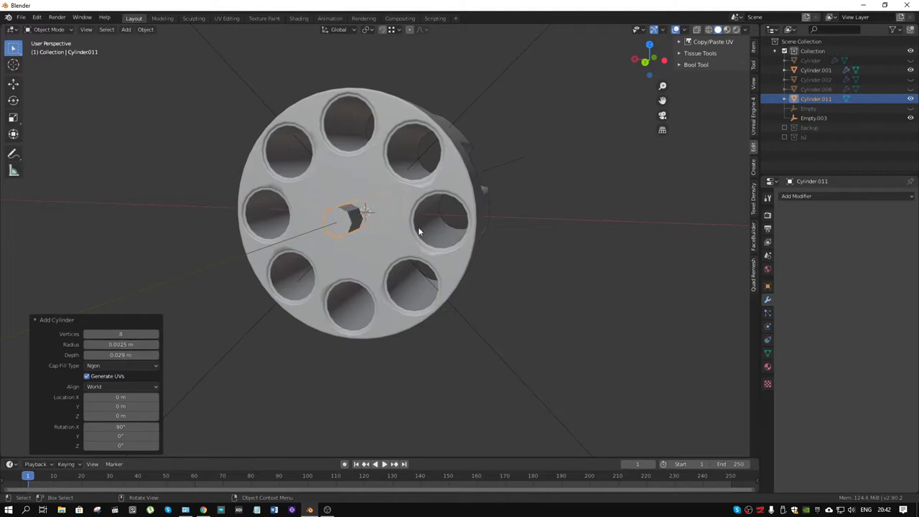
Subtract the pin from Cylinder.001 with a Bool Tool Difference placed above Subdivision.
{"action": "left_click", "coordinate": [457, 177], "text": "shift"}
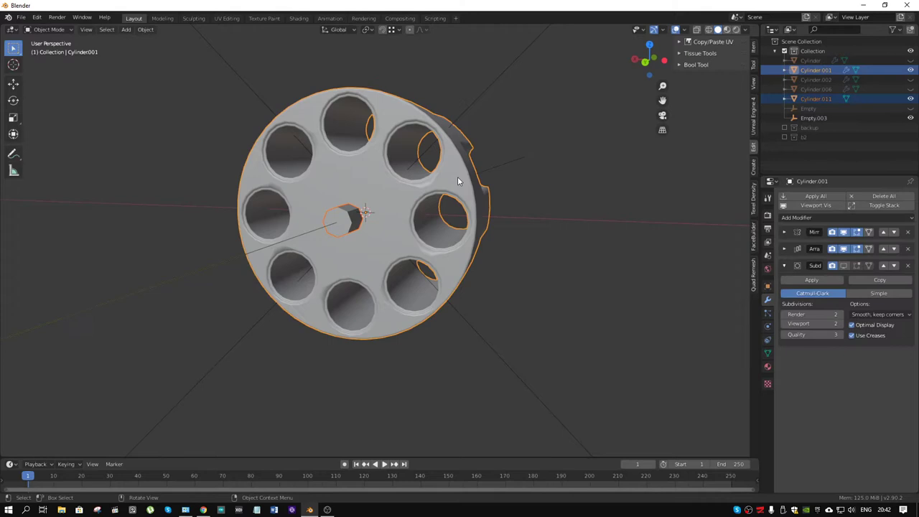
{"action": "key", "text": "ctrl+shift+minus"}
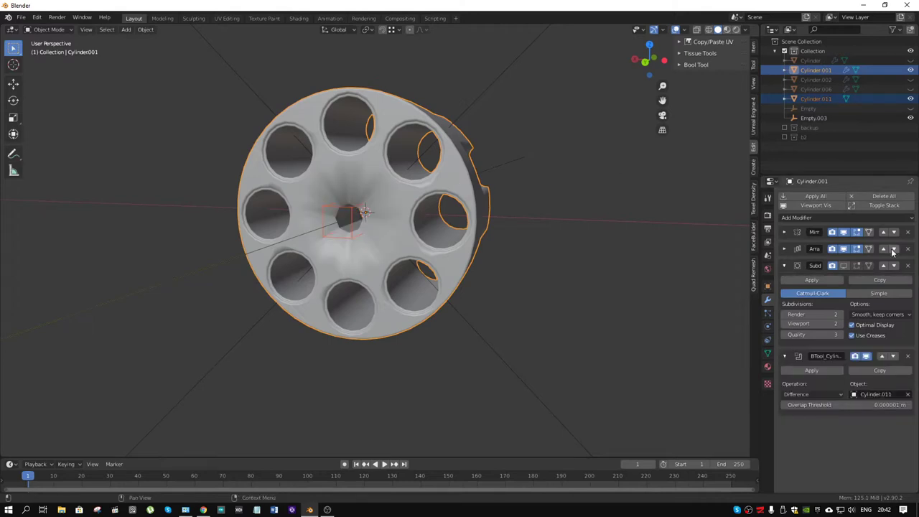
{"action": "left_click", "coordinate": [883, 357]}
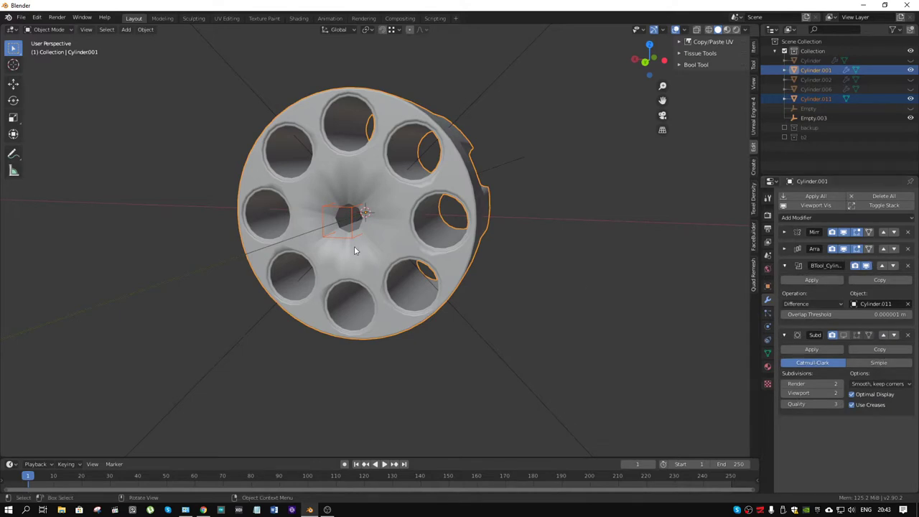
Switch to wireframe shading and orbit to face the axle hole head-on.
{"action": "scroll", "coordinate": [354, 245], "scroll_direction": "up", "scroll_amount": 2}
{"action": "scroll", "coordinate": [347, 240], "scroll_direction": "up", "scroll_amount": 2}
{"action": "mouse_move", "coordinate": [367, 188]}
{"action": "middle_mouse_down"}
{"action": "mouse_move", "coordinate": [397, 182]}
{"action": "mouse_move", "coordinate": [364, 184]}
{"action": "middle_mouse_up"}
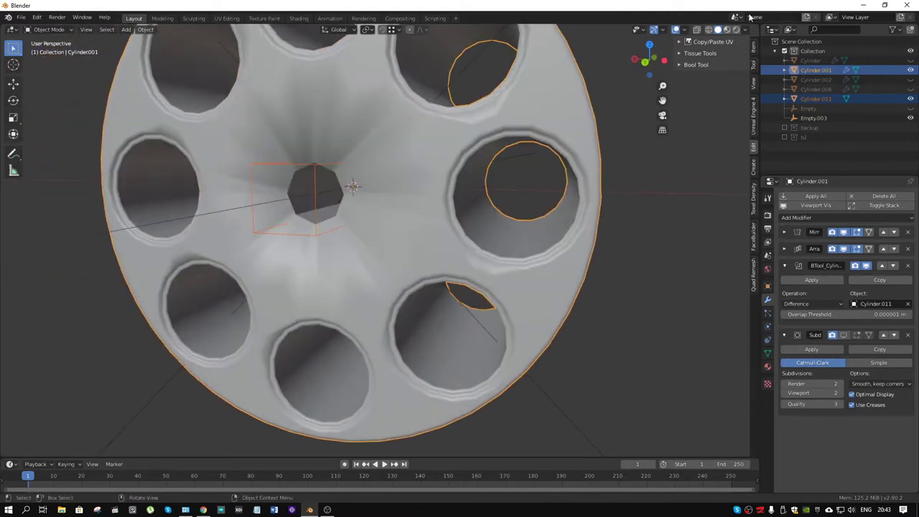
{"action": "left_click", "coordinate": [709, 29]}
{"action": "mouse_move", "coordinate": [459, 115]}
{"action": "middle_mouse_down"}
{"action": "mouse_move", "coordinate": [357, 139]}
{"action": "mouse_move", "coordinate": [375, 138]}
{"action": "mouse_move", "coordinate": [336, 157]}
{"action": "mouse_move", "coordinate": [349, 157]}
{"action": "mouse_move", "coordinate": [375, 211]}
{"action": "middle_mouse_up"}
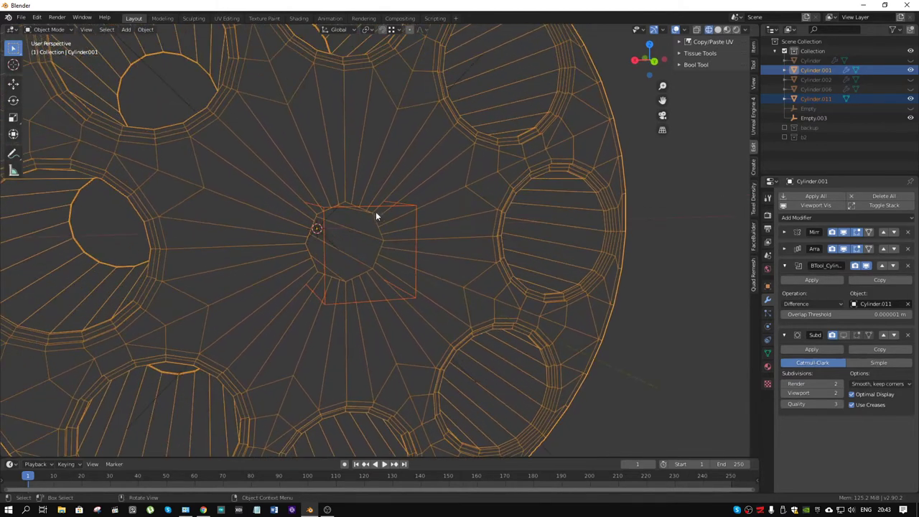
{"action": "scroll", "coordinate": [376, 215], "scroll_direction": "up", "scroll_amount": 1}
Add an edge loop to the Cylinder.011 cutter and slide it near one end.
{"action": "left_click", "coordinate": [426, 212]}
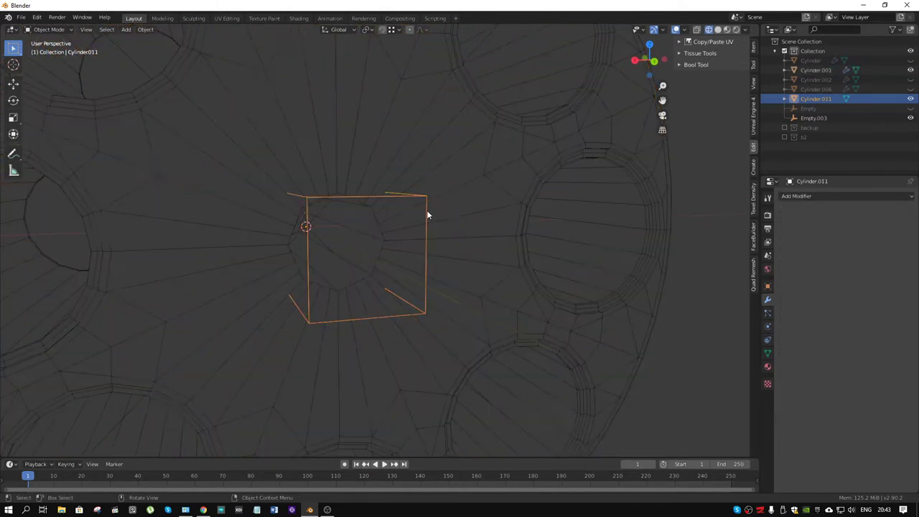
{"action": "mouse_move", "coordinate": [422, 212]}
{"action": "middle_mouse_down"}
{"action": "mouse_move", "coordinate": [348, 213]}
{"action": "mouse_move", "coordinate": [287, 236]}
{"action": "mouse_move", "coordinate": [317, 225]}
{"action": "middle_mouse_up"}
{"action": "key", "text": "ctrl+Tab"}
{"action": "left_click", "coordinate": [356, 230]}
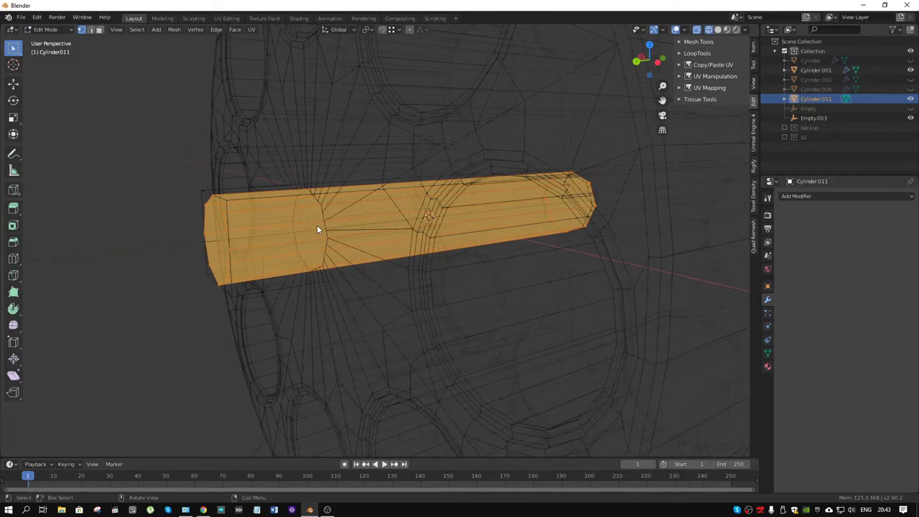
{"action": "key", "text": "ctrl+r"}
{"action": "left_click", "coordinate": [291, 210]}
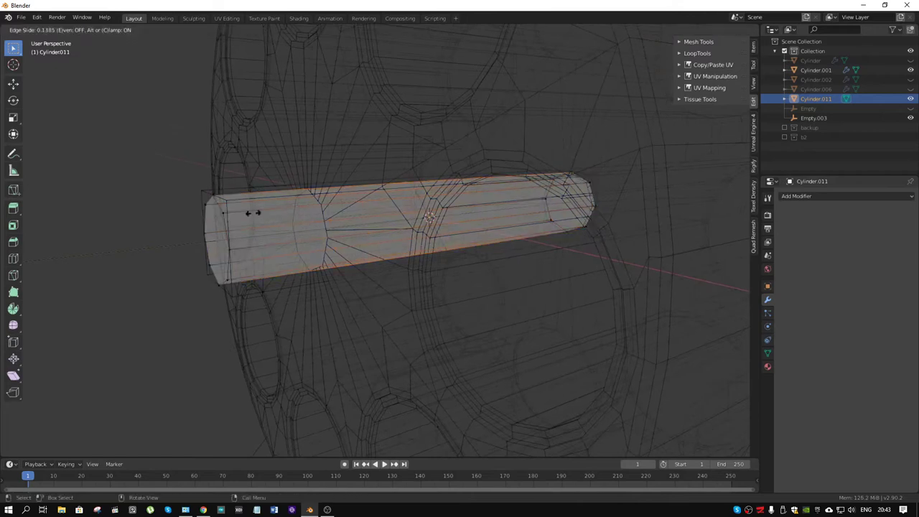
{"action": "left_click", "coordinate": [182, 225]}
{"action": "mouse_move", "coordinate": [221, 225]}
{"action": "middle_mouse_down"}
{"action": "mouse_move", "coordinate": [493, 213]}
{"action": "mouse_move", "coordinate": [642, 225]}
{"action": "mouse_move", "coordinate": [394, 227]}
{"action": "middle_mouse_up"}
{"action": "key", "text": "g"}
{"action": "key", "text": "g"}
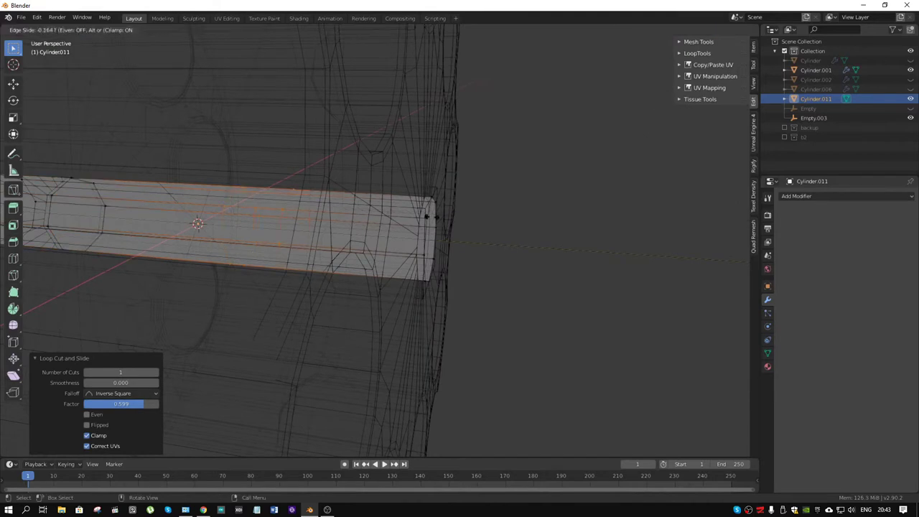
{"action": "left_click", "coordinate": [568, 231]}
{"action": "mouse_move", "coordinate": [414, 206]}
{"action": "middle_mouse_down"}
{"action": "mouse_move", "coordinate": [448, 198]}
{"action": "mouse_move", "coordinate": [434, 208]}
{"action": "mouse_move", "coordinate": [486, 210]}
{"action": "middle_mouse_up"}
Return to Object Mode and select the main Cylinder.001.
{"action": "key", "text": "ctrl+Tab"}
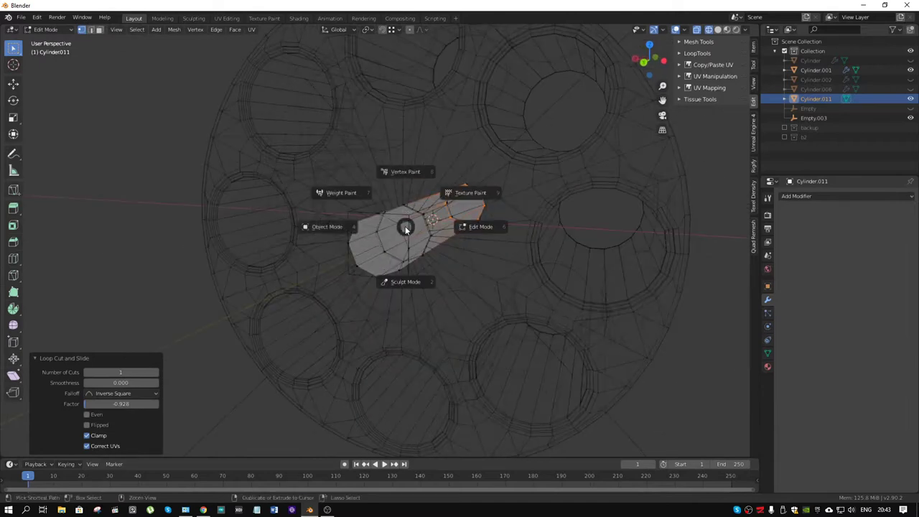
{"action": "left_click", "coordinate": [345, 229]}
{"action": "mouse_move", "coordinate": [344, 228]}
{"action": "middle_mouse_down"}
{"action": "mouse_move", "coordinate": [457, 241]}
{"action": "mouse_move", "coordinate": [478, 210]}
{"action": "mouse_move", "coordinate": [426, 208]}
{"action": "middle_mouse_up"}
{"action": "scroll", "coordinate": [463, 218], "scroll_direction": "up", "scroll_amount": 3}
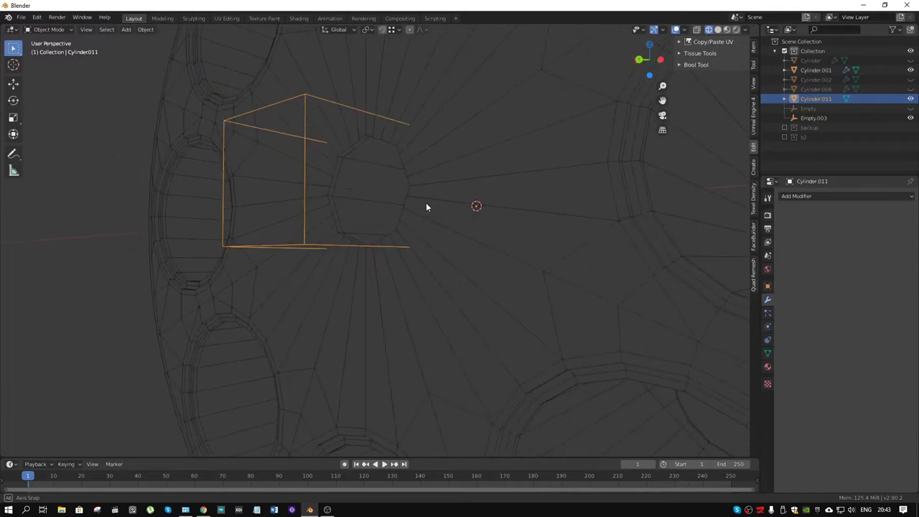
{"action": "scroll", "coordinate": [426, 202], "scroll_direction": "down", "scroll_amount": 3}
{"action": "key", "text": "z"}
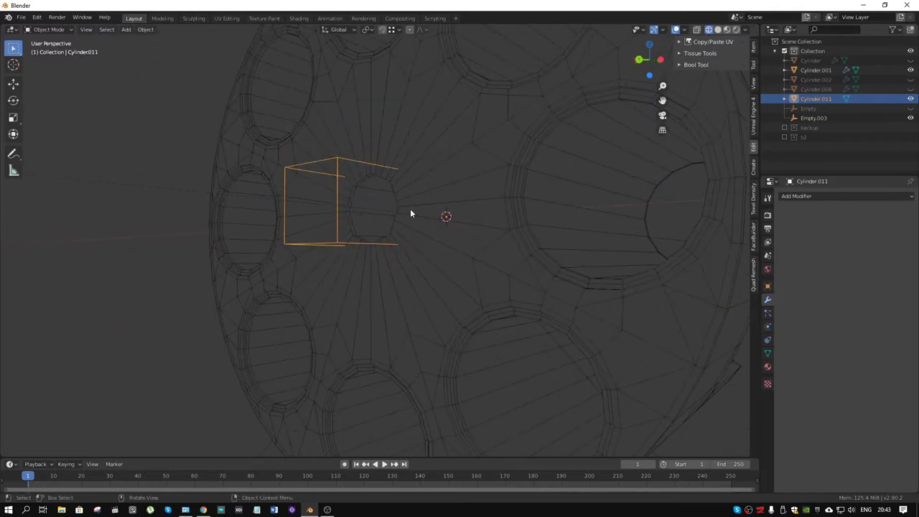
{"action": "scroll", "coordinate": [438, 198], "scroll_direction": "down", "scroll_amount": 3}
{"action": "left_click", "coordinate": [431, 189]}
Enter Edit Mode on Cylinder.001 and zoom in on the centre vertex.
{"action": "key", "text": "ctrl+Tab"}
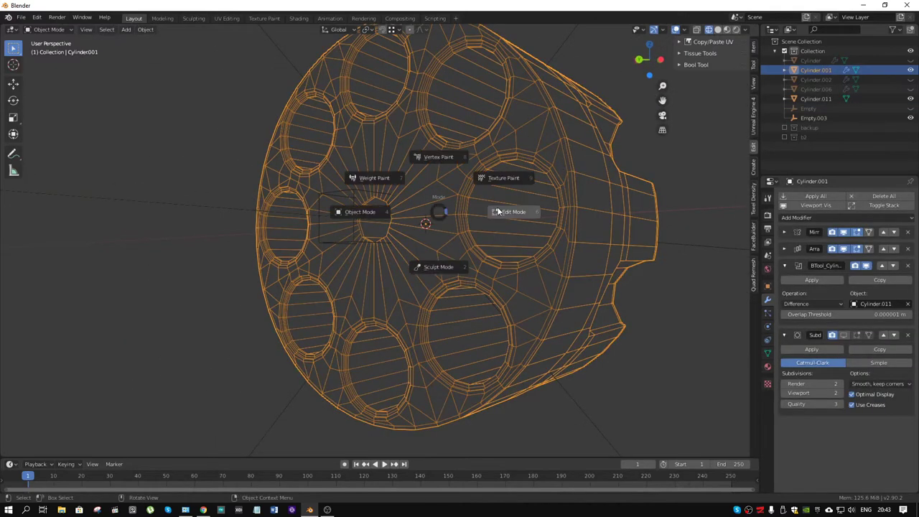
{"action": "left_click", "coordinate": [498, 212]}
{"action": "scroll", "coordinate": [415, 208], "scroll_direction": "up", "scroll_amount": 5}
{"action": "middle_click_drag", "start_coordinate": [382, 205], "coordinate": [440, 170], "text": "shift"}
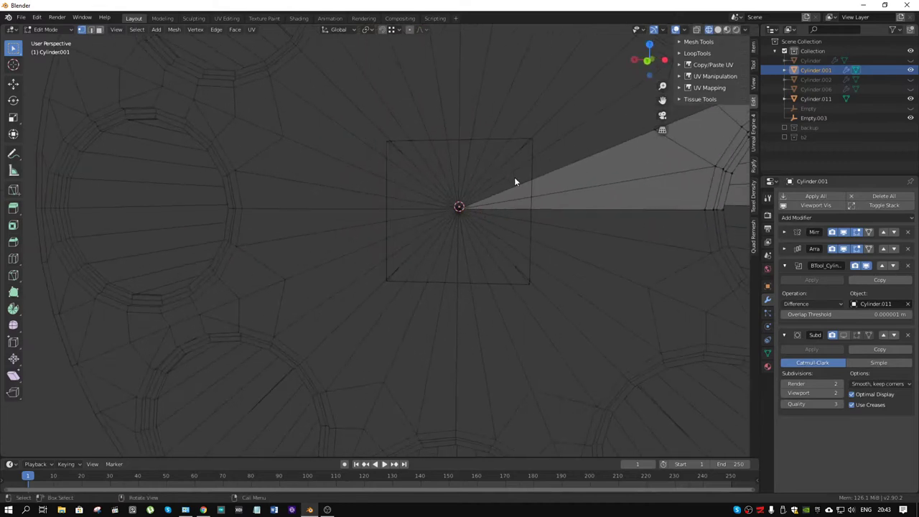
{"action": "key", "text": "ctrl+r"}
{"action": "key", "text": "Escape"}
In Front view, knife-cut across the wedge's upper, middle and bottom edges.
{"action": "key", "text": "KP_1"}
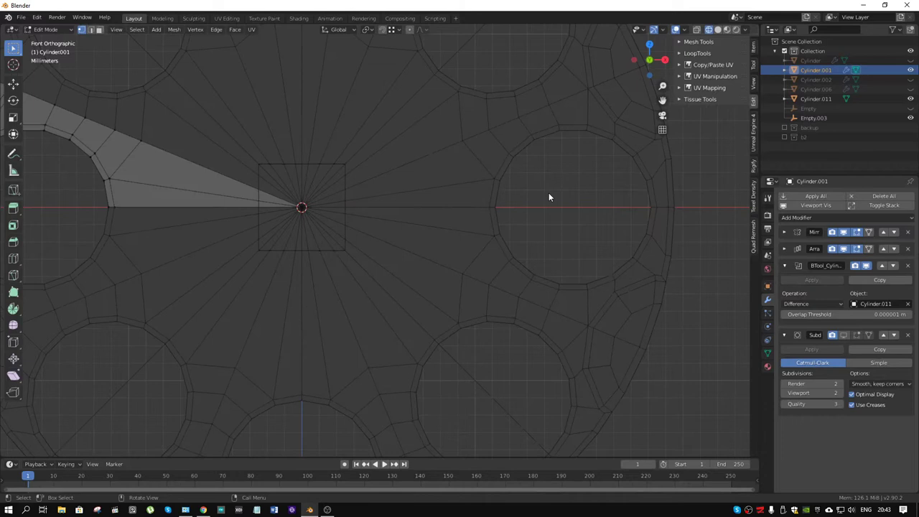
{"action": "scroll", "coordinate": [185, 168], "scroll_direction": "up", "scroll_amount": 3}
{"action": "middle_click_drag", "start_coordinate": [184, 168], "coordinate": [306, 200], "text": "shift"}
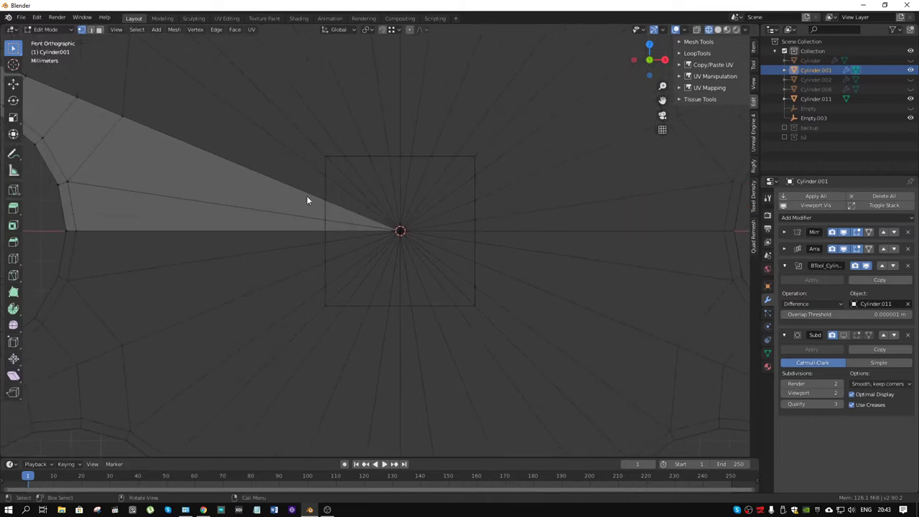
{"action": "key", "text": "k"}
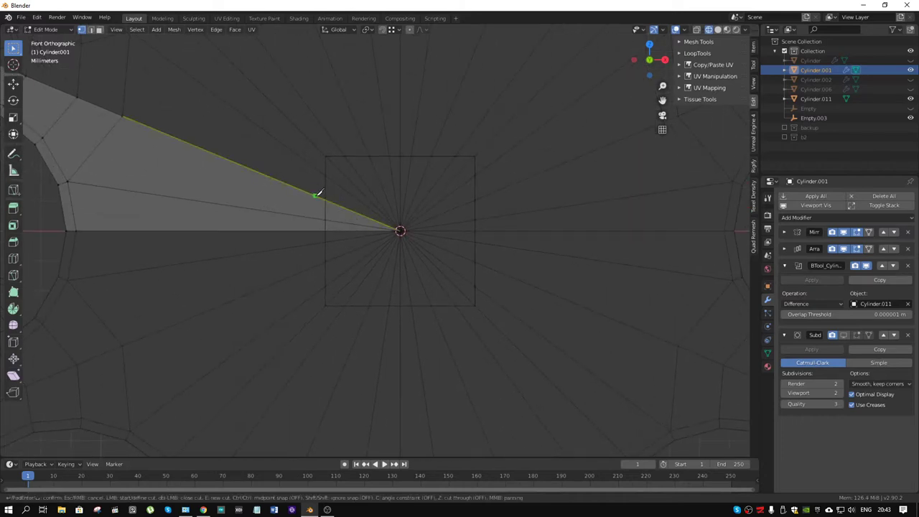
{"action": "left_click", "coordinate": [318, 196]}
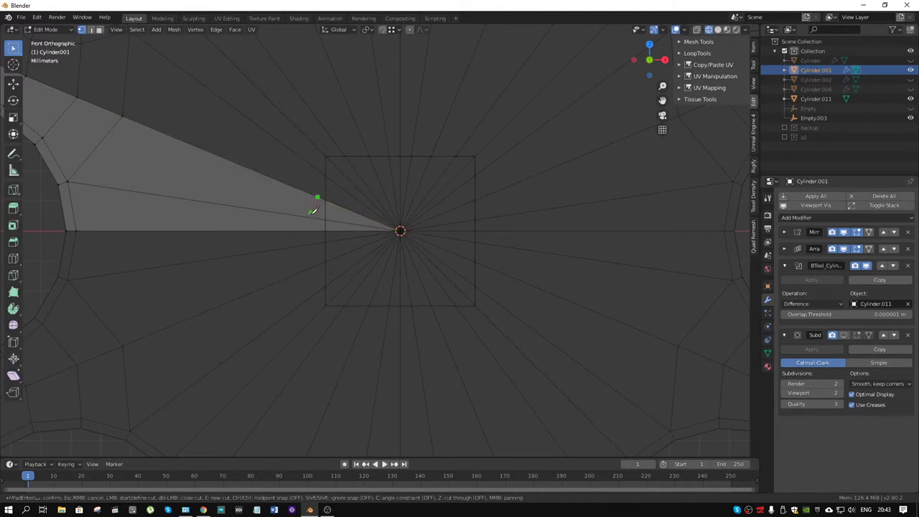
{"action": "left_click", "coordinate": [310, 217]}
{"action": "left_click", "coordinate": [309, 230]}
{"action": "key", "text": "Return"}
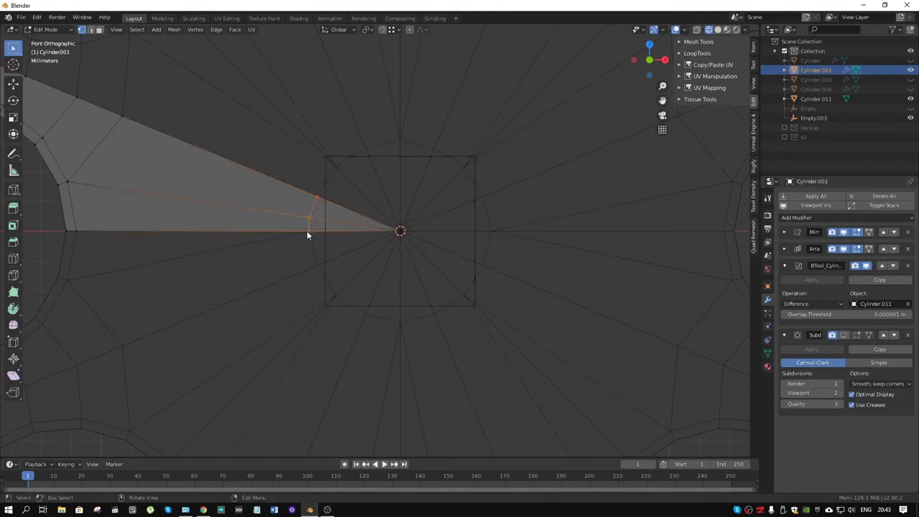
In Back view, knife-cut across the wedge, then return to Object Mode.
{"action": "middle_click_drag", "start_coordinate": [309, 231], "coordinate": [498, 248]}
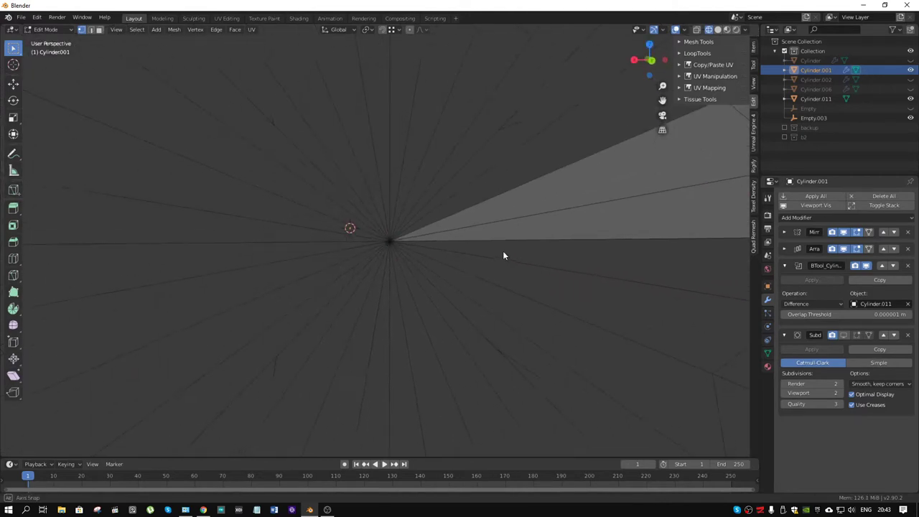
{"action": "left_click", "coordinate": [651, 60]}
{"action": "key", "text": "k"}
{"action": "left_click", "coordinate": [441, 197]}
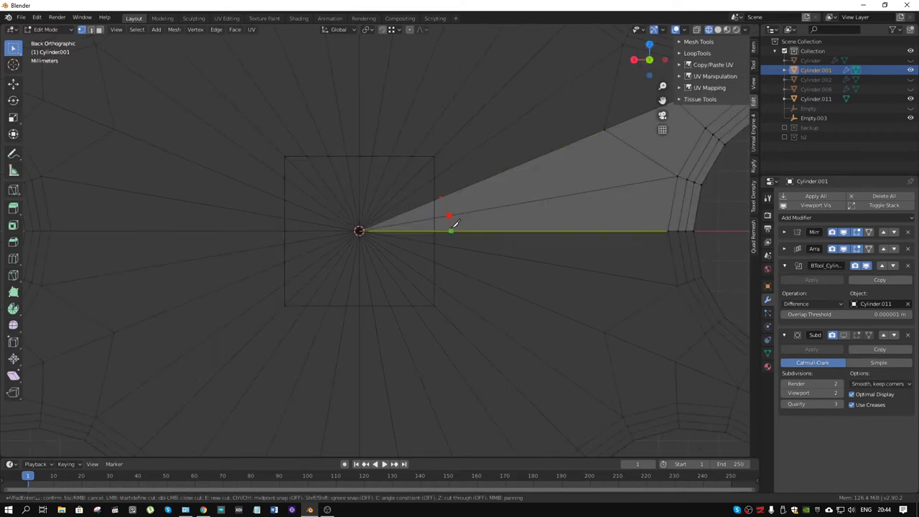
{"action": "left_click", "coordinate": [451, 231]}
{"action": "key", "text": "Return"}
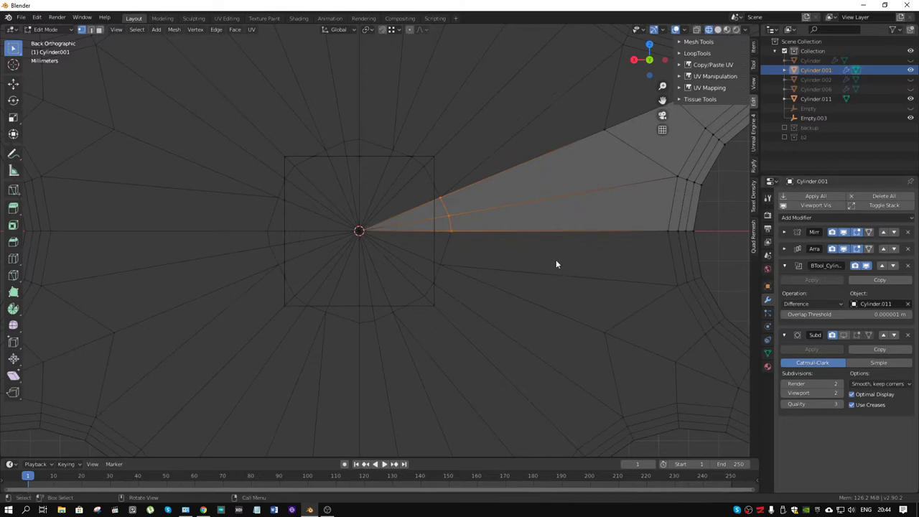
{"action": "key", "text": "ctrl+Tab"}
{"action": "left_click", "coordinate": [435, 242]}
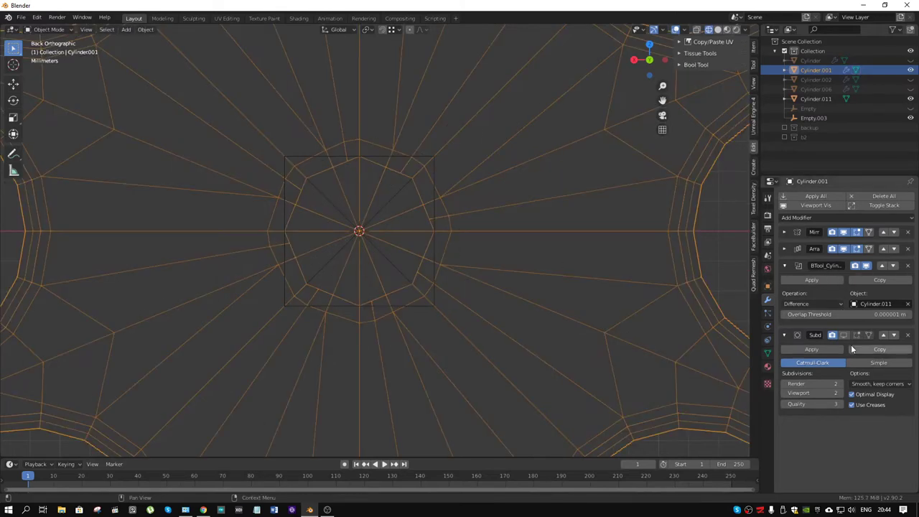
Orbit around the hub and toggle the Subdivision modifier's viewport display off and on.
{"action": "scroll", "coordinate": [567, 248], "scroll_direction": "down", "scroll_amount": 5}
{"action": "mouse_move", "coordinate": [579, 244]}
{"action": "middle_mouse_down"}
{"action": "mouse_move", "coordinate": [400, 250]}
{"action": "mouse_move", "coordinate": [586, 248]}
{"action": "middle_mouse_up"}
{"action": "scroll", "coordinate": [461, 234], "scroll_direction": "up", "scroll_amount": 3}
{"action": "scroll", "coordinate": [414, 232], "scroll_direction": "up", "scroll_amount": 2}
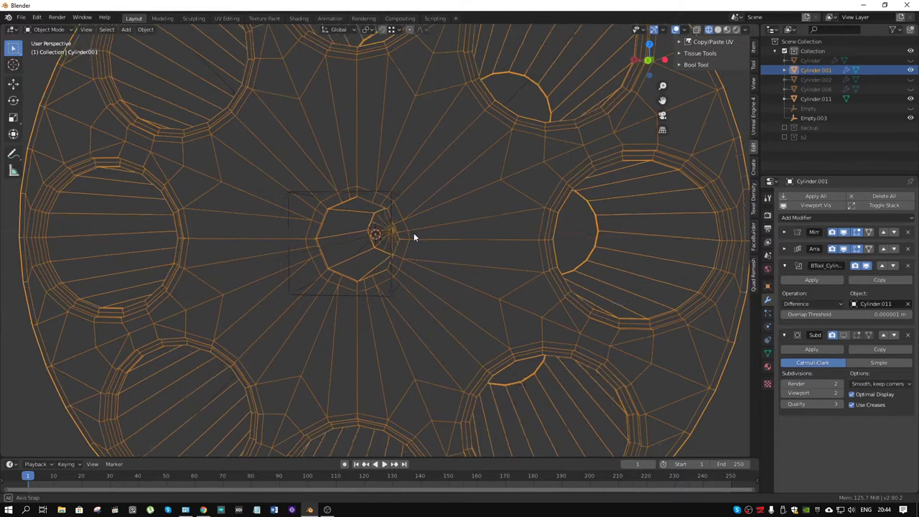
{"action": "scroll", "coordinate": [433, 231], "scroll_direction": "down", "scroll_amount": 2}
{"action": "middle_click_drag", "start_coordinate": [430, 236], "coordinate": [411, 238]}
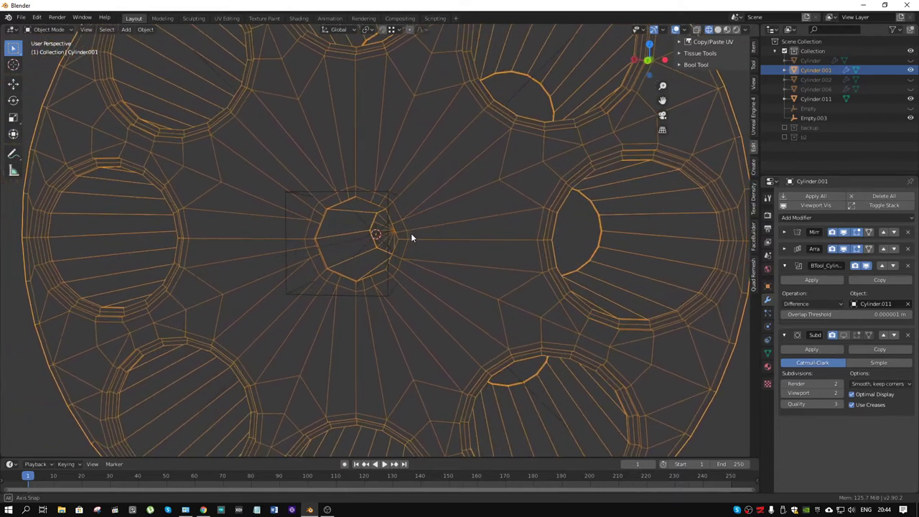
{"action": "left_click", "coordinate": [846, 336]}
{"action": "left_click", "coordinate": [845, 335]}
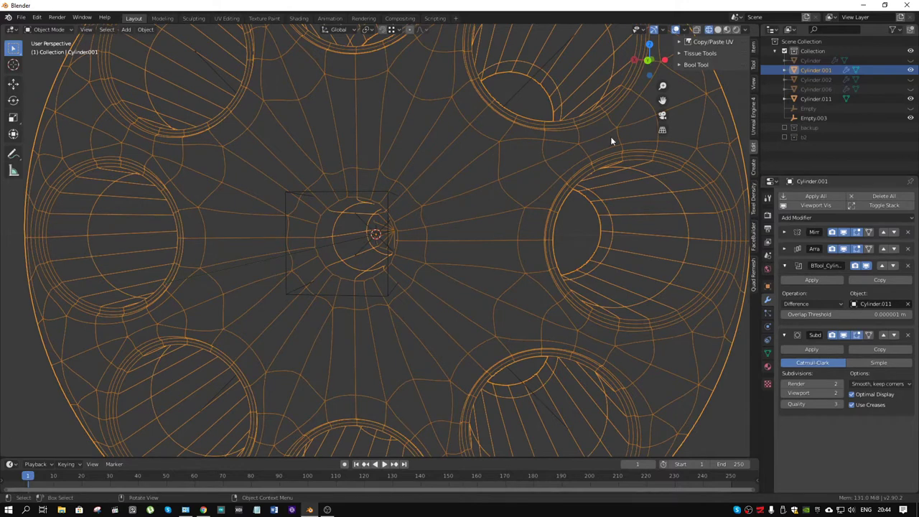
Switch to solid shading and select the Cylinder.011 centre-pin cutter.
{"action": "left_click", "coordinate": [717, 31]}
{"action": "mouse_move", "coordinate": [434, 245]}
{"action": "middle_mouse_down"}
{"action": "mouse_move", "coordinate": [440, 230]}
{"action": "mouse_move", "coordinate": [474, 226]}
{"action": "mouse_move", "coordinate": [412, 251]}
{"action": "mouse_move", "coordinate": [464, 242]}
{"action": "mouse_move", "coordinate": [420, 246]}
{"action": "middle_mouse_up"}
{"action": "scroll", "coordinate": [431, 244], "scroll_direction": "down", "scroll_amount": 5}
{"action": "scroll", "coordinate": [419, 246], "scroll_direction": "up", "scroll_amount": 5}
{"action": "scroll", "coordinate": [424, 244], "scroll_direction": "up", "scroll_amount": 2}
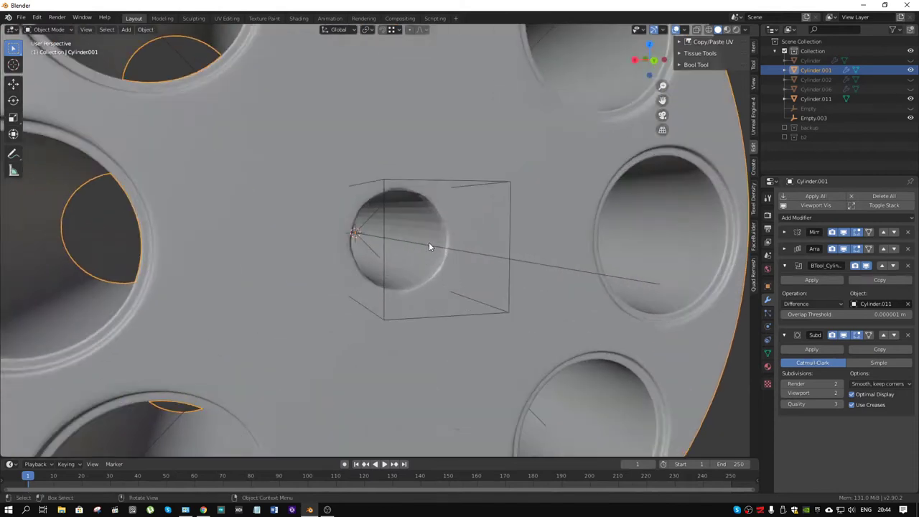
{"action": "left_click", "coordinate": [502, 185]}
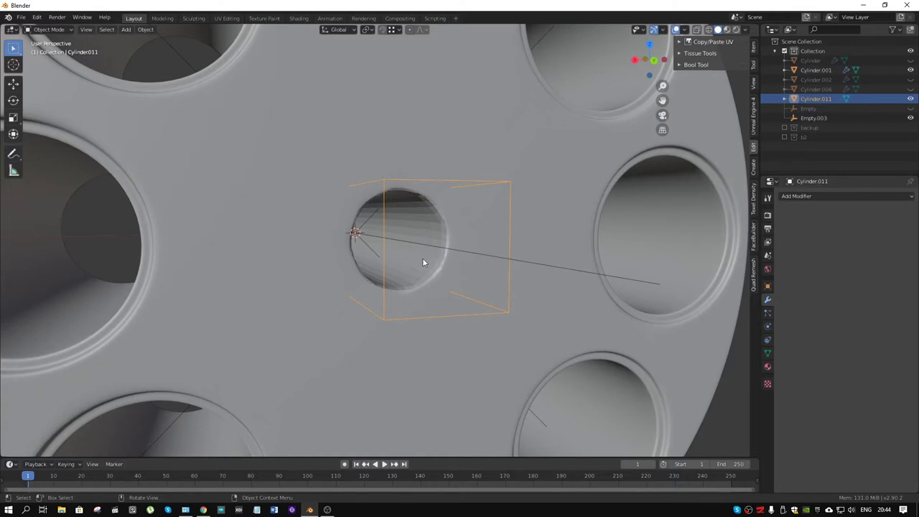
Inspect the Cylinder.011 centre-pin cutter in Edit Mode, then delete it.
{"action": "key", "text": "ctrl+Tab"}
{"action": "left_click", "coordinate": [480, 258]}
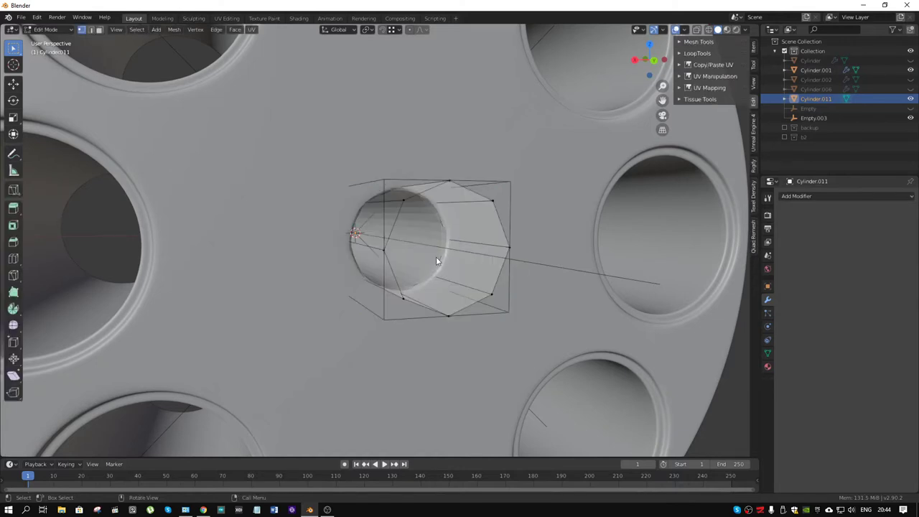
{"action": "mouse_move", "coordinate": [429, 229]}
{"action": "middle_mouse_down"}
{"action": "mouse_move", "coordinate": [376, 245]}
{"action": "mouse_move", "coordinate": [386, 241]}
{"action": "middle_mouse_up"}
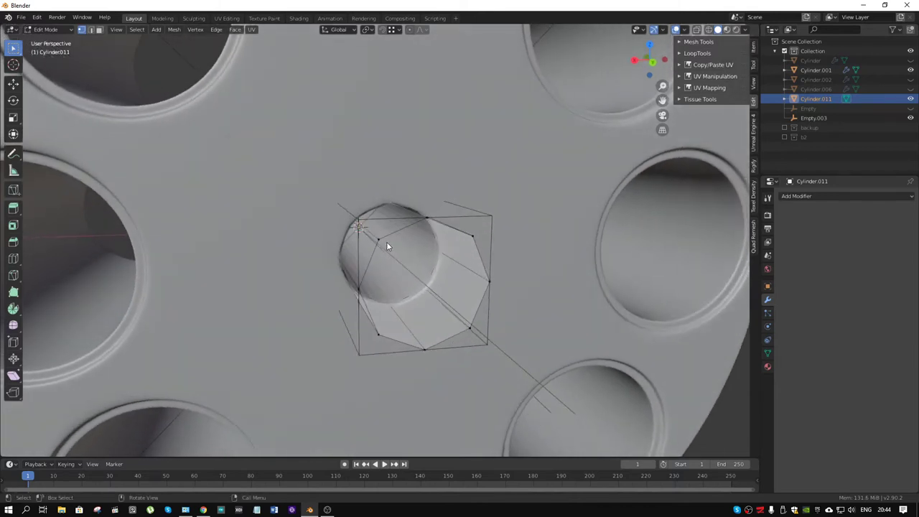
{"action": "key", "text": "ctrl+r"}
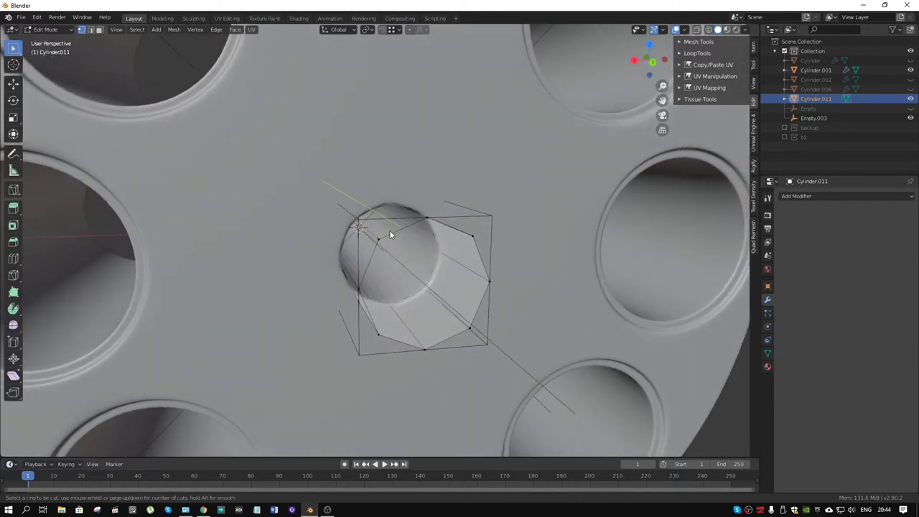
{"action": "right_click", "coordinate": [389, 231]}
{"action": "scroll", "coordinate": [448, 270], "scroll_direction": "down", "scroll_amount": 4}
{"action": "key", "text": "ctrl+Tab"}
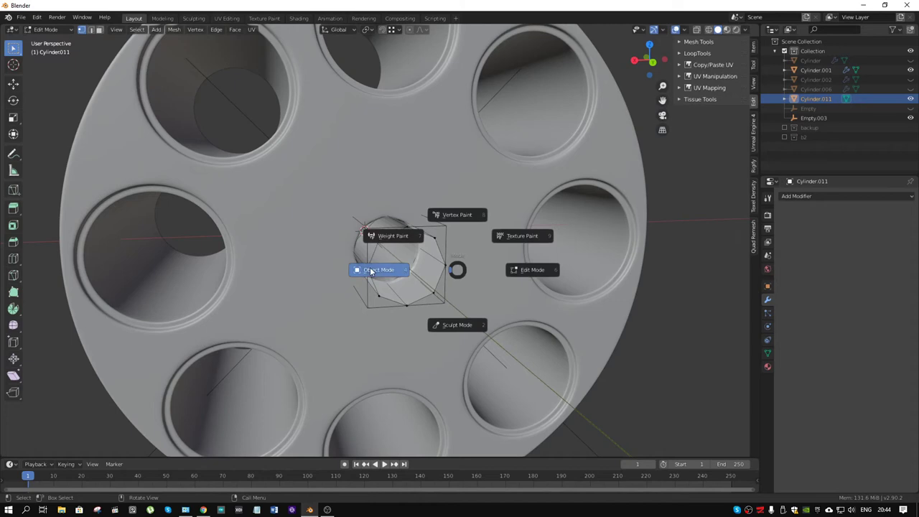
{"action": "left_click", "coordinate": [372, 271]}
{"action": "key", "text": "x"}
{"action": "left_click", "coordinate": [481, 261]}
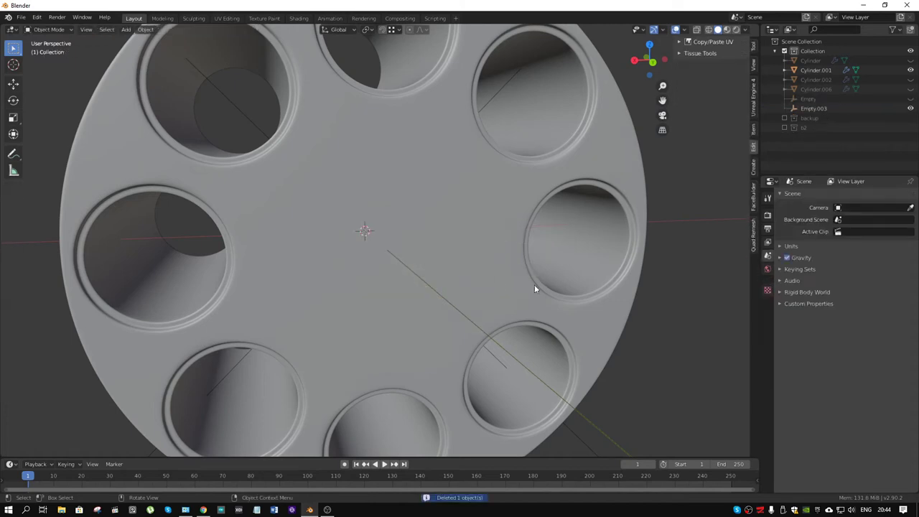
Select the revolver cylinder Cylinder.001 and enter Edit Mode on it.
{"action": "scroll", "coordinate": [503, 273], "scroll_direction": "down", "scroll_amount": 2}
{"action": "middle_click_drag", "start_coordinate": [451, 227], "coordinate": [360, 223]}
{"action": "scroll", "coordinate": [360, 223], "scroll_direction": "down", "scroll_amount": 3}
{"action": "mouse_move", "coordinate": [433, 224]}
{"action": "middle_mouse_down"}
{"action": "mouse_move", "coordinate": [322, 228]}
{"action": "mouse_move", "coordinate": [351, 231]}
{"action": "middle_mouse_up"}
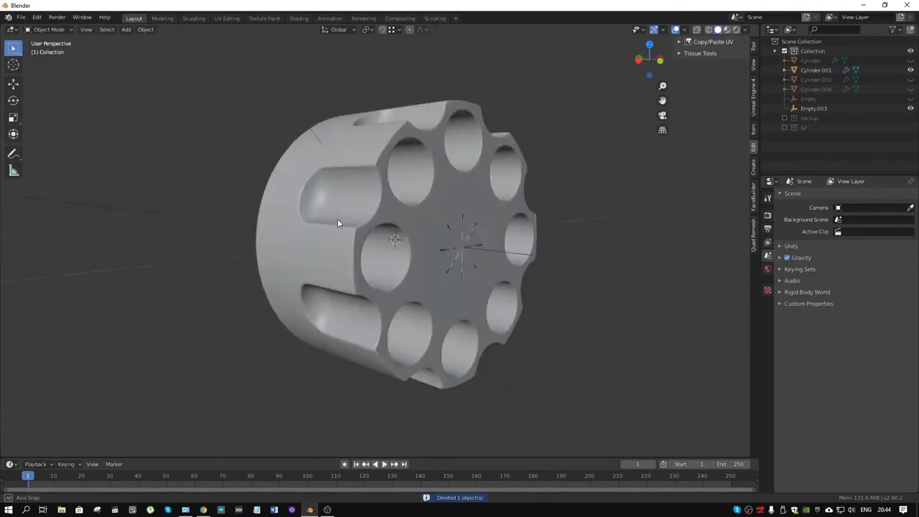
{"action": "left_click", "coordinate": [406, 243]}
{"action": "key", "text": "ctrl+Tab"}
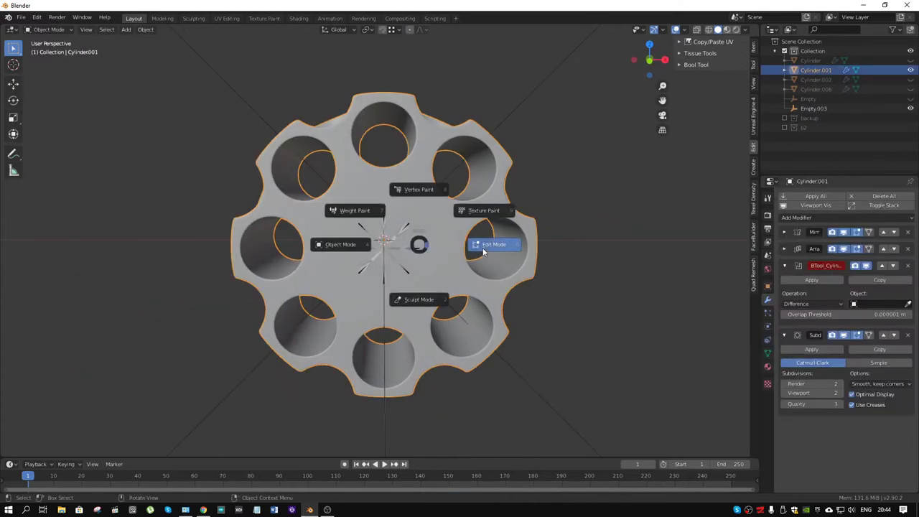
{"action": "left_click", "coordinate": [501, 247]}
{"action": "scroll", "coordinate": [349, 242], "scroll_direction": "up", "scroll_amount": 3}
{"action": "scroll", "coordinate": [321, 246], "scroll_direction": "up", "scroll_amount": 3}
In edge select mode, dissolve the extra edges near the cylinder's centre.
{"action": "key", "text": "3"}
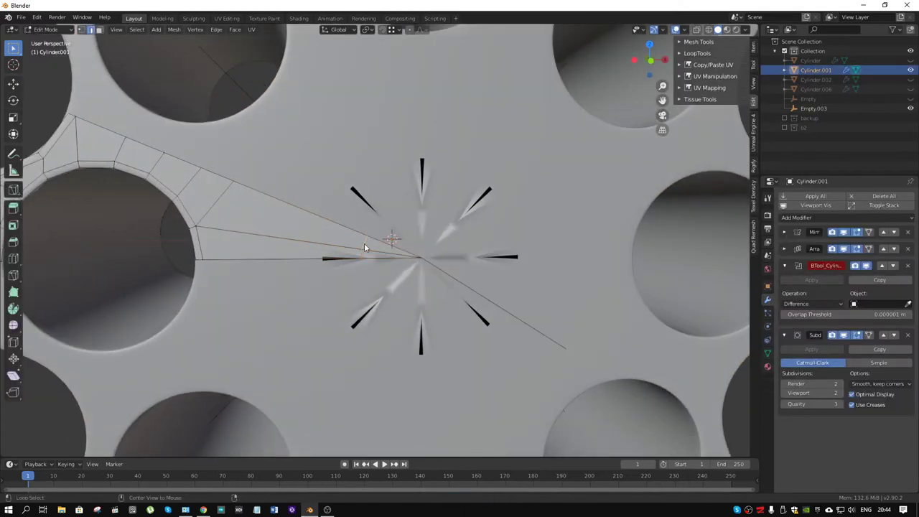
{"action": "key", "text": "x"}
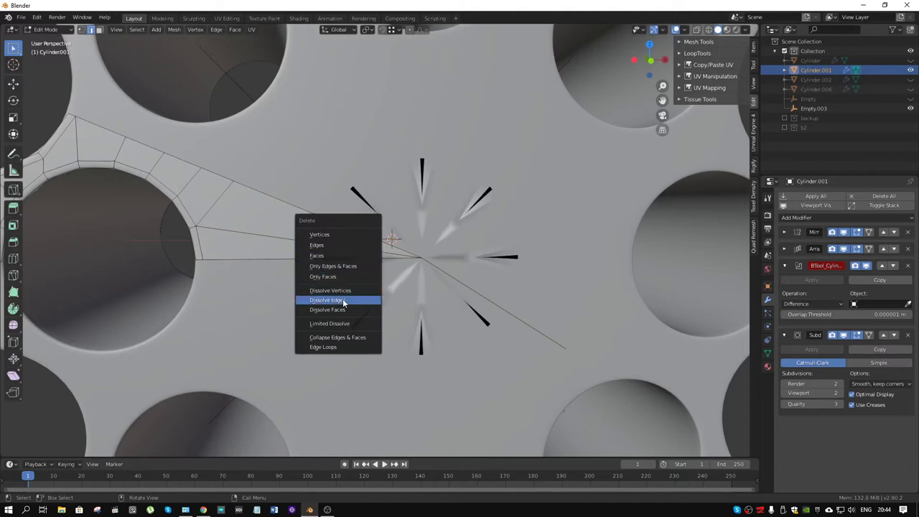
{"action": "left_click", "coordinate": [345, 300]}
{"action": "scroll", "coordinate": [344, 295], "scroll_direction": "down", "scroll_amount": 2}
{"action": "scroll", "coordinate": [343, 293], "scroll_direction": "down", "scroll_amount": 4}
{"action": "middle_click_drag", "start_coordinate": [280, 268], "coordinate": [451, 275]}
{"action": "scroll", "coordinate": [372, 234], "scroll_direction": "up", "scroll_amount": 3}
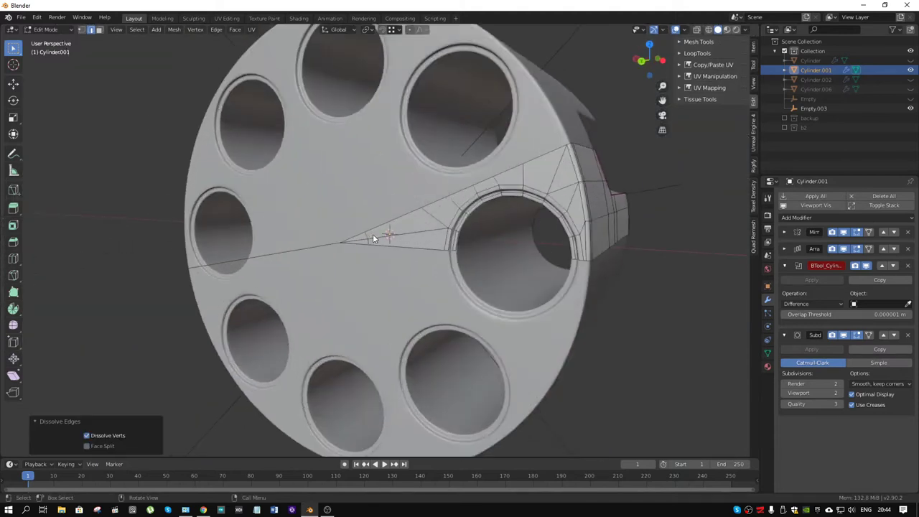
{"action": "scroll", "coordinate": [363, 235], "scroll_direction": "up", "scroll_amount": 2}
Dissolve the remaining centre edges and return to Object Mode.
{"action": "key", "text": "x"}
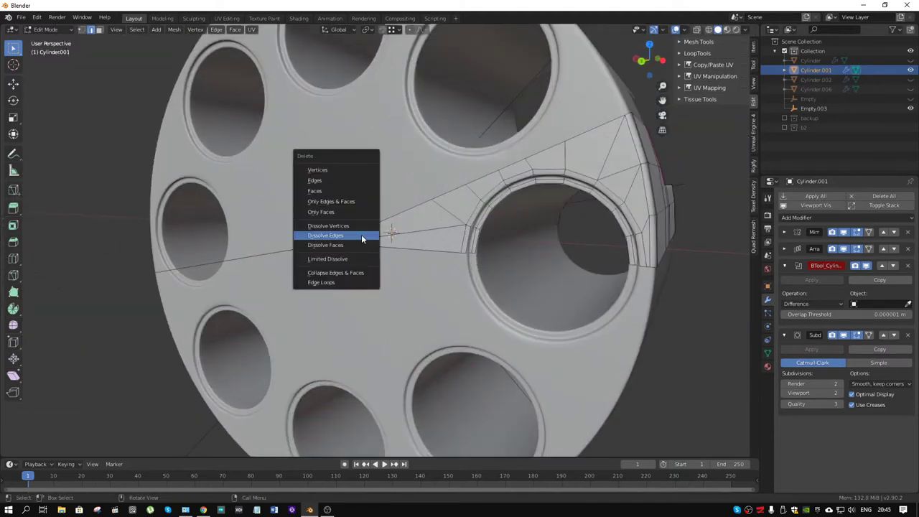
{"action": "left_click", "coordinate": [362, 235]}
{"action": "scroll", "coordinate": [431, 263], "scroll_direction": "down", "scroll_amount": 4}
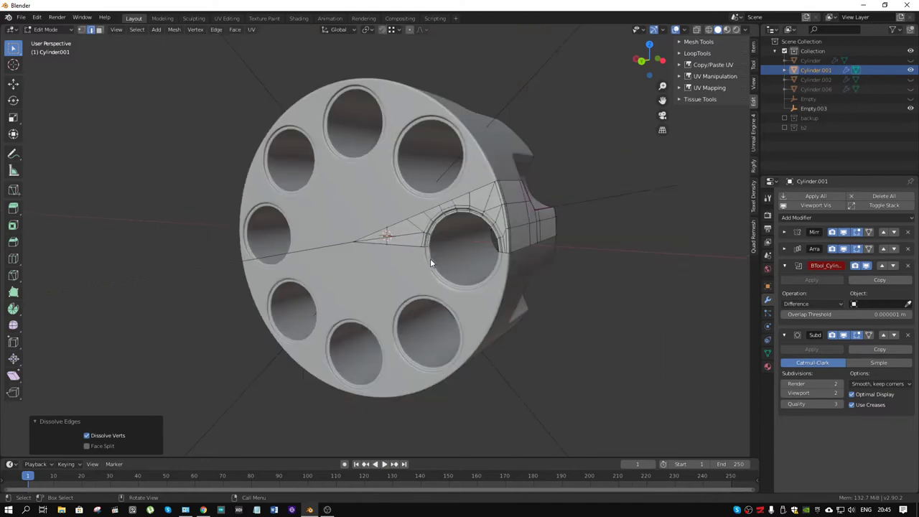
{"action": "middle_click_drag", "start_coordinate": [430, 263], "coordinate": [404, 263]}
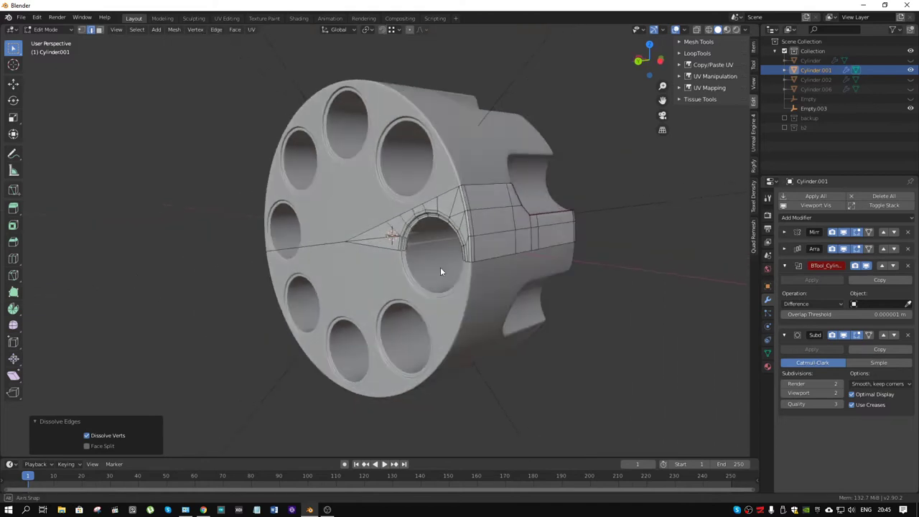
{"action": "key", "text": "ctrl+Tab"}
{"action": "left_click", "coordinate": [349, 262]}
{"action": "mouse_move", "coordinate": [349, 262]}
{"action": "middle_mouse_down"}
{"action": "mouse_move", "coordinate": [464, 268]}
{"action": "mouse_move", "coordinate": [354, 266]}
{"action": "mouse_move", "coordinate": [429, 269]}
{"action": "middle_mouse_up"}
{"action": "scroll", "coordinate": [465, 268], "scroll_direction": "down", "scroll_amount": 2}
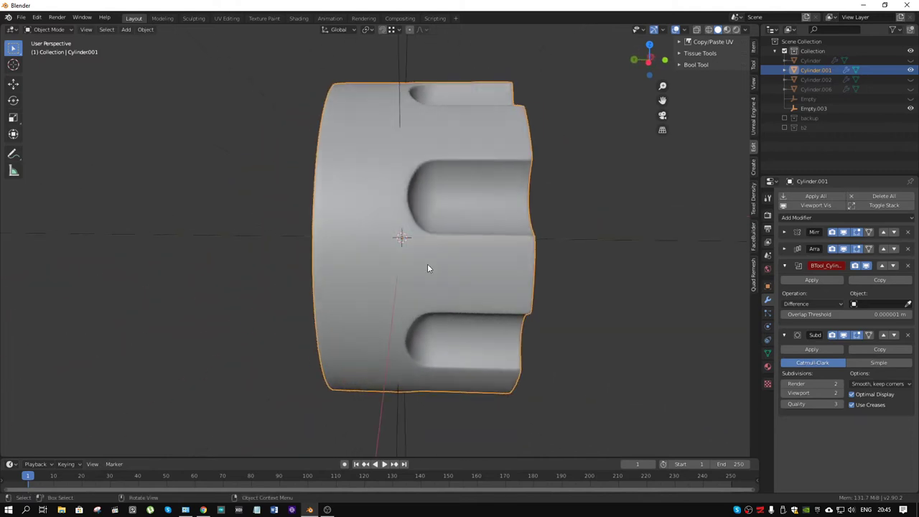
Remove the empty BTool_Cylinder boolean modifier and briefly check the mesh.
{"action": "left_click", "coordinate": [908, 266]}
{"action": "mouse_move", "coordinate": [460, 223]}
{"action": "middle_mouse_down"}
{"action": "mouse_move", "coordinate": [334, 225]}
{"action": "mouse_move", "coordinate": [414, 154]}
{"action": "mouse_move", "coordinate": [450, 237]}
{"action": "mouse_move", "coordinate": [414, 239]}
{"action": "mouse_move", "coordinate": [419, 224]}
{"action": "mouse_move", "coordinate": [408, 225]}
{"action": "mouse_move", "coordinate": [443, 226]}
{"action": "middle_mouse_up"}
{"action": "scroll", "coordinate": [333, 224], "scroll_direction": "up", "scroll_amount": 5}
{"action": "key", "text": "ctrl+Tab"}
{"action": "key", "text": "ctrl+Tab"}
{"action": "left_click", "coordinate": [391, 231]}
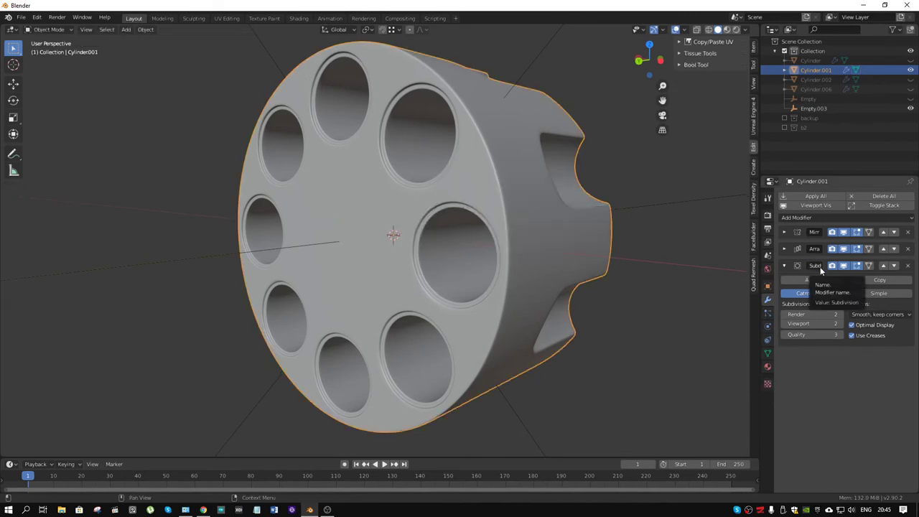
Keep the Subdivision Surface modifier below Mirror and Array at the bottom of the stack.
{"action": "left_click", "coordinate": [883, 265]}
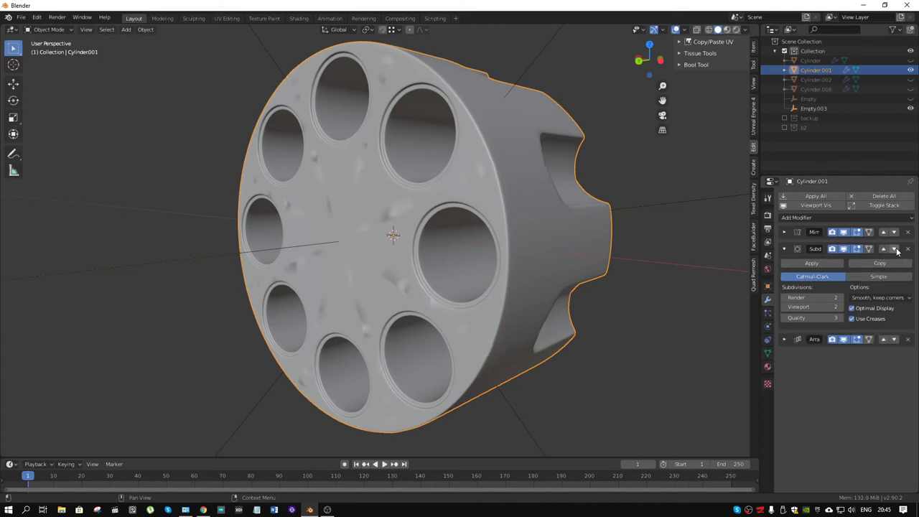
{"action": "left_click", "coordinate": [894, 250]}
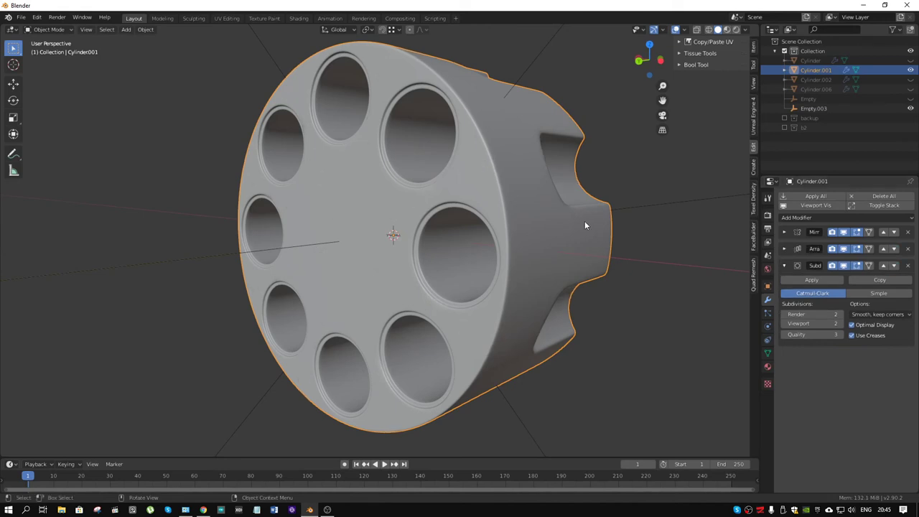
{"action": "mouse_move", "coordinate": [585, 221]}
{"action": "middle_mouse_down"}
{"action": "mouse_move", "coordinate": [548, 226]}
{"action": "mouse_move", "coordinate": [592, 227]}
{"action": "mouse_move", "coordinate": [553, 226]}
{"action": "middle_mouse_up"}
{"action": "scroll", "coordinate": [573, 230], "scroll_direction": "down", "scroll_amount": 3}
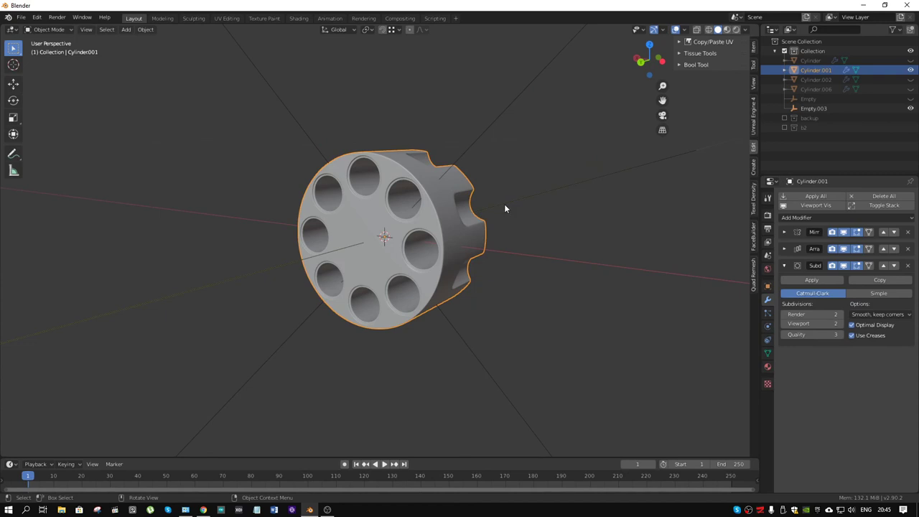